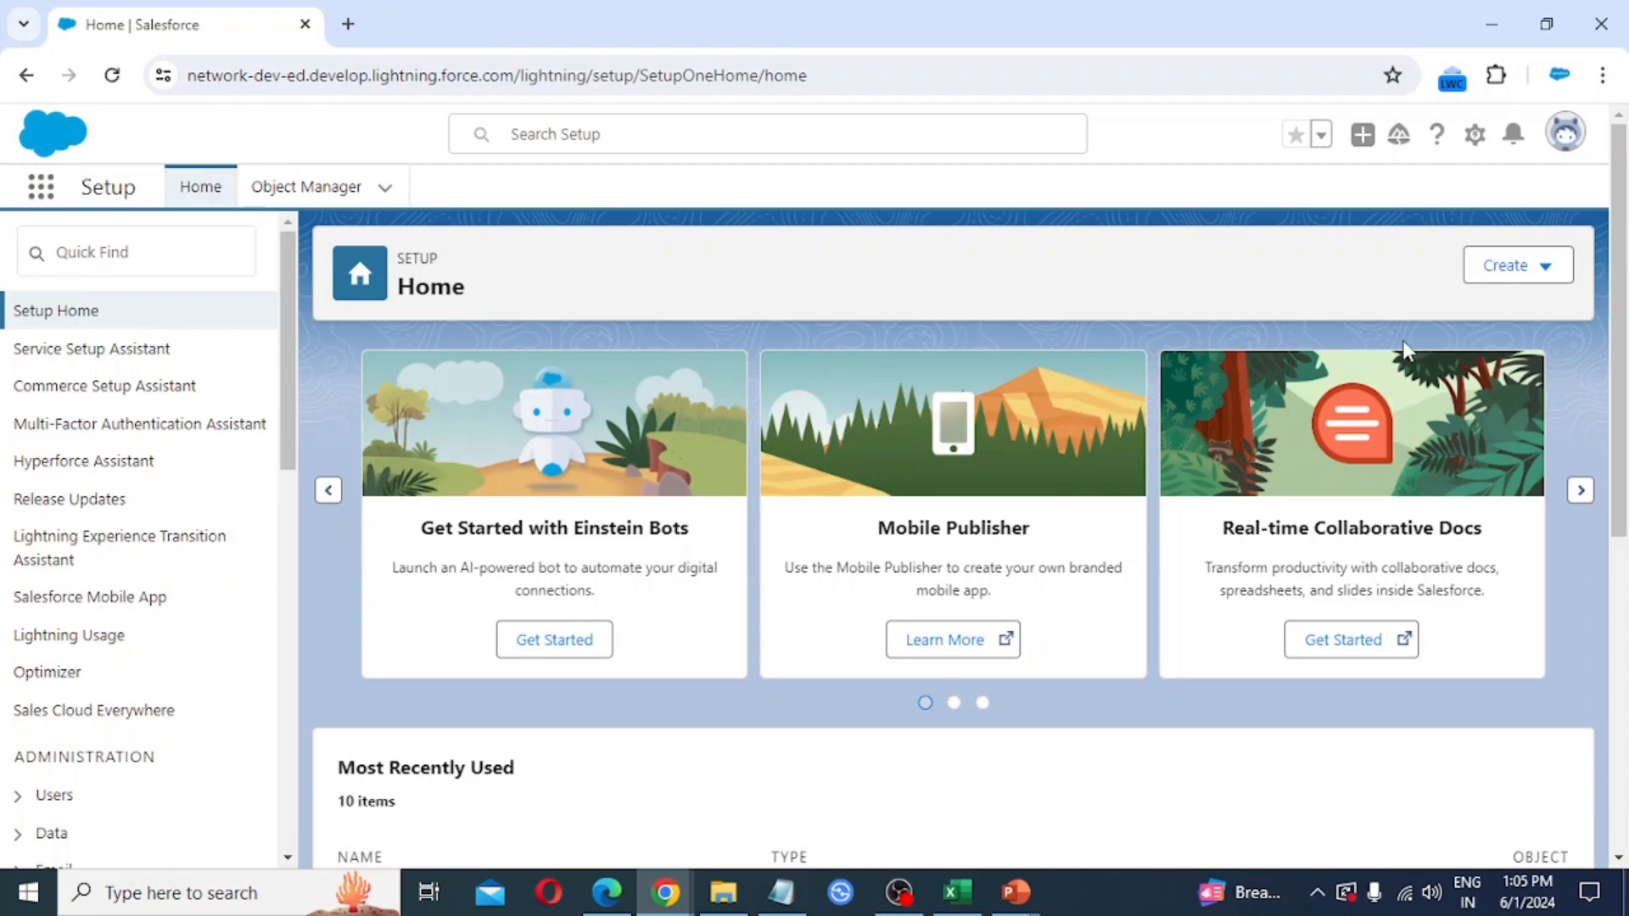
Open Salesforce Setup in a new tab and launch Schema Builder from the Objects and Fields section.
left_click(1477, 140)
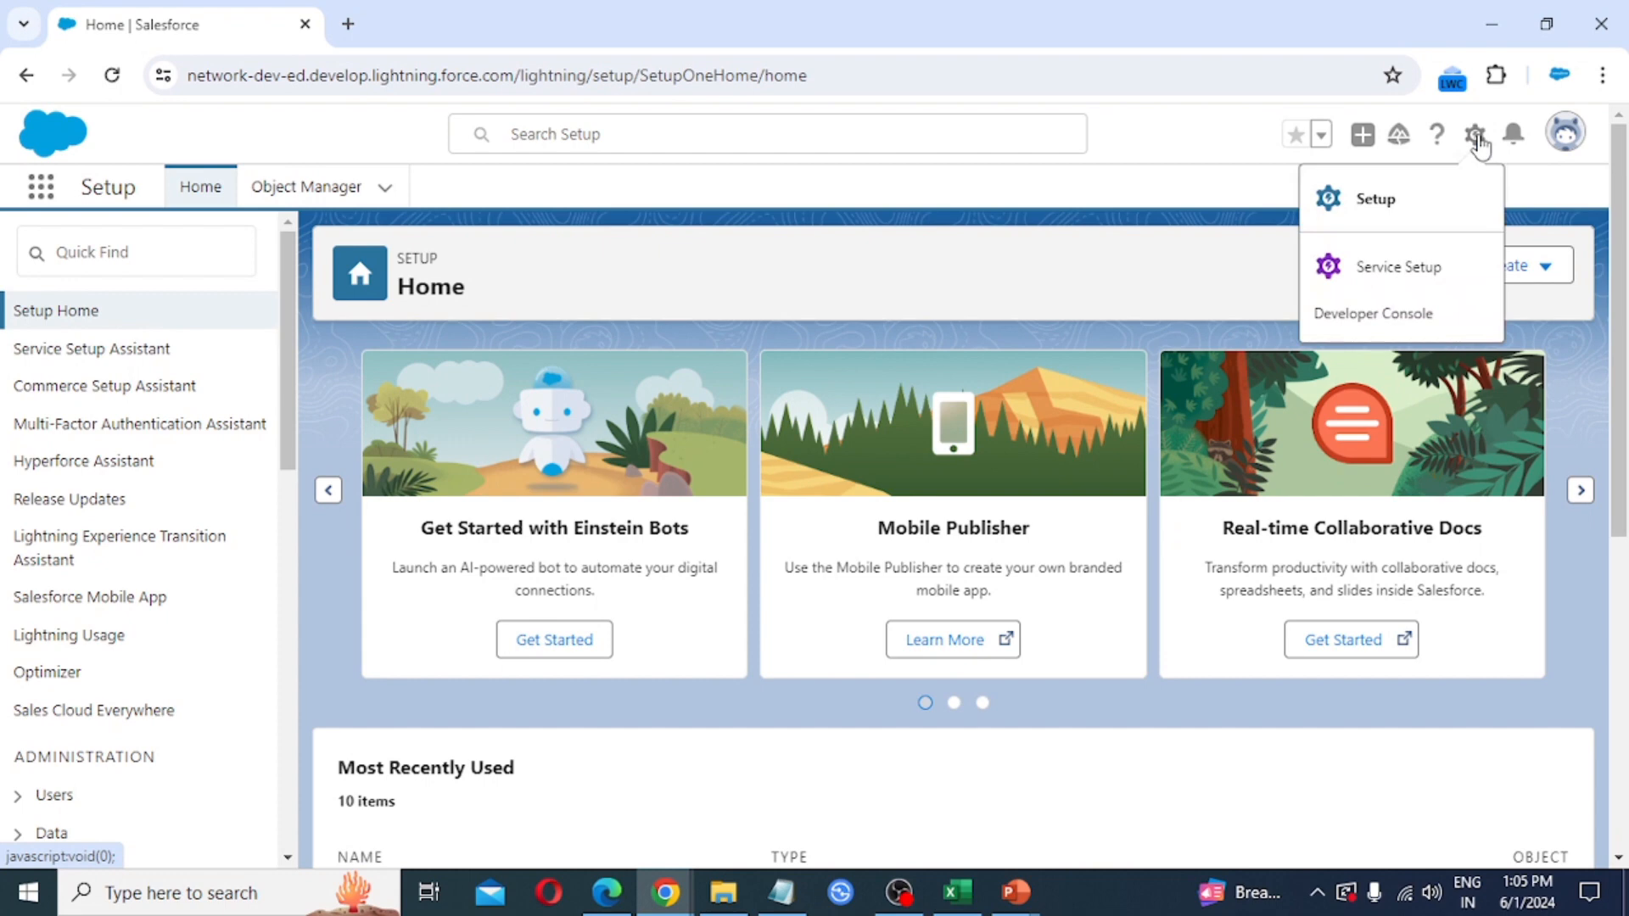
left_click(1388, 204)
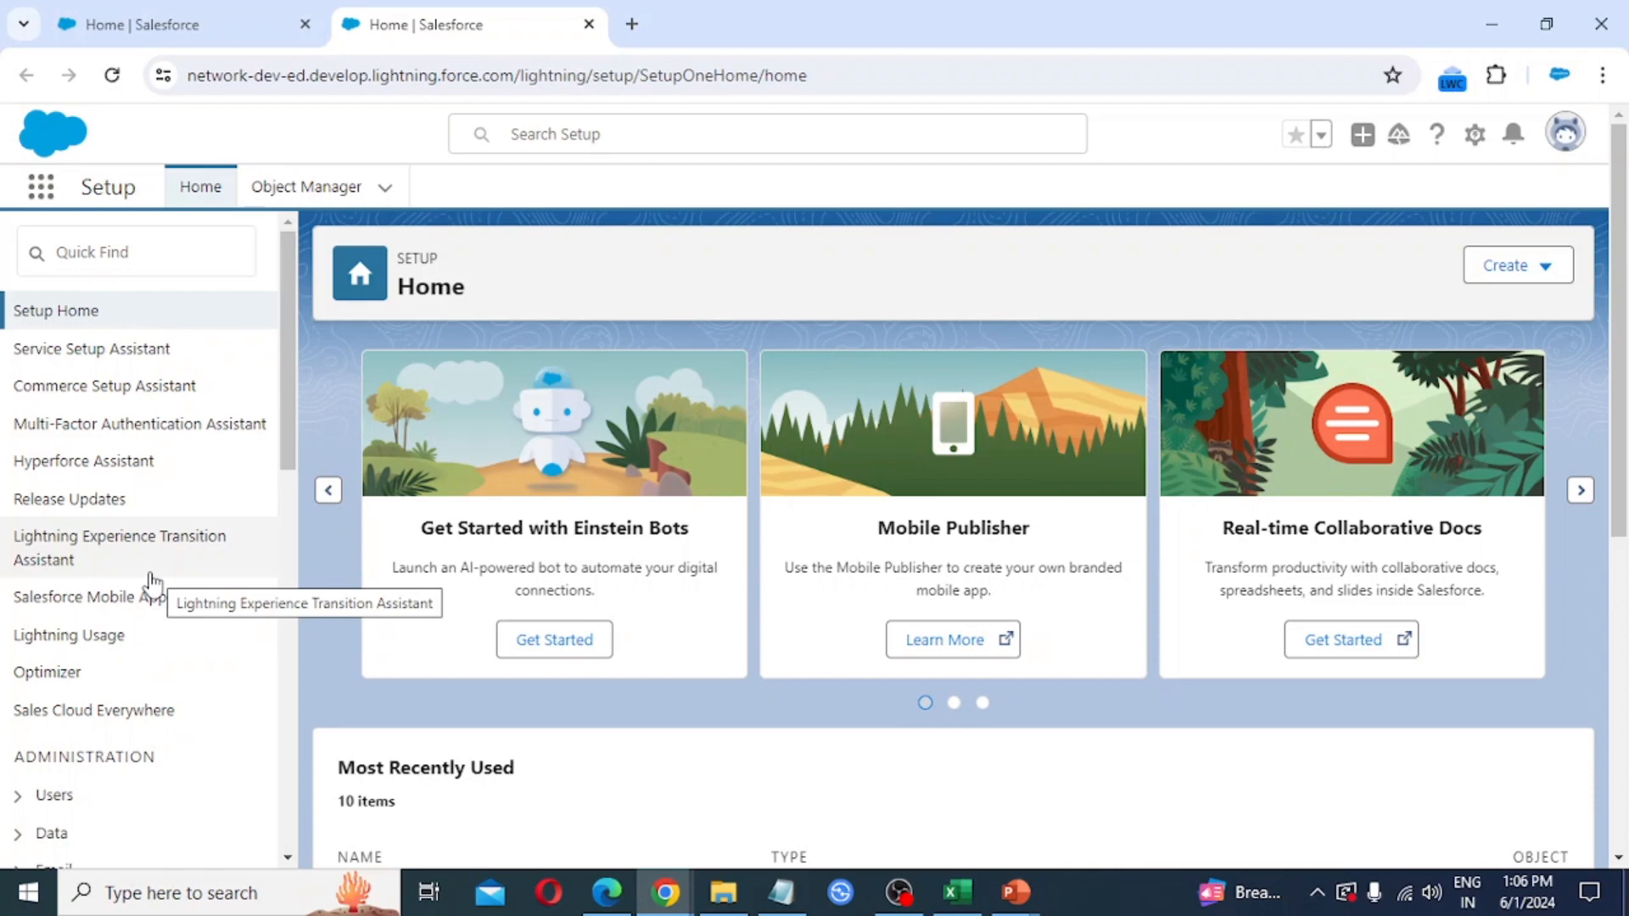
scroll(146, 589, "down", 6)
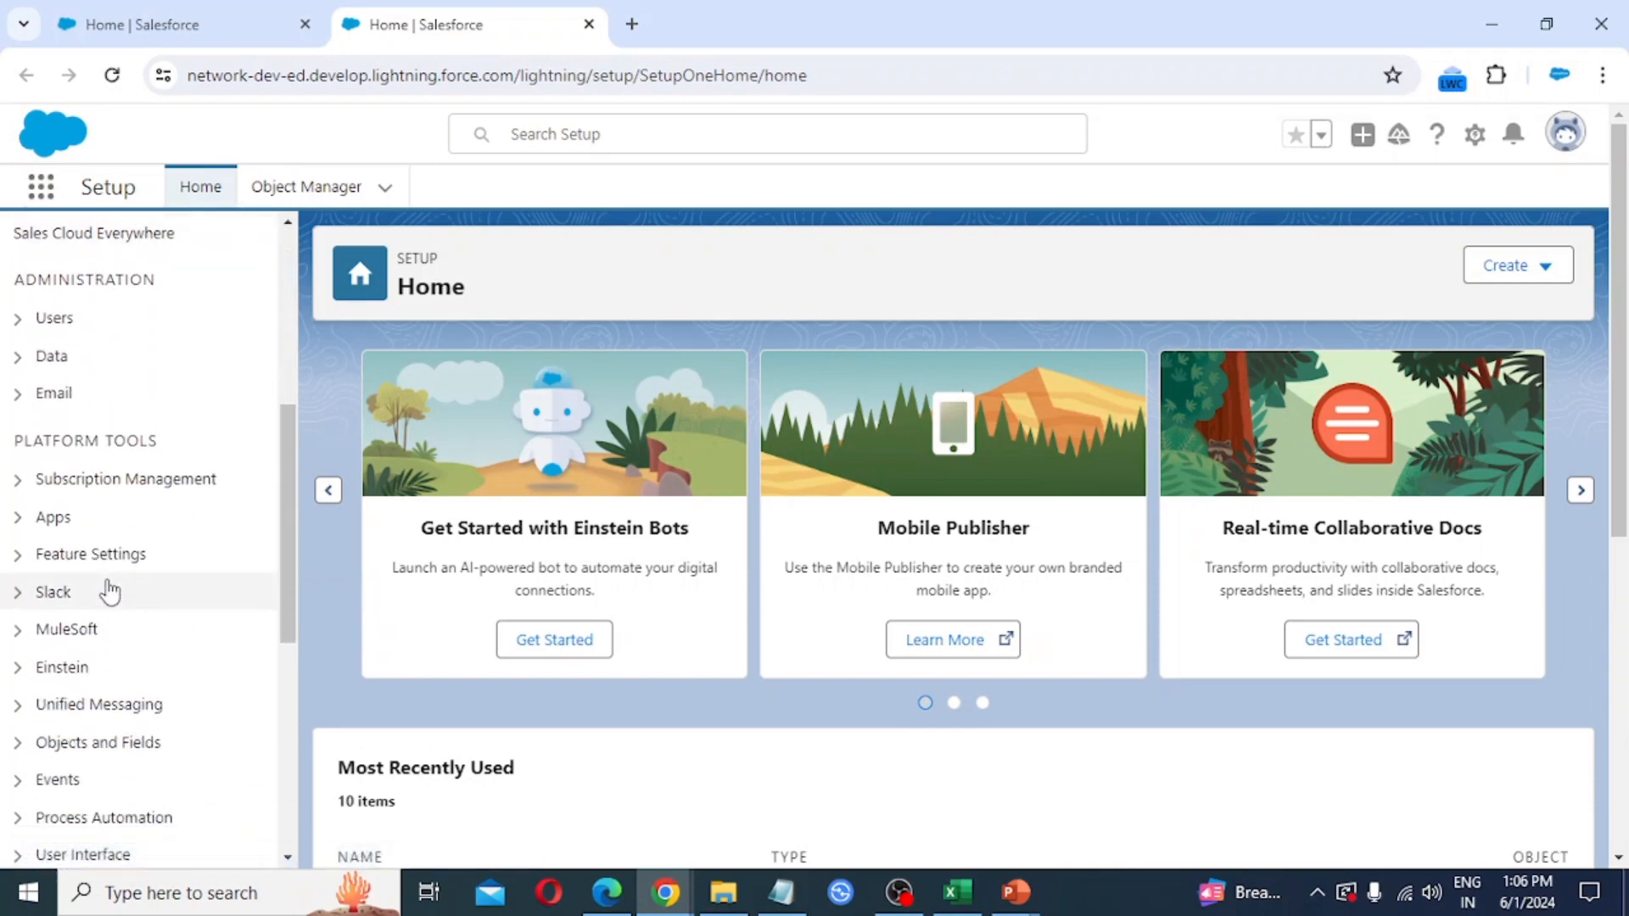
scroll(51, 627, "down", 2)
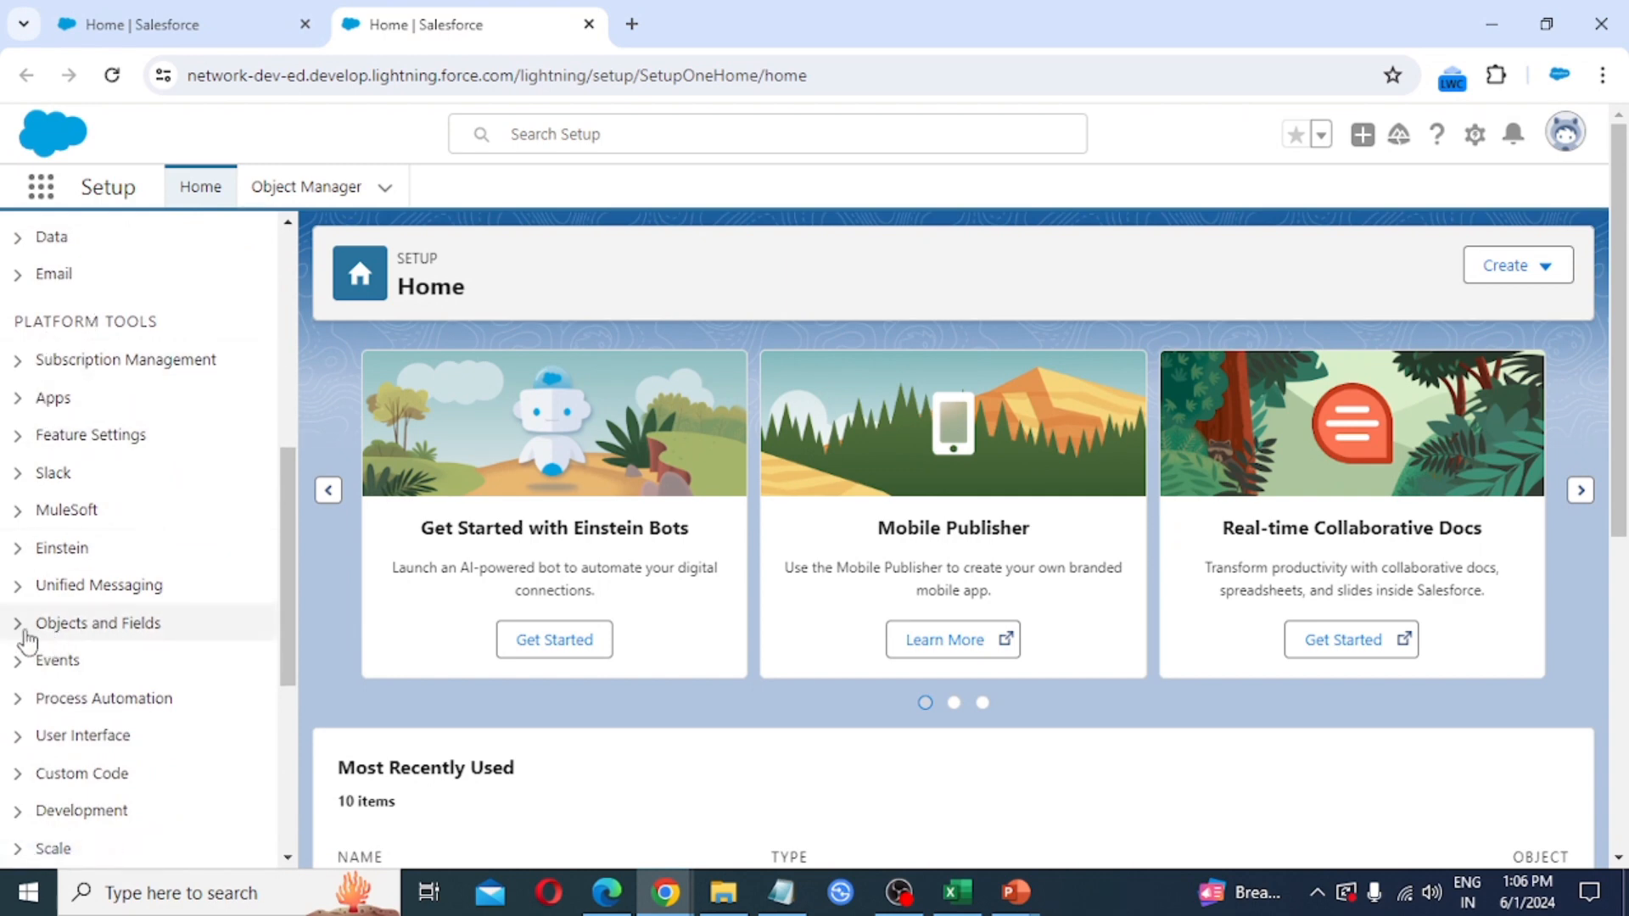
left_click(18, 626)
left_click(115, 736)
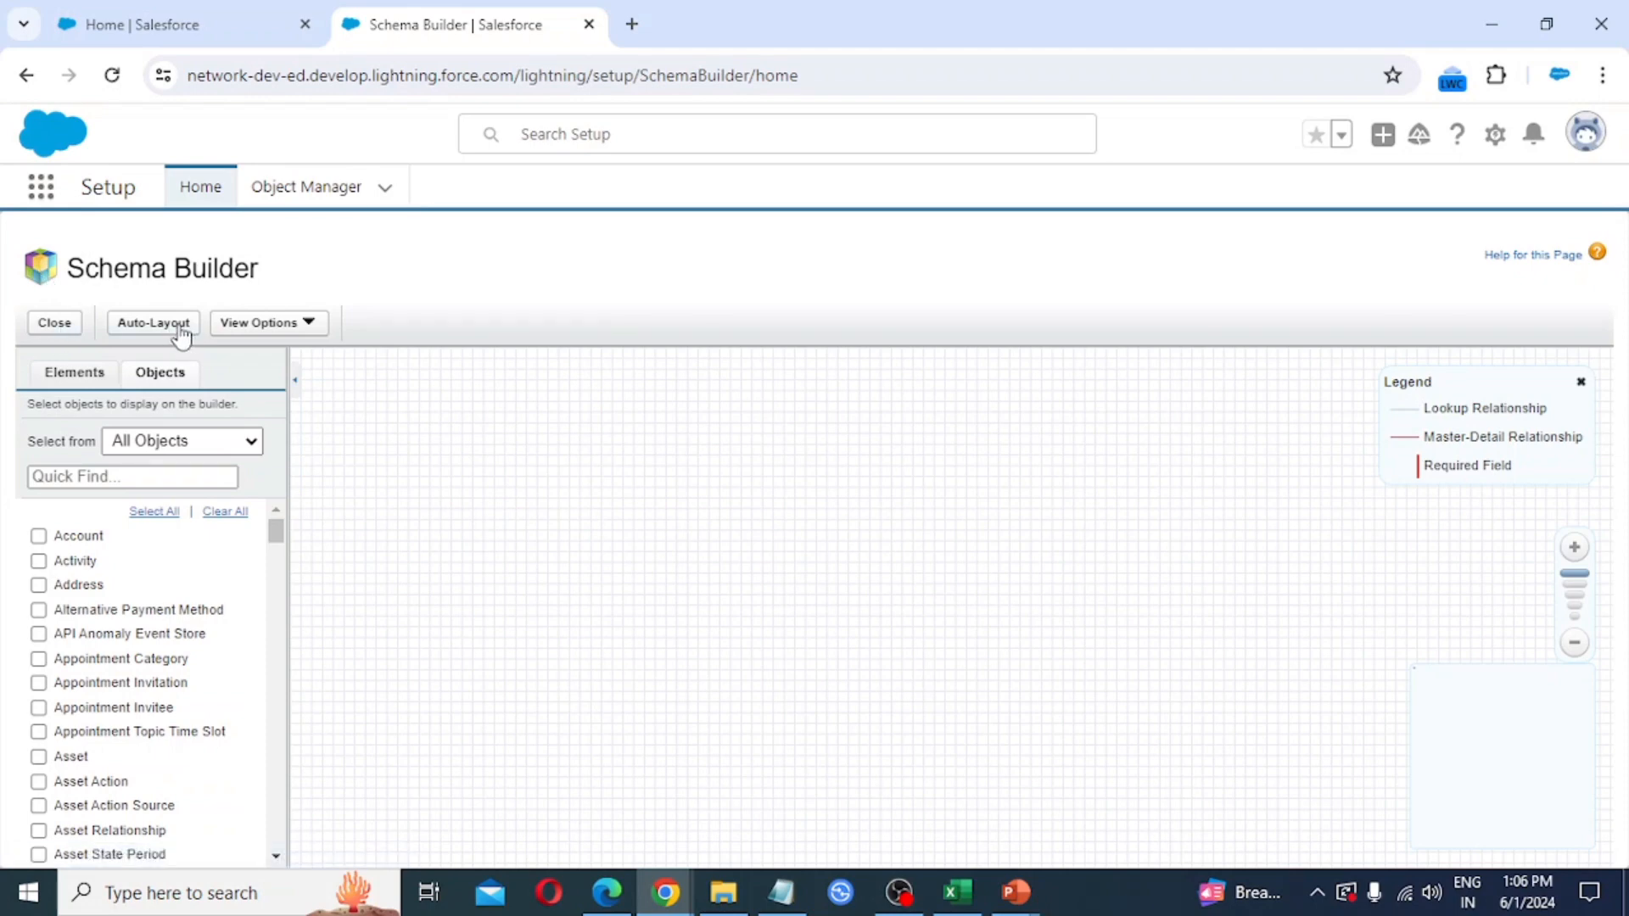
Review the view options offered in Schema Builder without changing any of them.
left_click(310, 325)
left_click(311, 325)
left_click(311, 325)
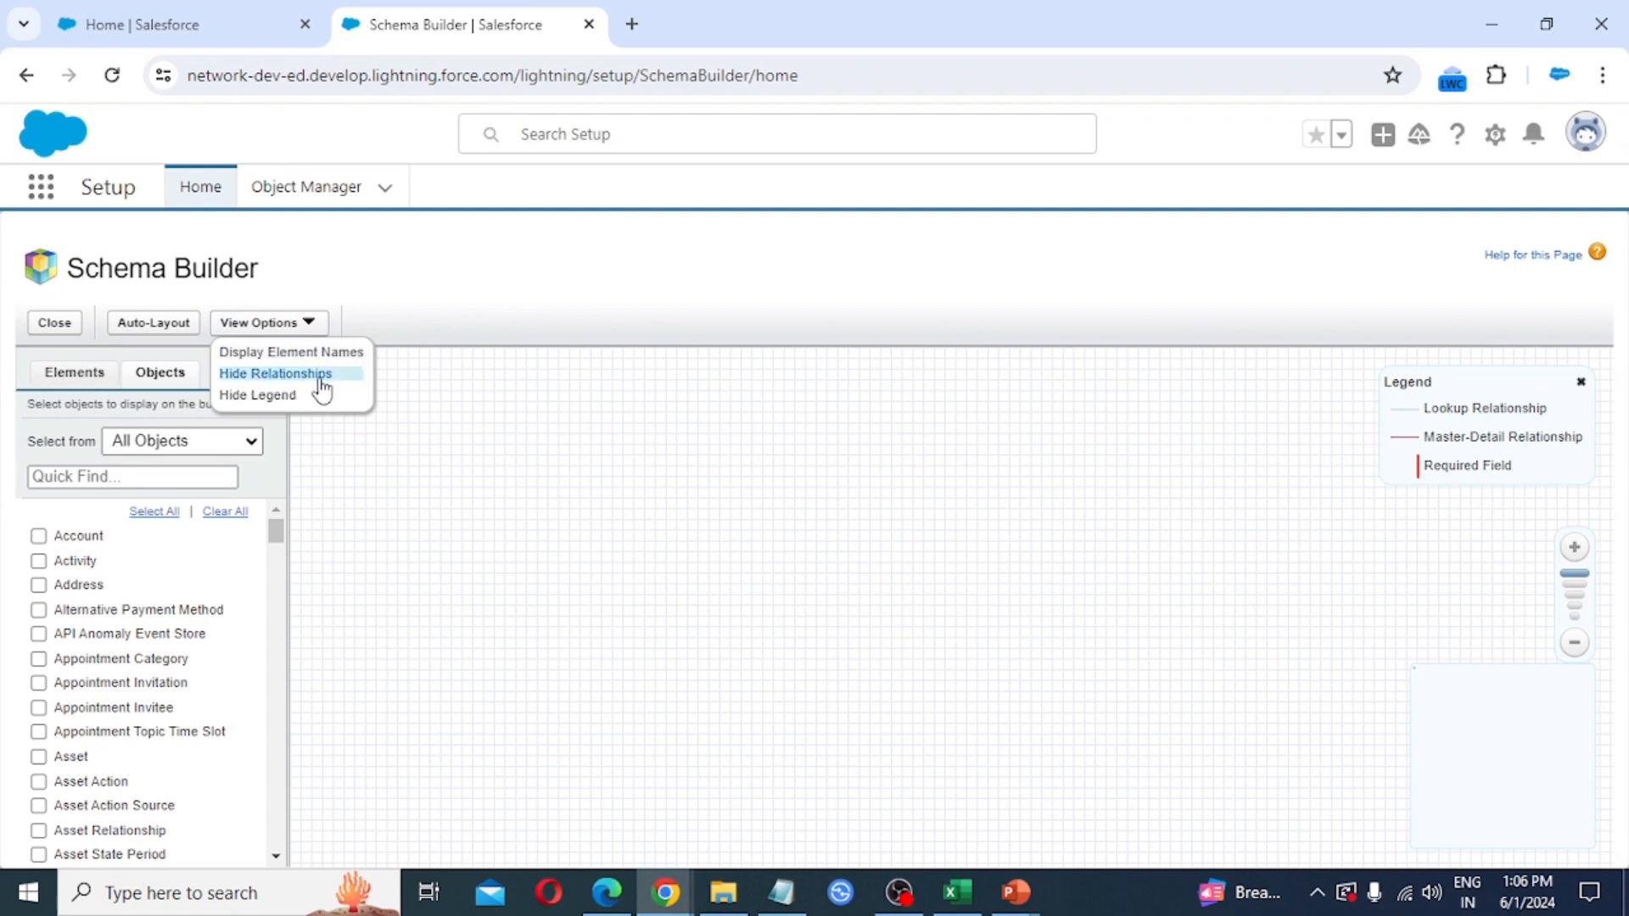
left_click(241, 326)
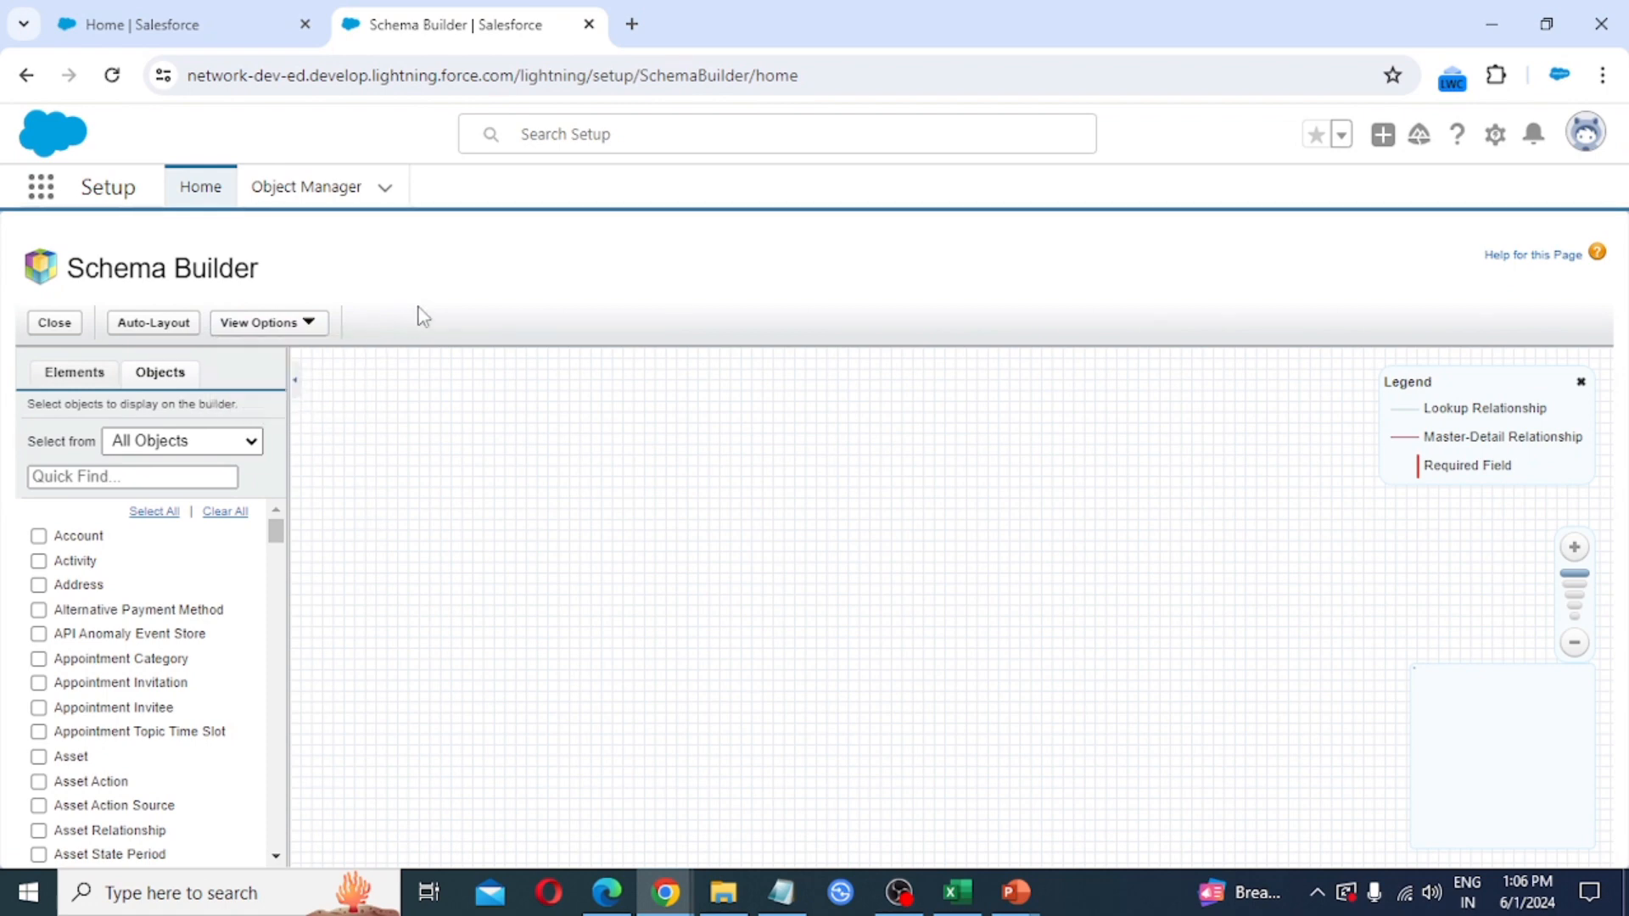
Look through the object and field types that can be added from the Elements palette.
left_click(68, 382)
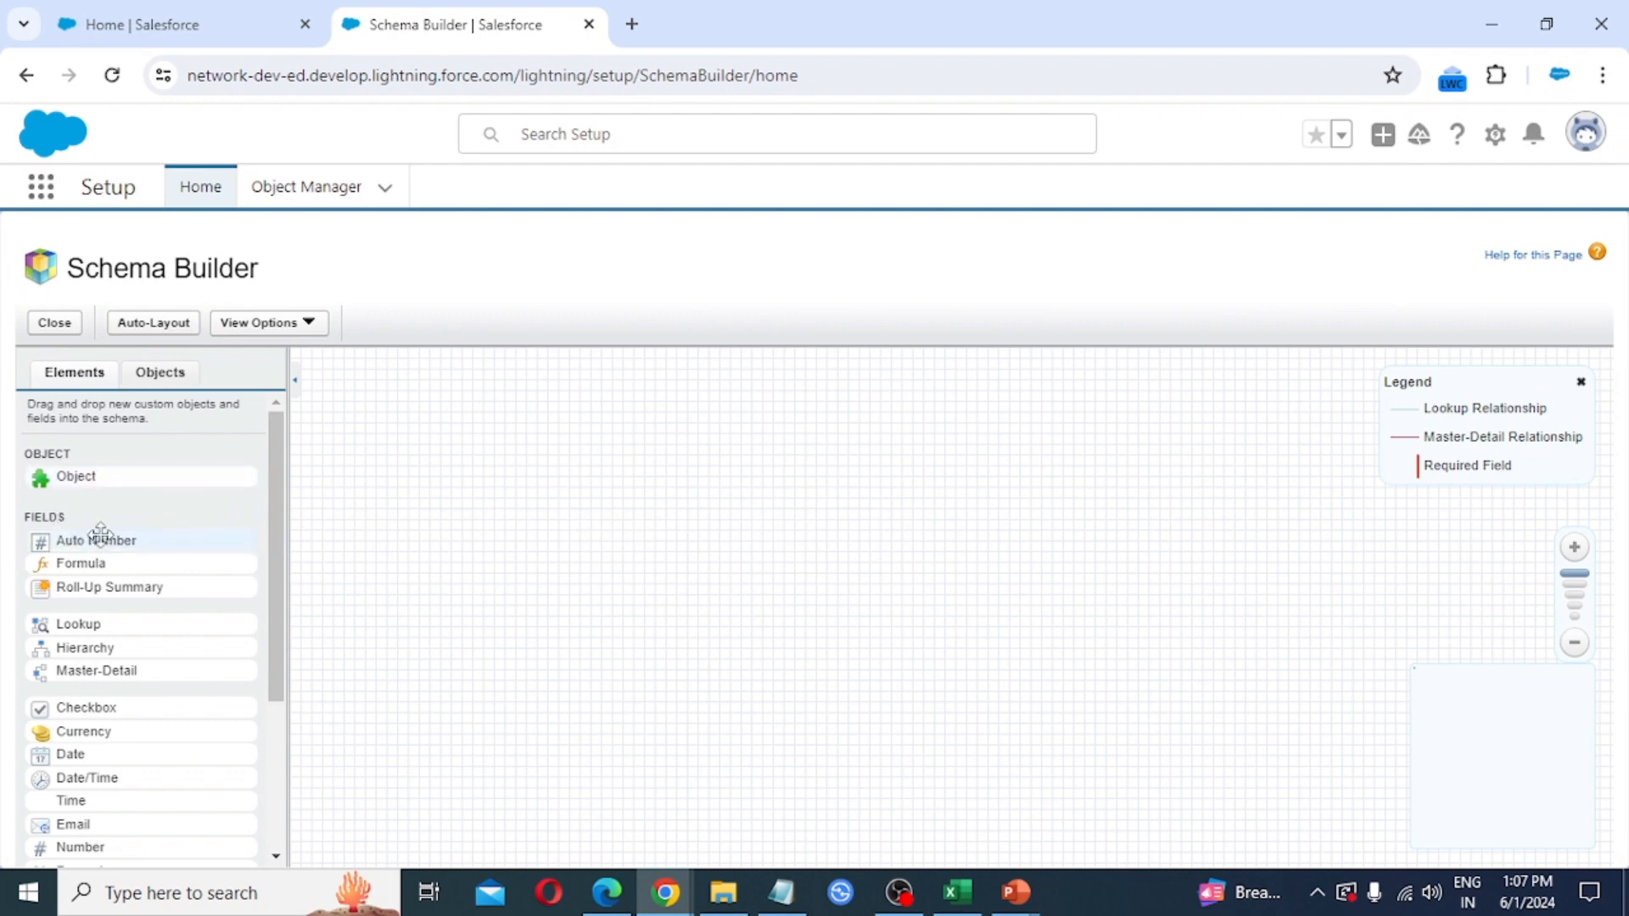
scroll(121, 516, "down", 3)
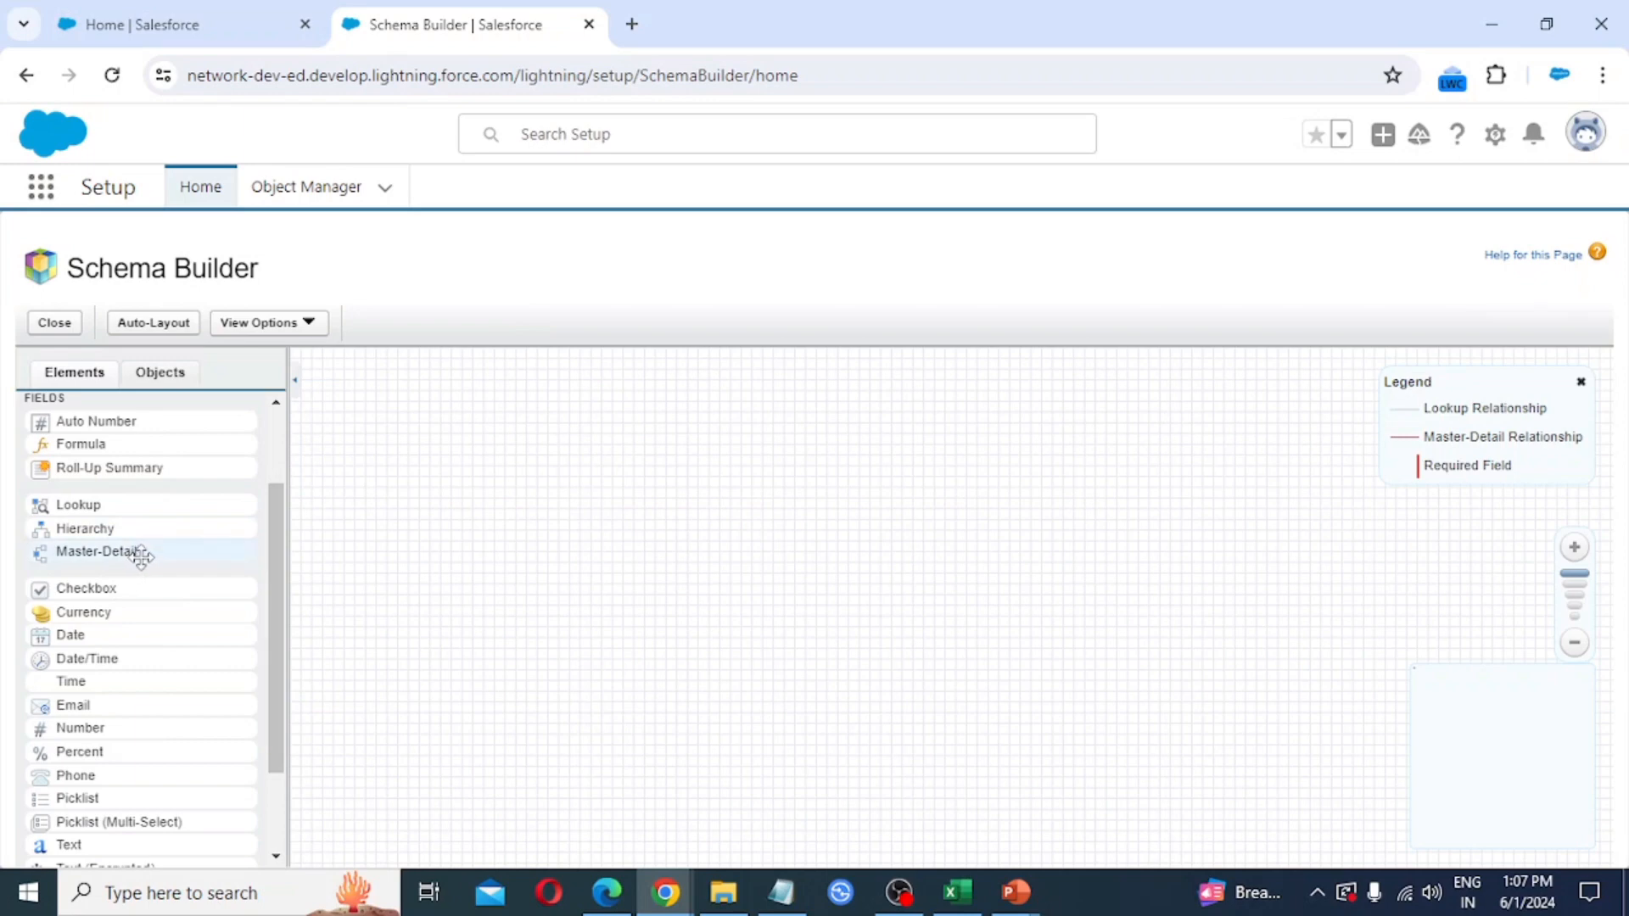
scroll(105, 587, "down", 1)
scroll(105, 587, "down", 1)
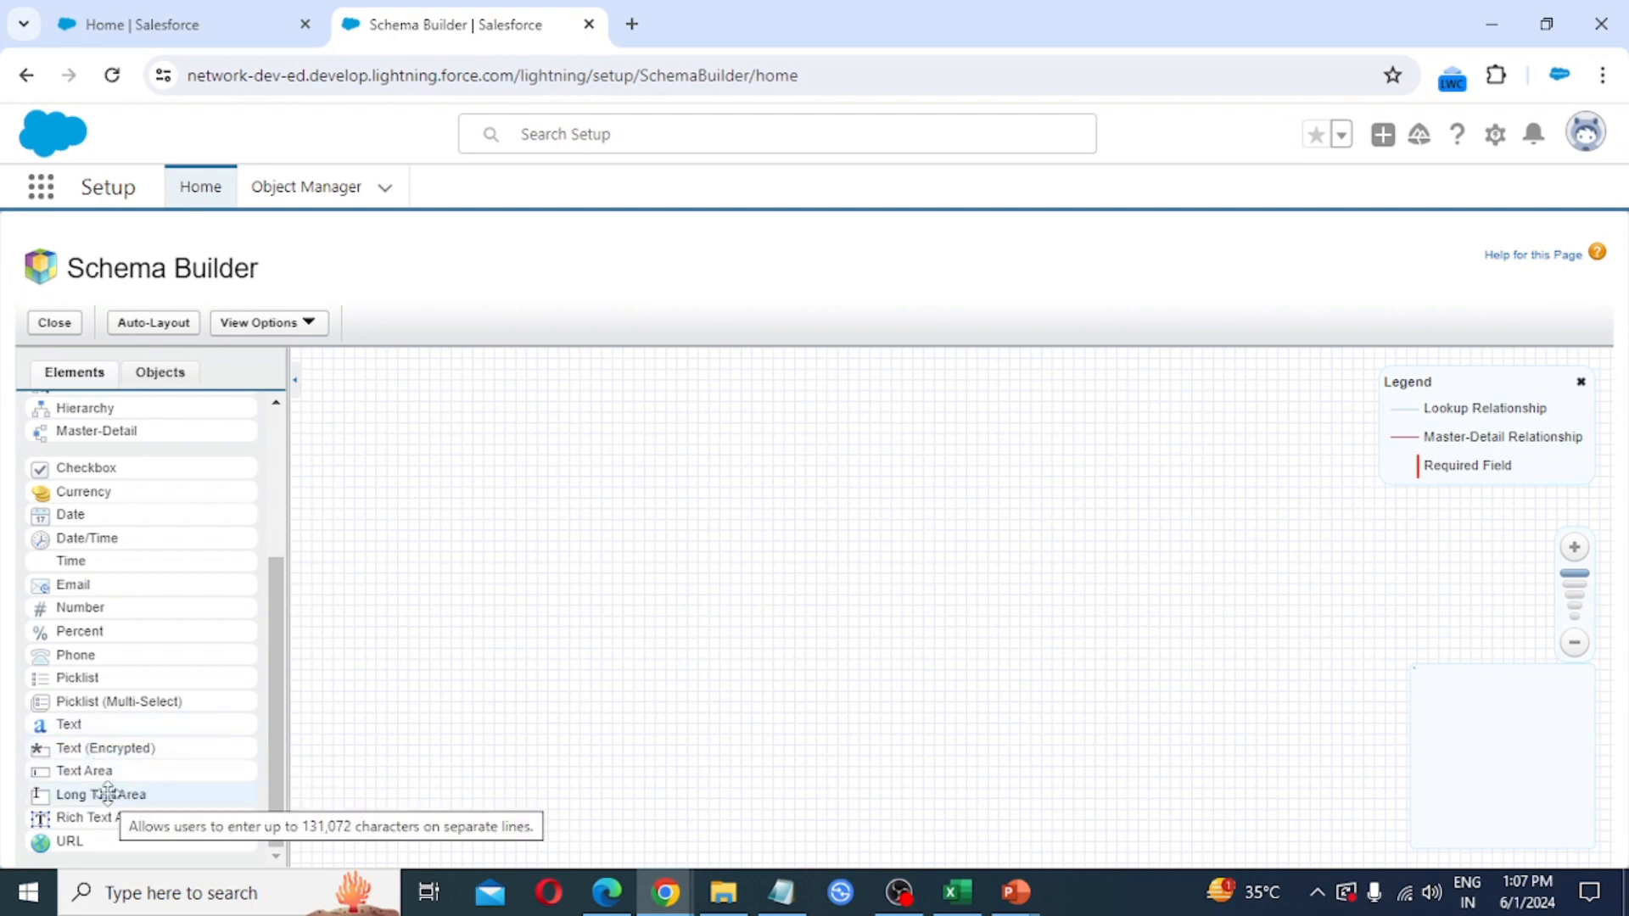
scroll(123, 703, "up", 3)
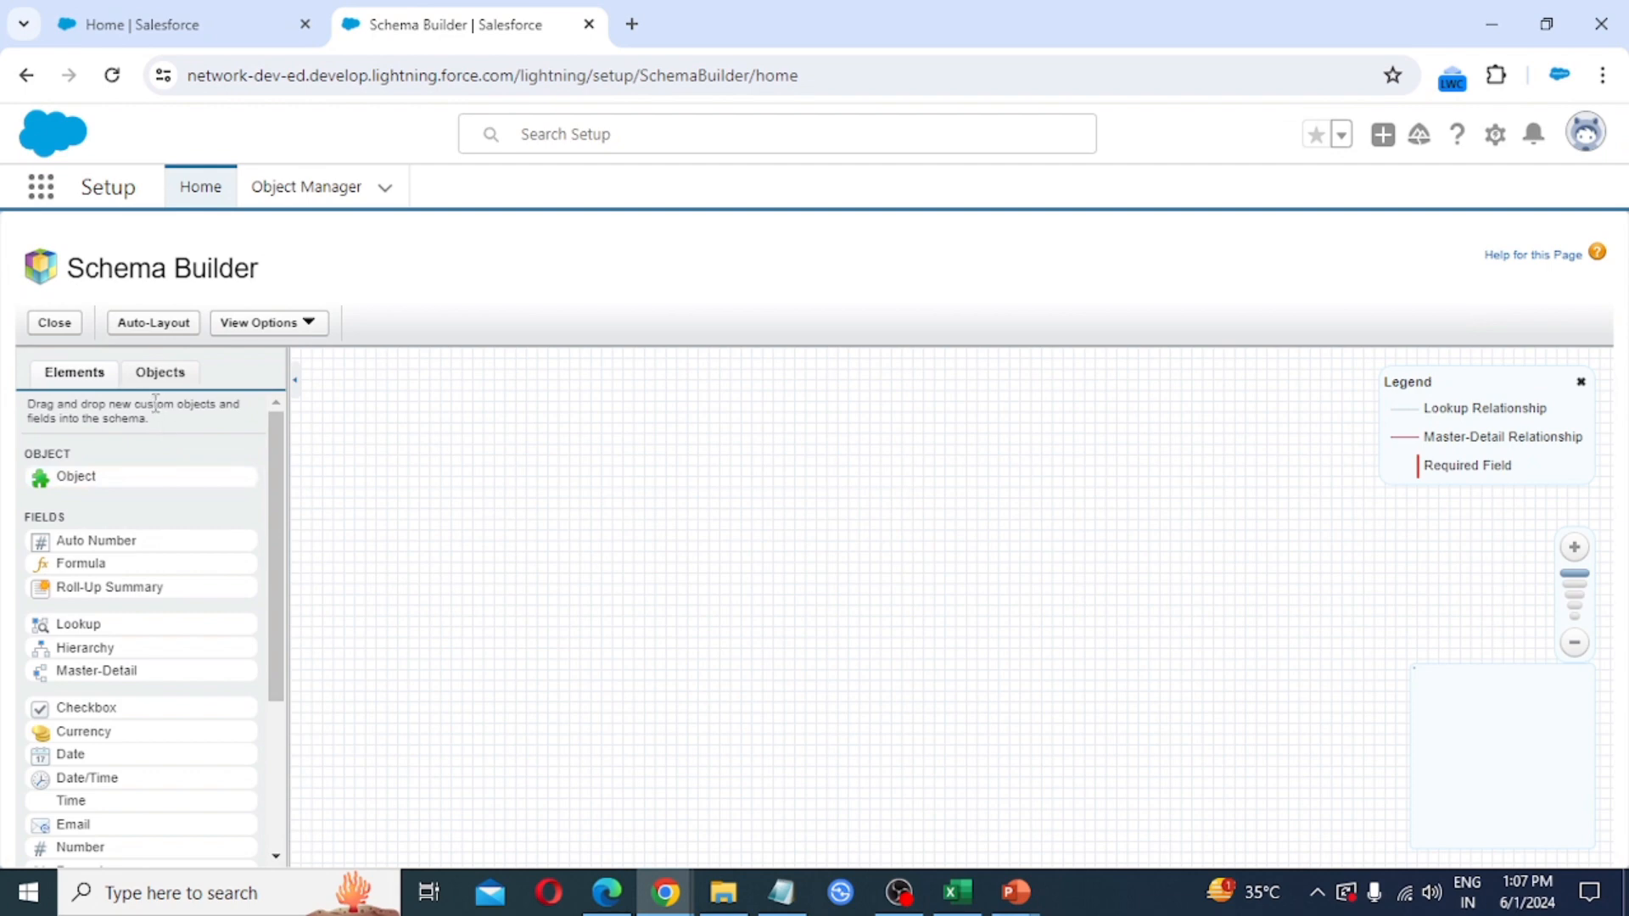
Filter the object list by Selected Objects, switch it to Standard Objects and look through the entries.
left_click(161, 377)
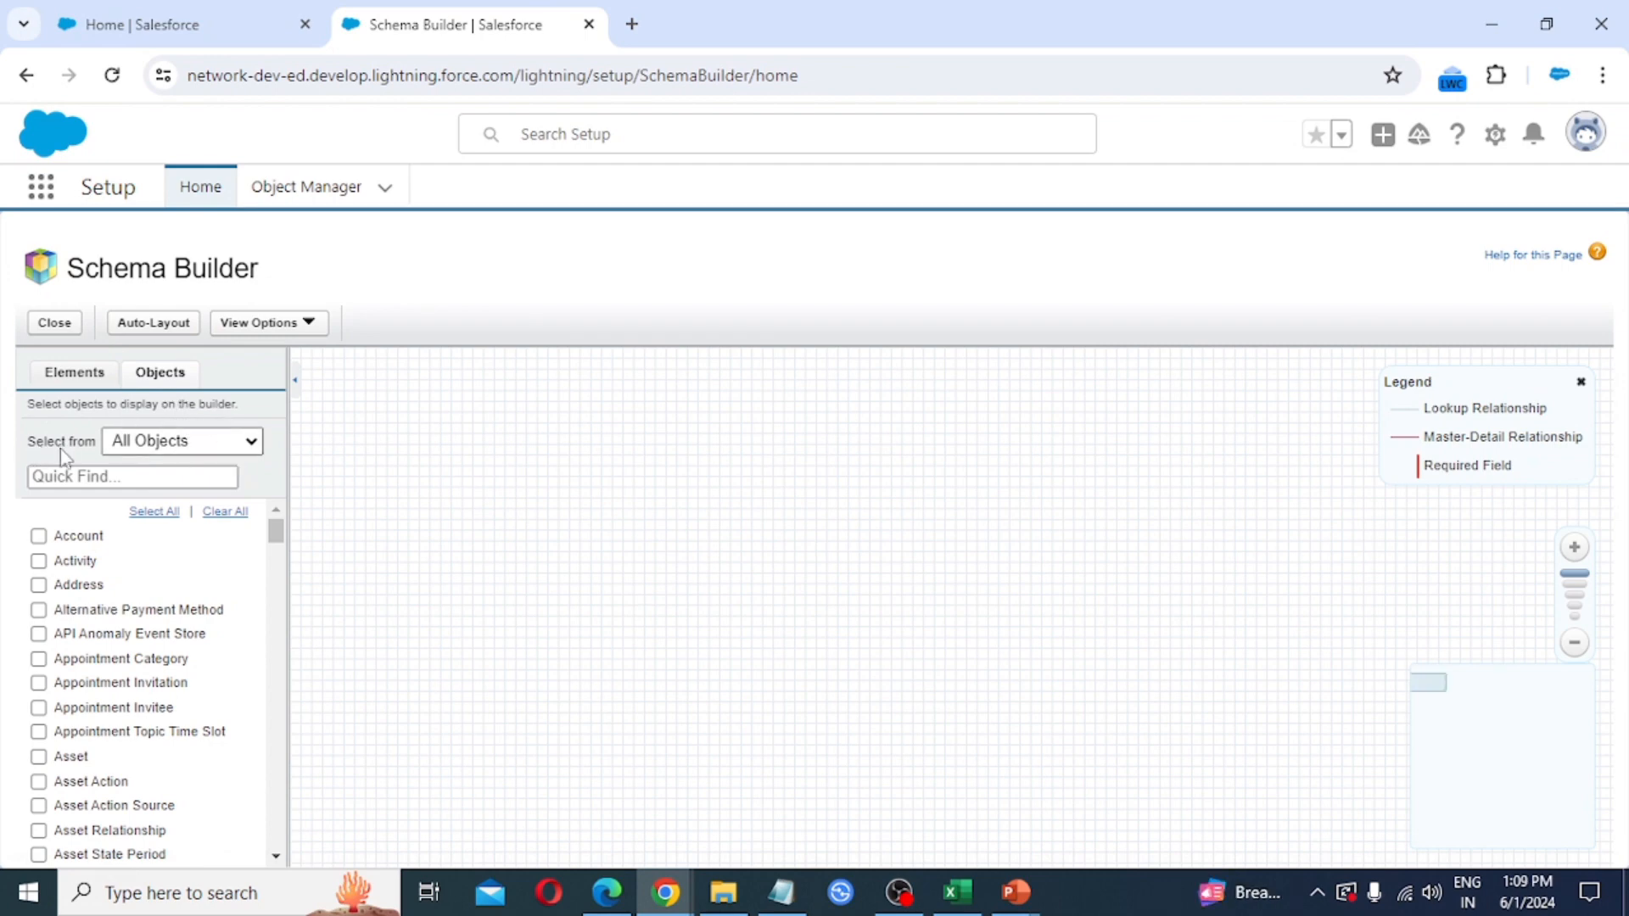
left_click(252, 447)
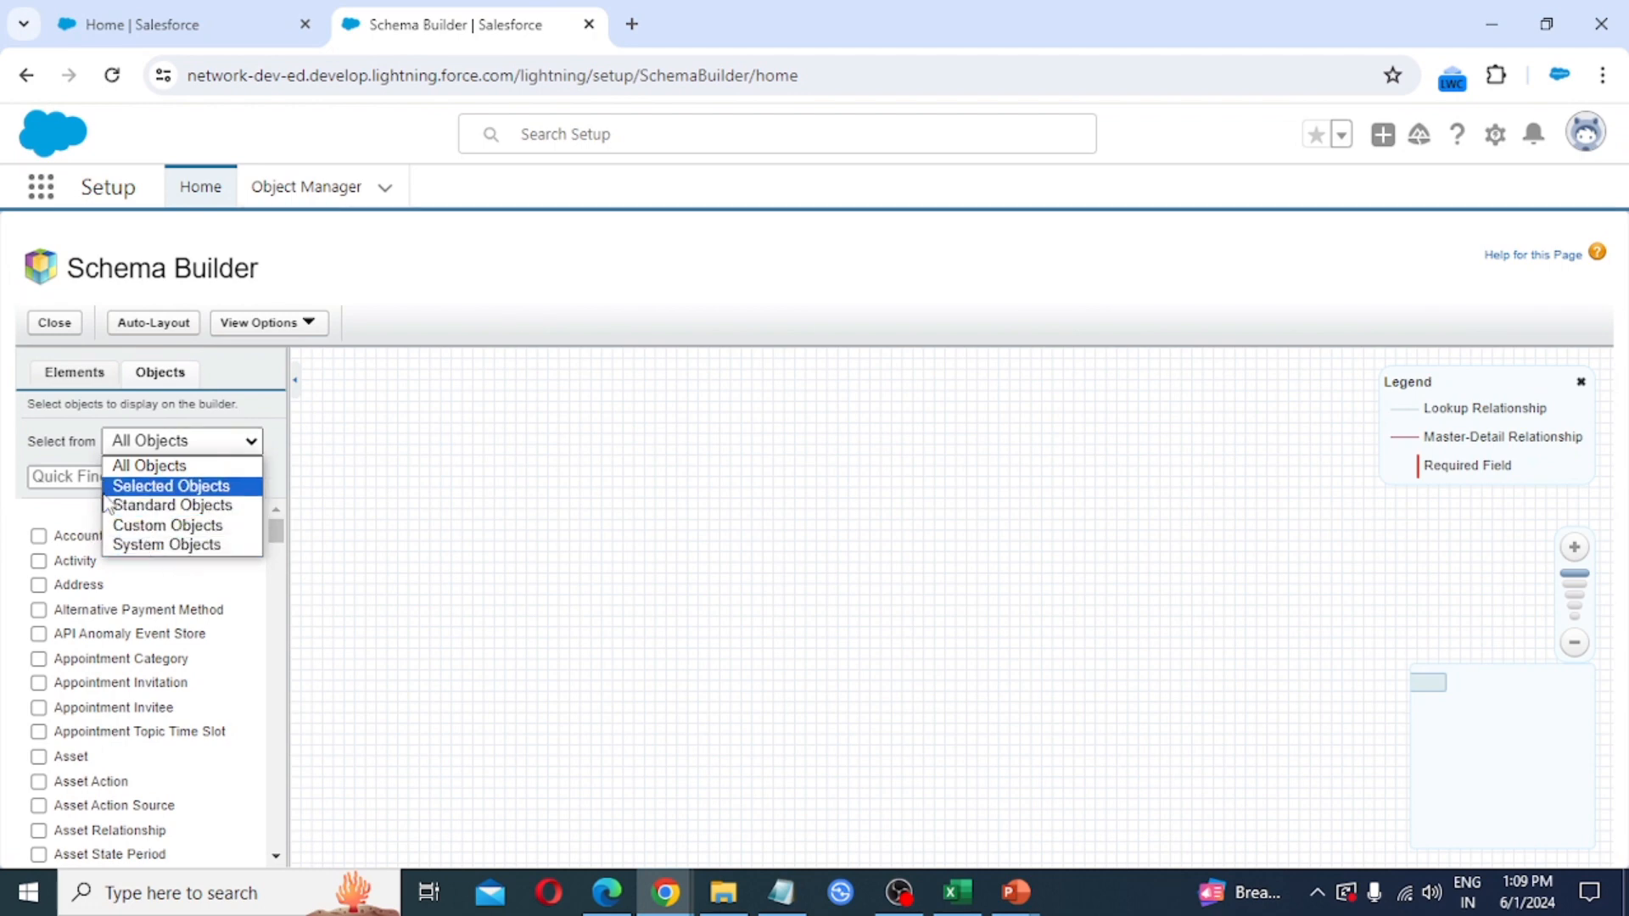
left_click(153, 492)
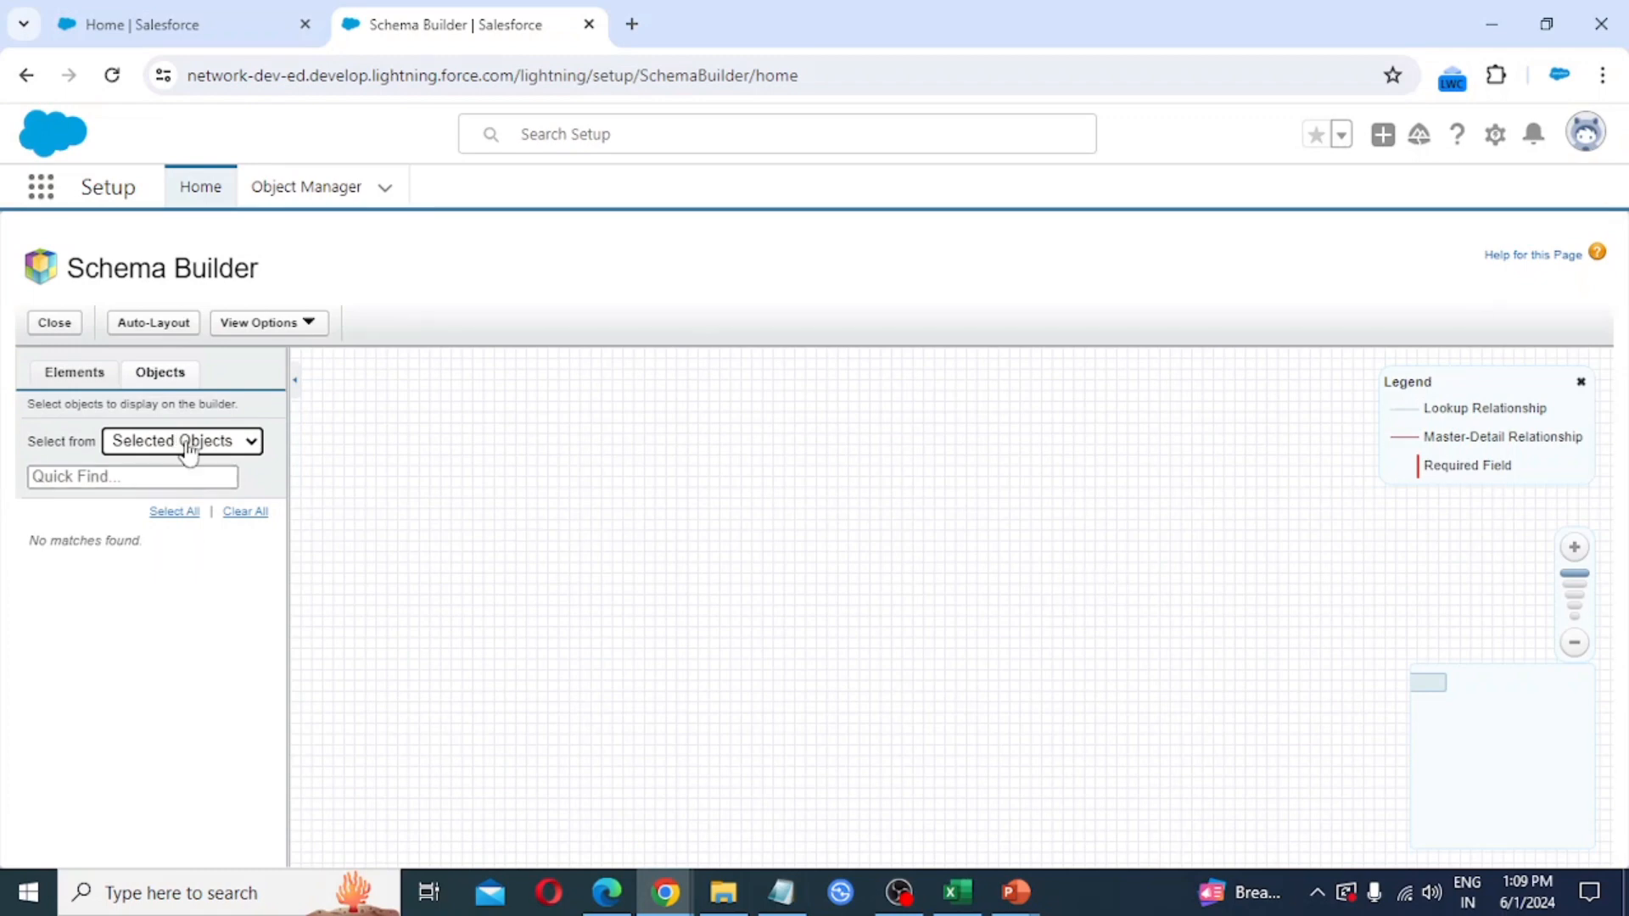
left_click(245, 441)
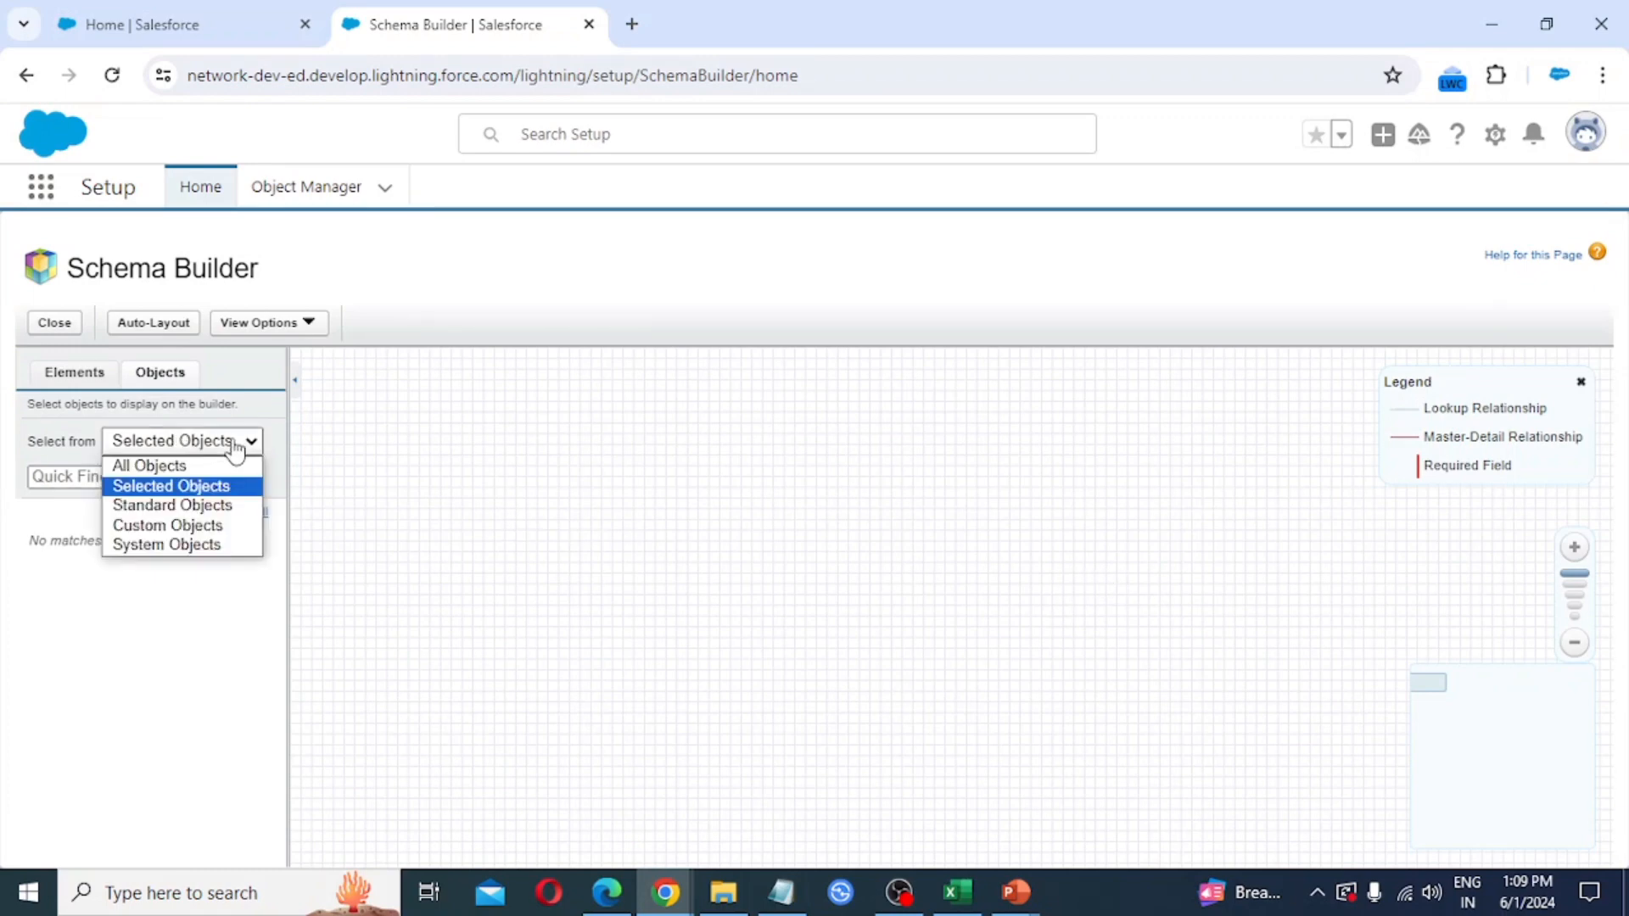
left_click(218, 507)
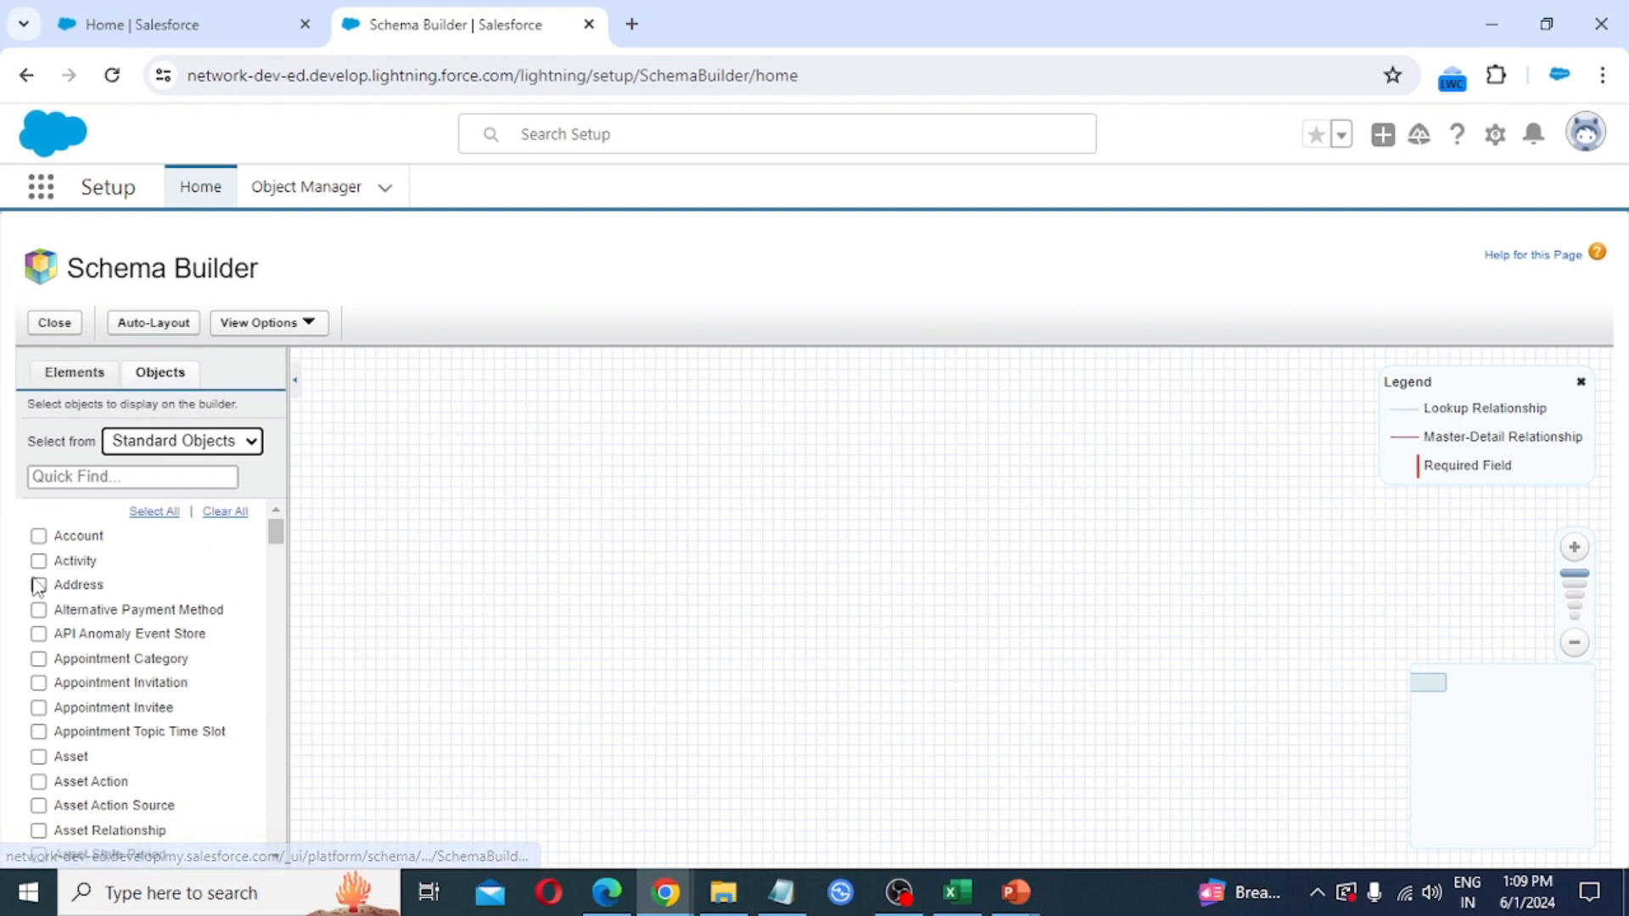
scroll(99, 675, "down", 20)
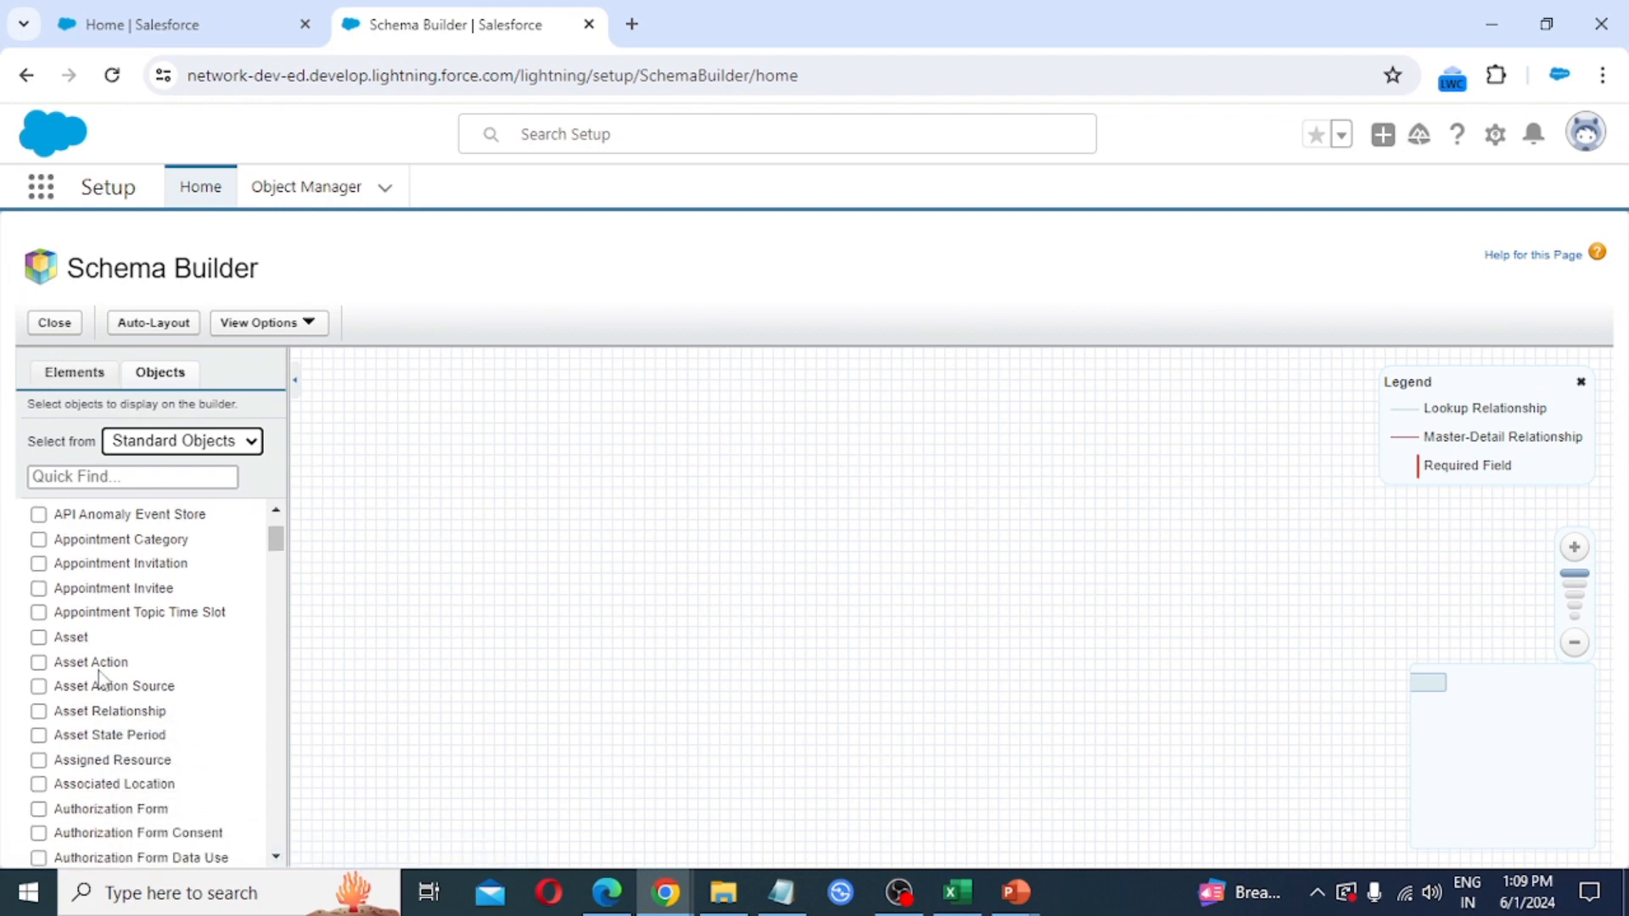
scroll(107, 720, "down", 5)
scroll(107, 720, "up", 20)
scroll(109, 721, "up", 5)
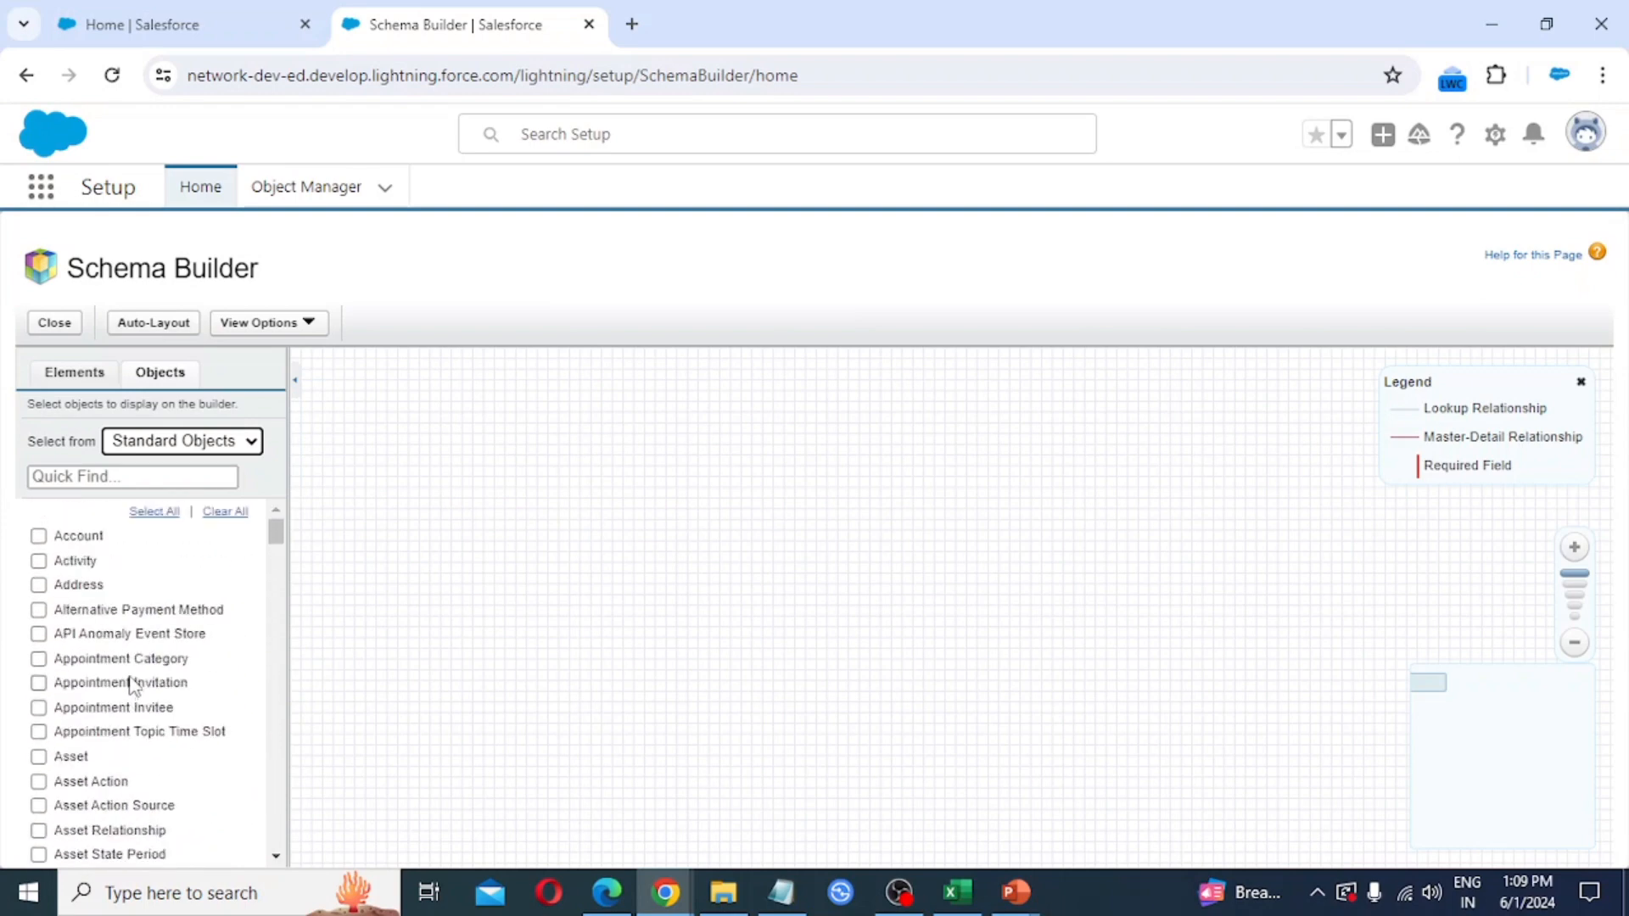
Filter the object list by Custom Objects and by System Objects to view each group.
left_click(218, 441)
left_click(201, 527)
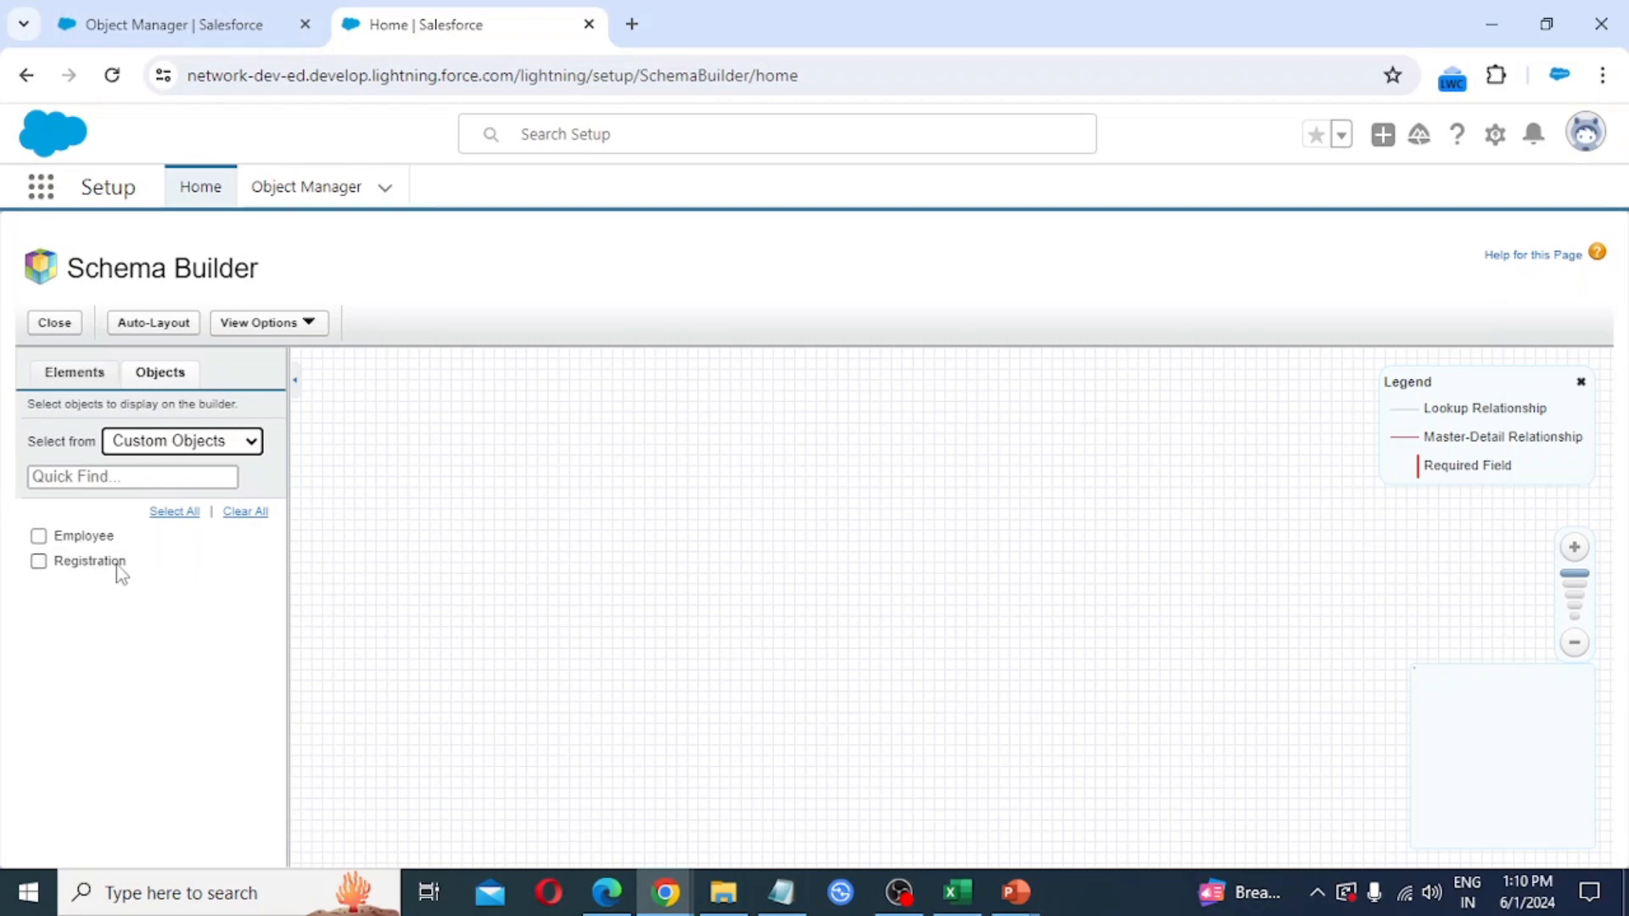
left_click(231, 443)
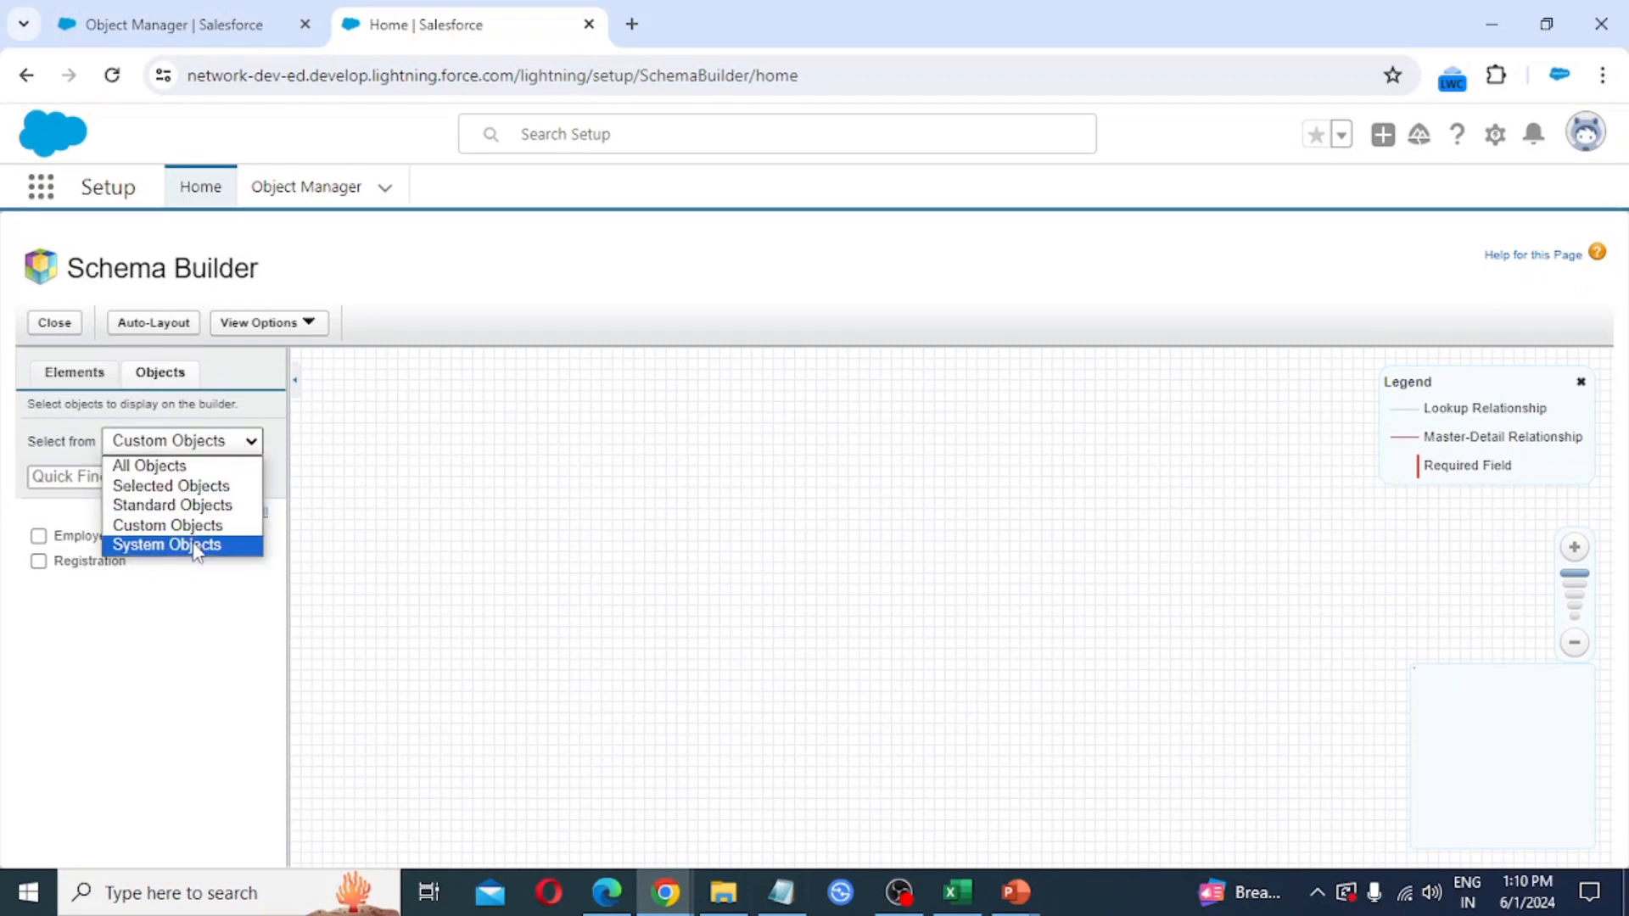
left_click(211, 550)
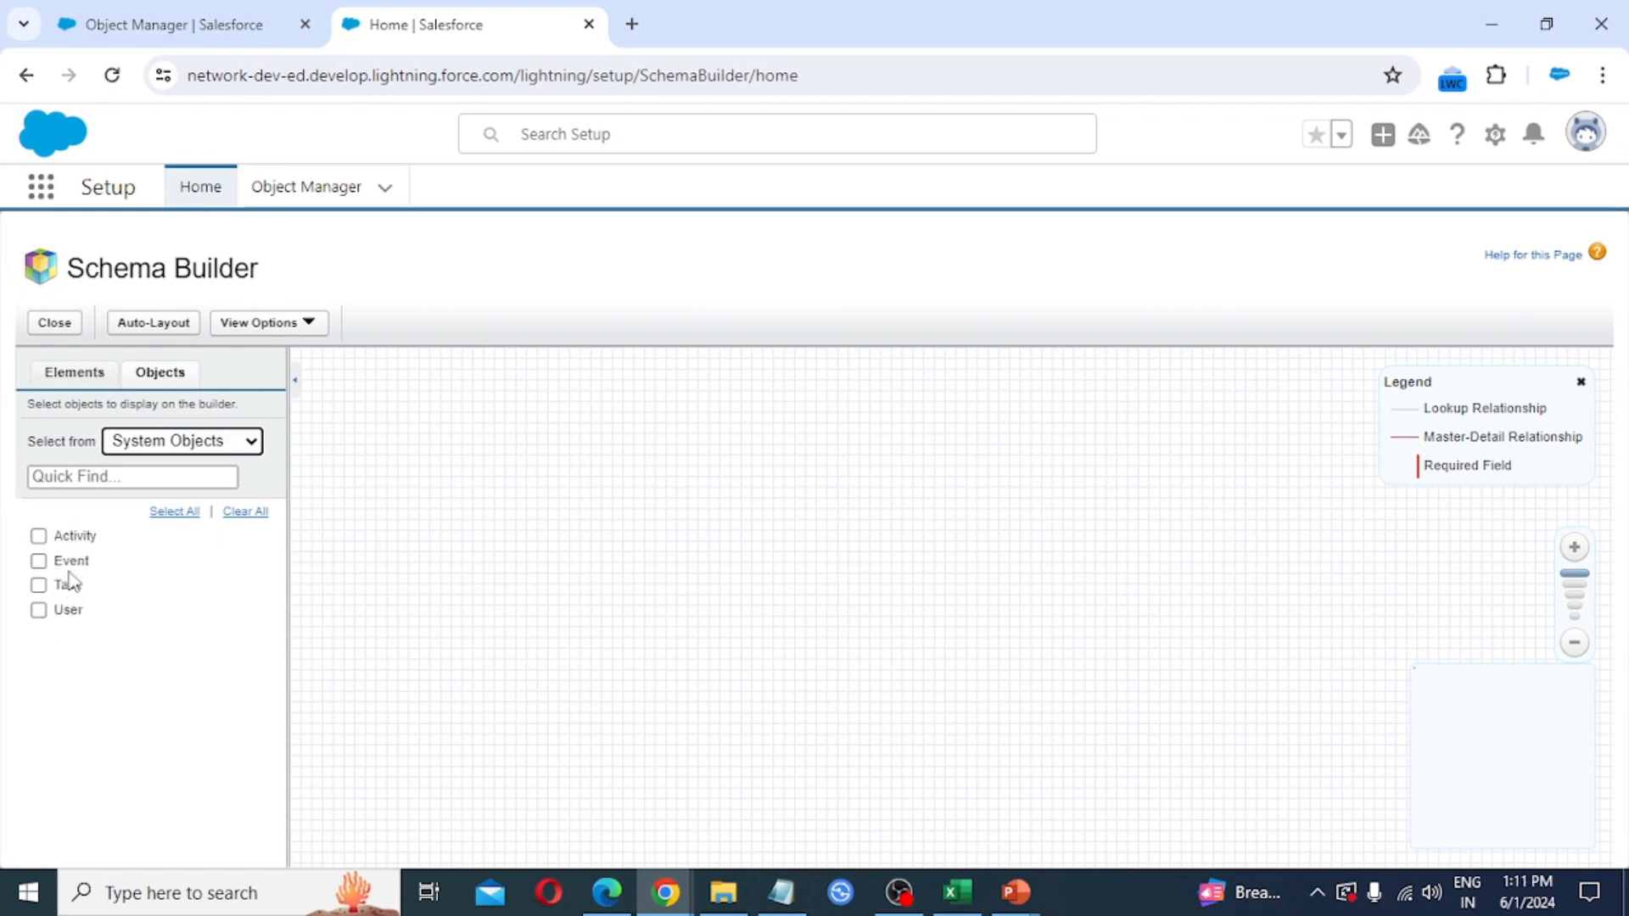
Display the Employee custom object on the canvas and filter the object list to Selected Objects.
left_click(209, 450)
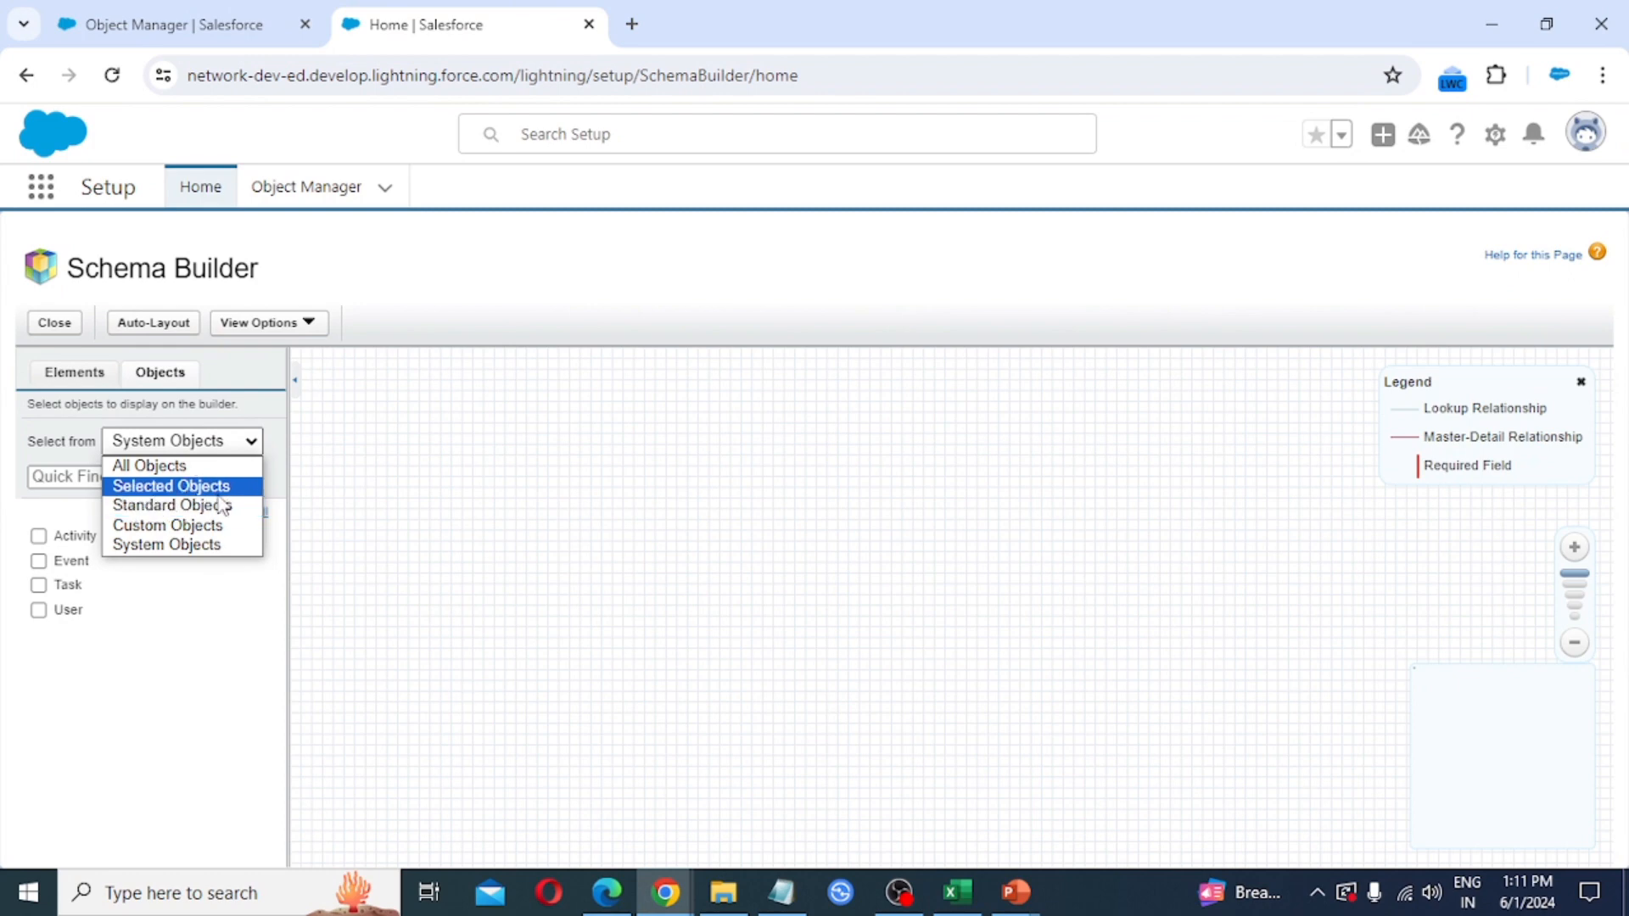
left_click(182, 526)
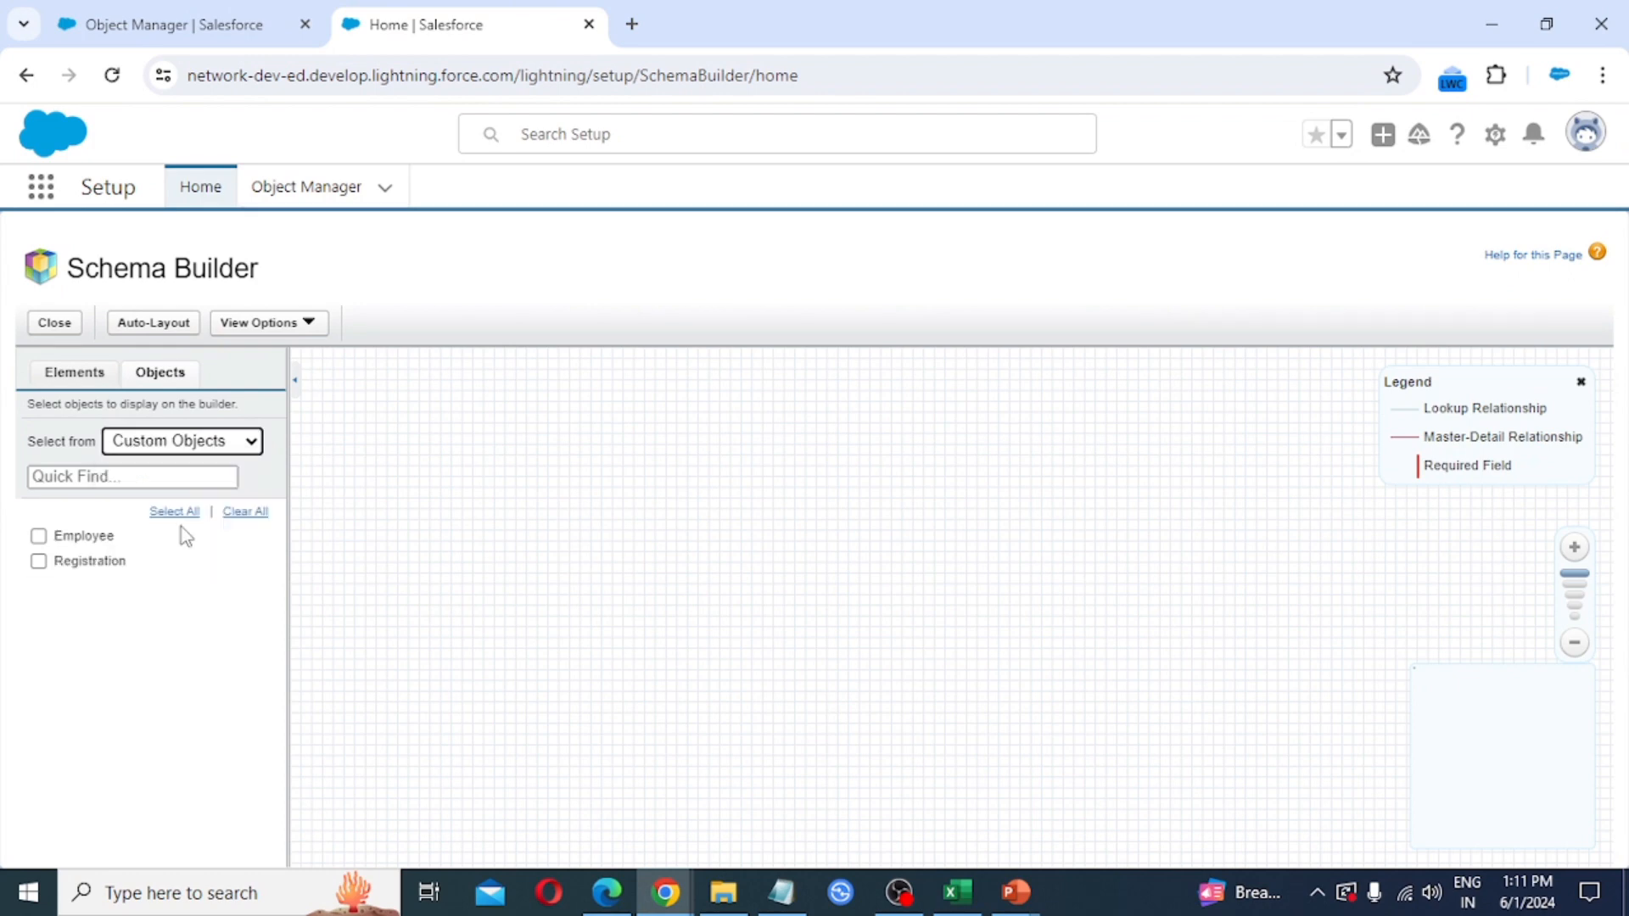
left_click(39, 537)
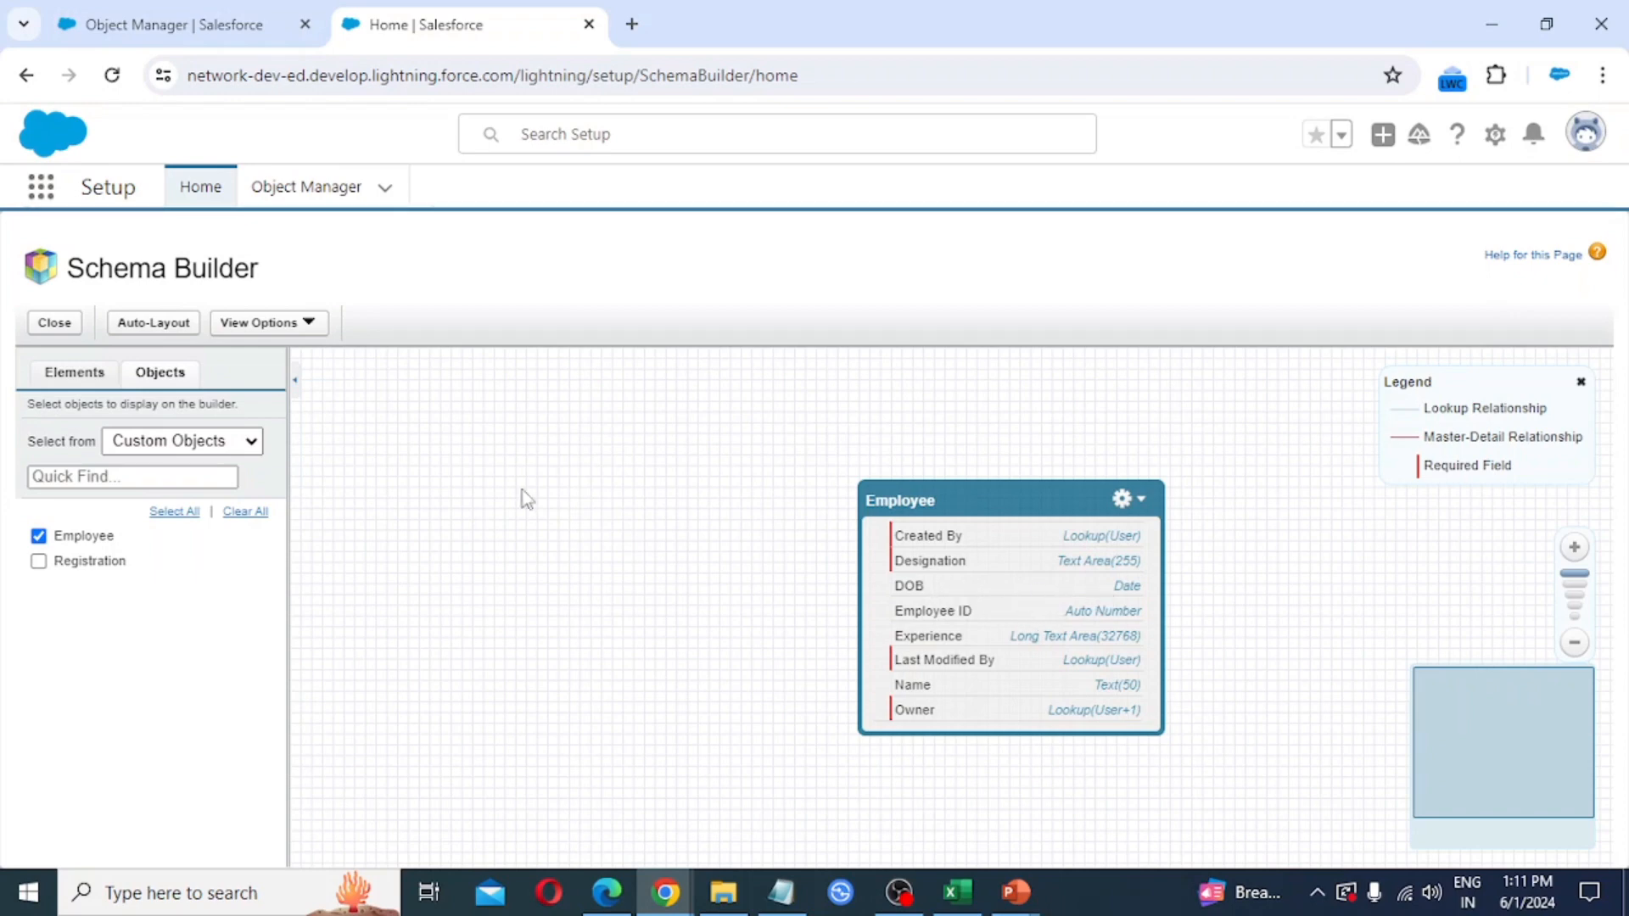
left_click(212, 448)
left_click(171, 485)
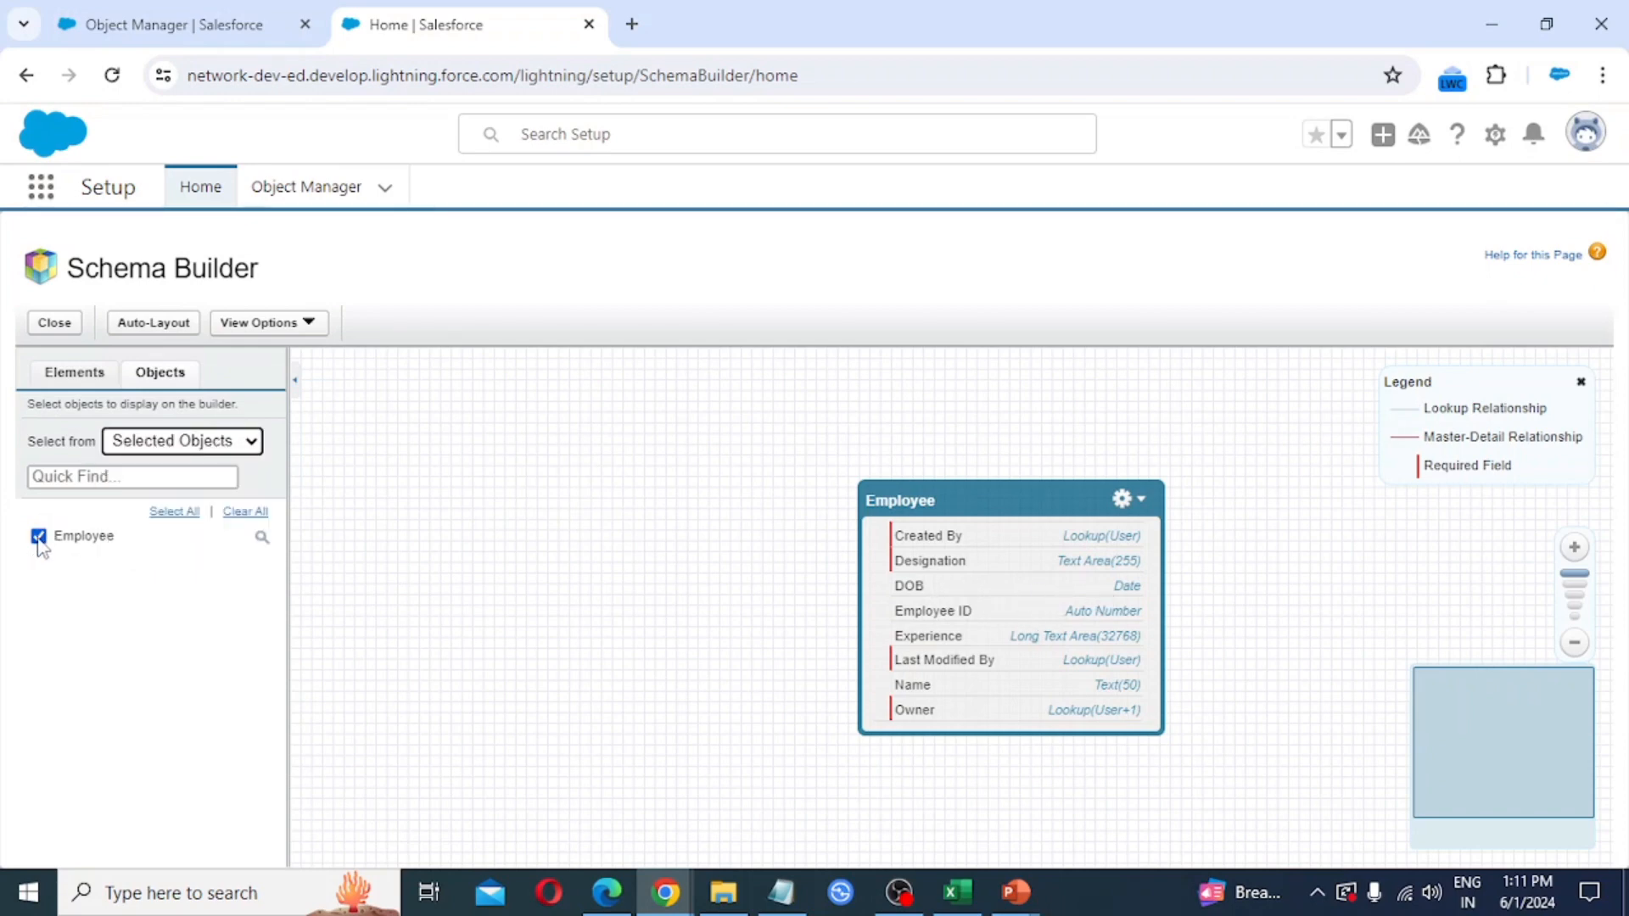
Clear all selected objects from the canvas and set the object list filter to All Objects.
left_click(246, 512)
left_click(188, 448)
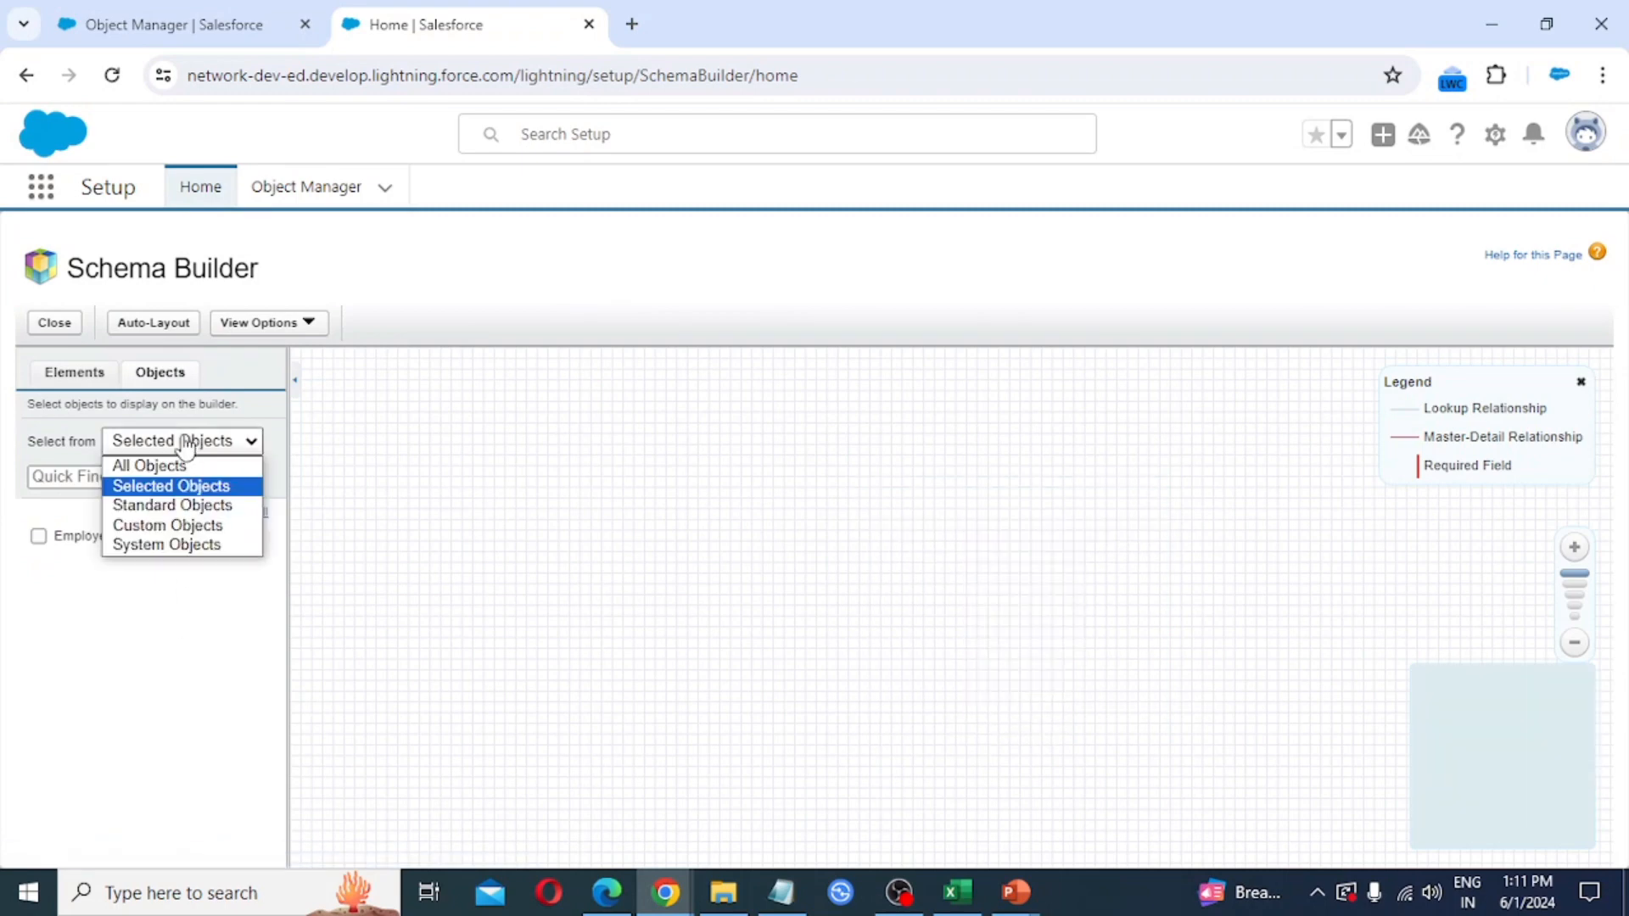
left_click(176, 468)
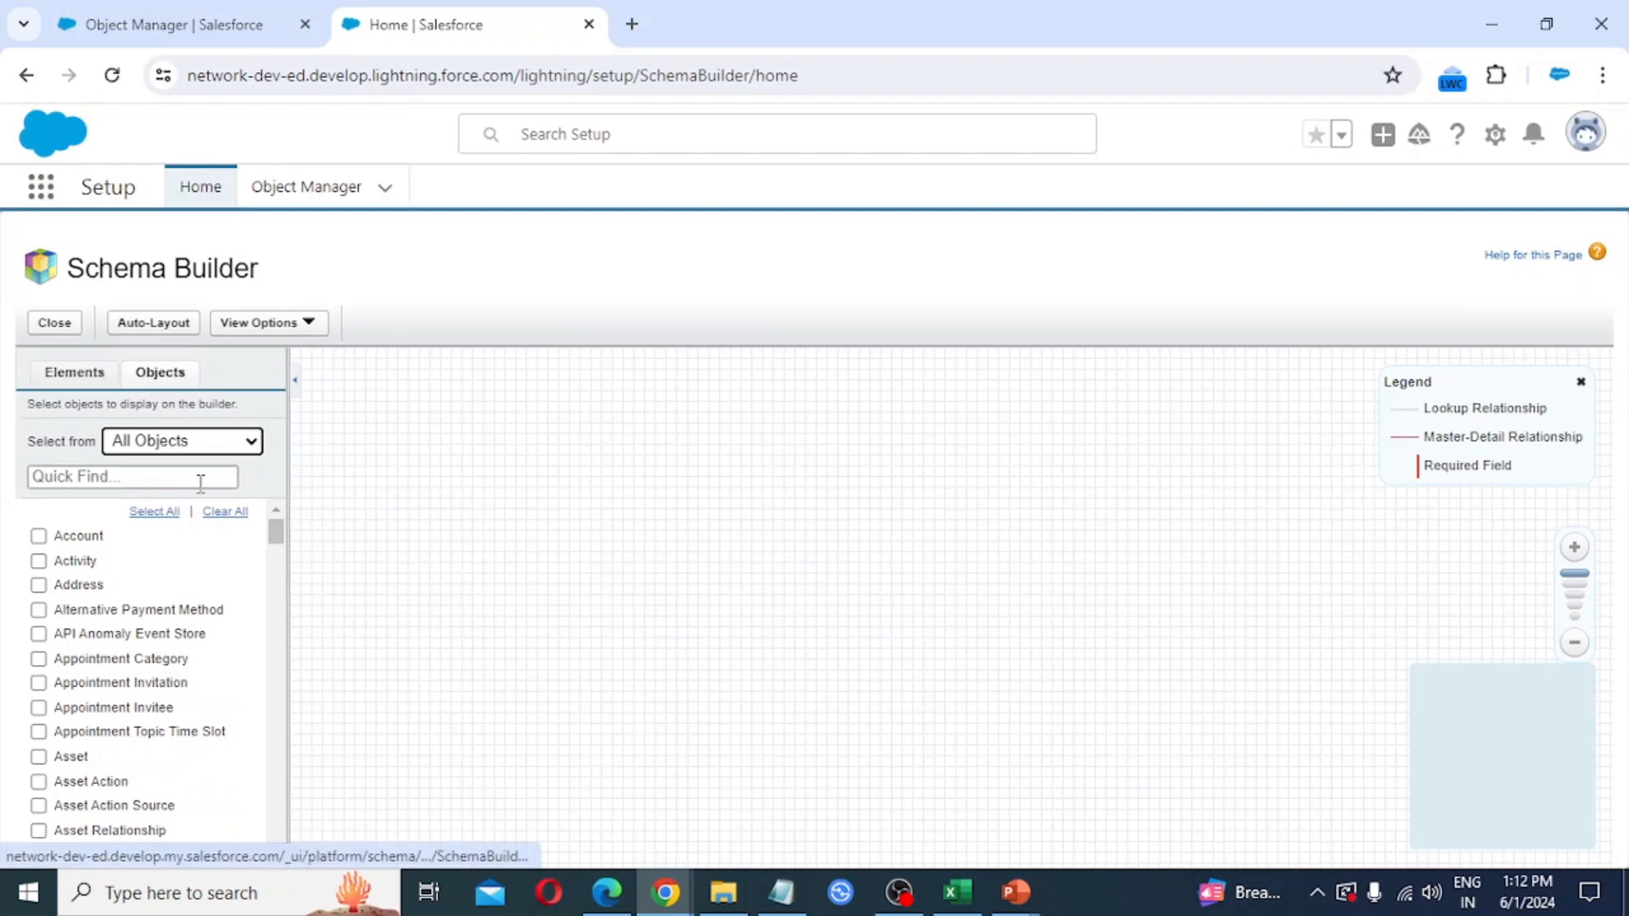
Add a new custom object to the schema with the label Candidate, starting with a consonant, leaving the description empty.
left_click(73, 373)
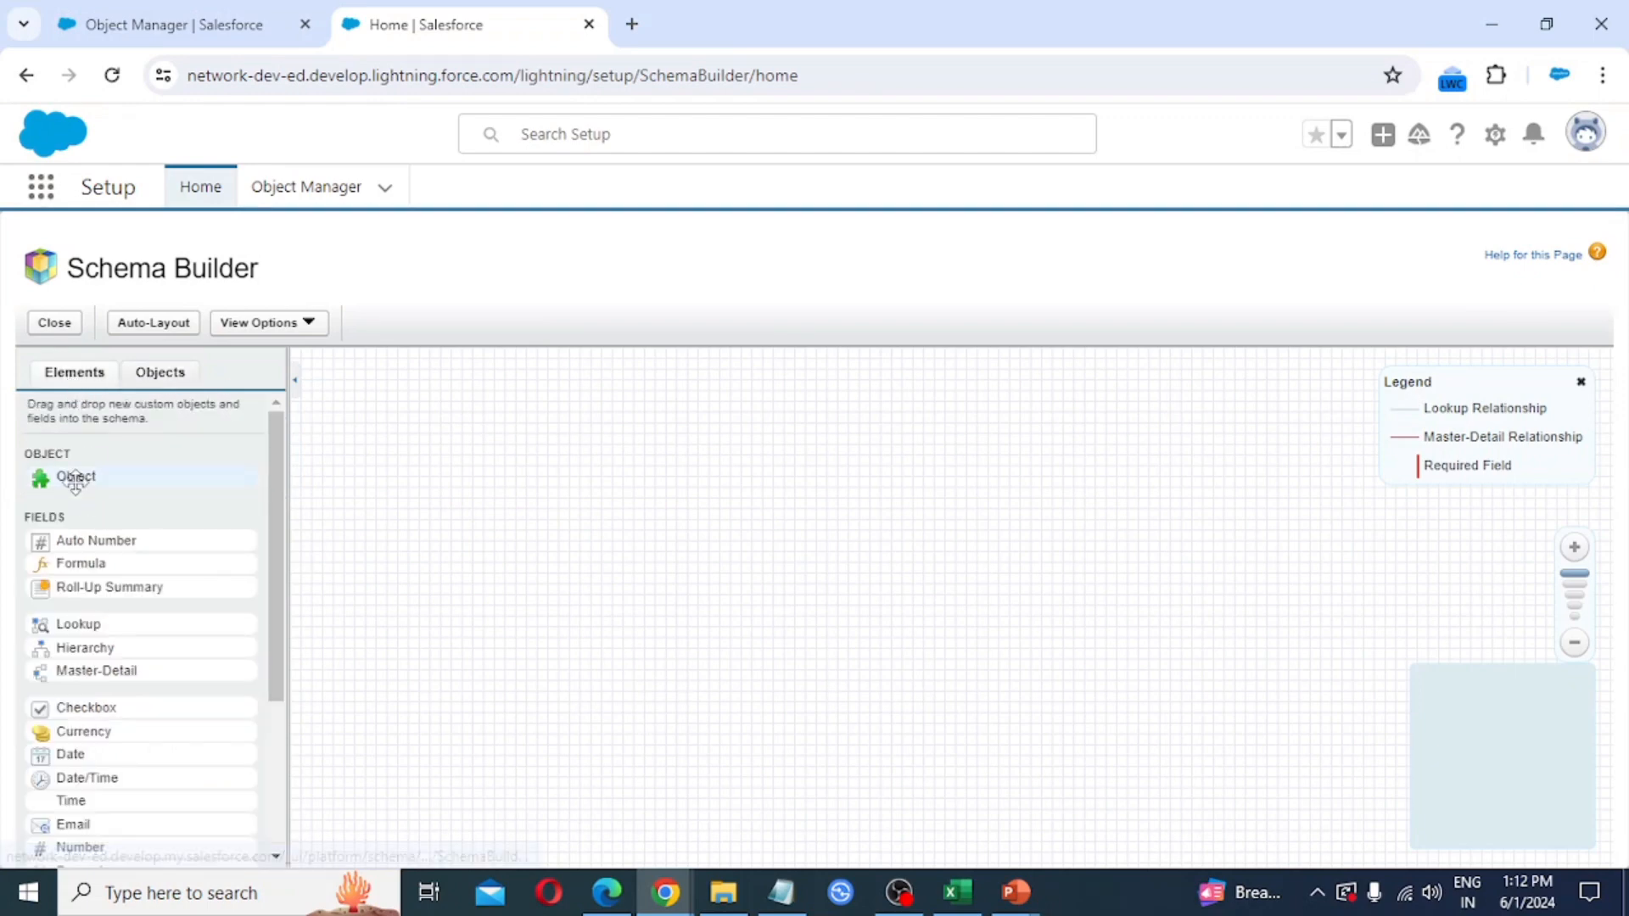
left_click_drag(77, 478, 712, 514)
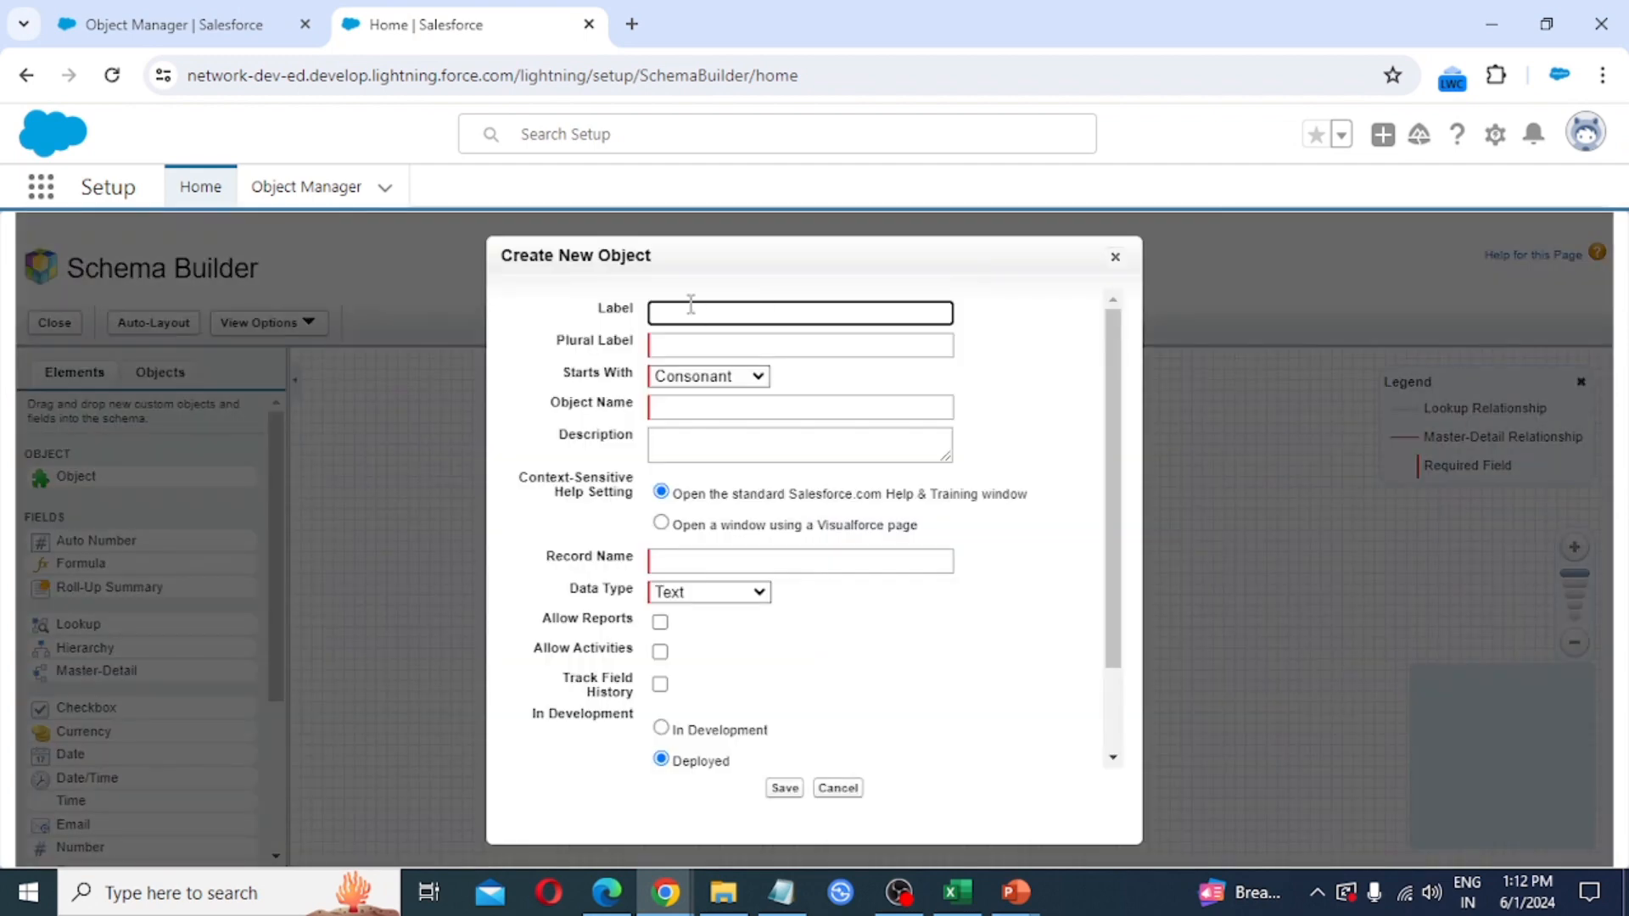
left_click(689, 311)
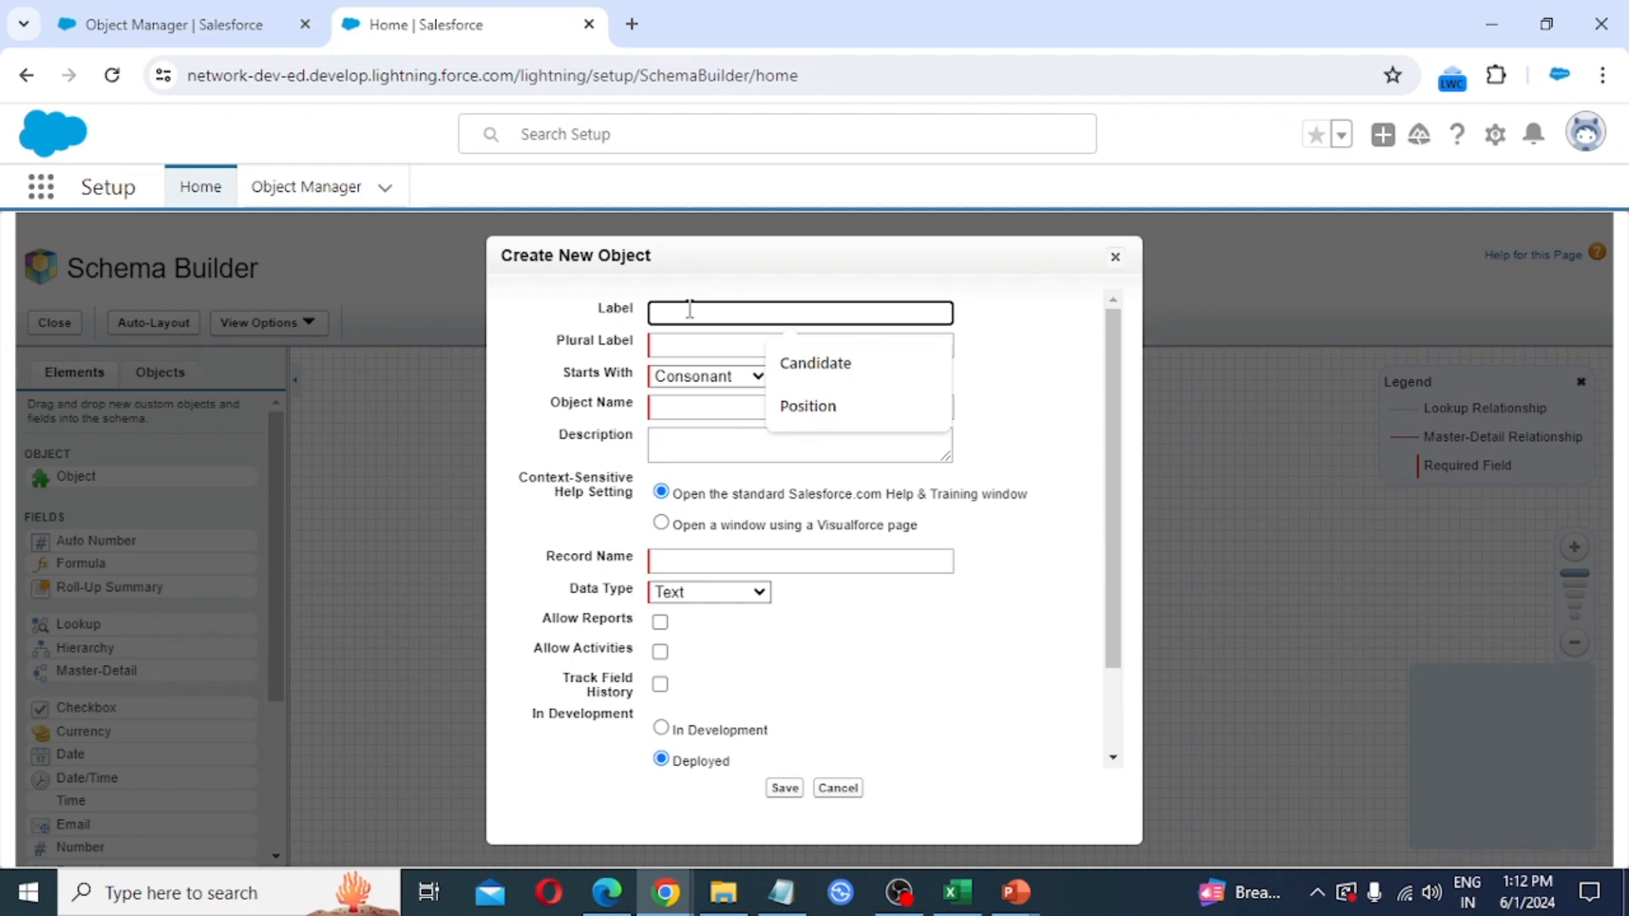
left_click(815, 363)
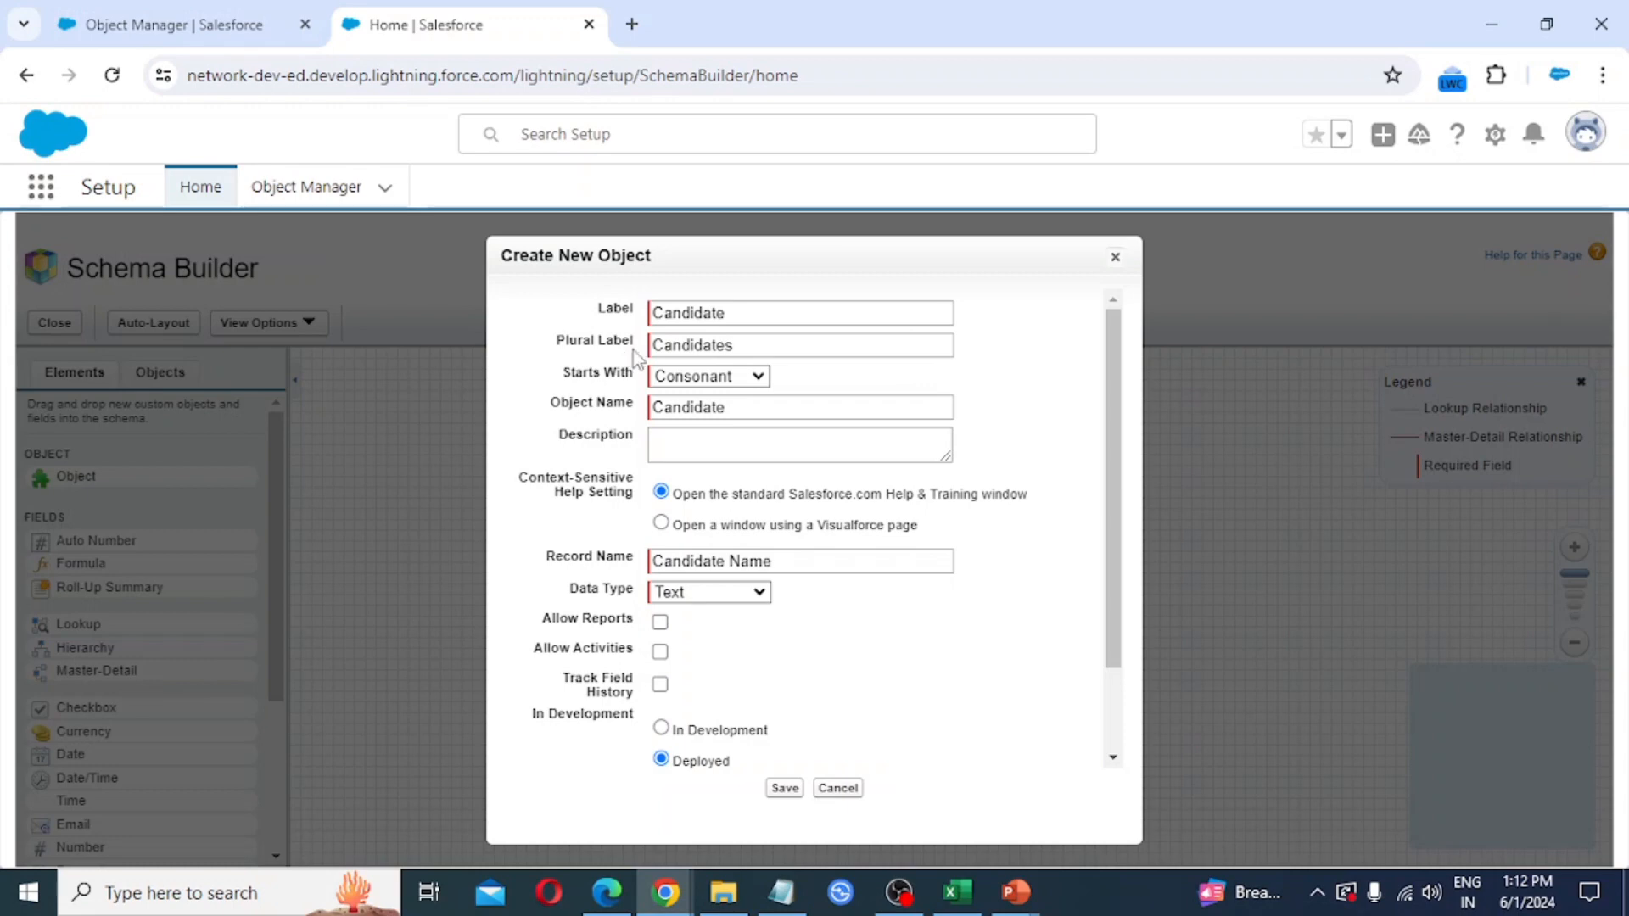
left_click(703, 378)
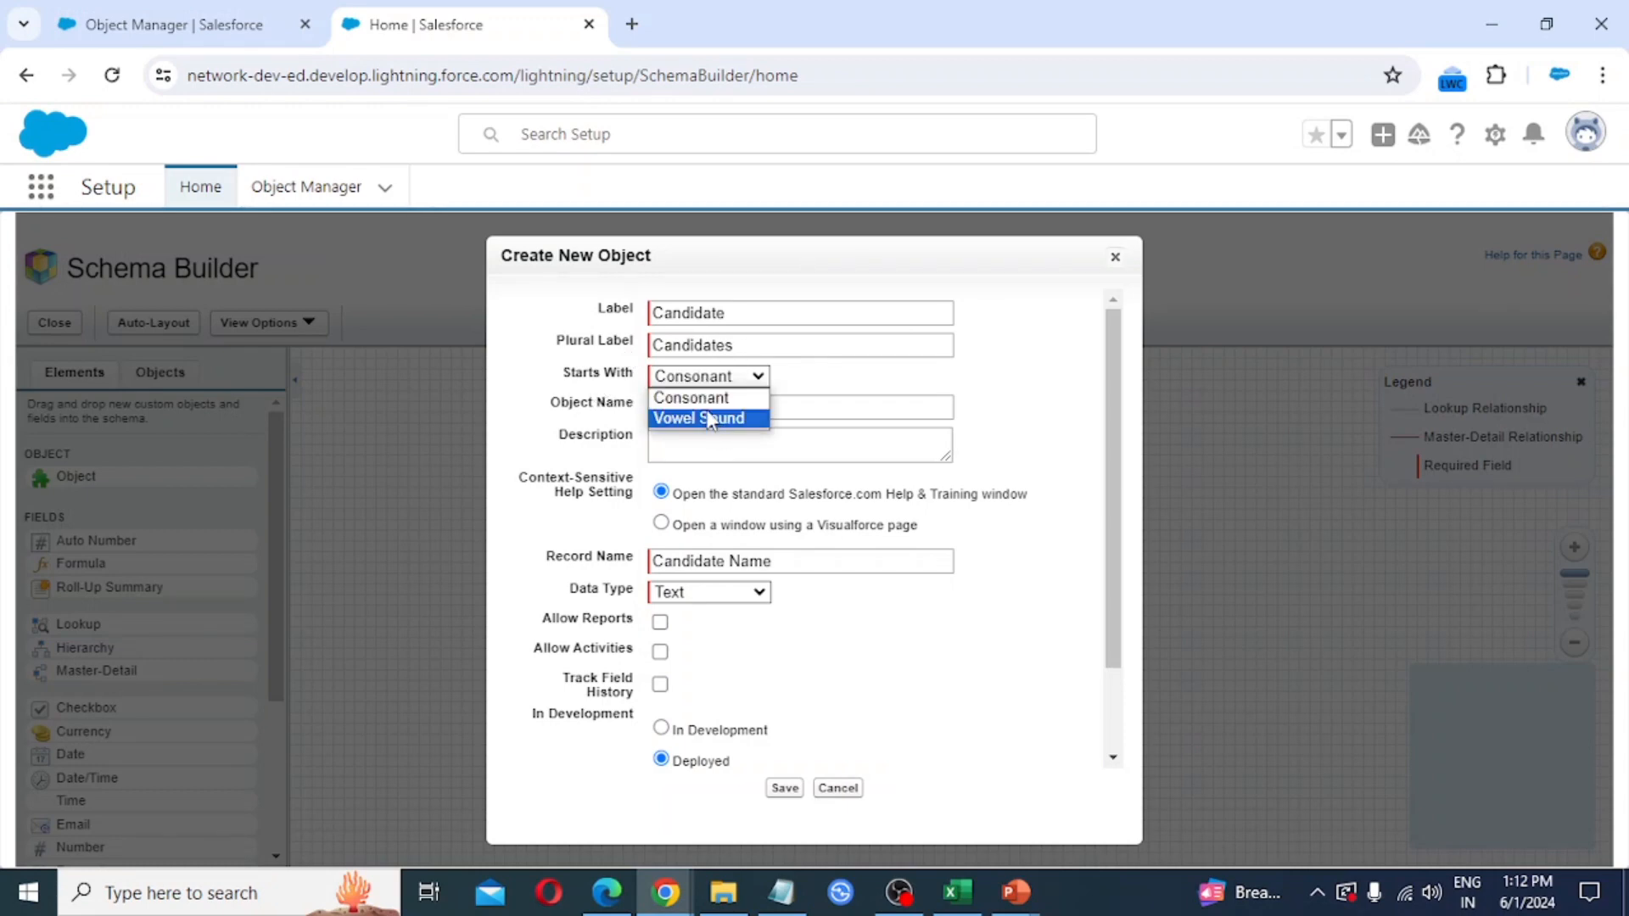
left_click(711, 403)
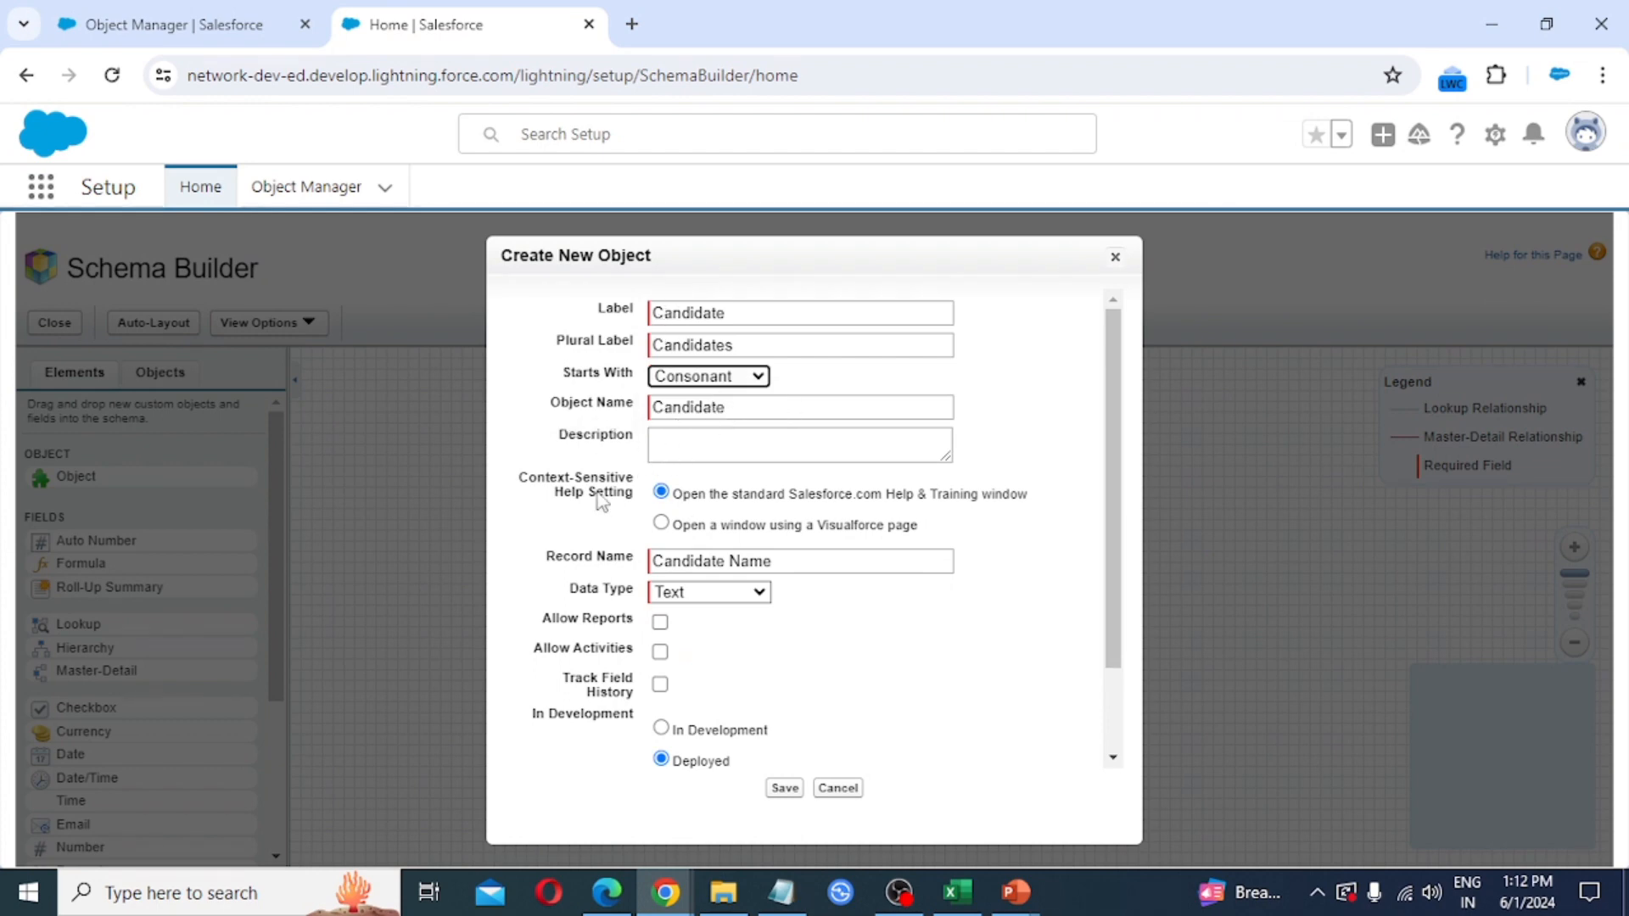
left_click(683, 450)
left_click(551, 453)
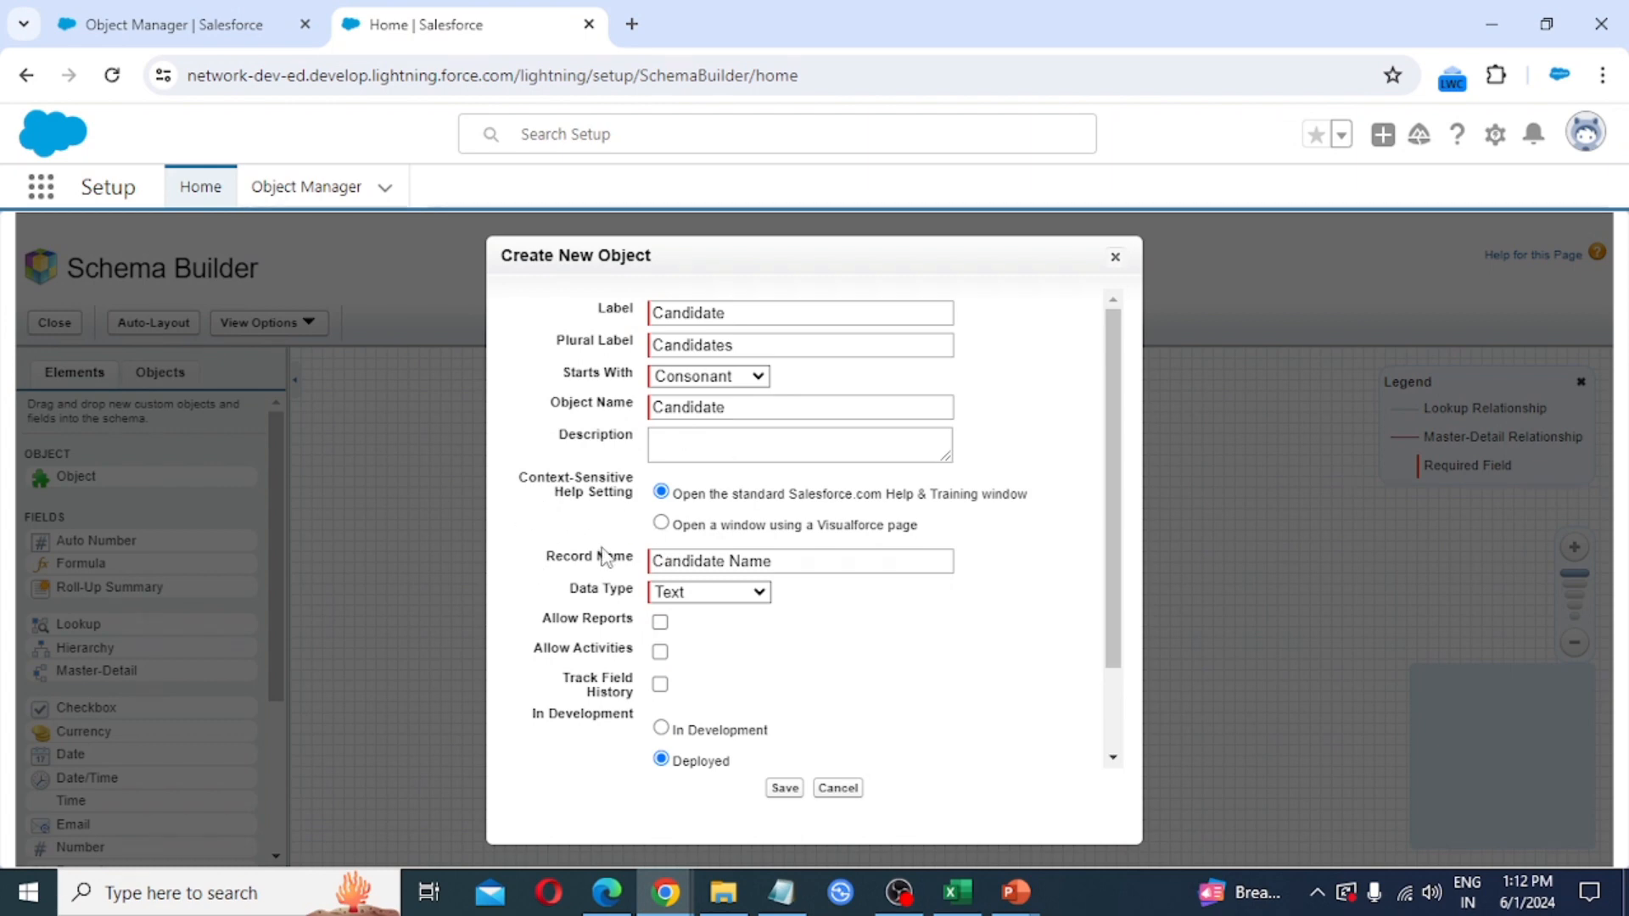
Set the Candidate object's record name to Candidate Number and its data type to Auto Number.
left_click(731, 564)
left_click_drag(742, 562, 840, 583)
type("u")
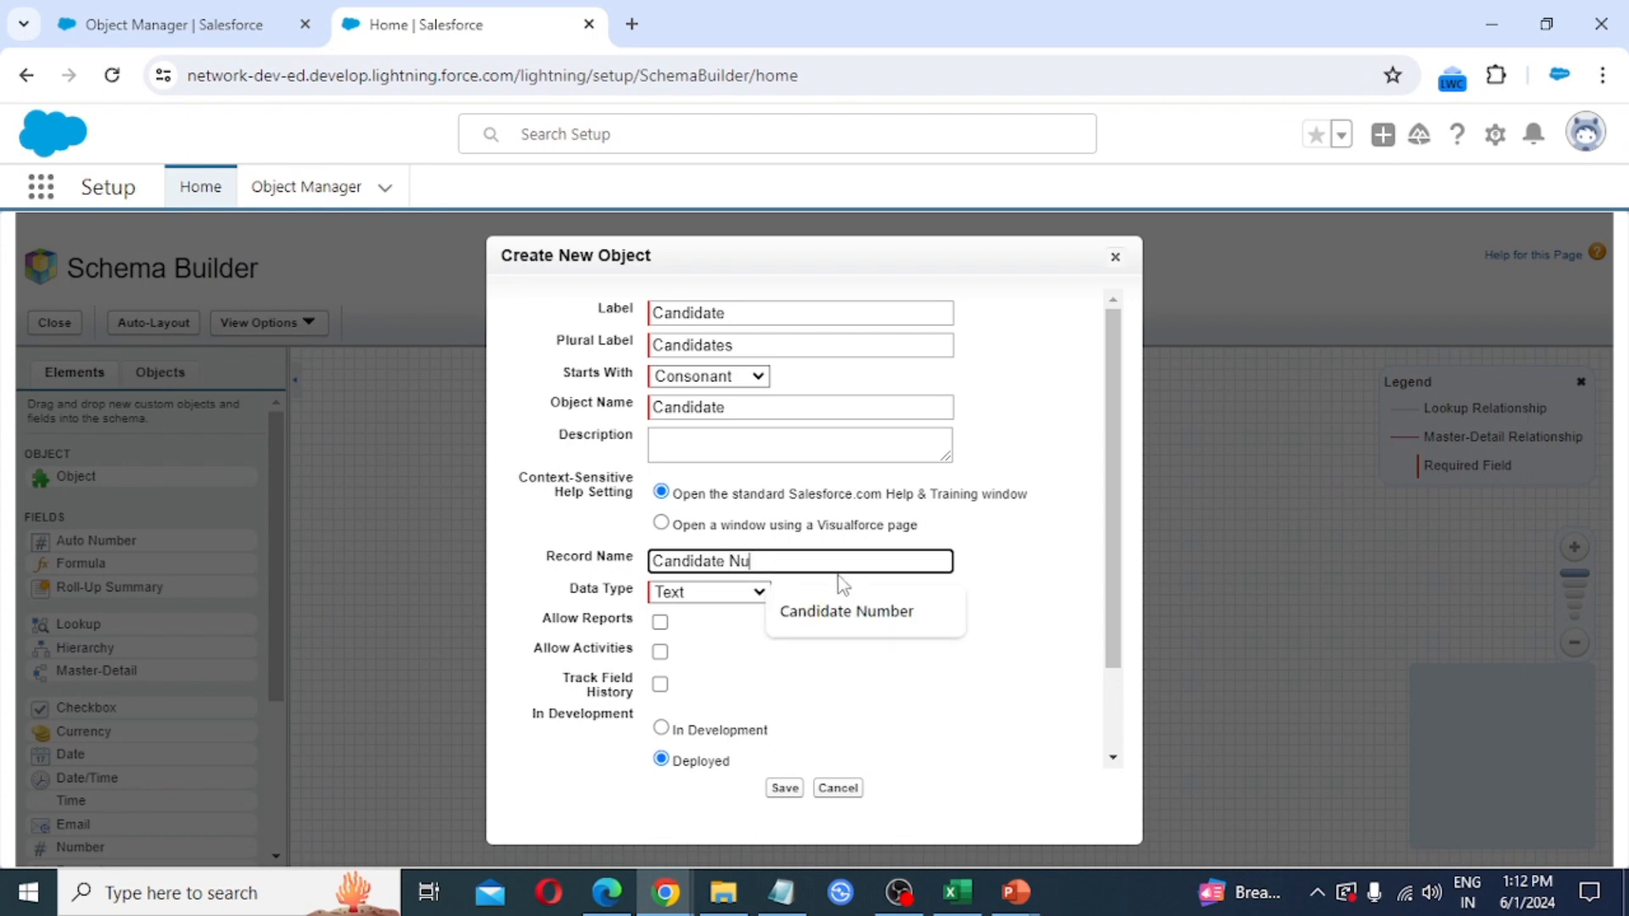
type("mber")
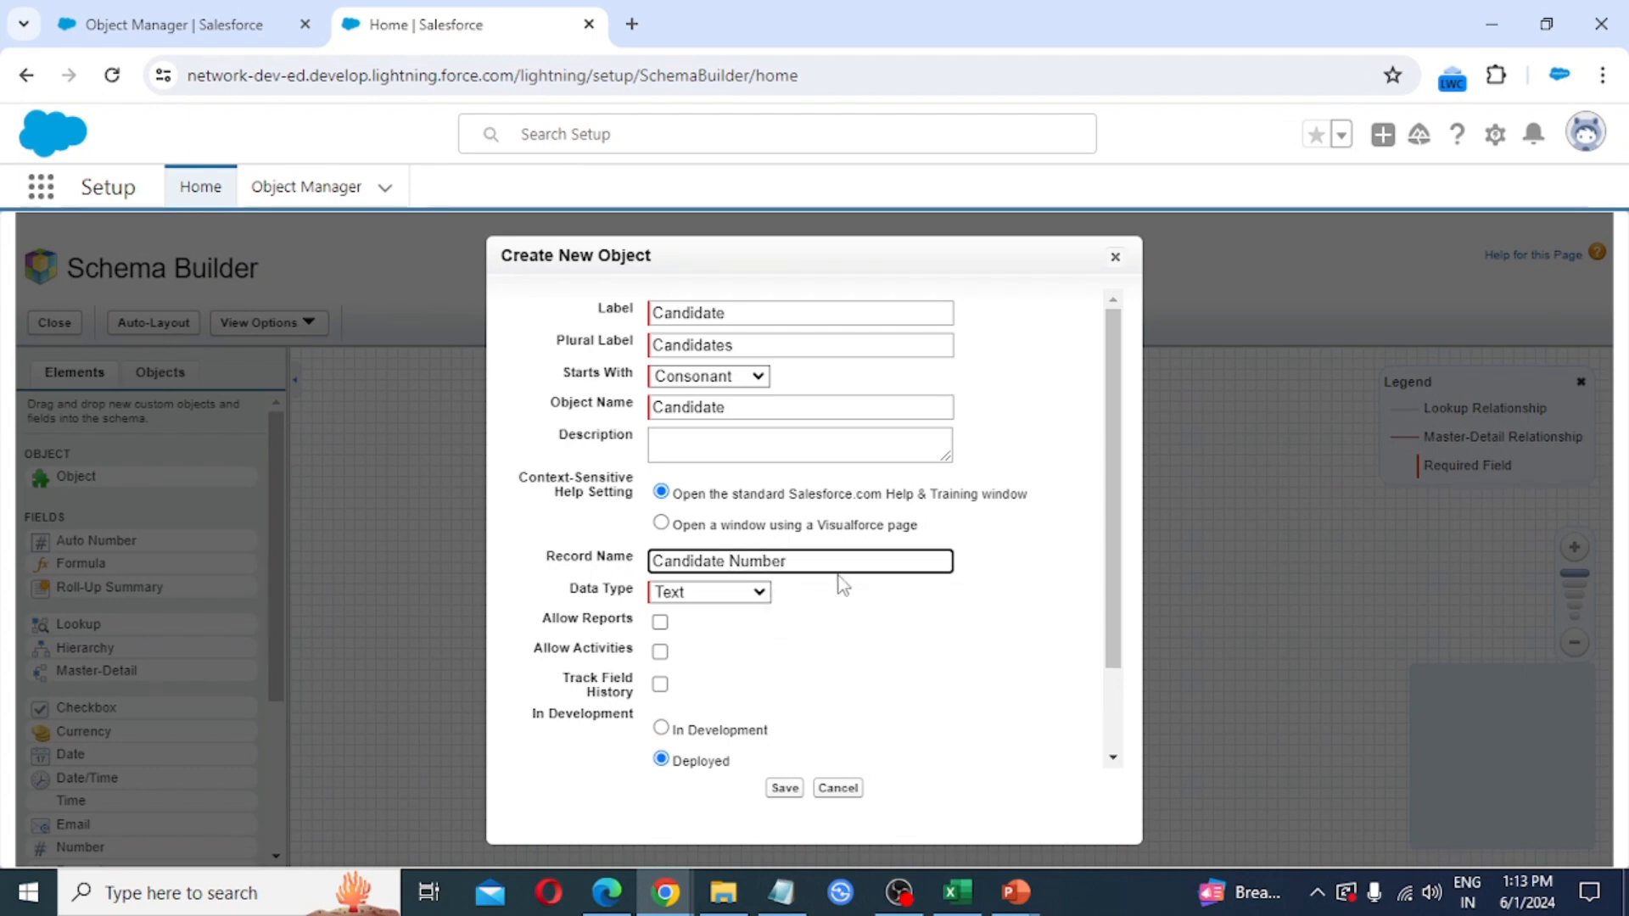
left_click(726, 593)
left_click(726, 613)
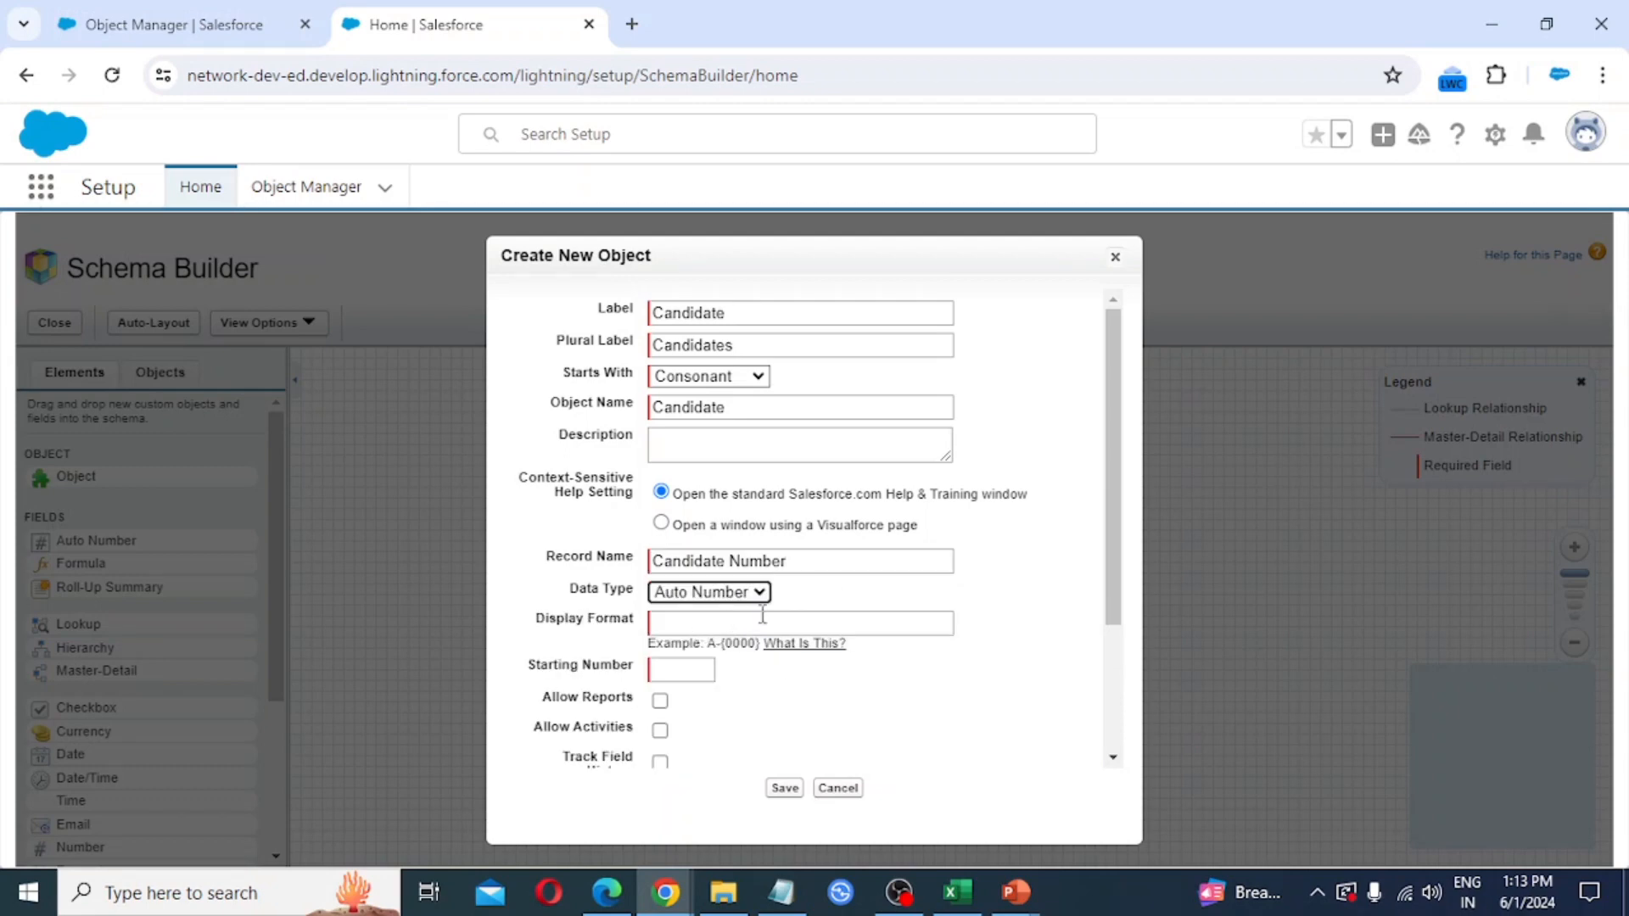
Set the record number's display format to CID-{0000} and its starting number to 1.
left_click(709, 626)
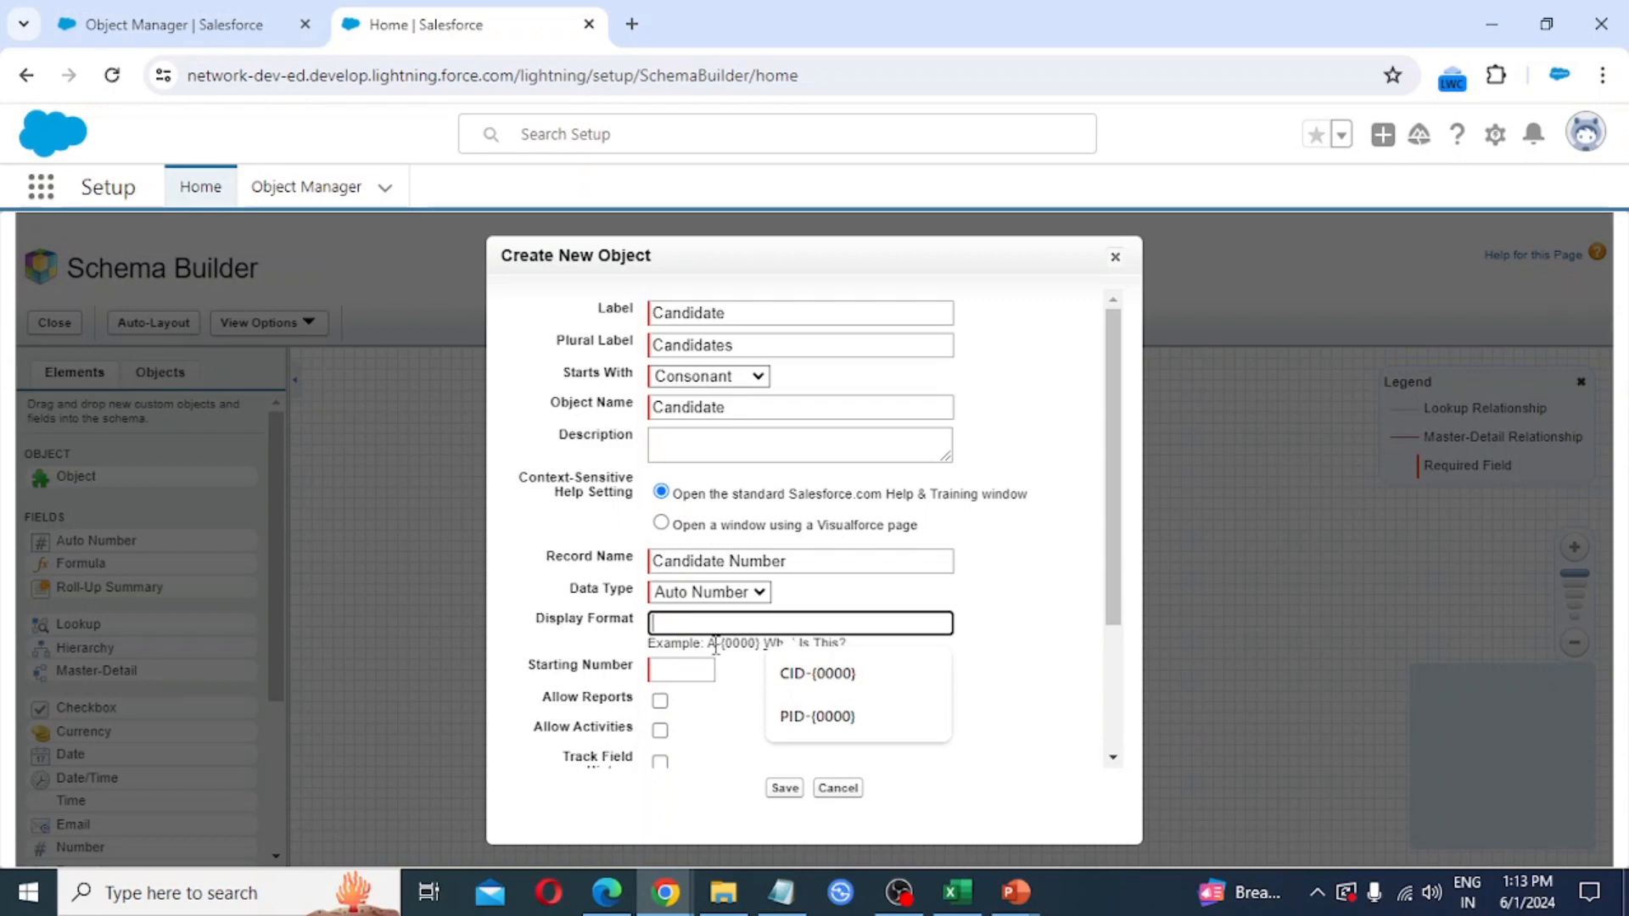
left_click(752, 675)
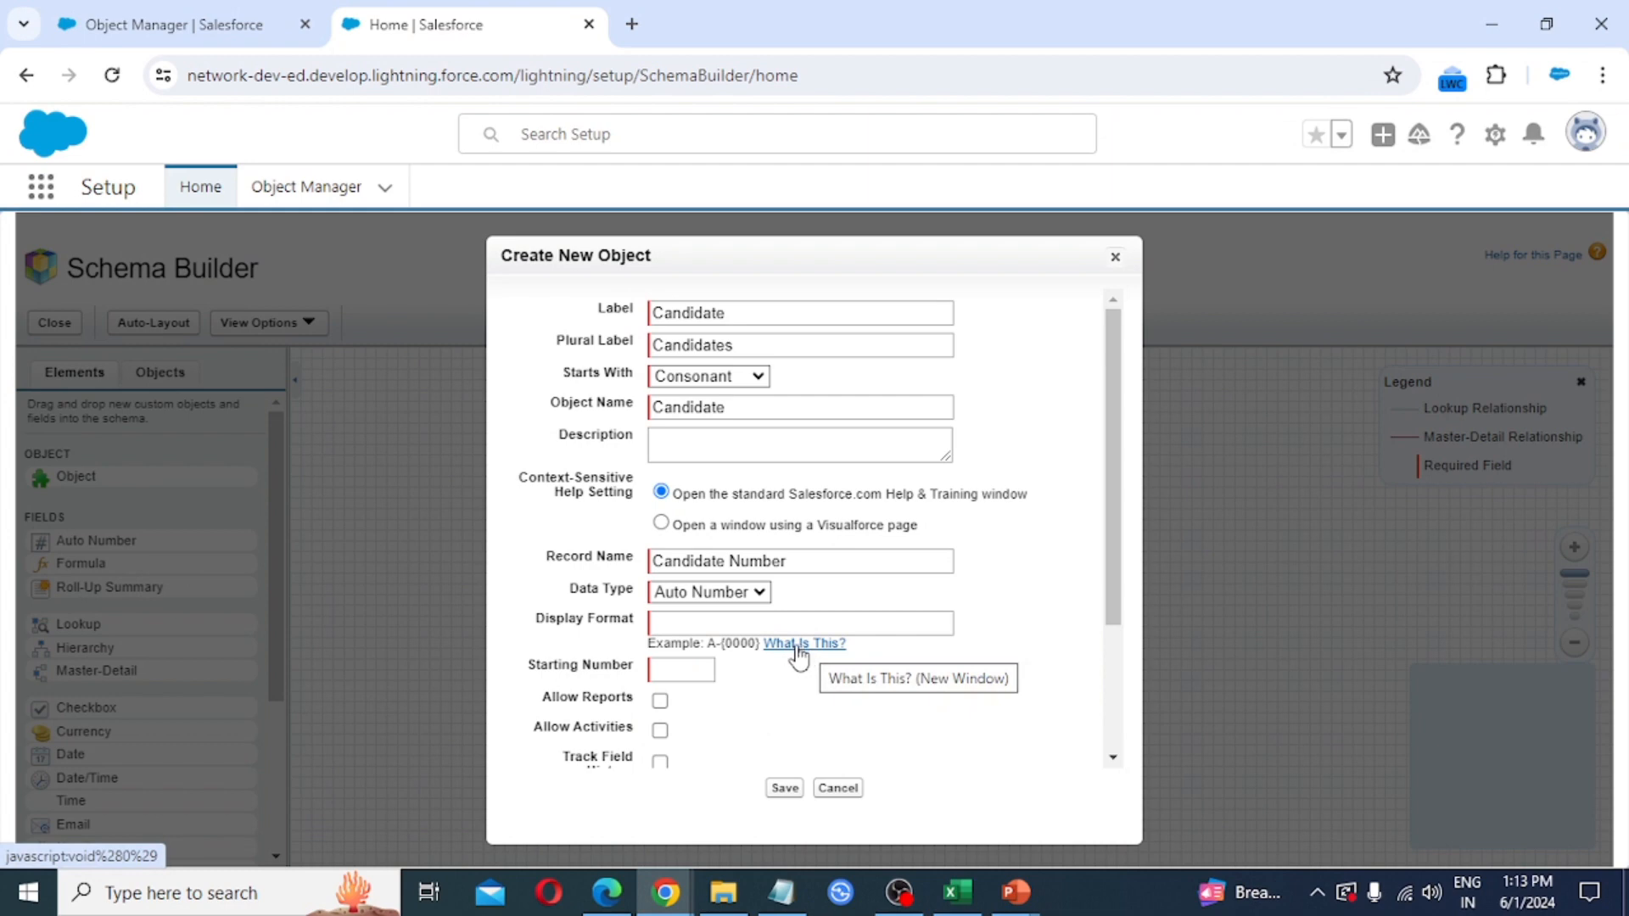
left_click(687, 622)
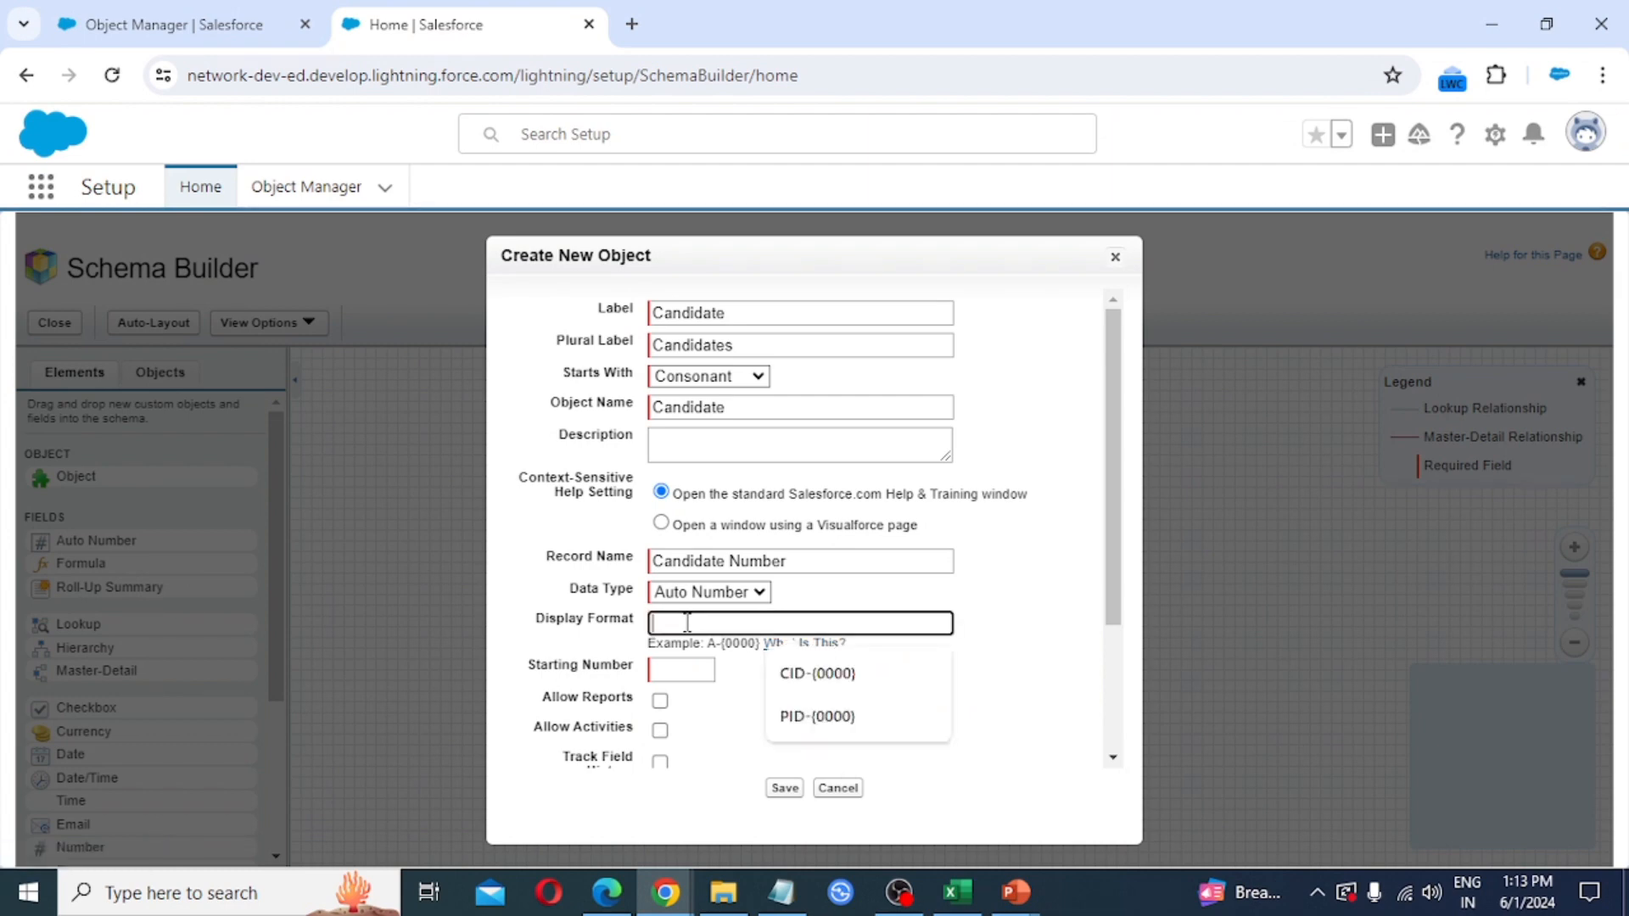
type("CID")
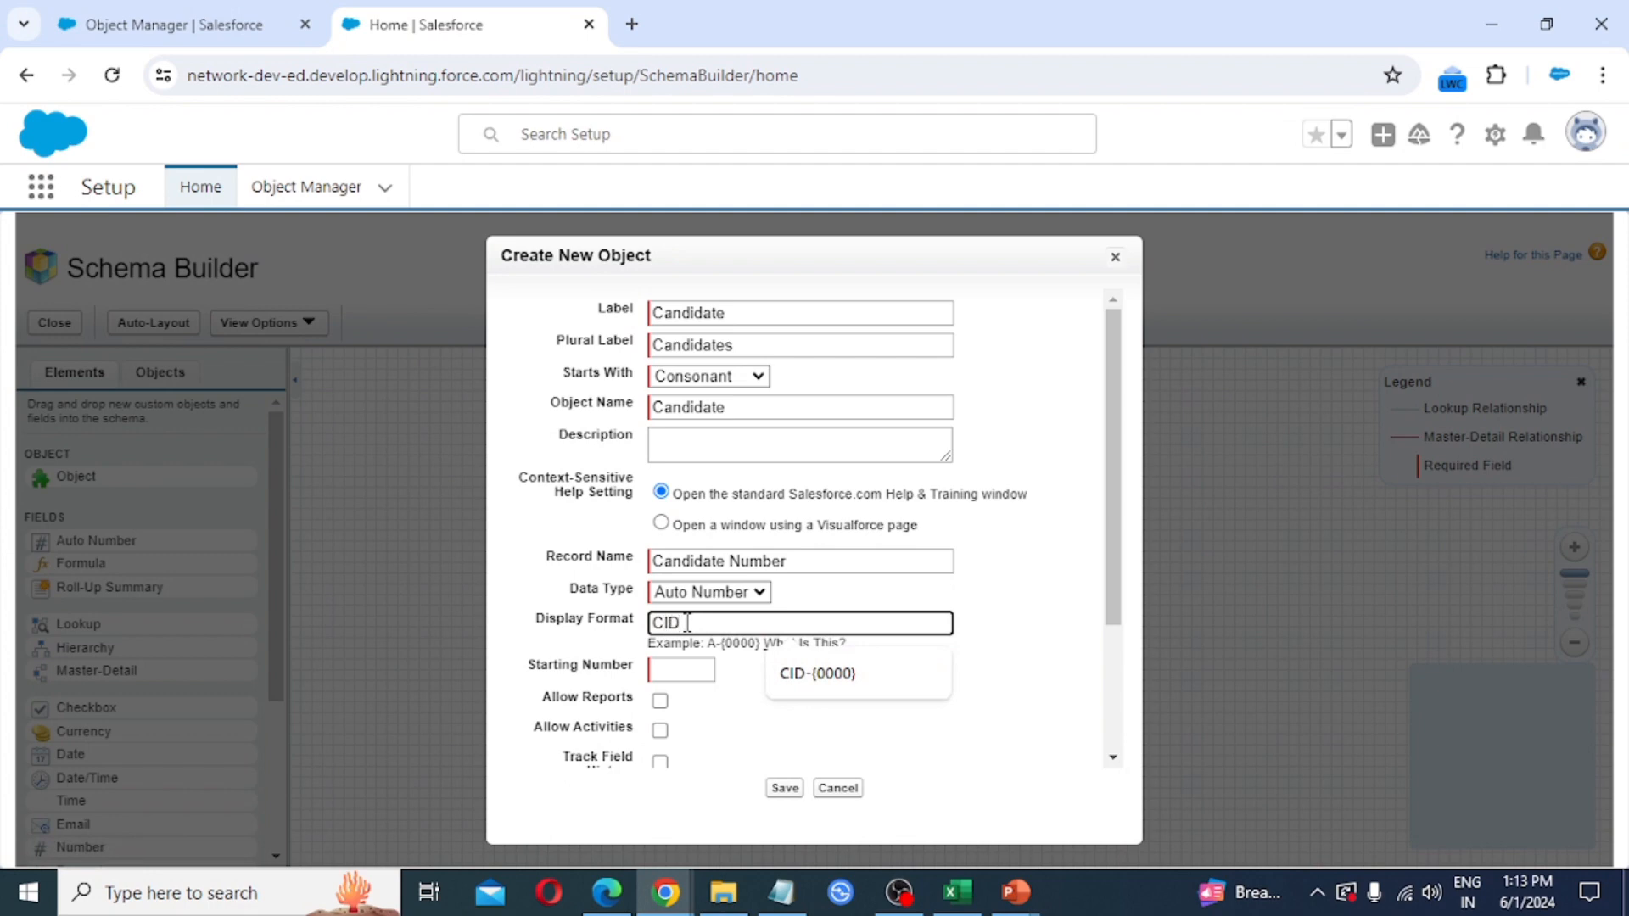
type("-{")
type("0000}")
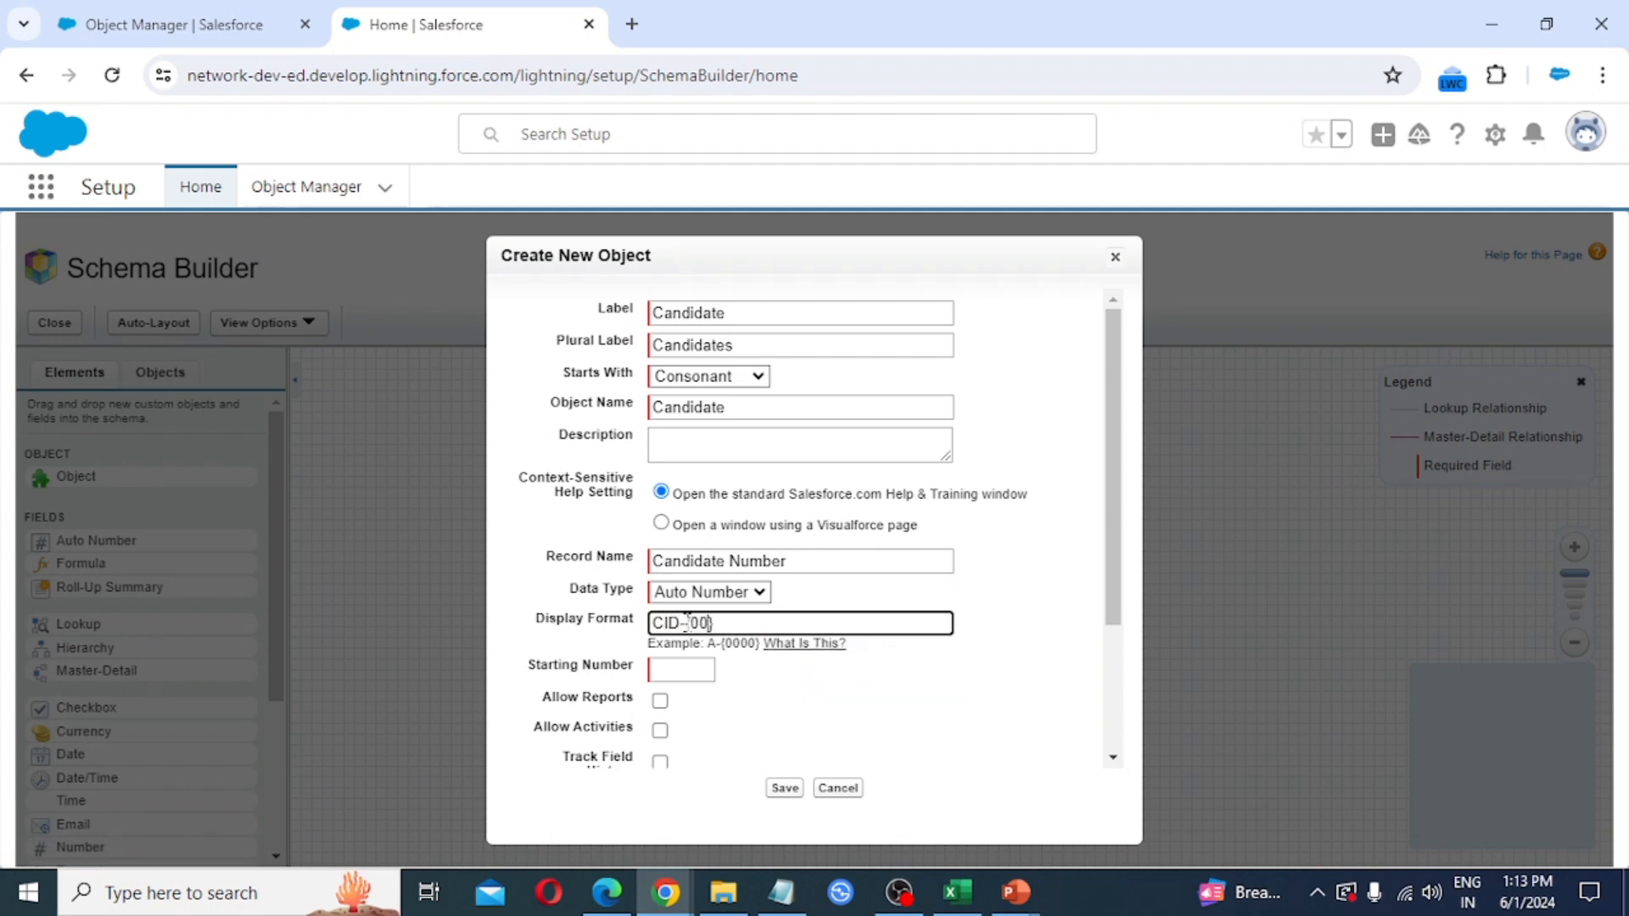
key("Tab")
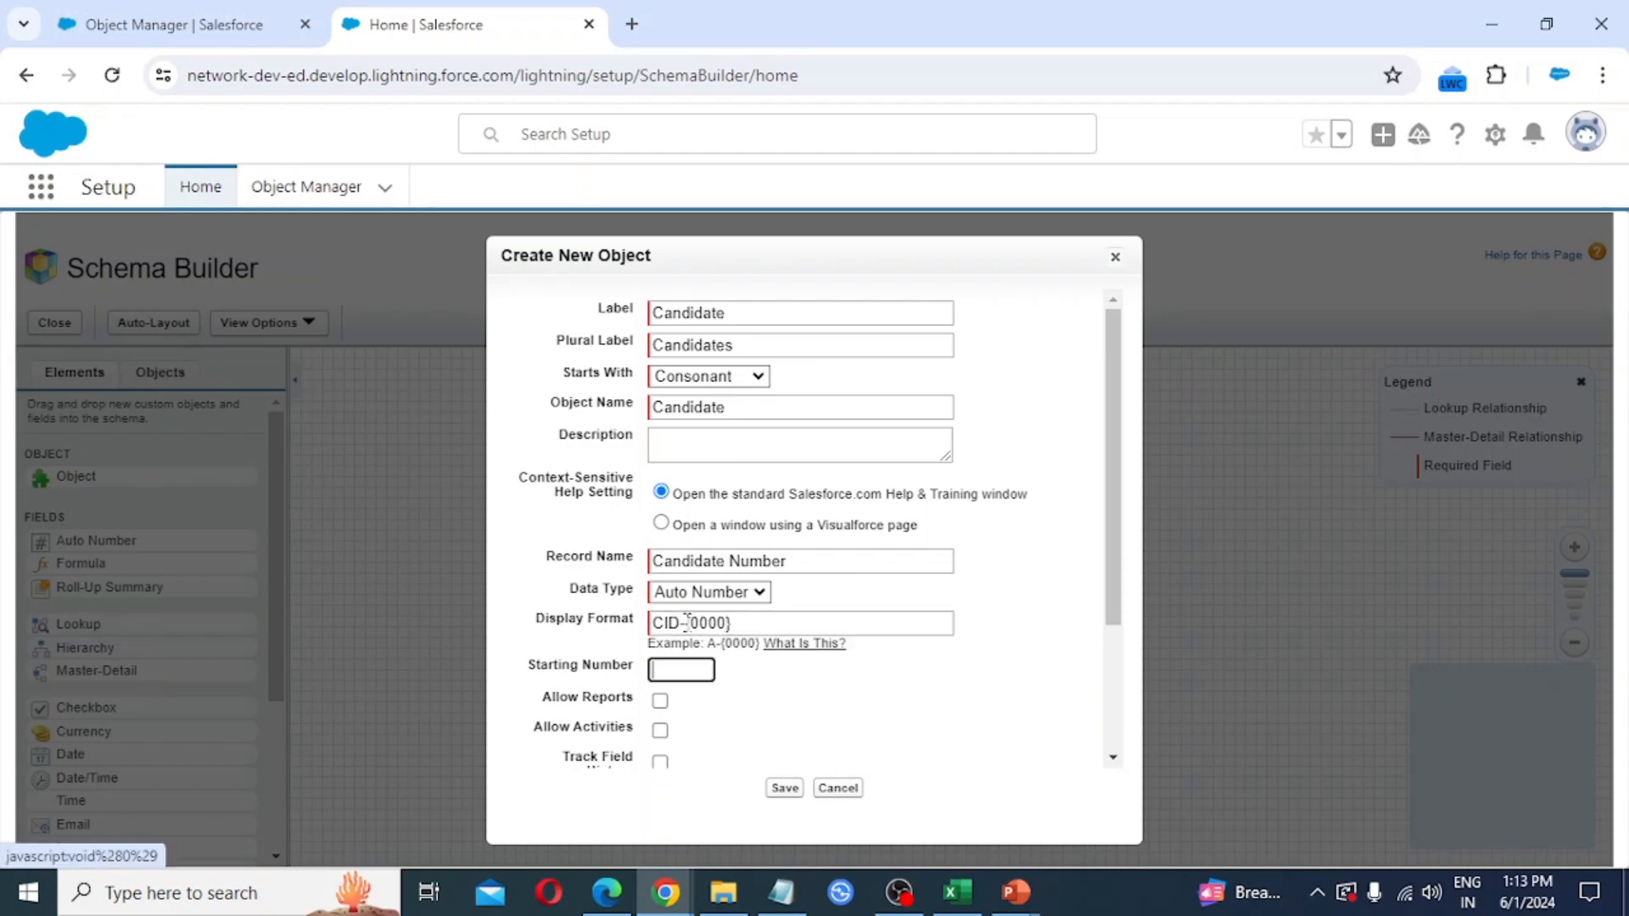
key("Tab")
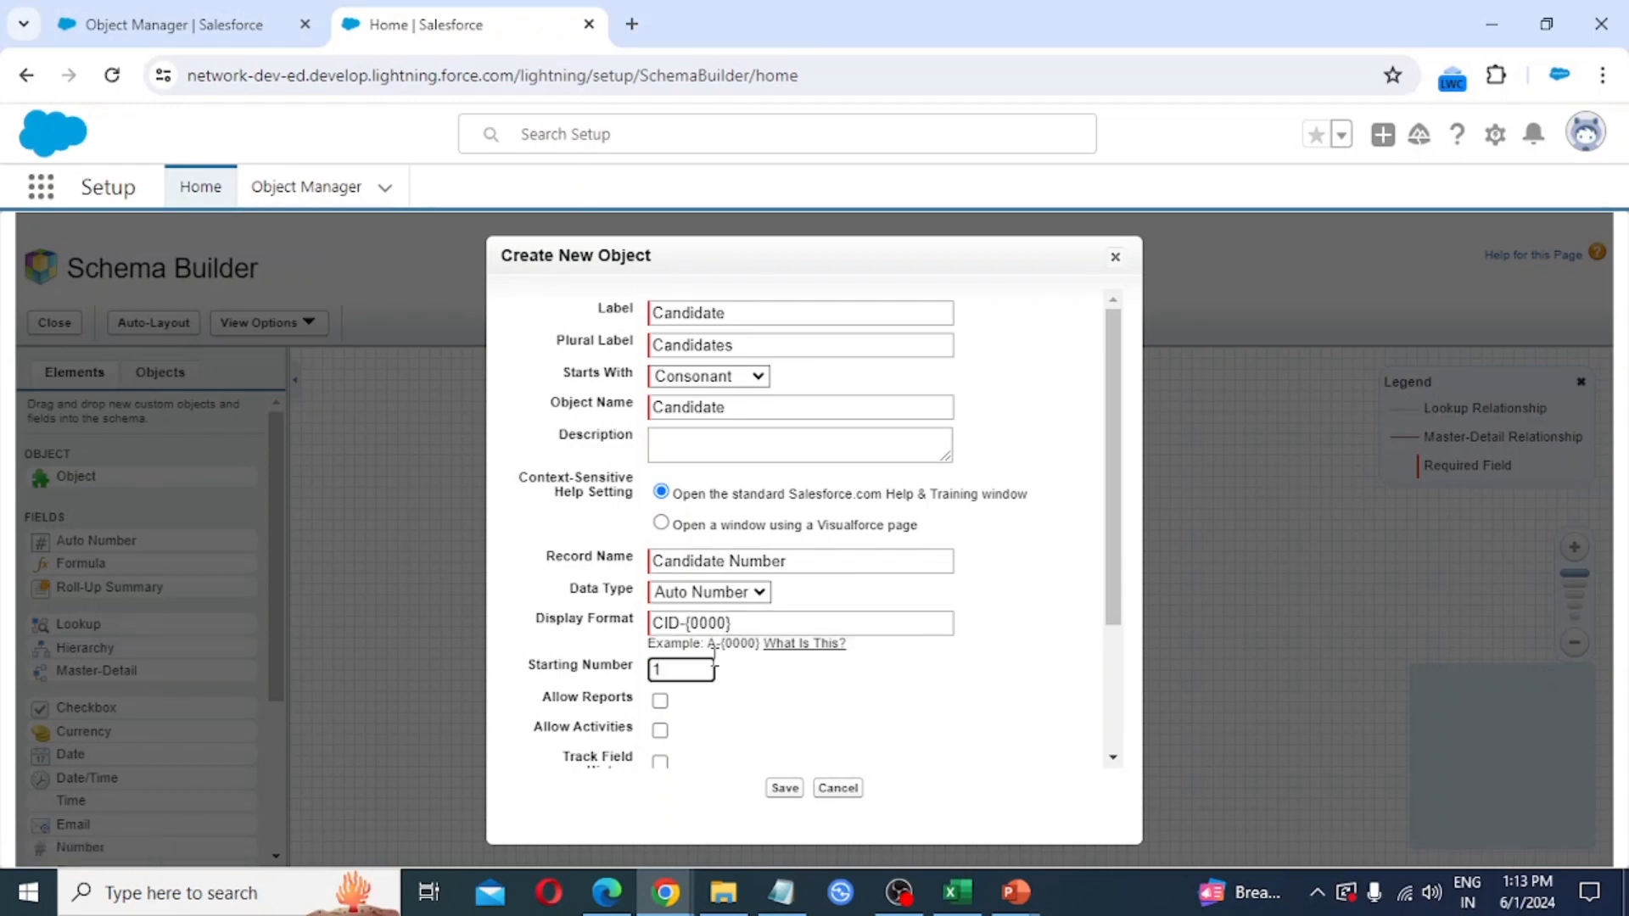
Allow reports, activities and field history tracking for the Candidate object, and save it.
scroll(714, 671, "down", 2)
left_click(660, 514)
left_click(660, 543)
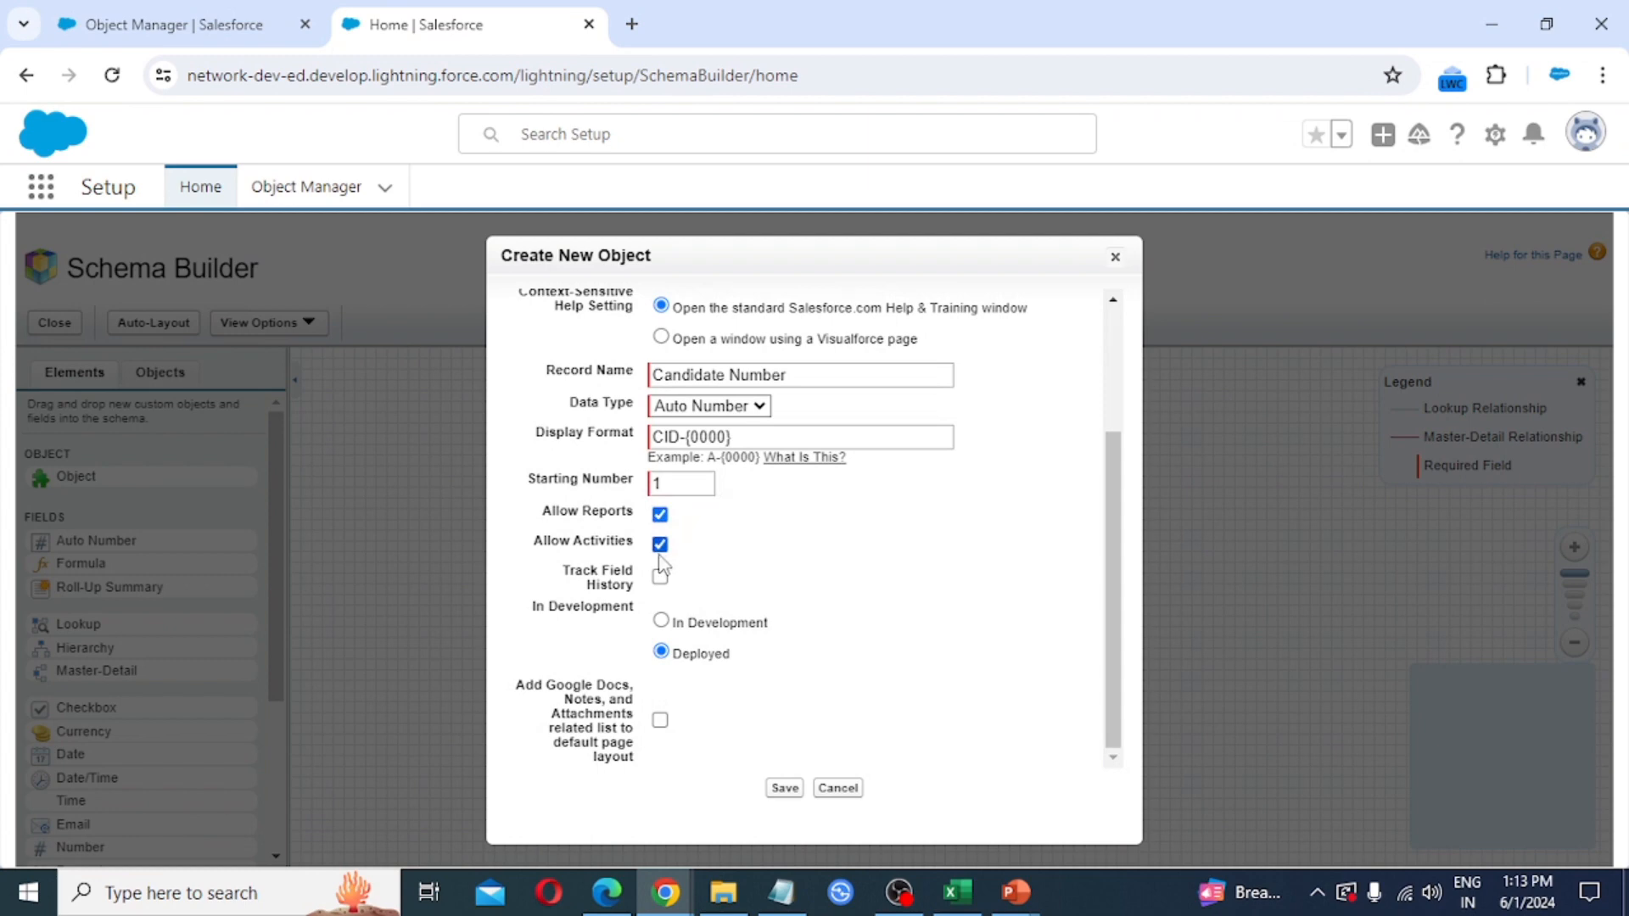
left_click(661, 581)
left_click(785, 788)
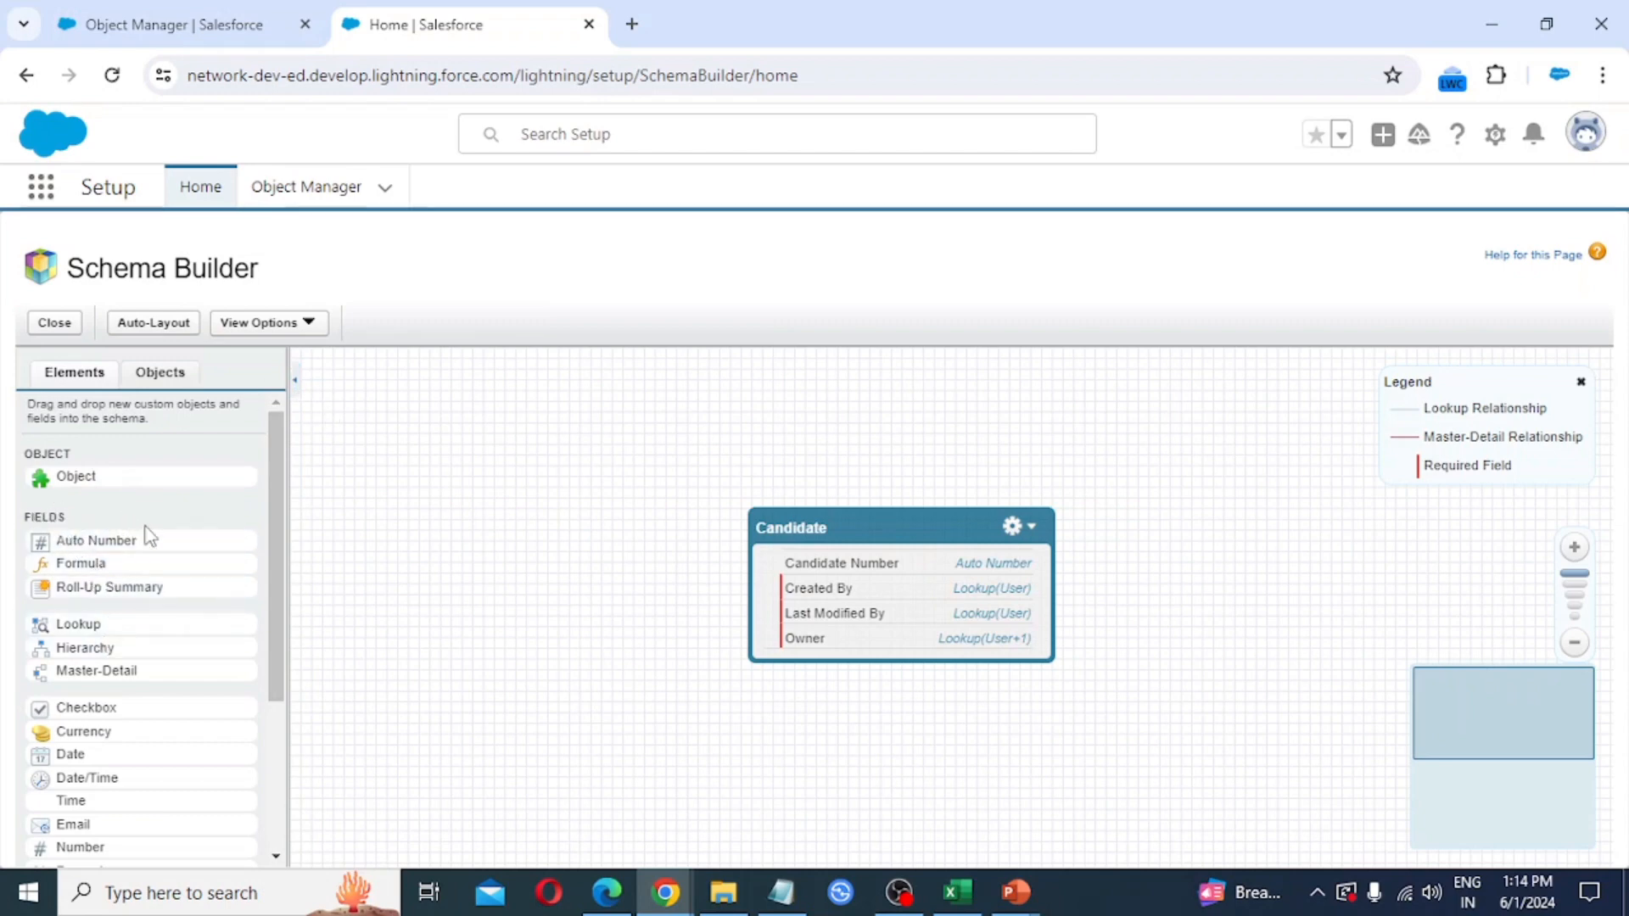
Add a Text field labelled Name with length 50 to the Candidate object and save it.
scroll(116, 529, "down", 2)
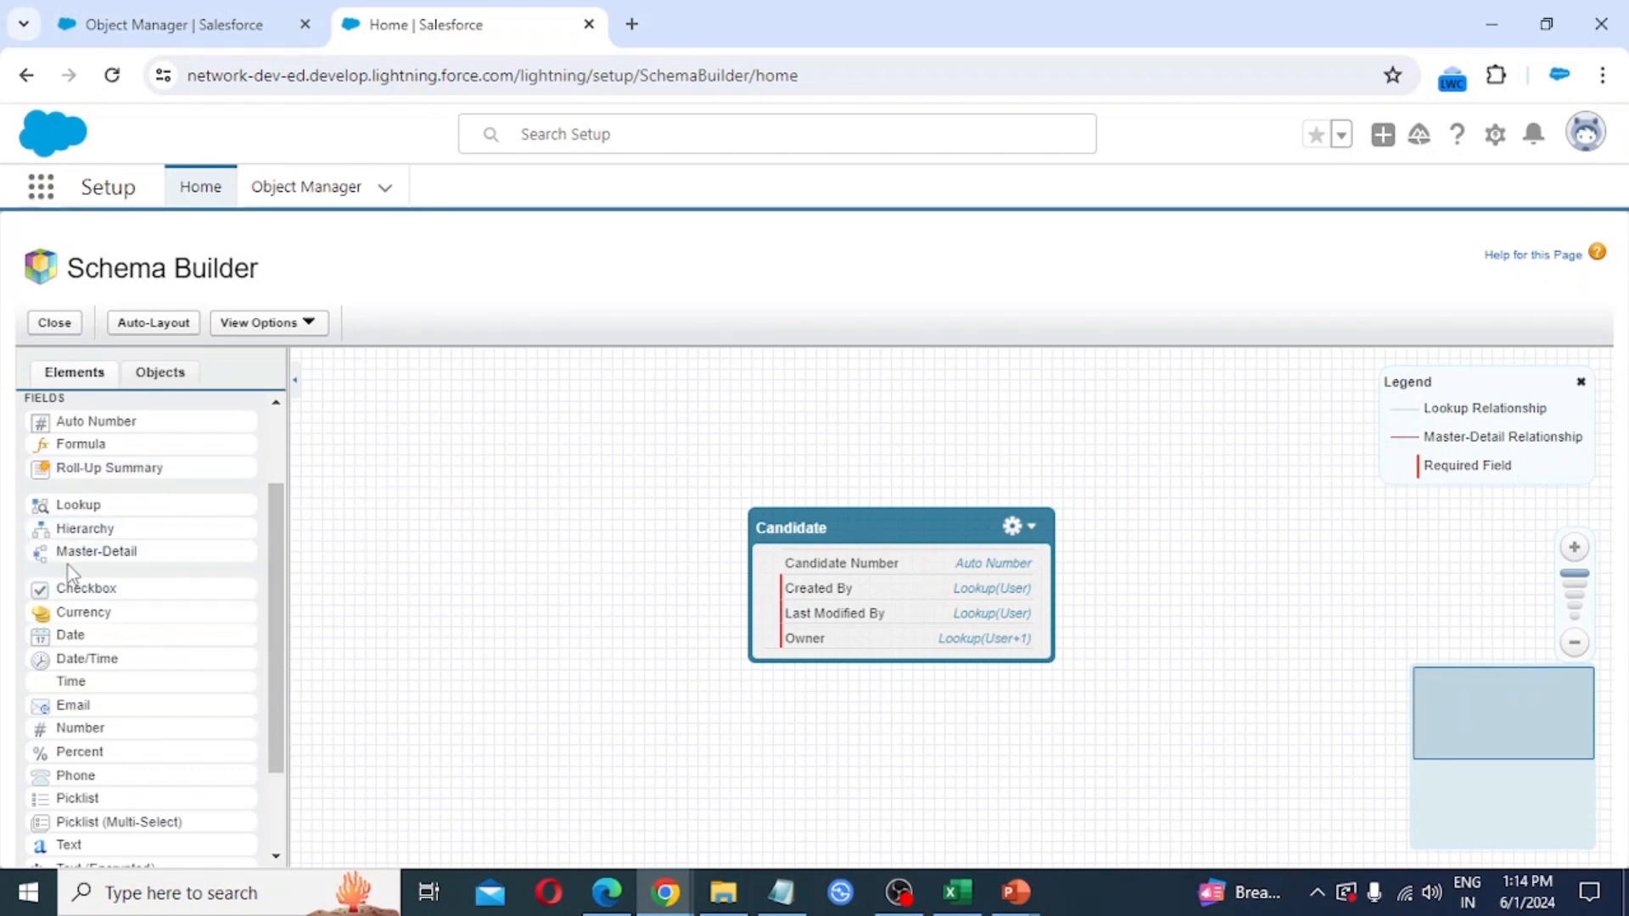
scroll(143, 556, "down", 3)
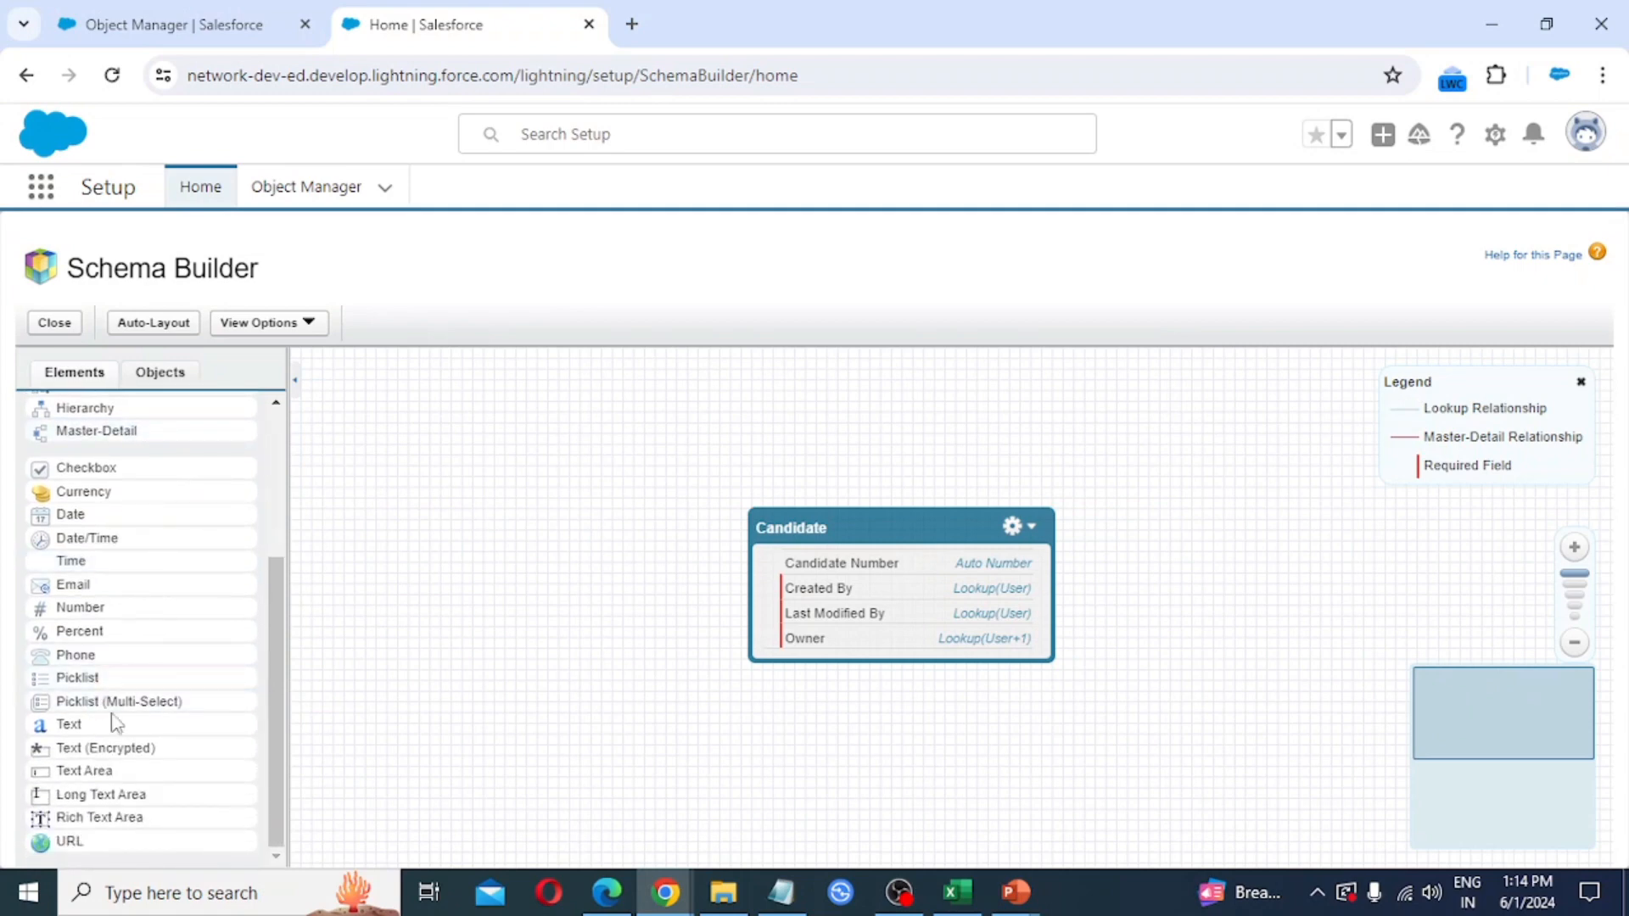
left_click_drag(76, 725, 847, 578)
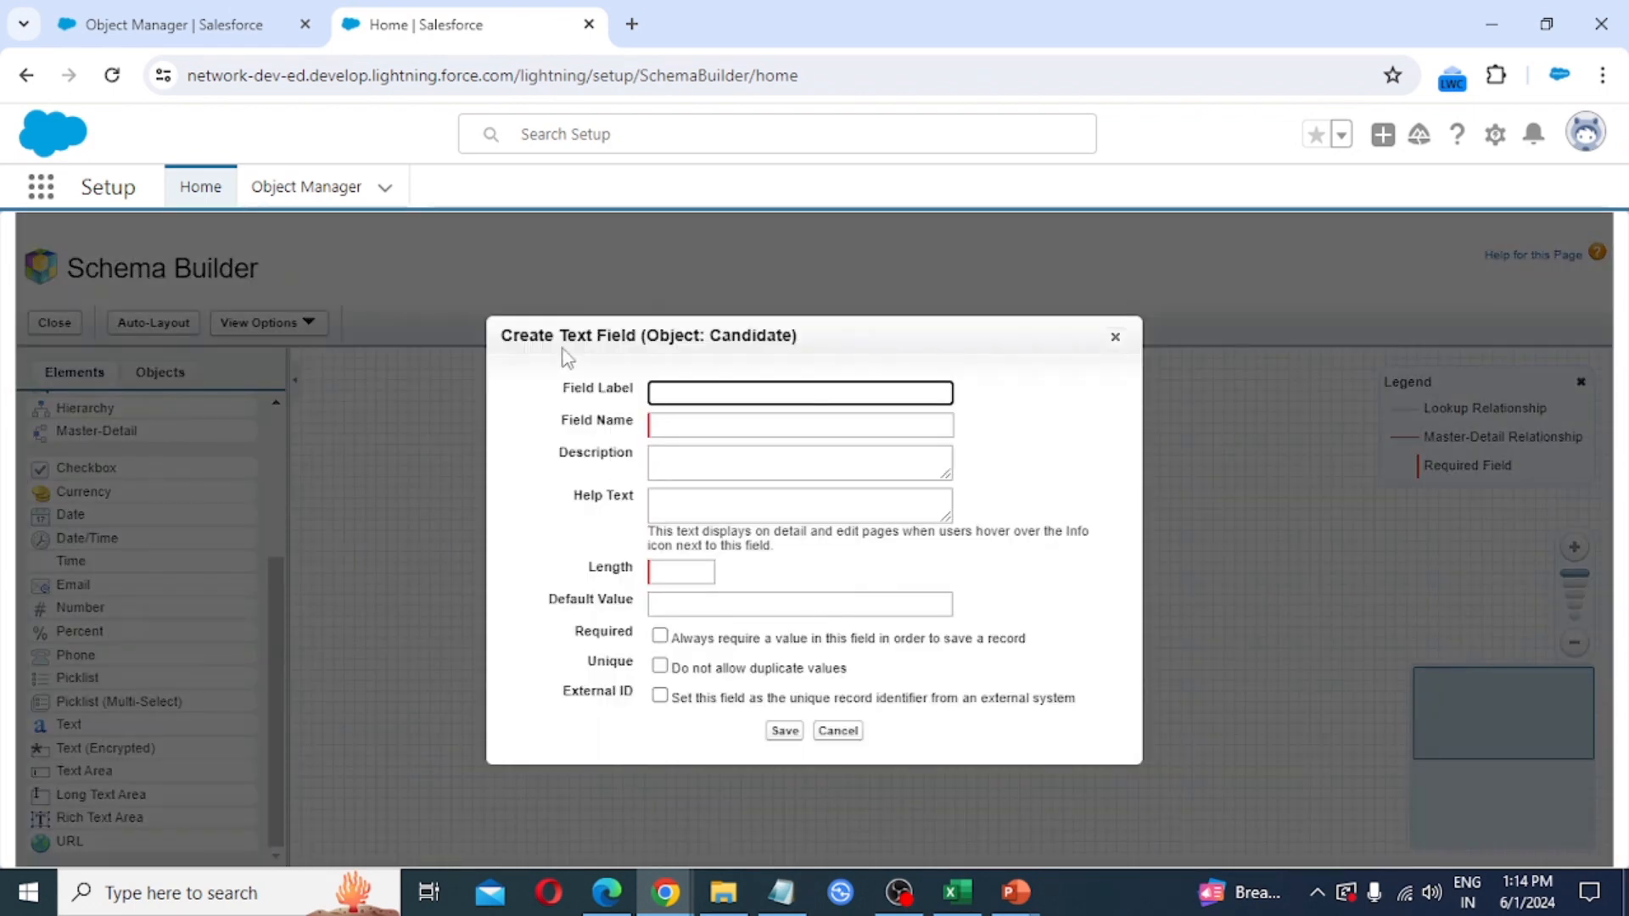
left_click(701, 396)
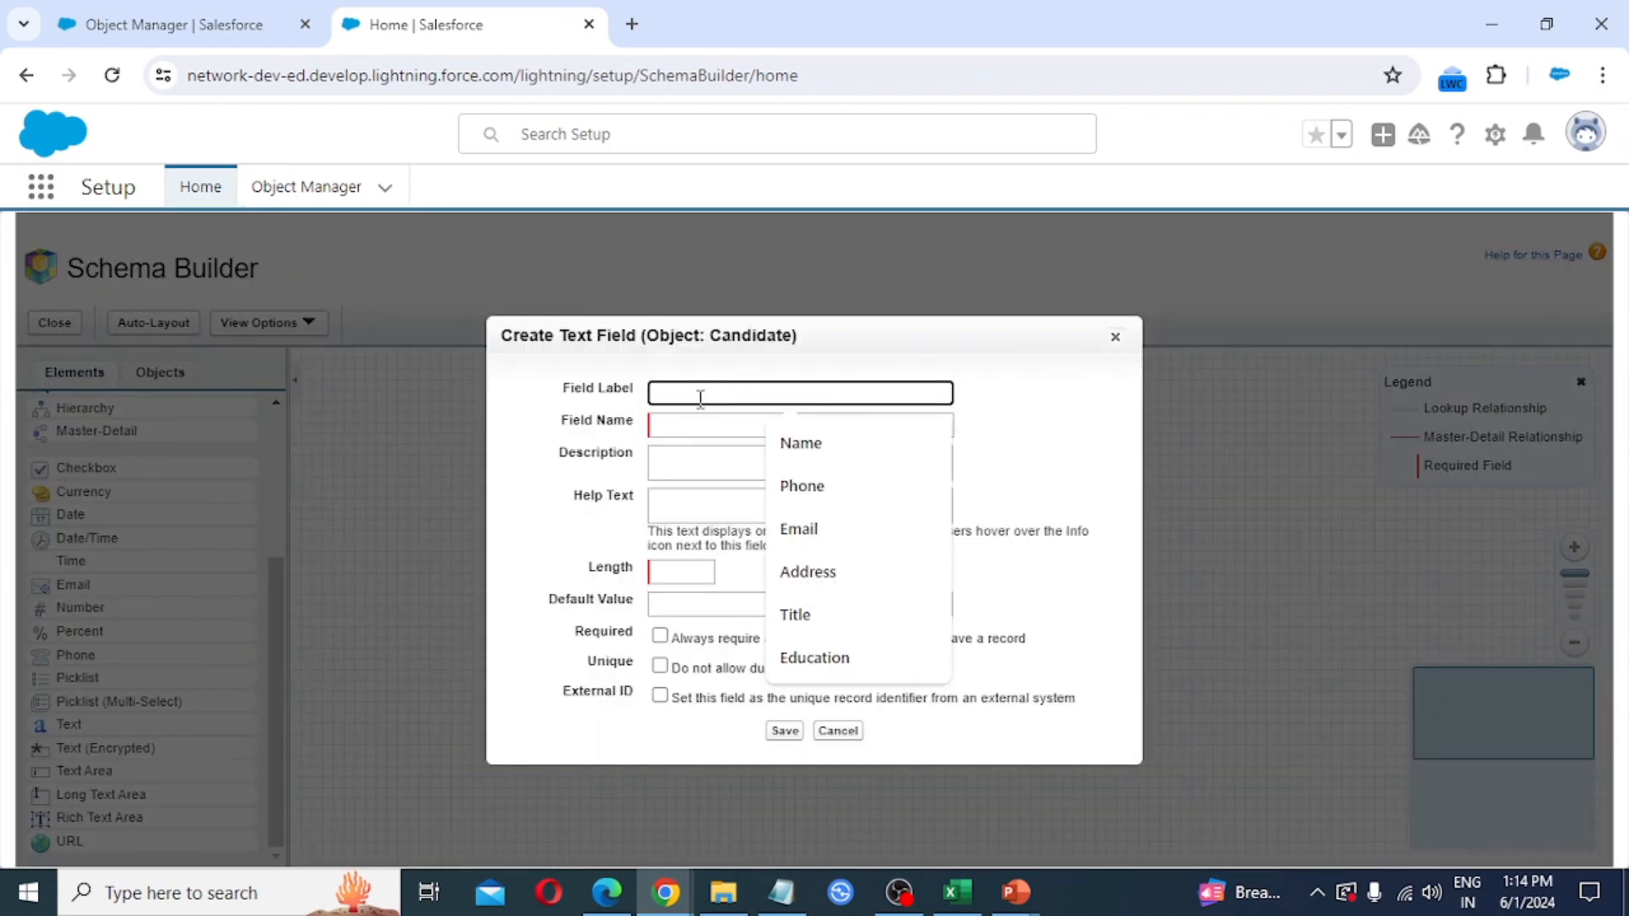
type("Name")
key("Tab")
key("Tab")
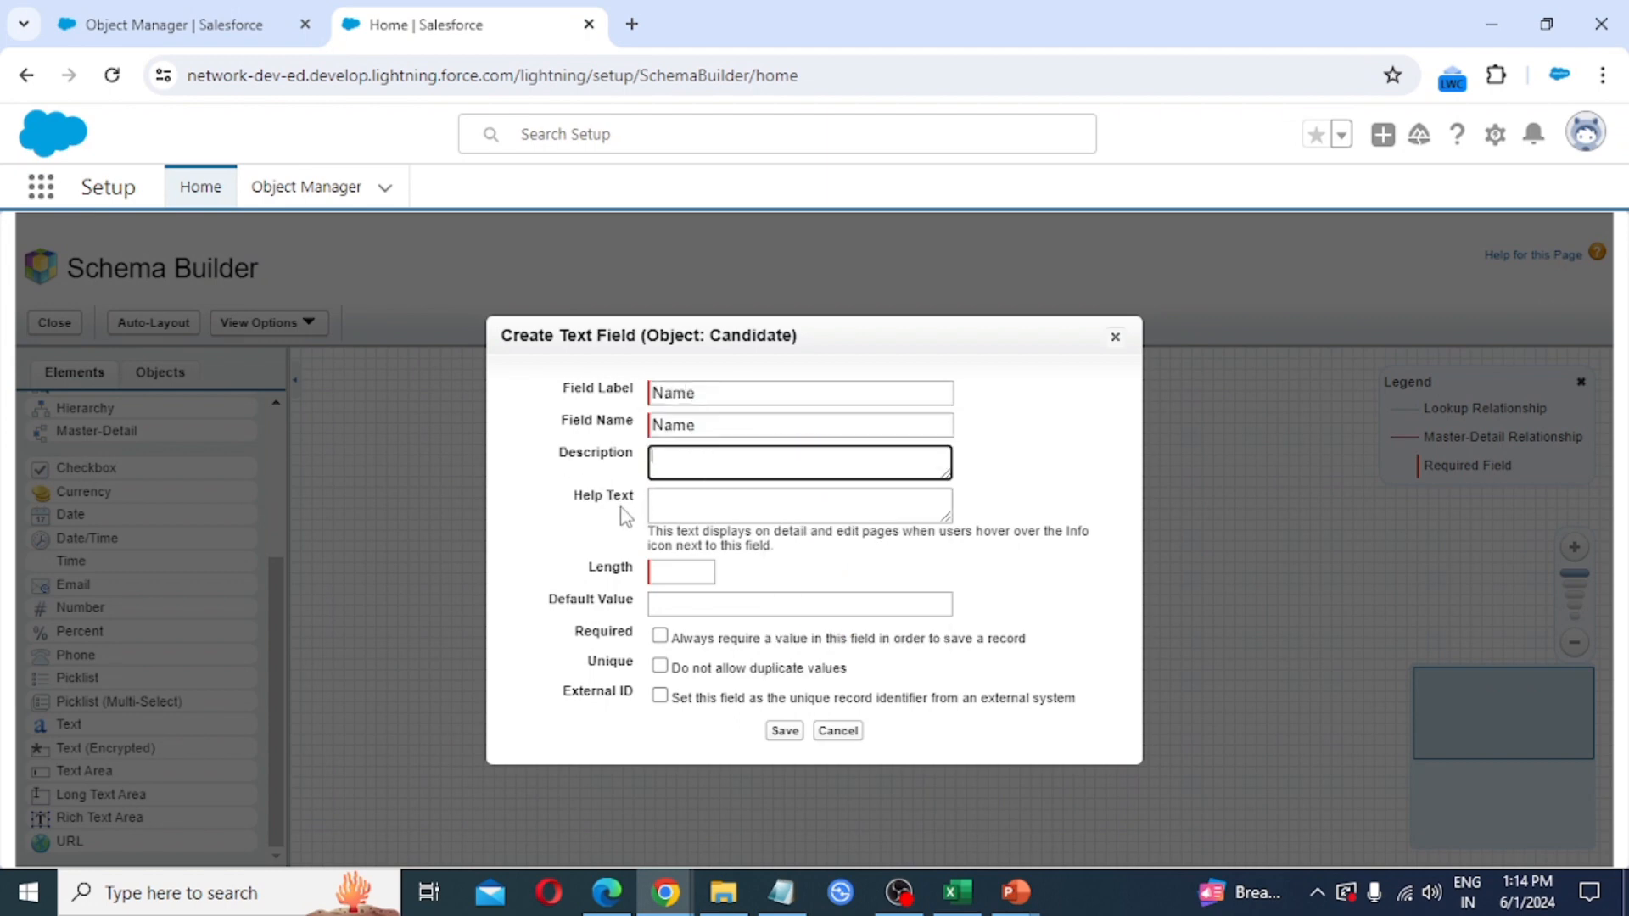
left_click(682, 571)
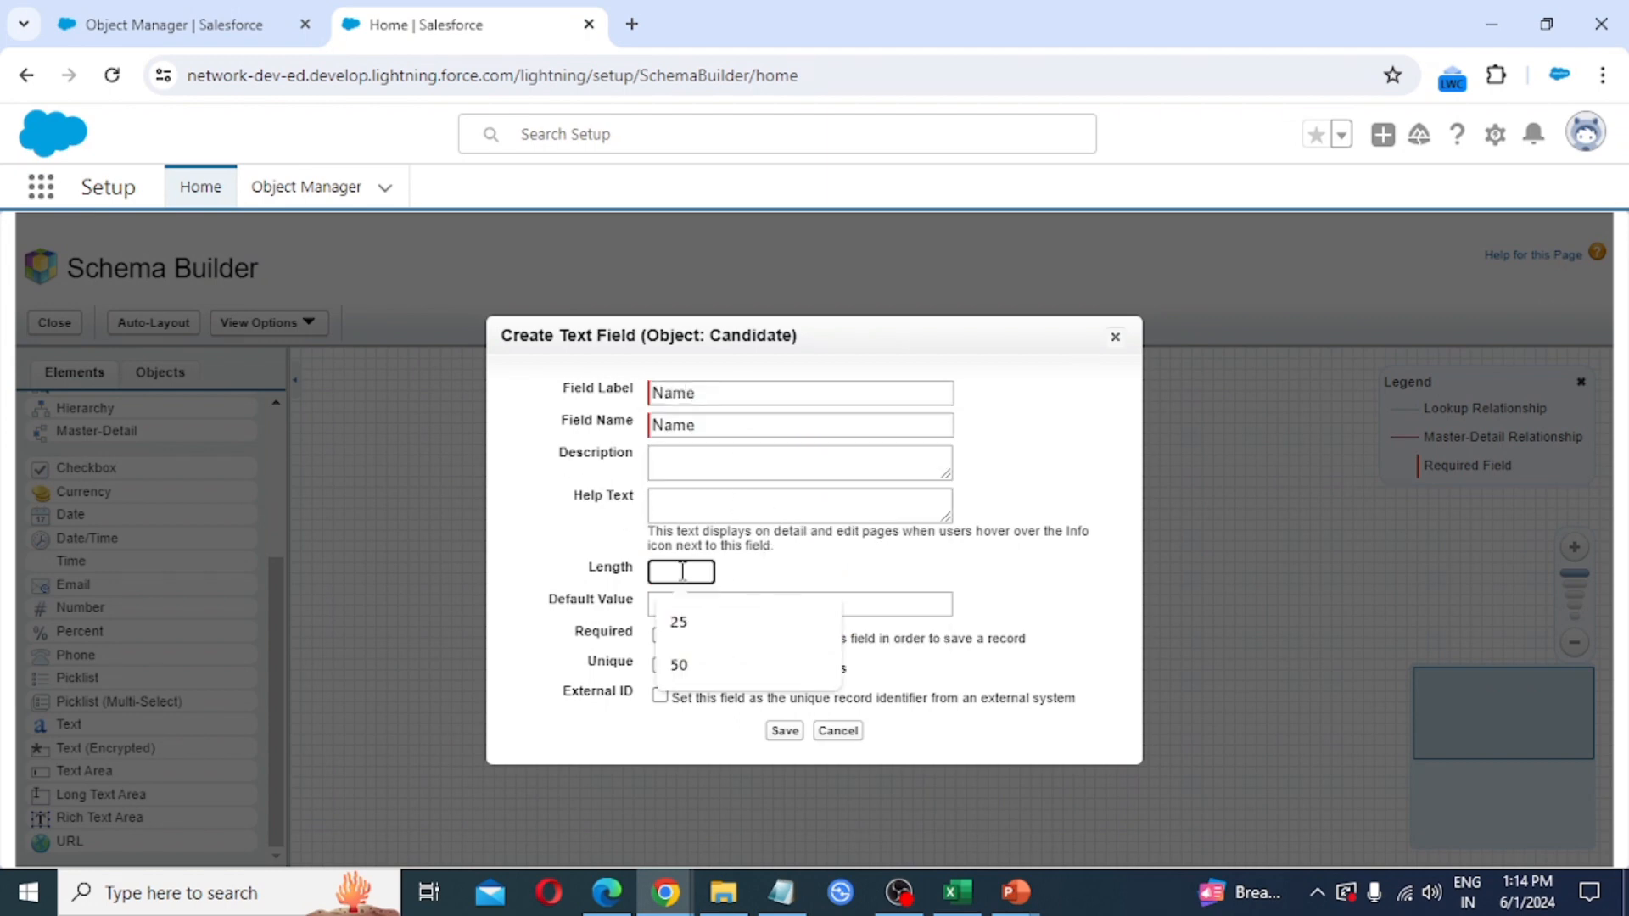
type("50")
left_click(521, 568)
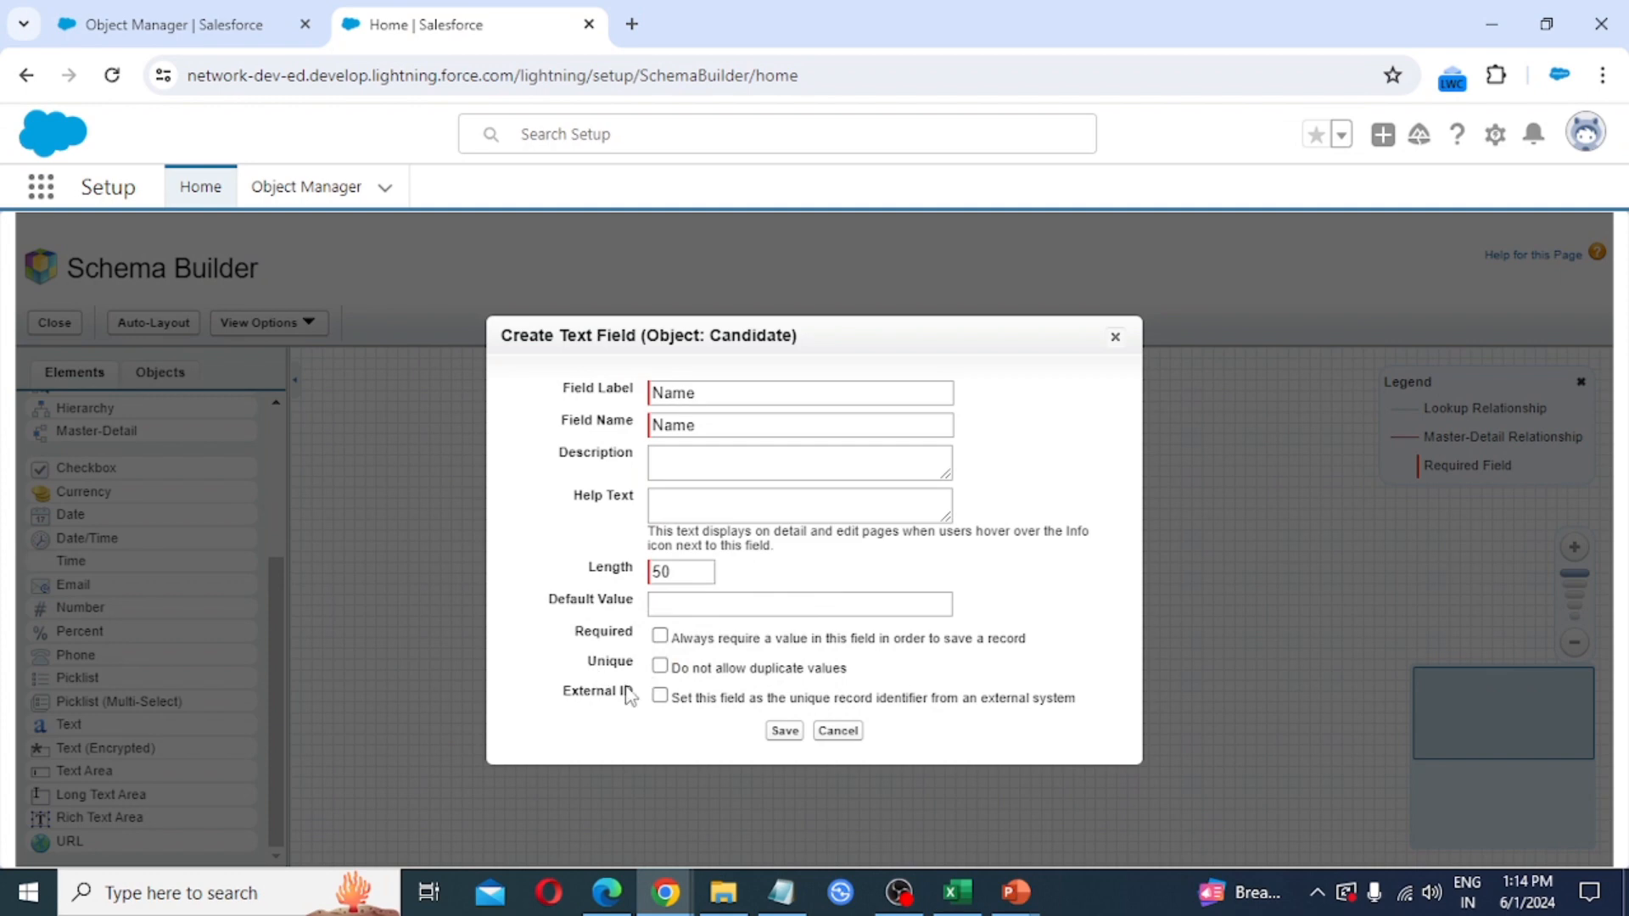
left_click(785, 735)
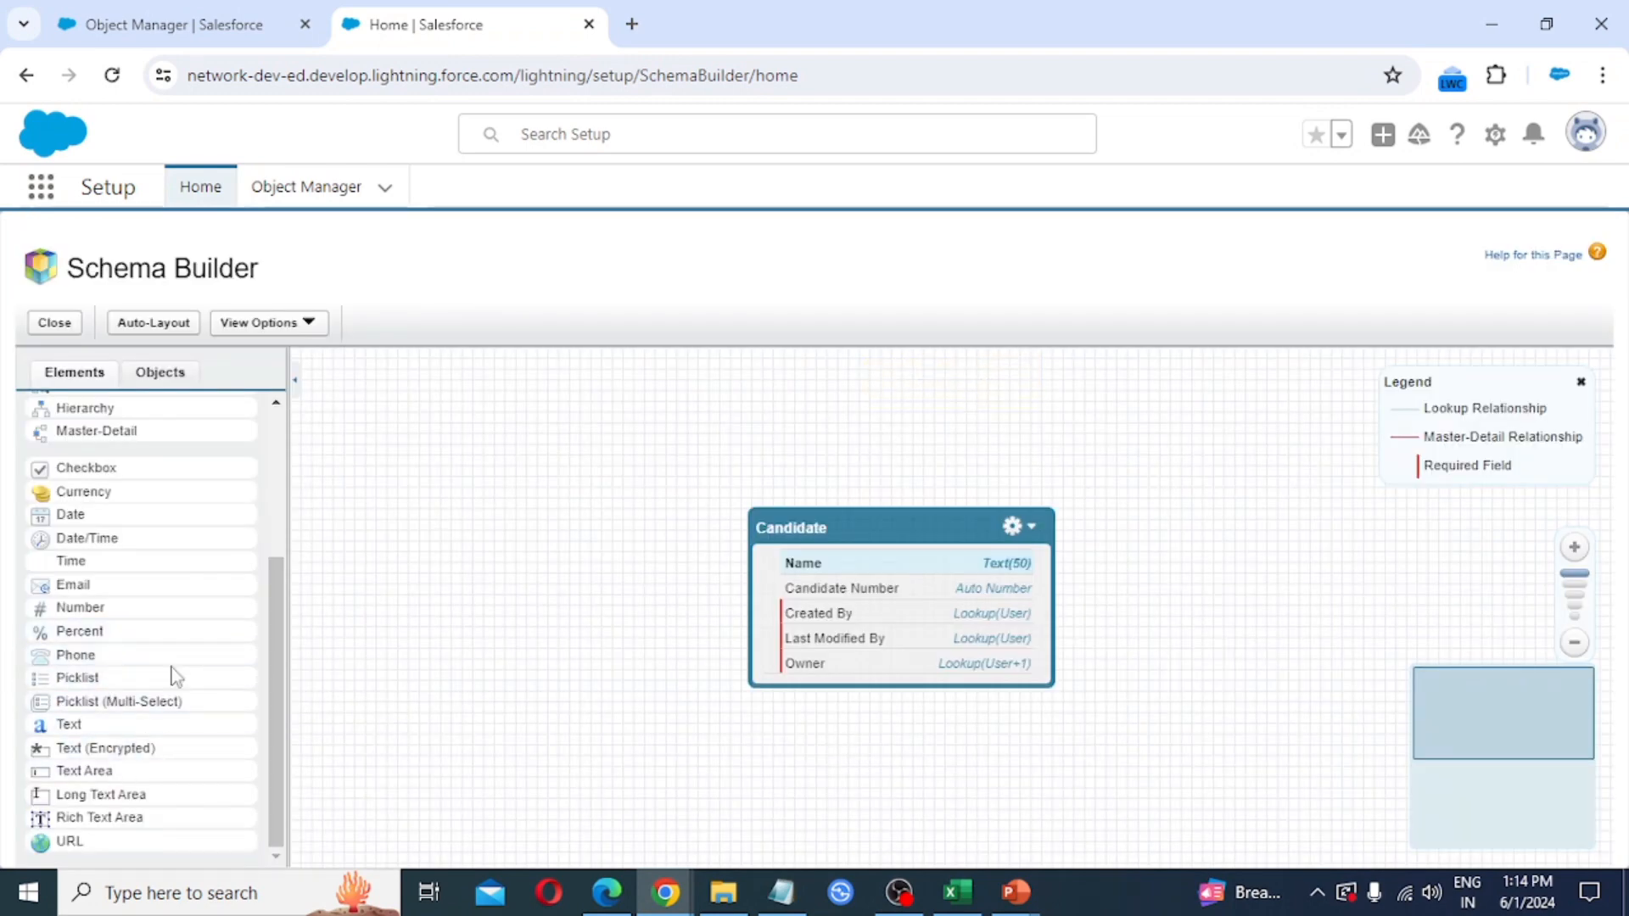
Add a Phone field labelled Phone to the Candidate object and save it.
left_click_drag(76, 654, 805, 600)
left_click(672, 437)
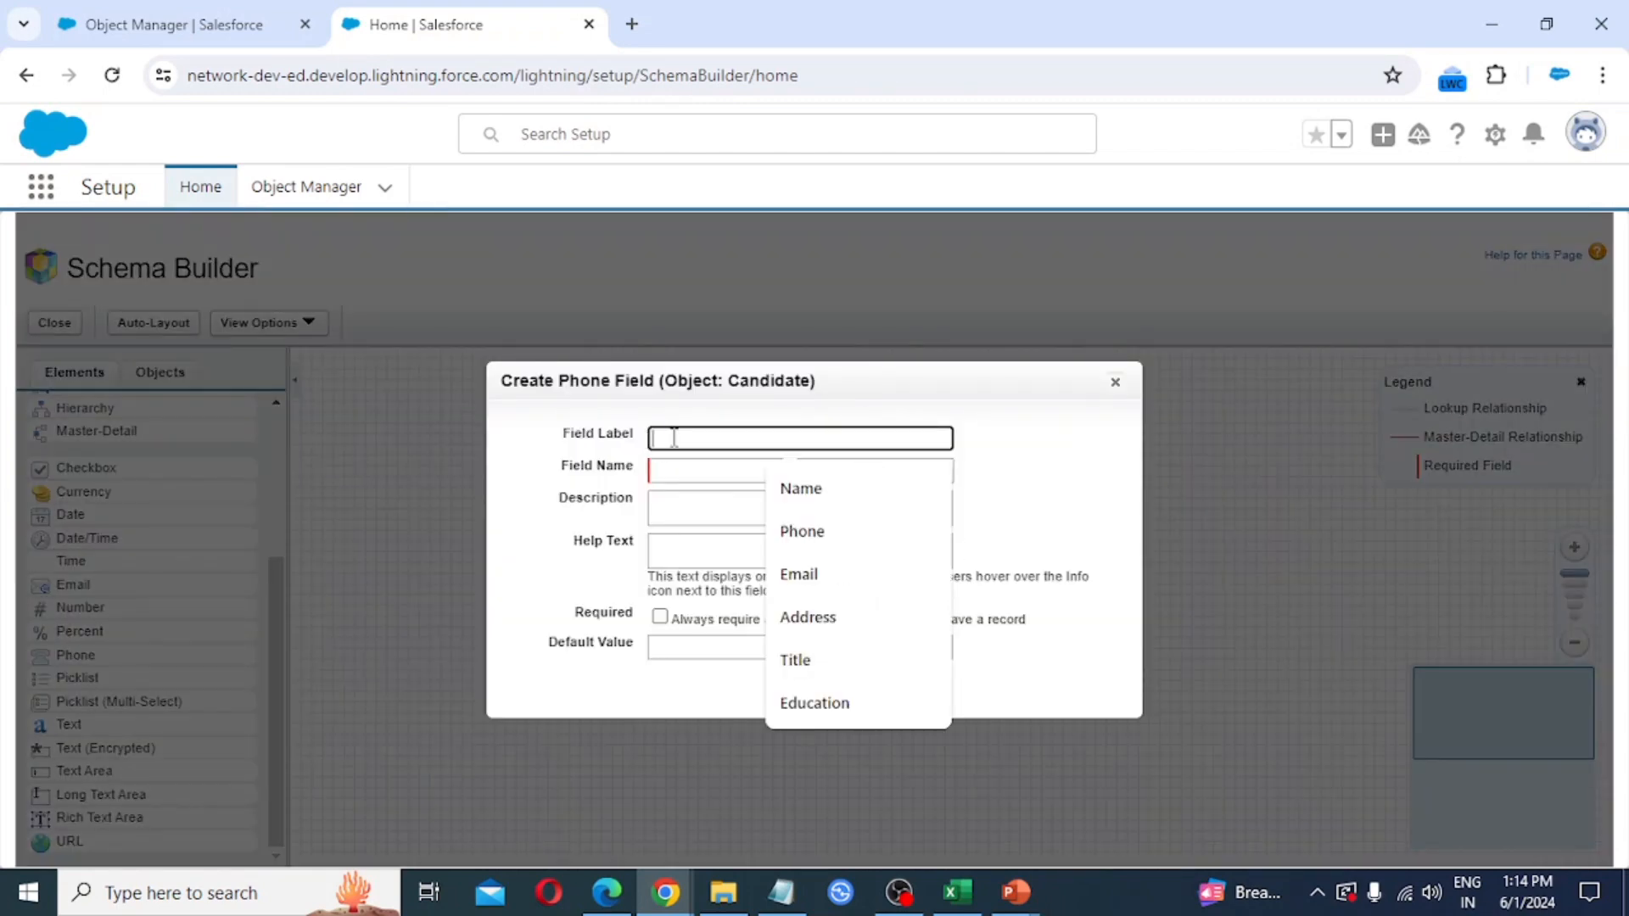
type("P")
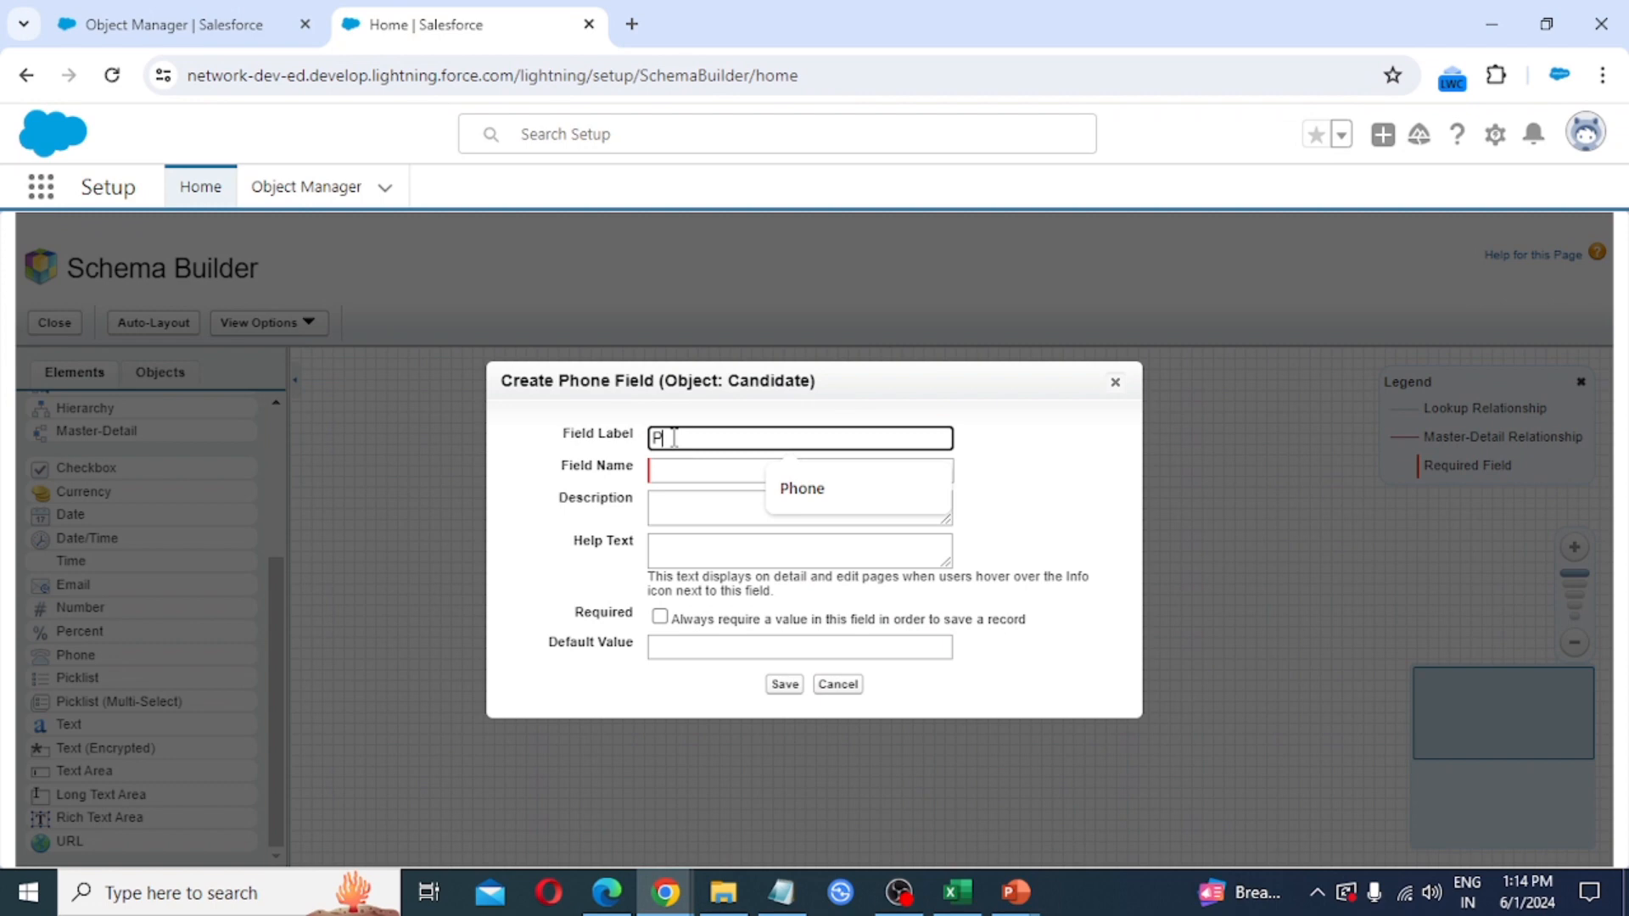
type("hone")
key("Tab")
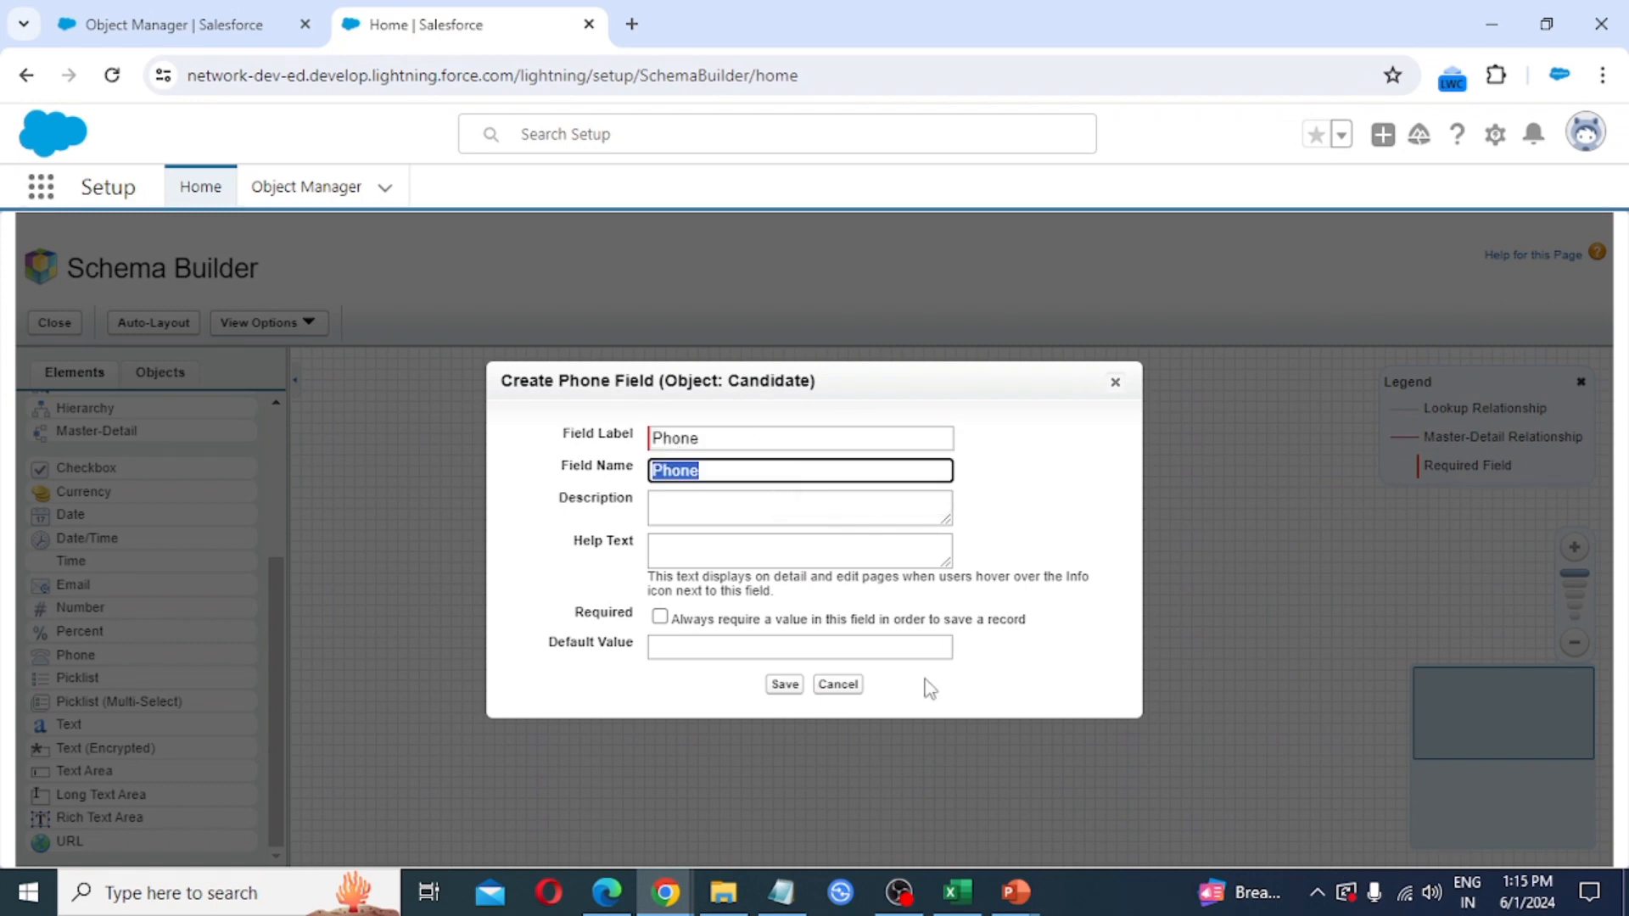
left_click(785, 684)
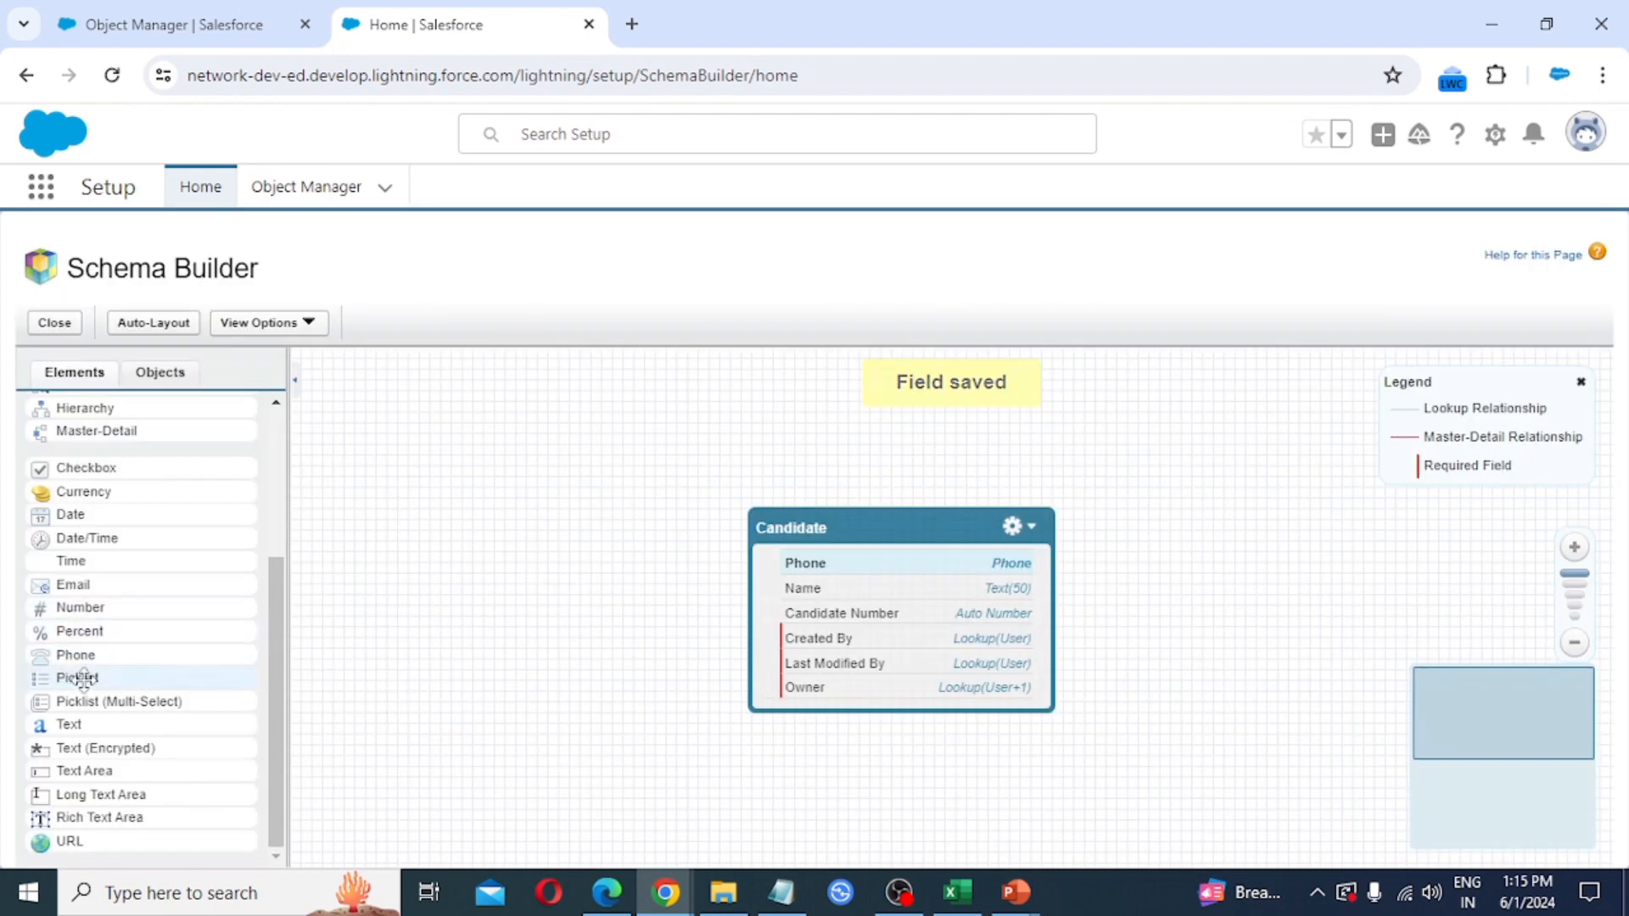
Add an Email field labelled Email to the Candidate object, make it required and unique, and save it.
left_click_drag(95, 584, 827, 583)
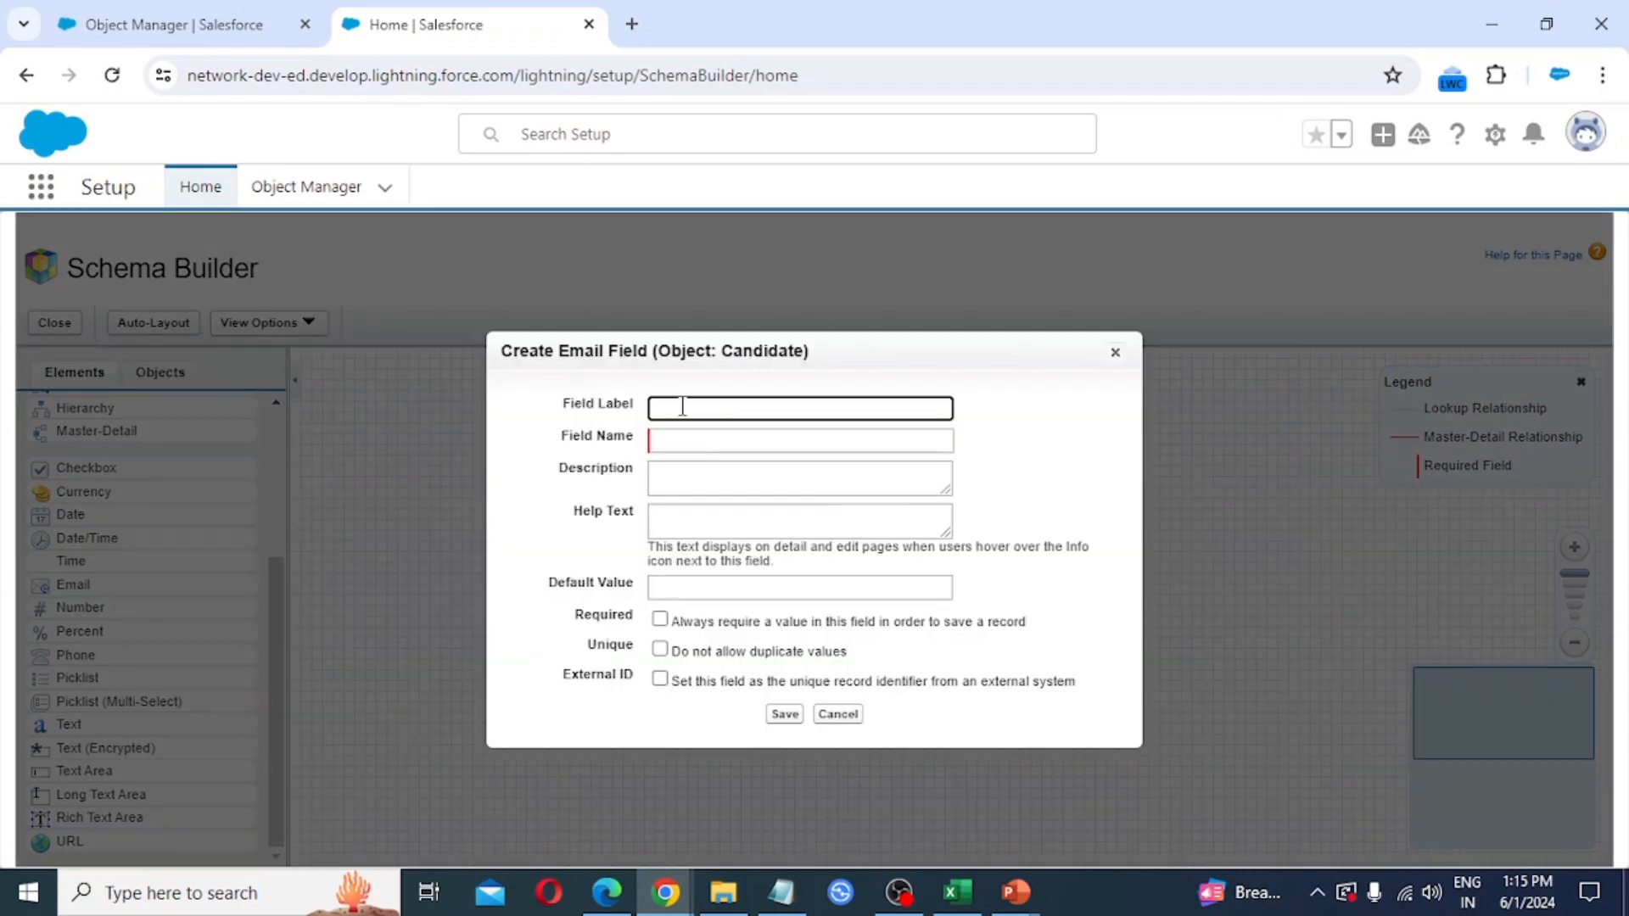
type("Email")
key("Tab")
key("Tab")
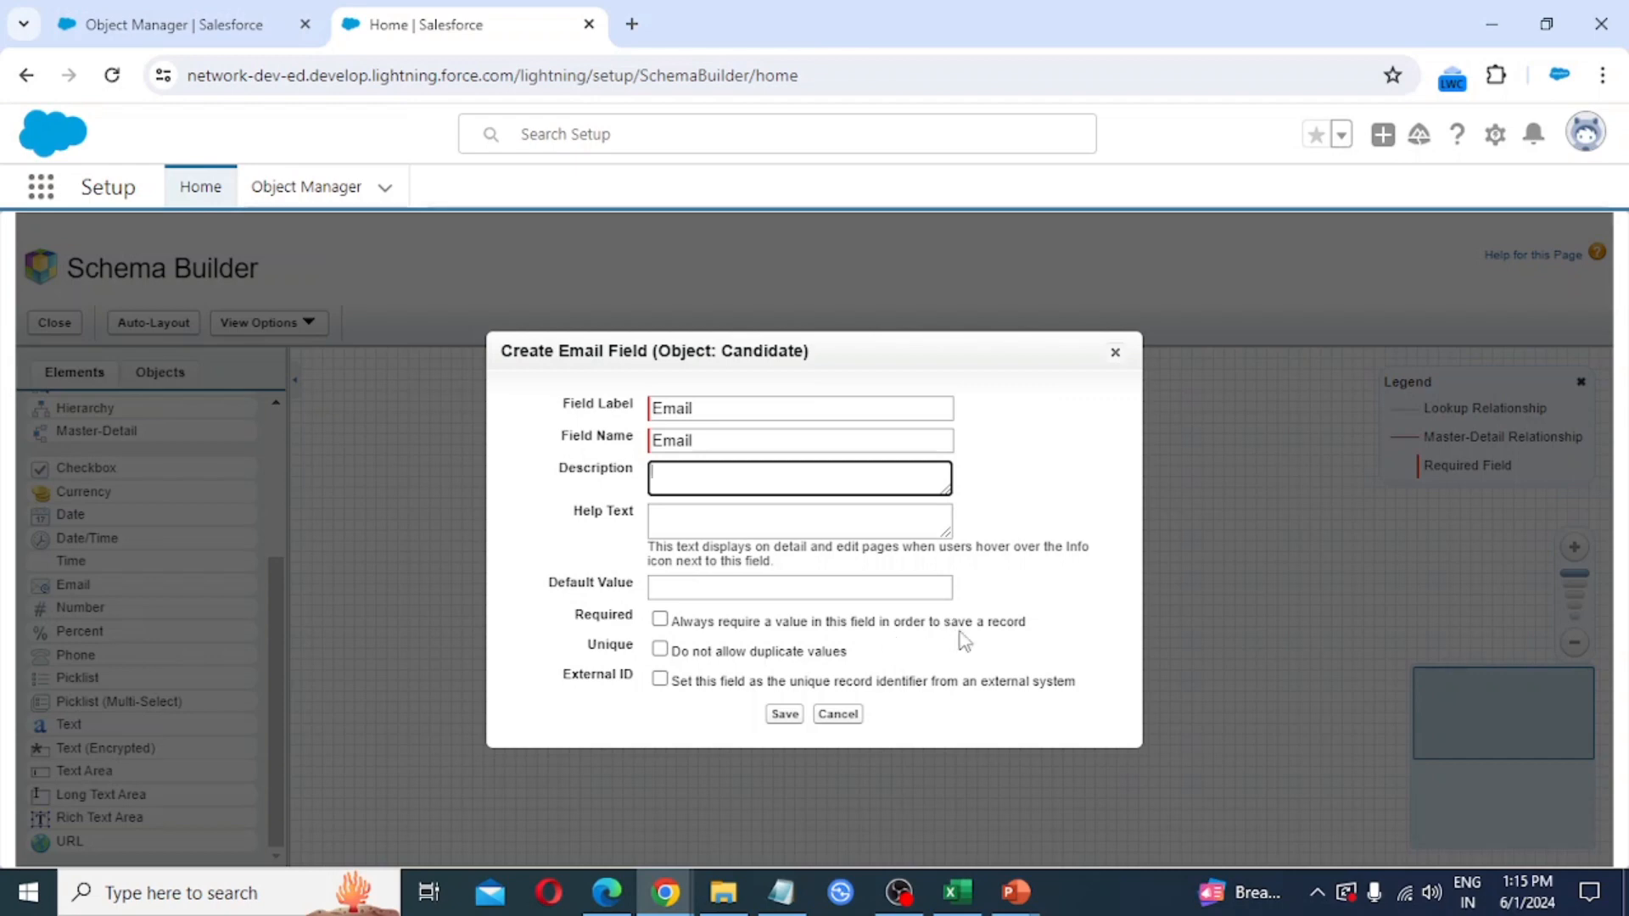
left_click(659, 619)
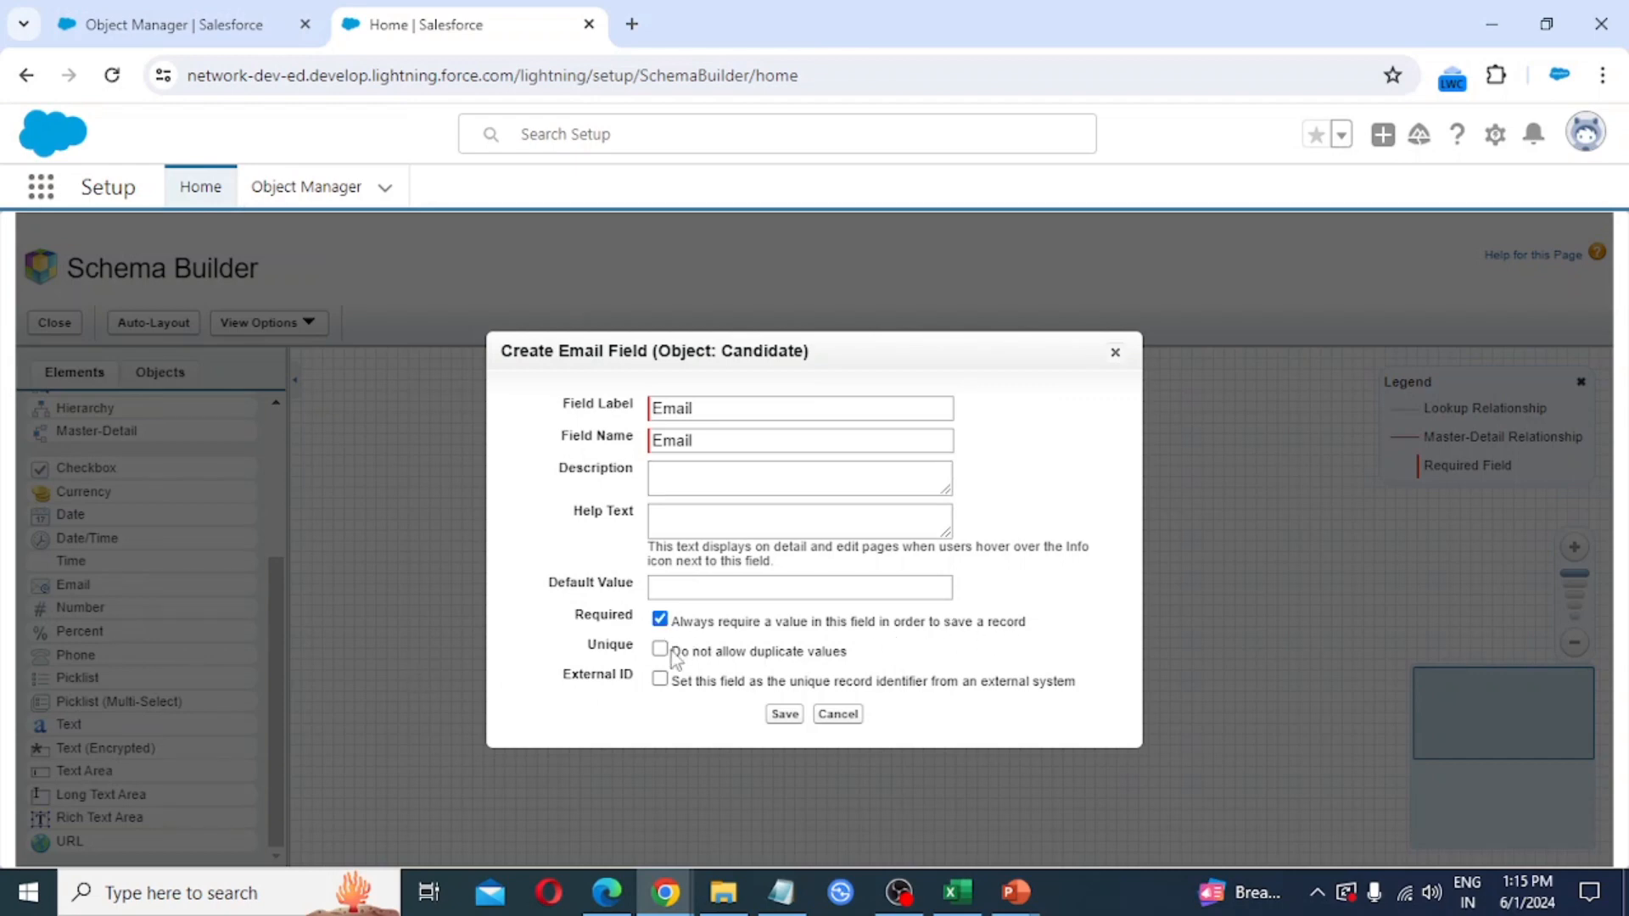
left_click(660, 649)
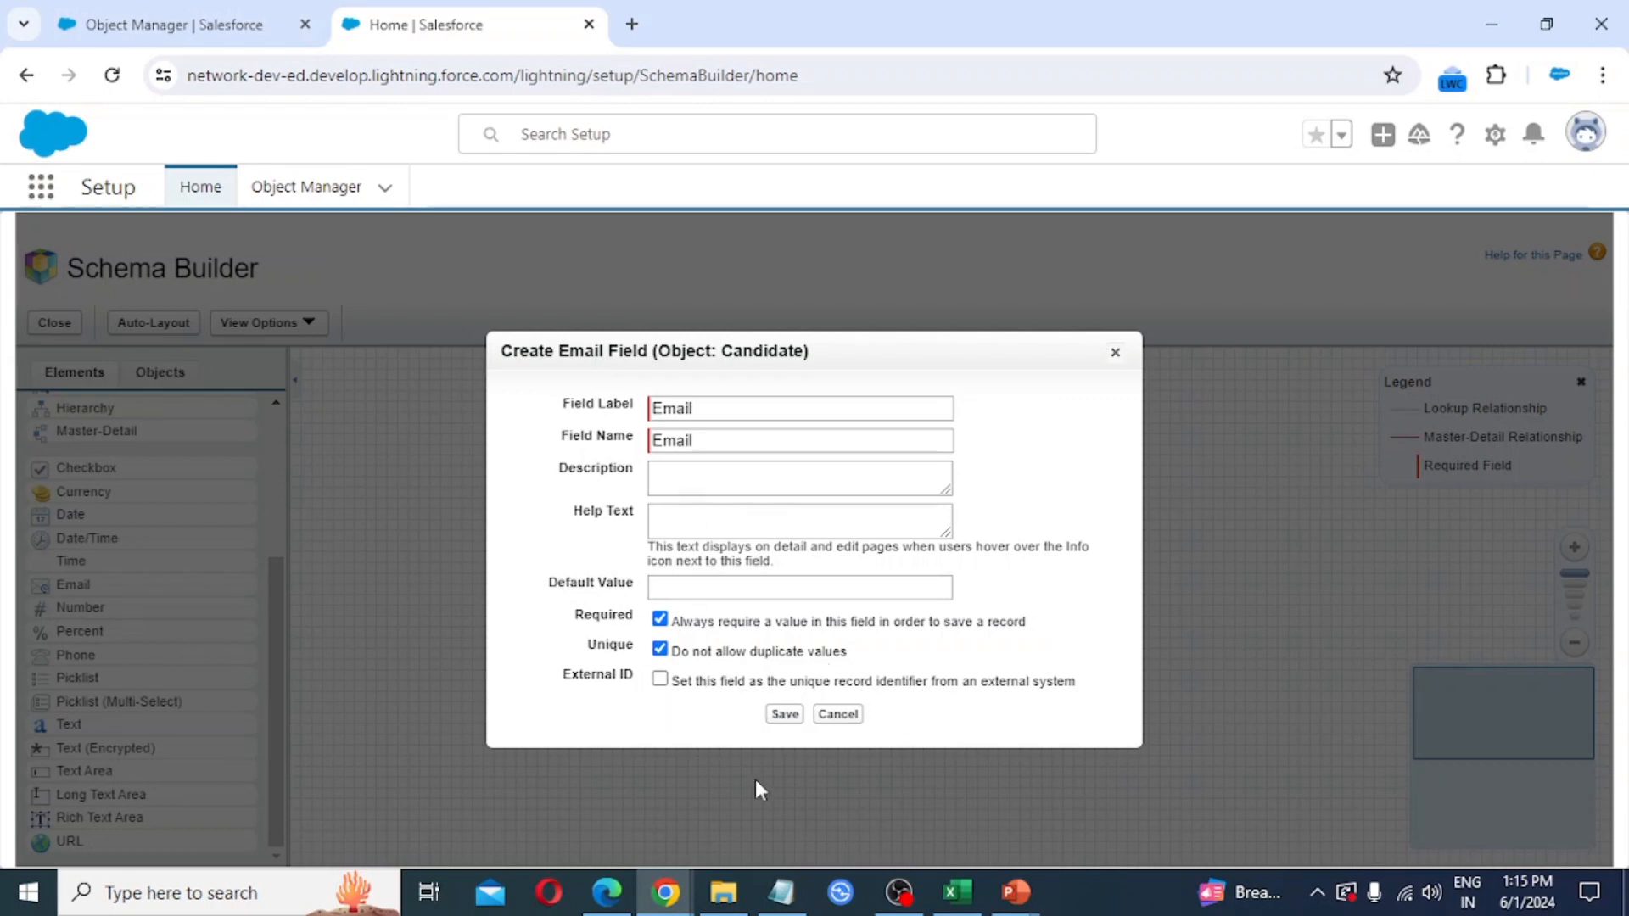
left_click(784, 715)
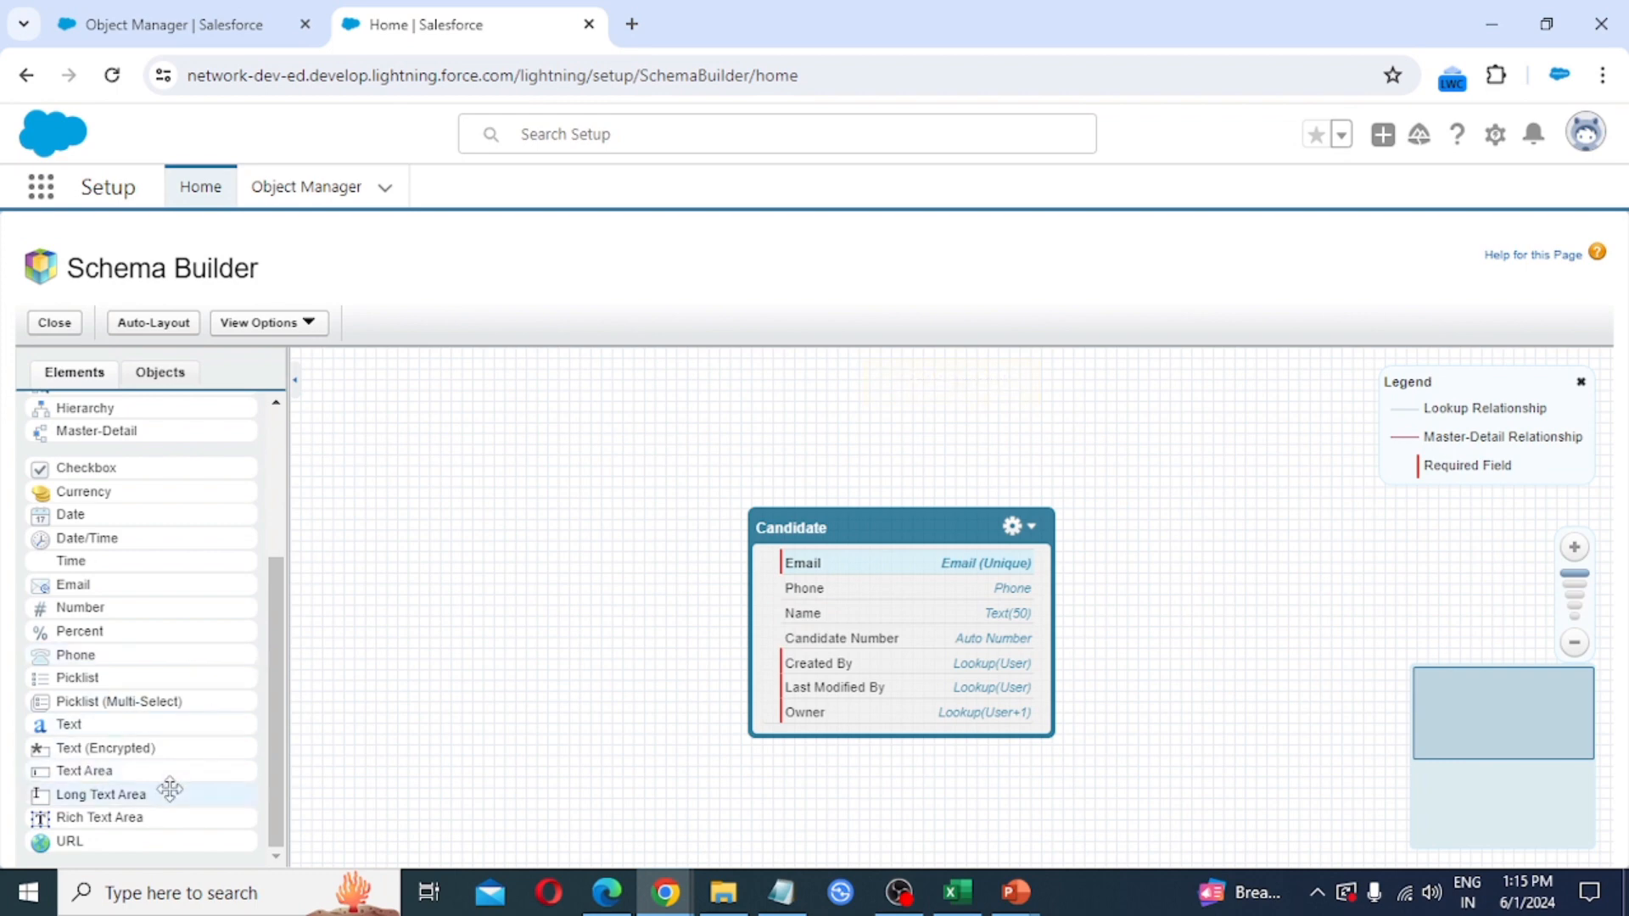
Add a Text Area field labelled Address to the Candidate object and save it.
left_click_drag(105, 772, 828, 624)
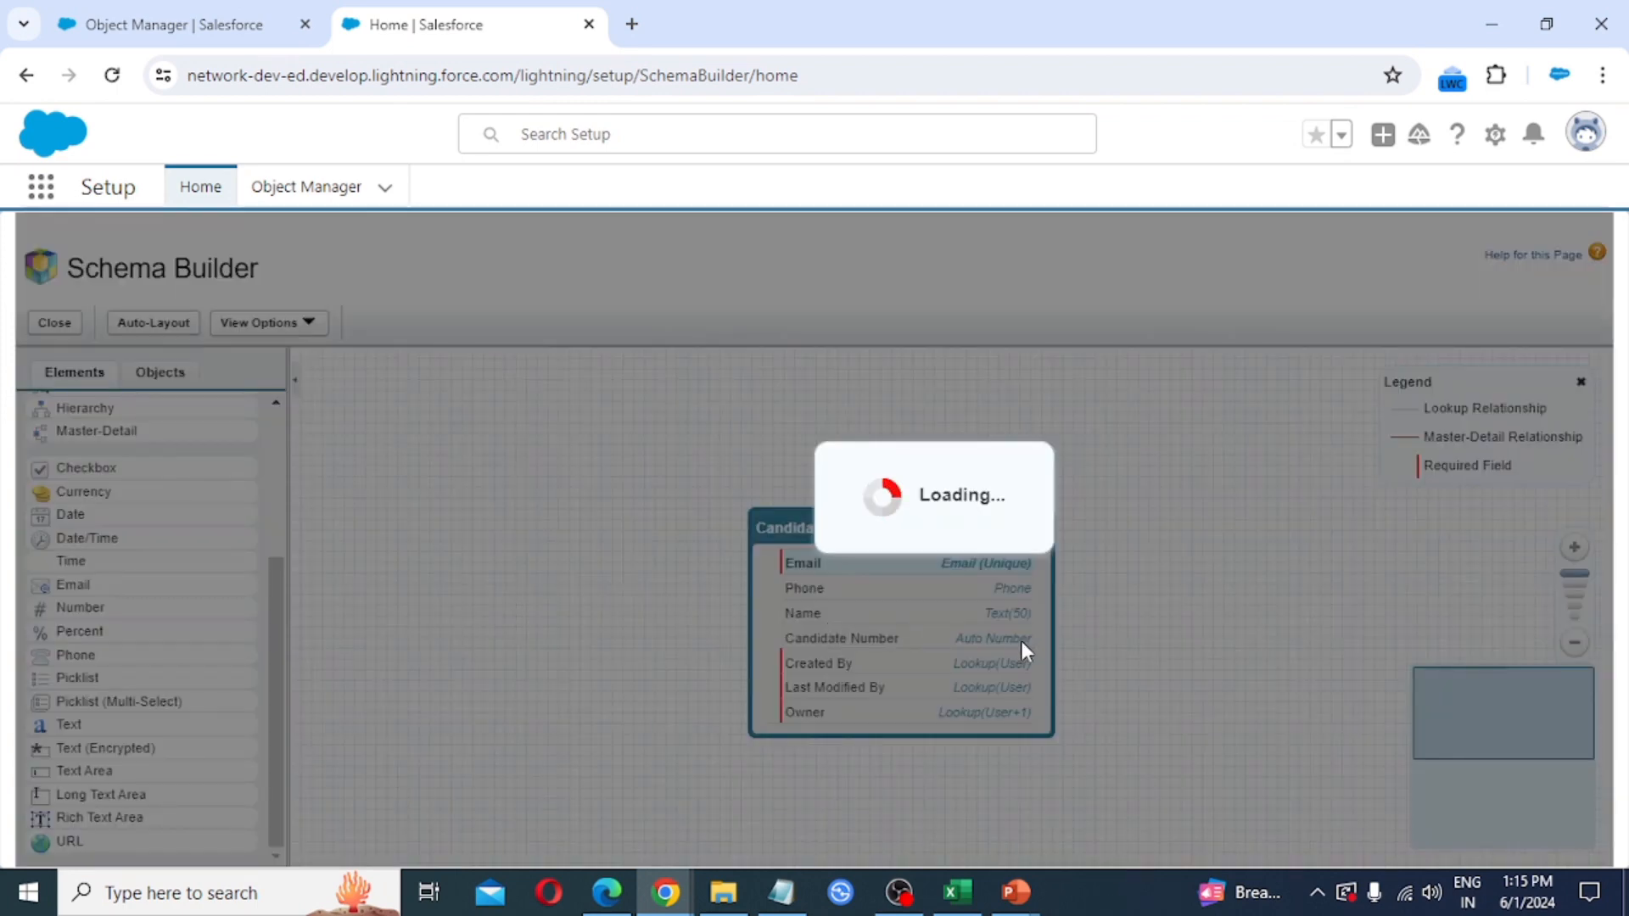
type("Address")
key("Tab")
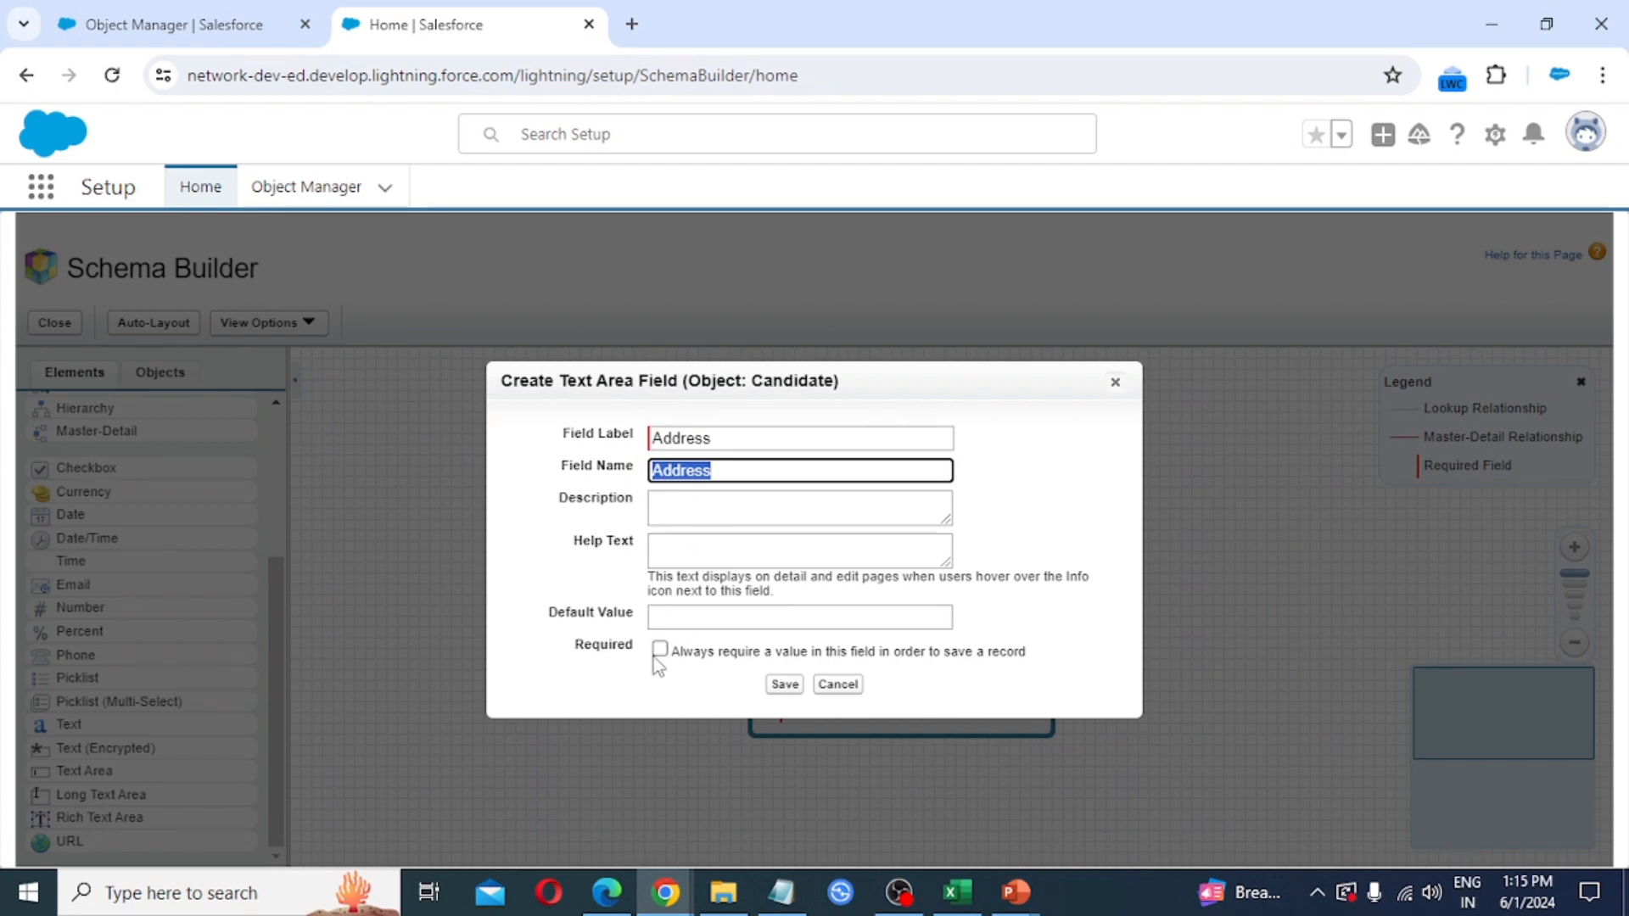
left_click(784, 684)
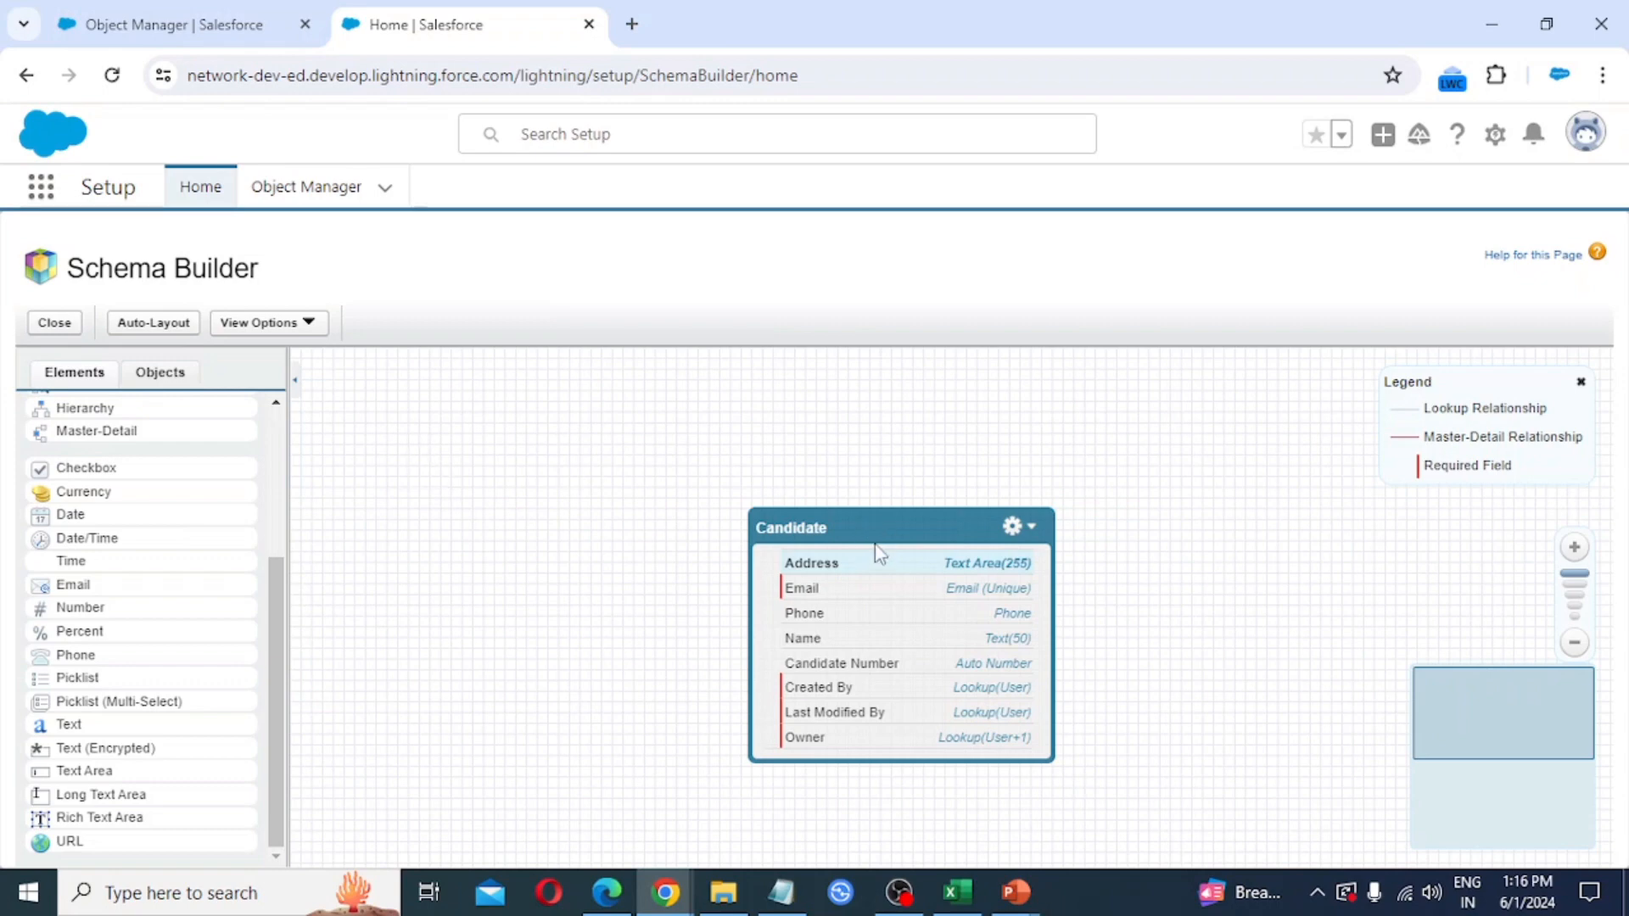
Return to the Object Manager browser page, search the available apps for ems and open the EMS app.
left_click(176, 27)
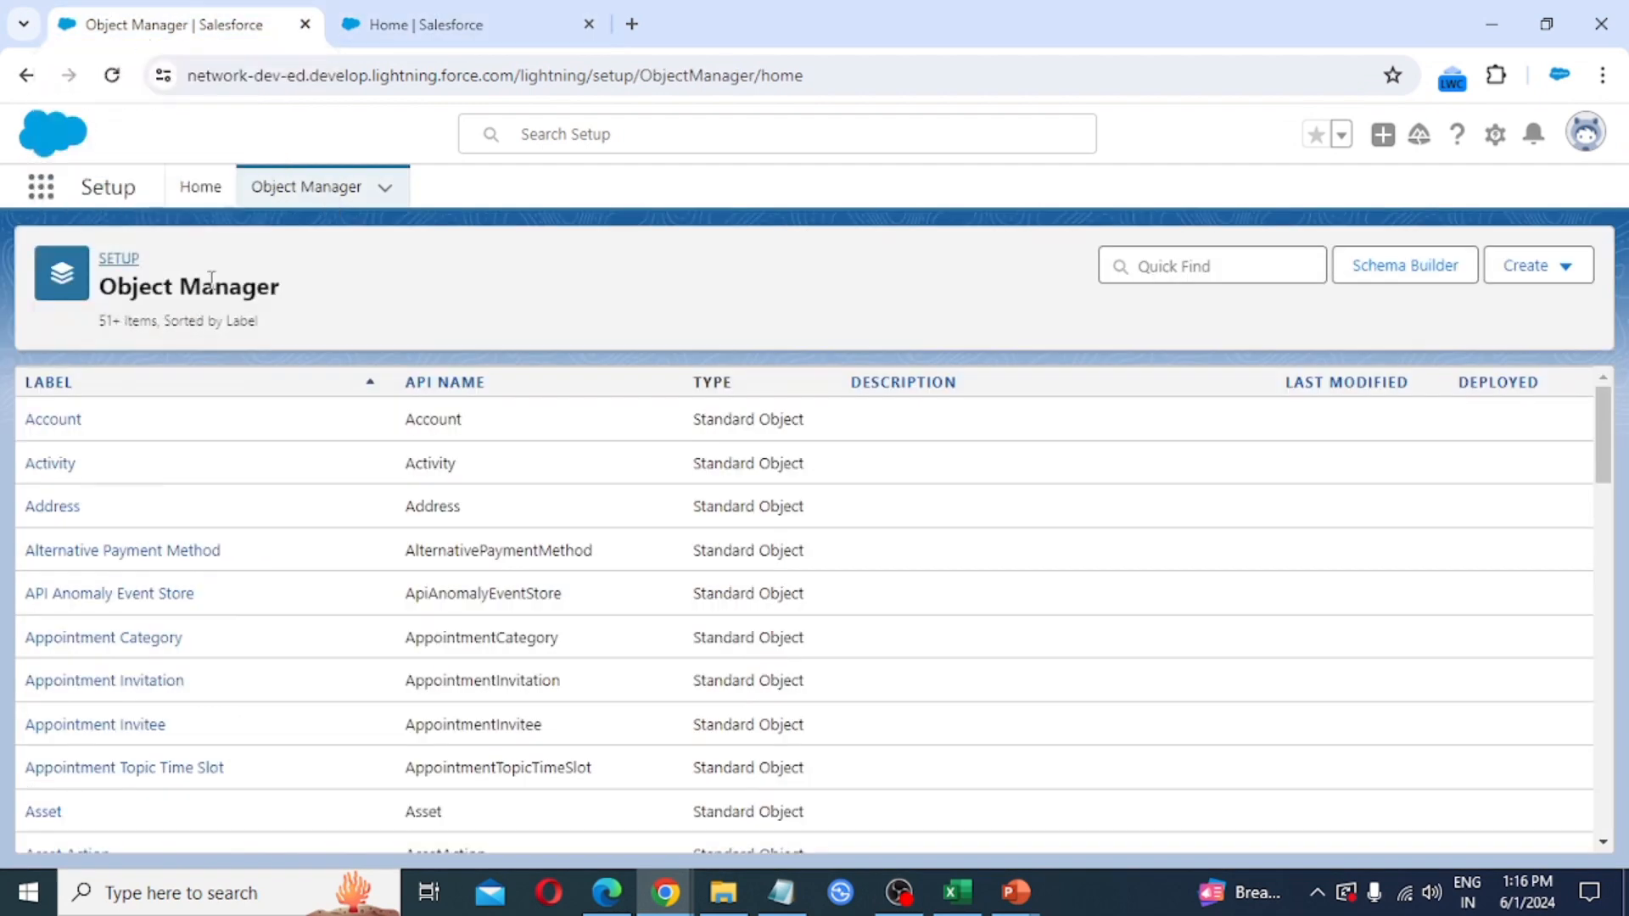
left_click(41, 189)
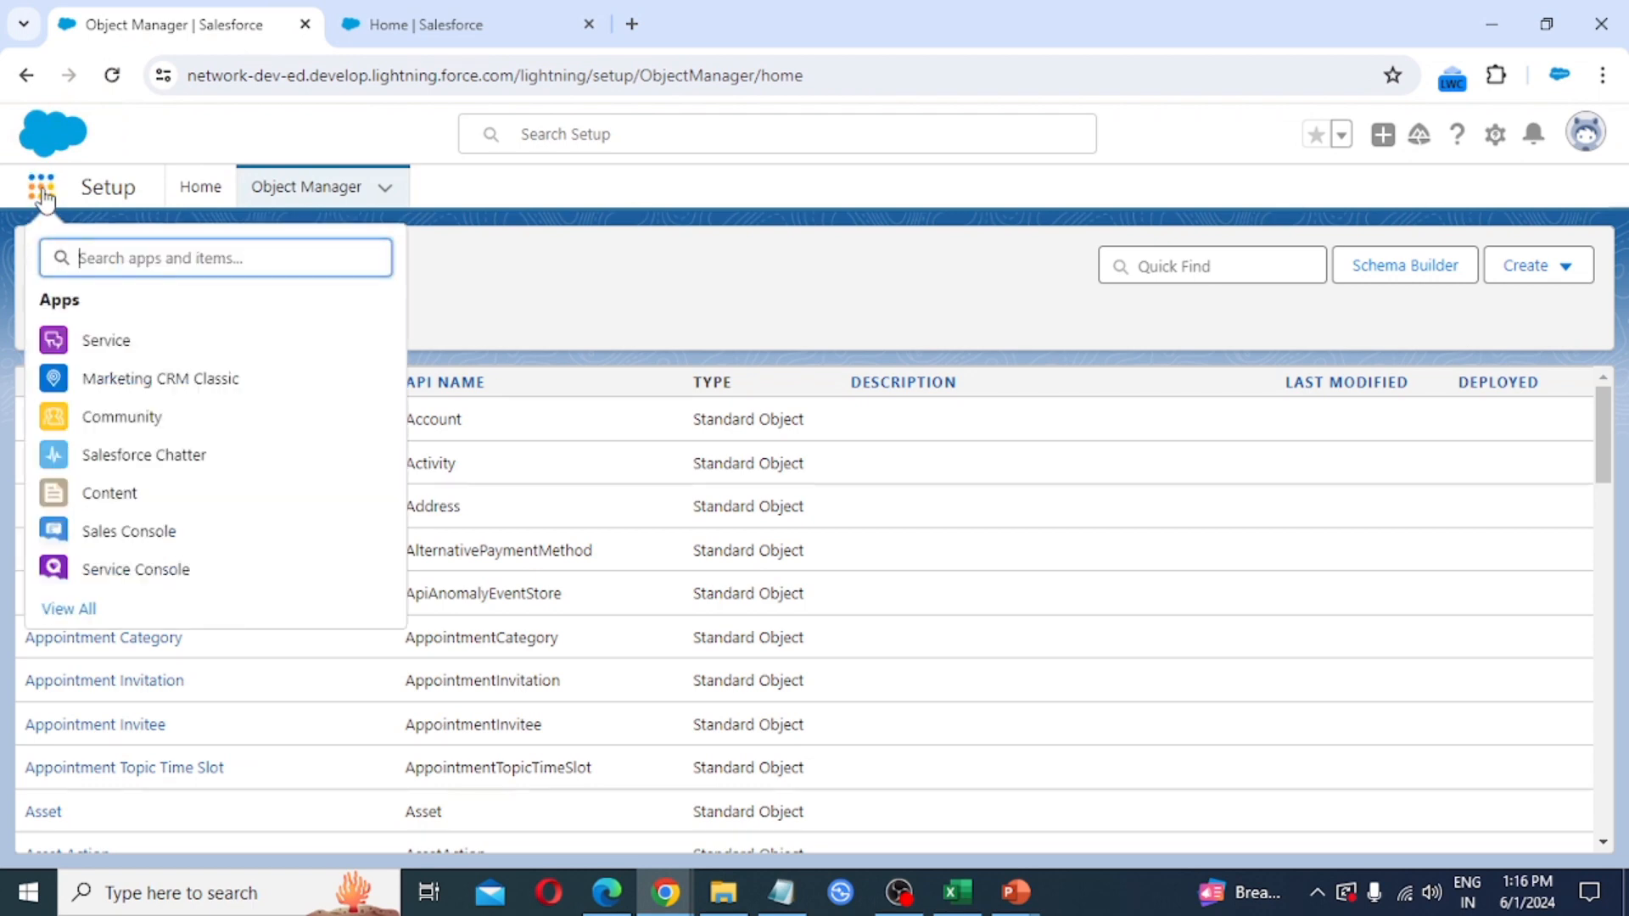
type("ems")
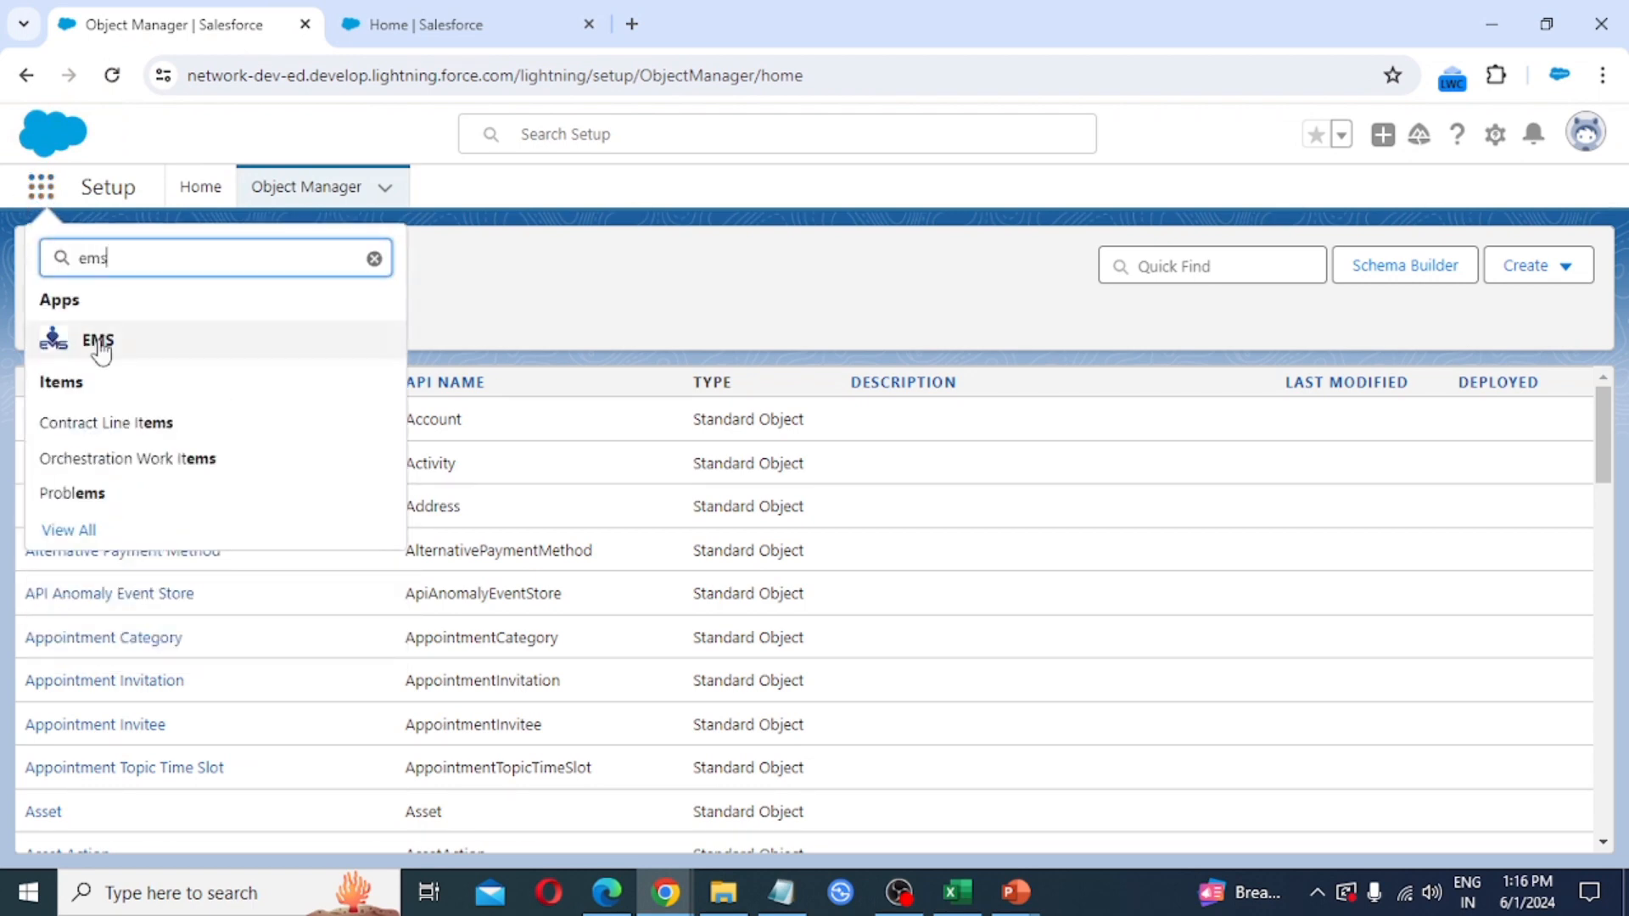
left_click(98, 342)
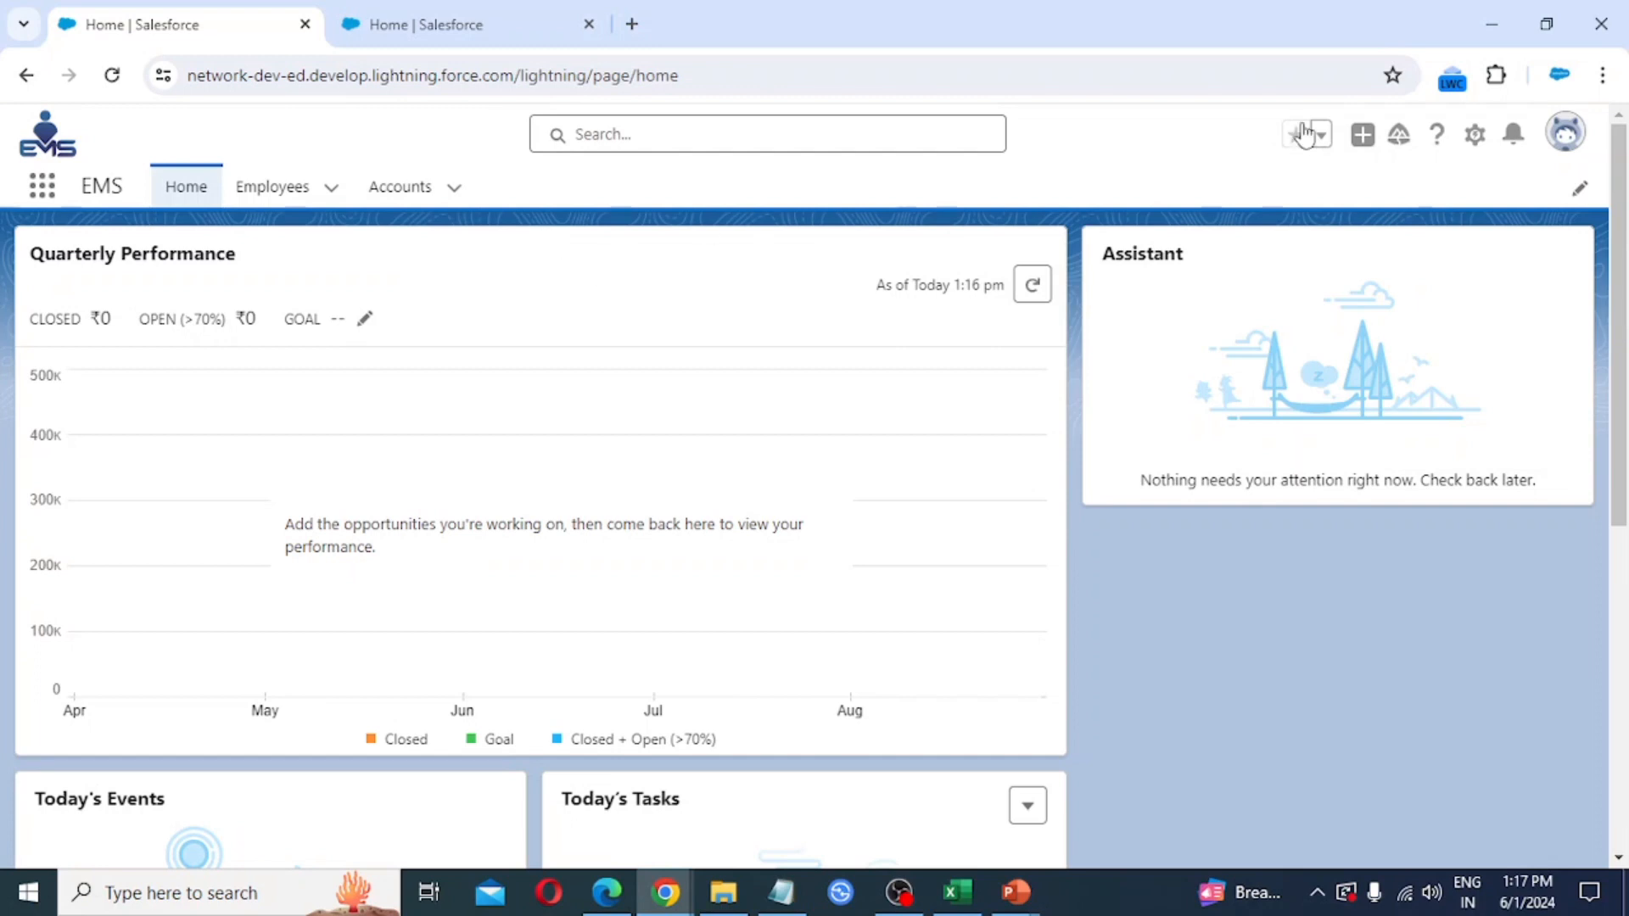
Open Setup for the current app and go to the Tabs settings under User Interface.
left_click(1474, 134)
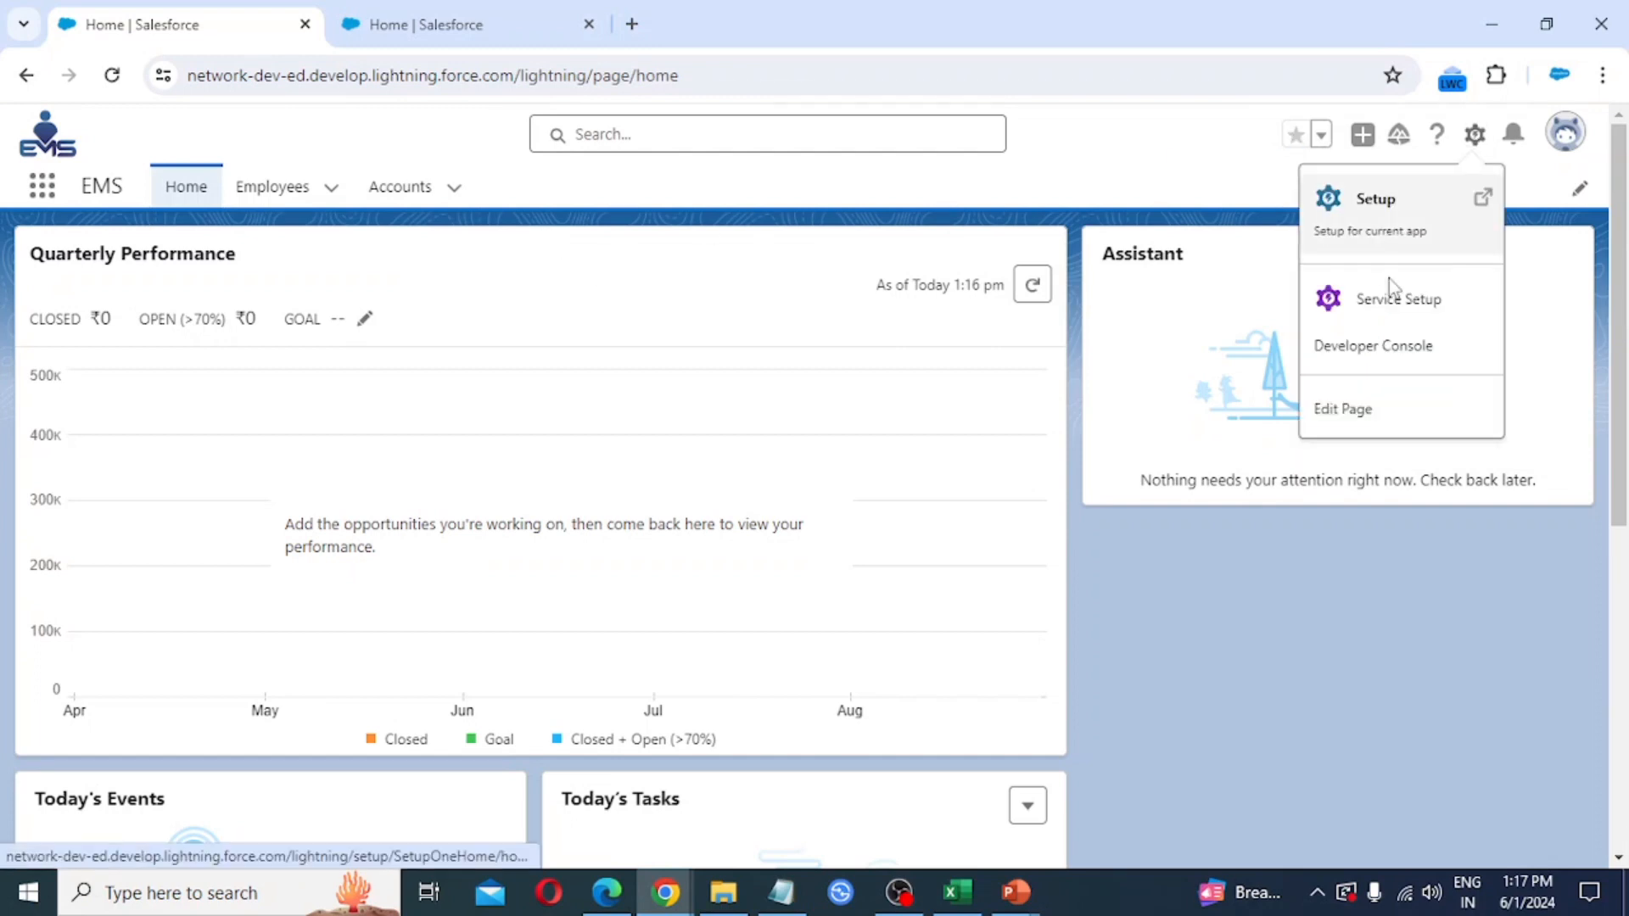
left_click(1392, 207)
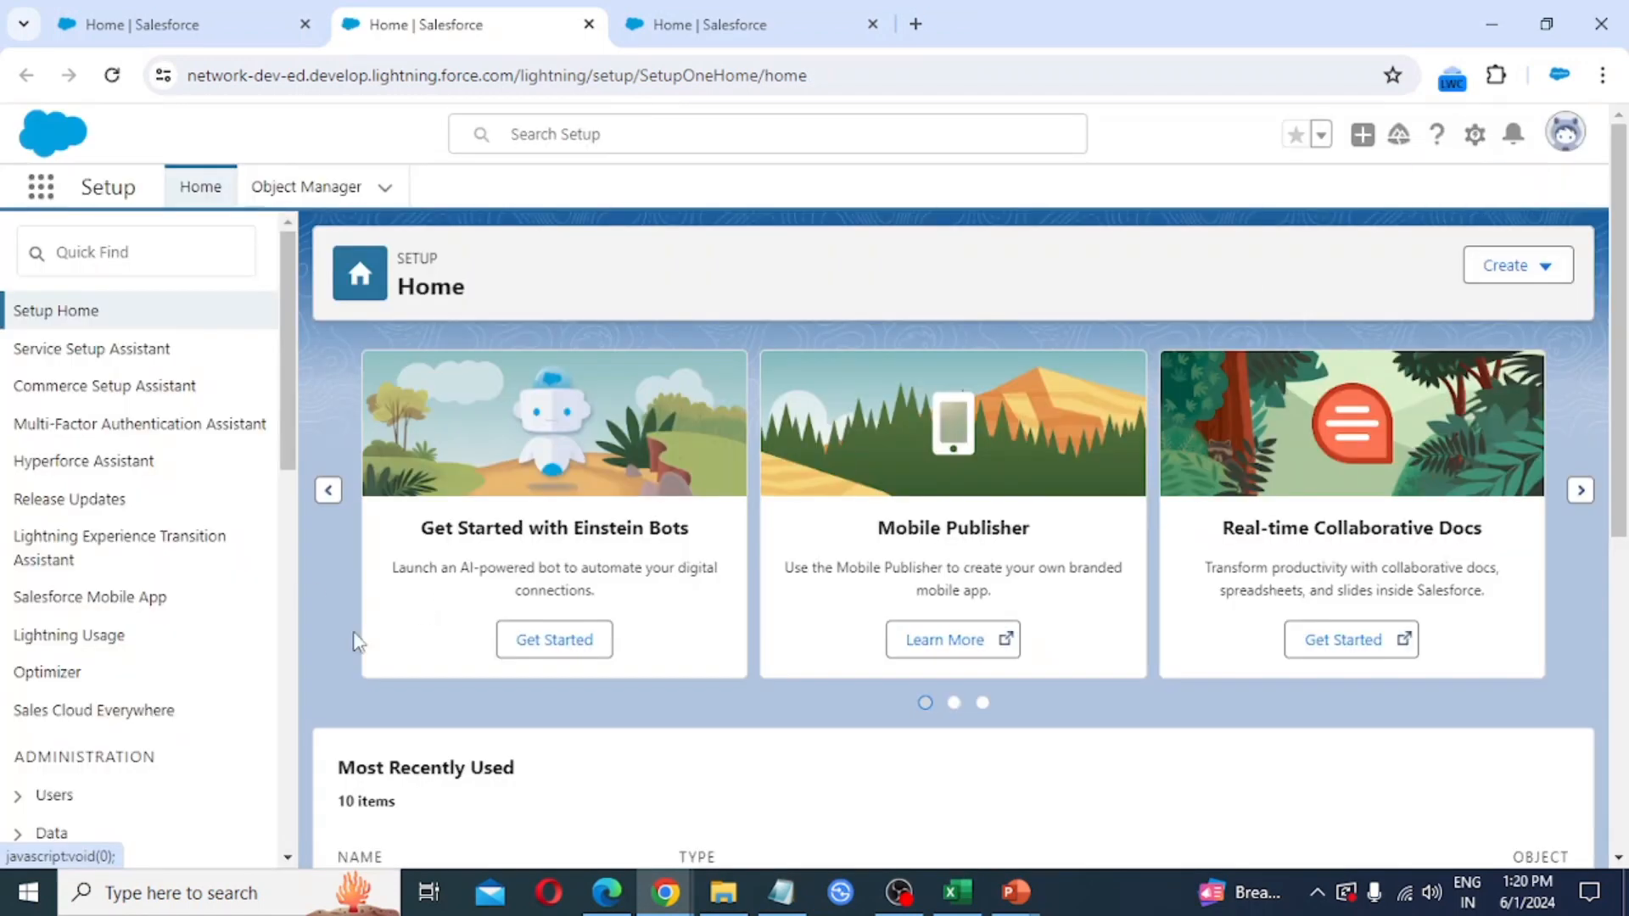
scroll(29, 721, "down", 1)
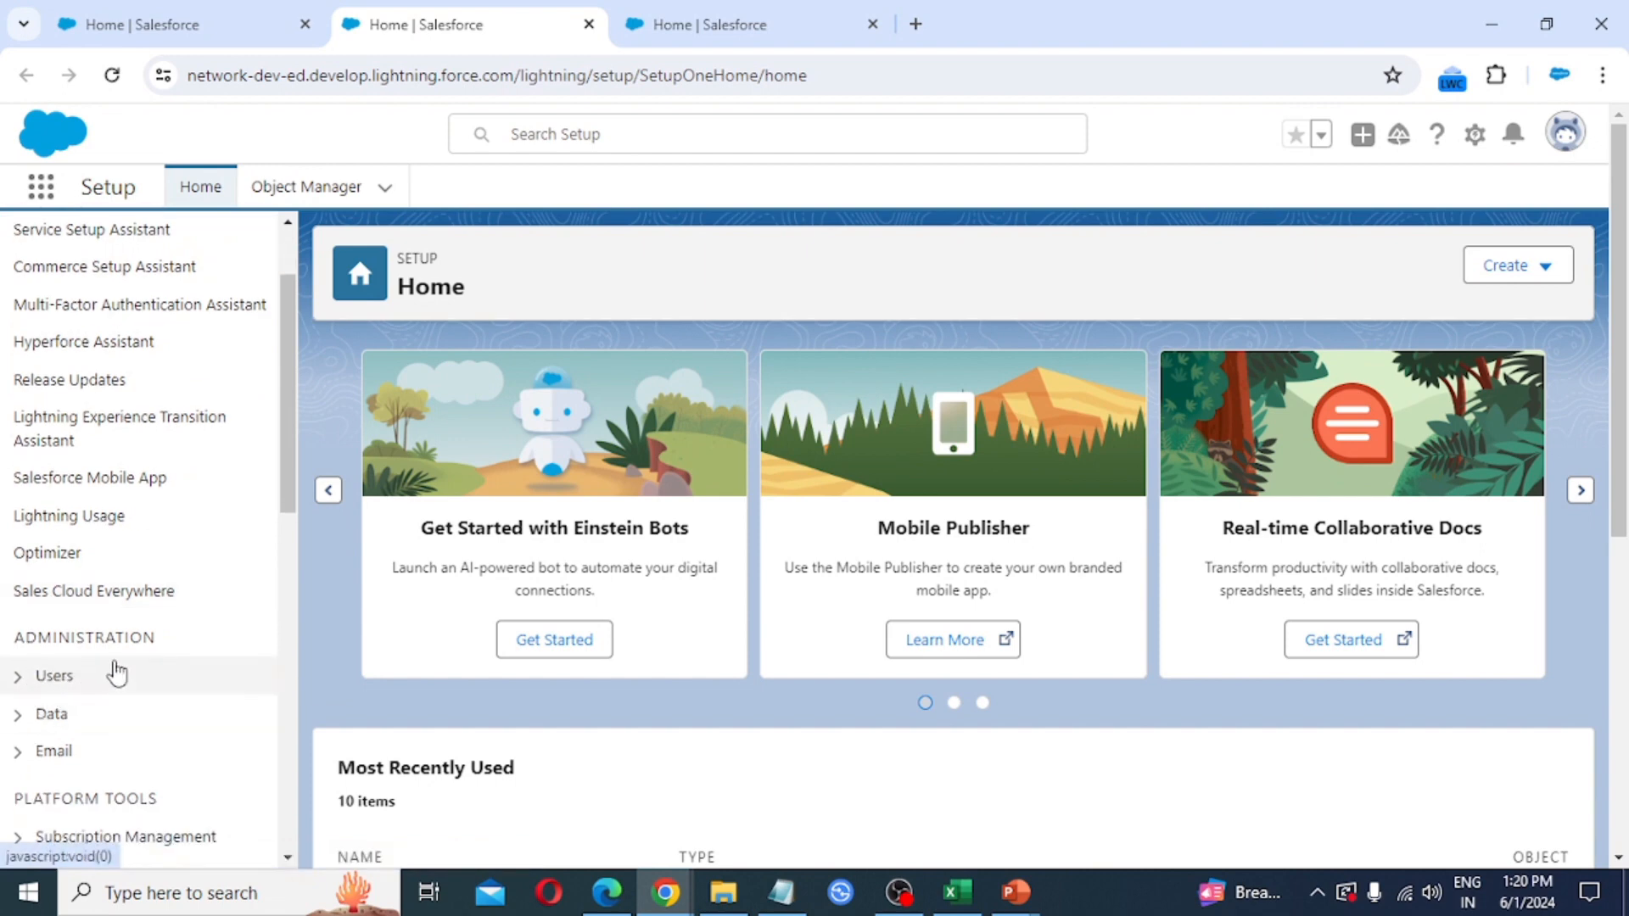
scroll(94, 647, "down", 2)
scroll(127, 628, "down", 3)
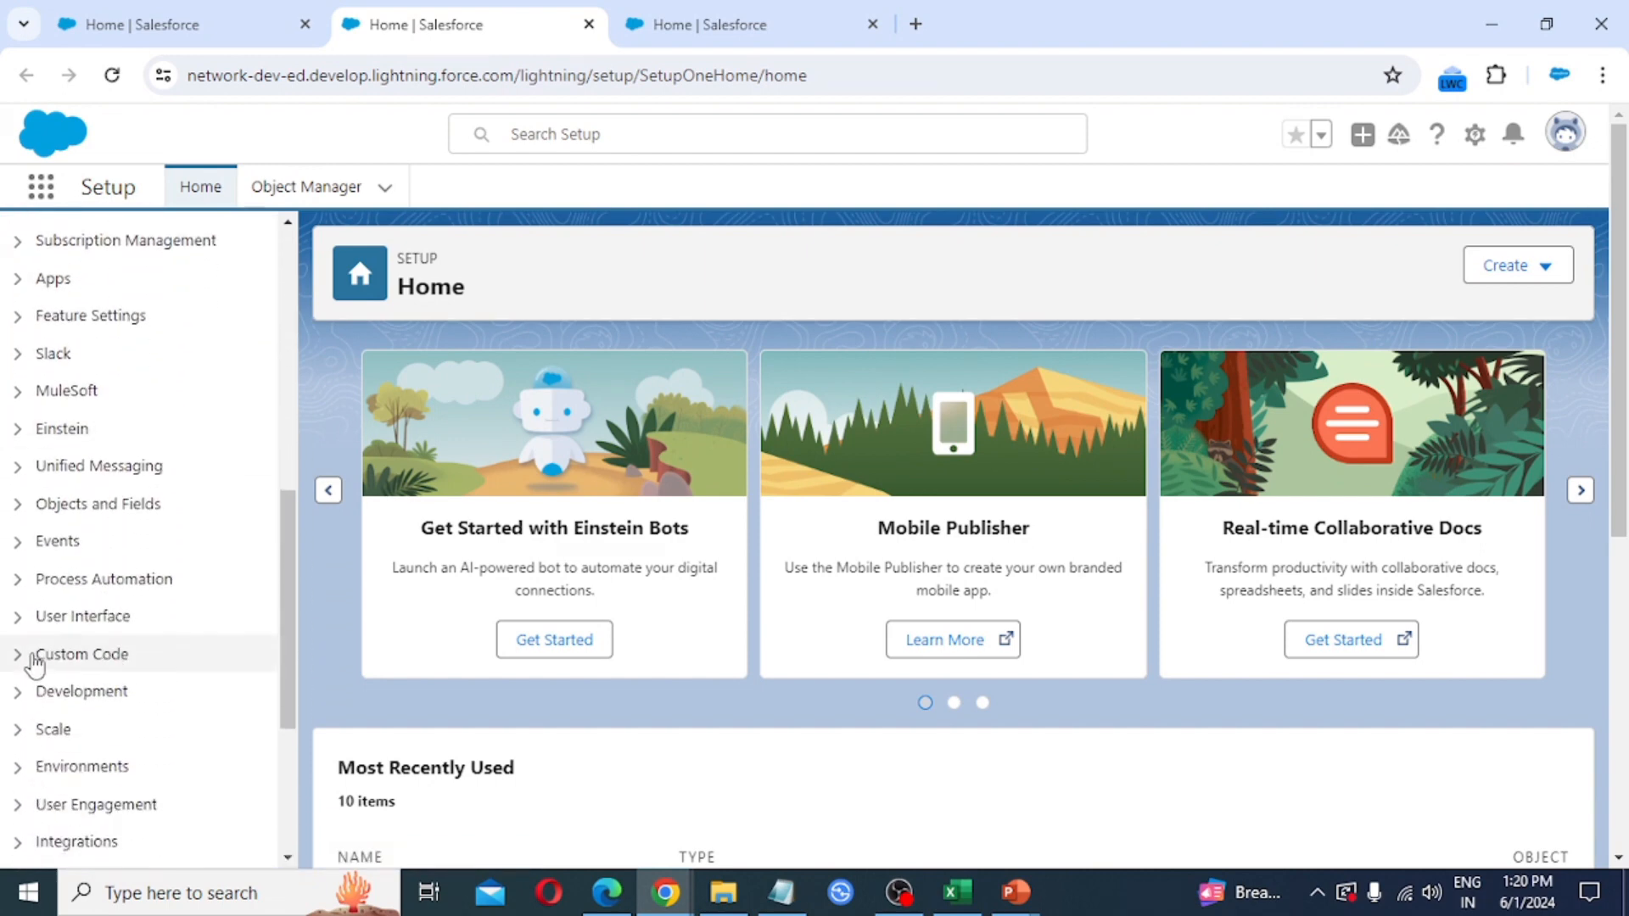
left_click(18, 618)
scroll(59, 679, "down", 1)
scroll(73, 691, "down", 3)
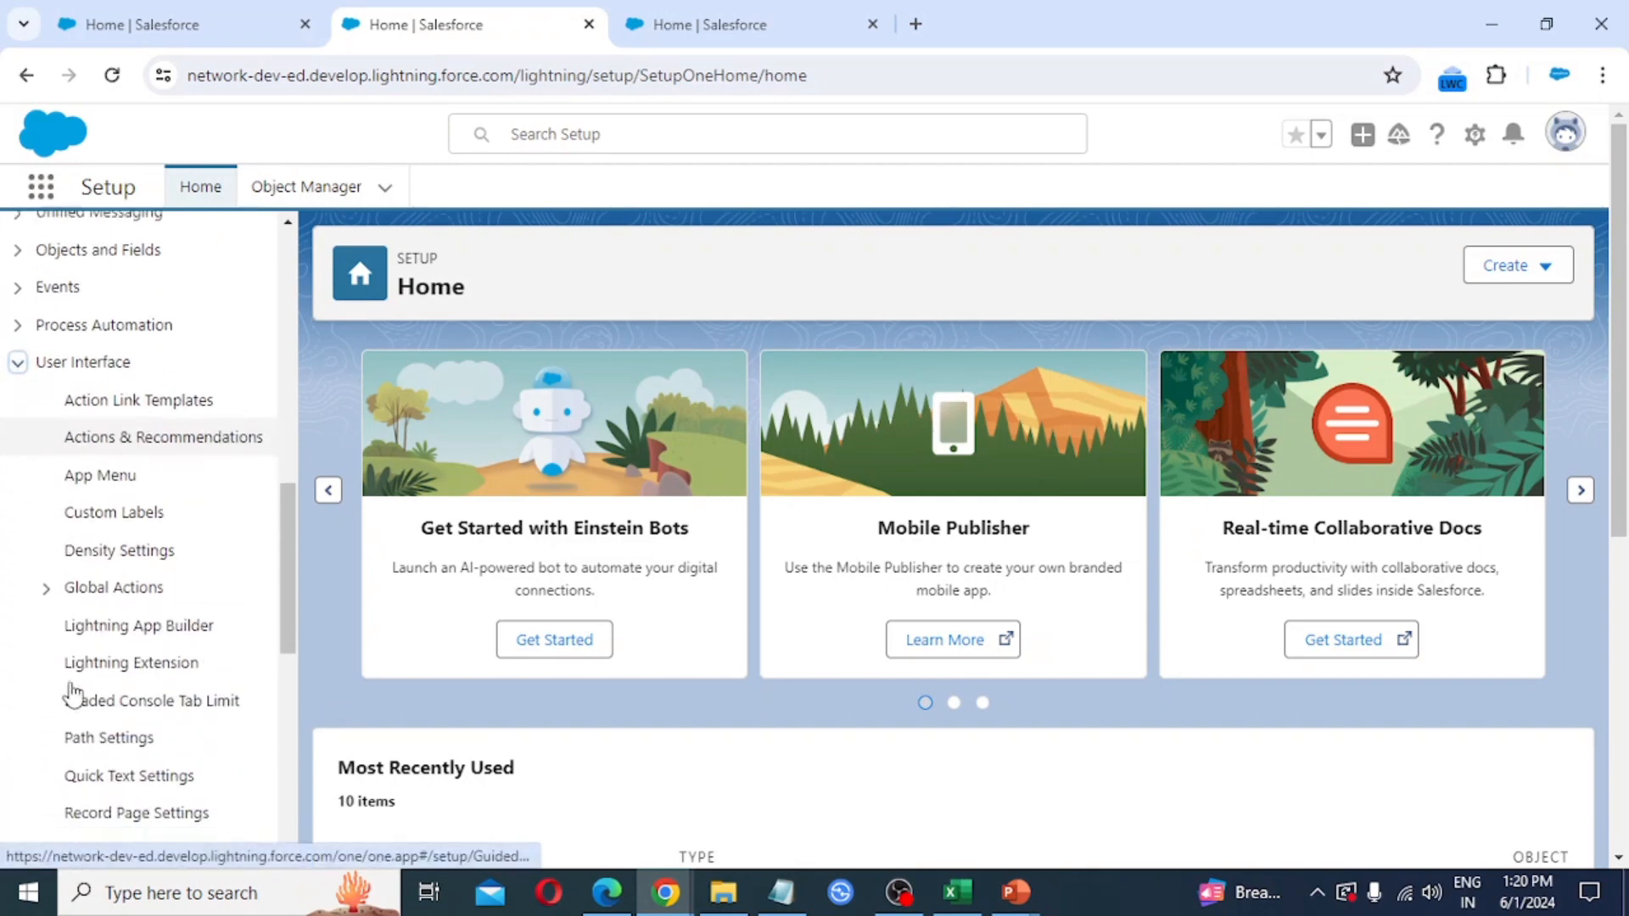
left_click(97, 717)
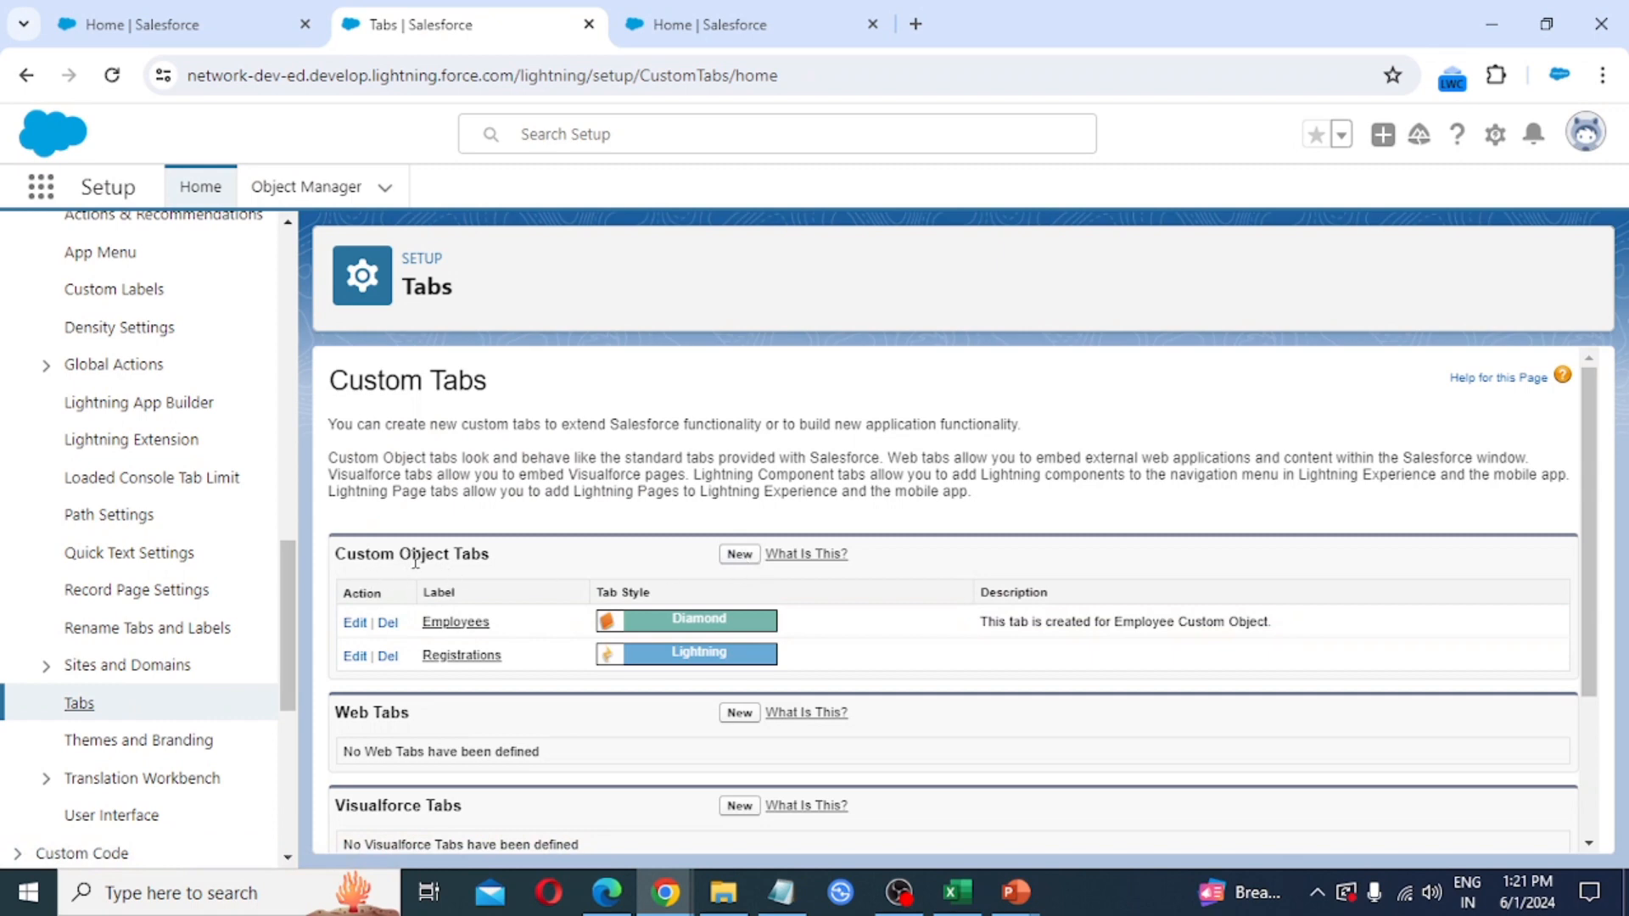
Start a new custom object tab for the Candidate object with the Chip tab style and continue to the profile settings.
left_click(738, 556)
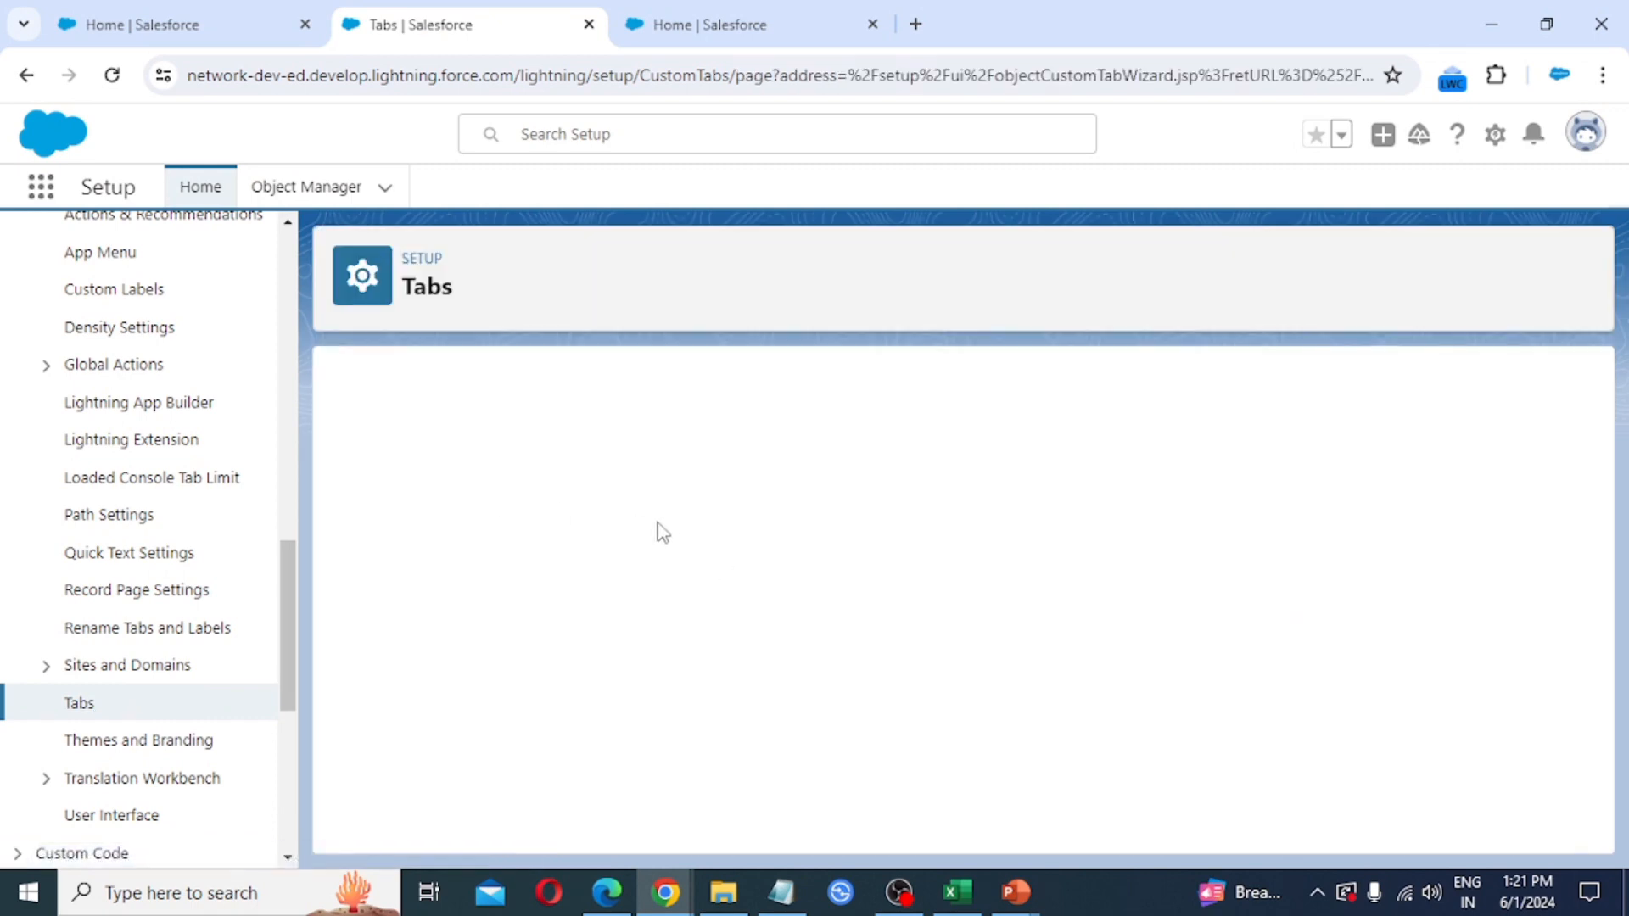
left_click(663, 569)
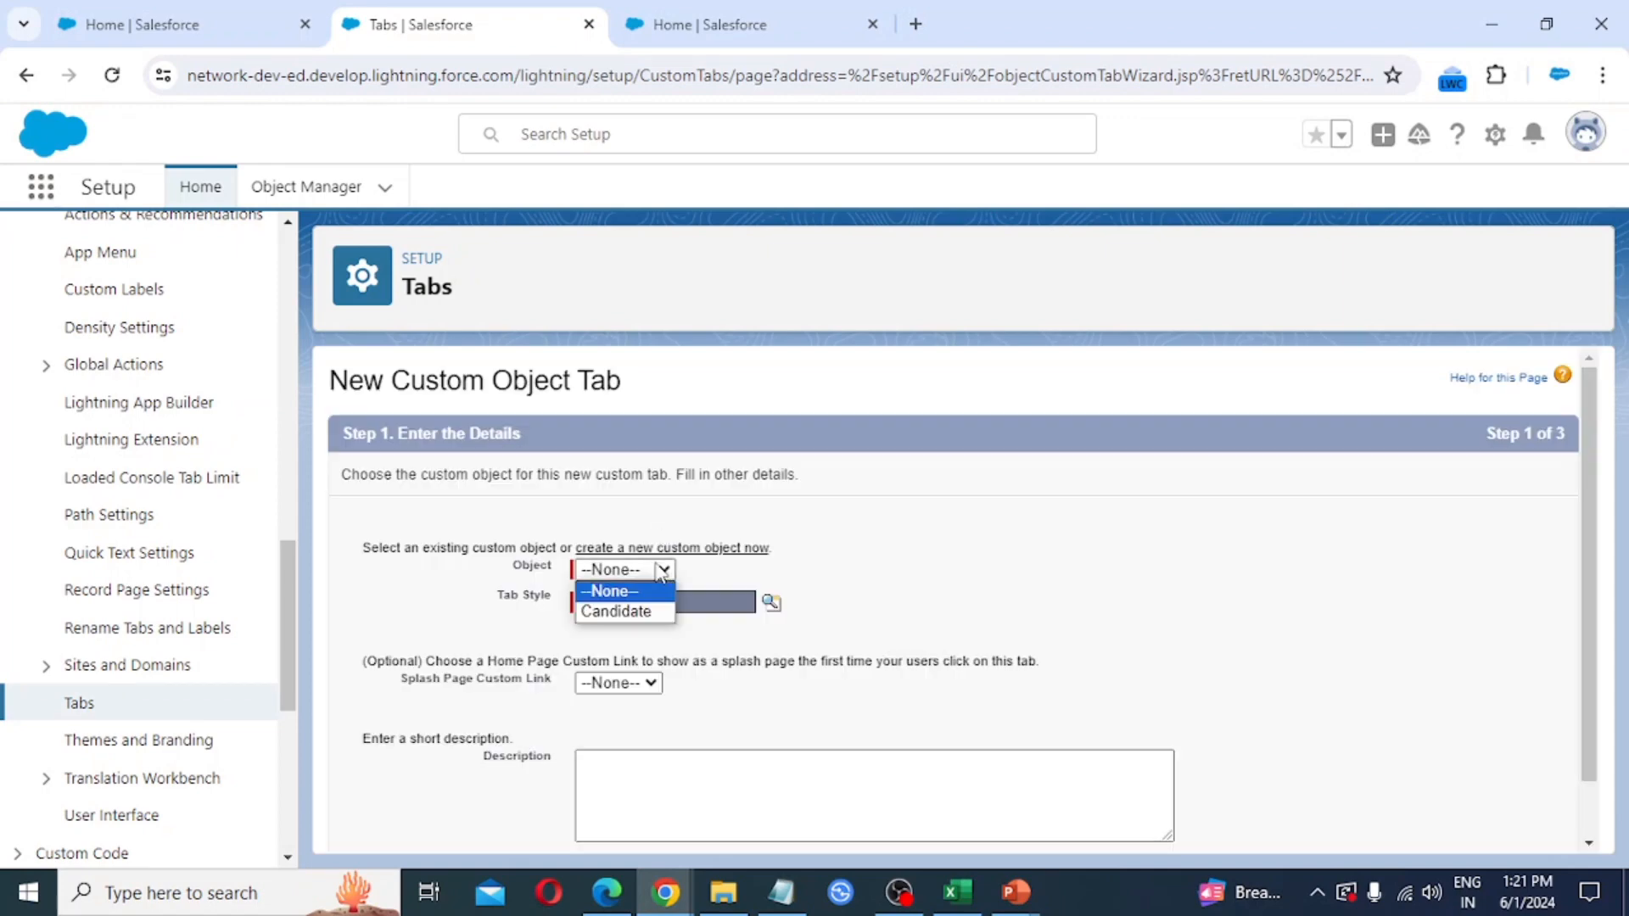
left_click(641, 618)
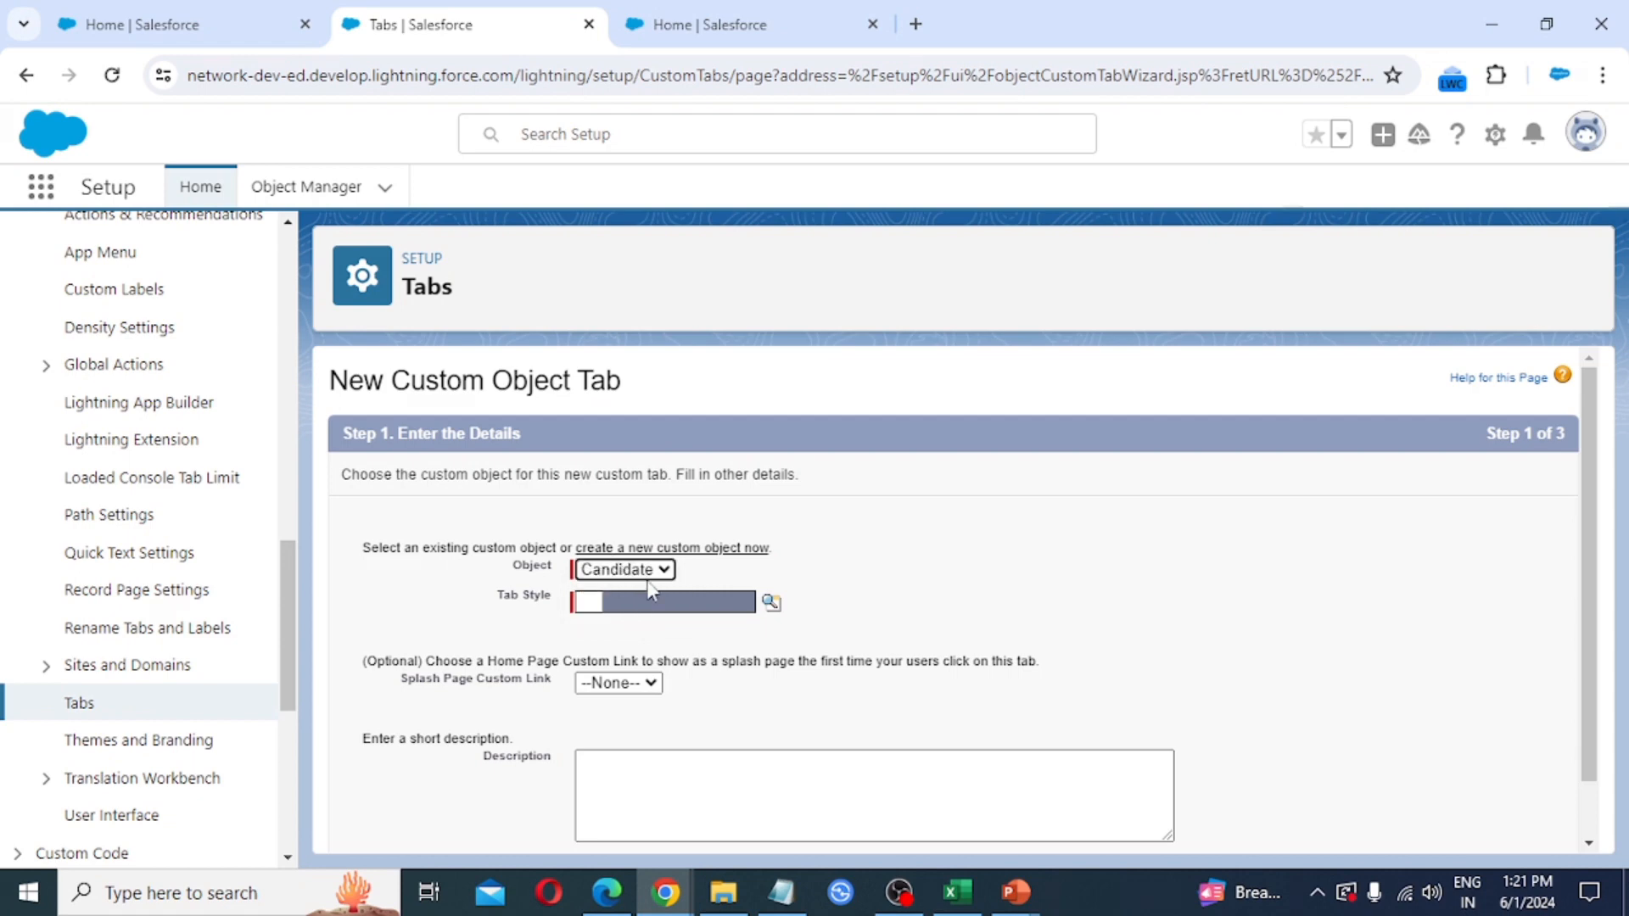
left_click(769, 603)
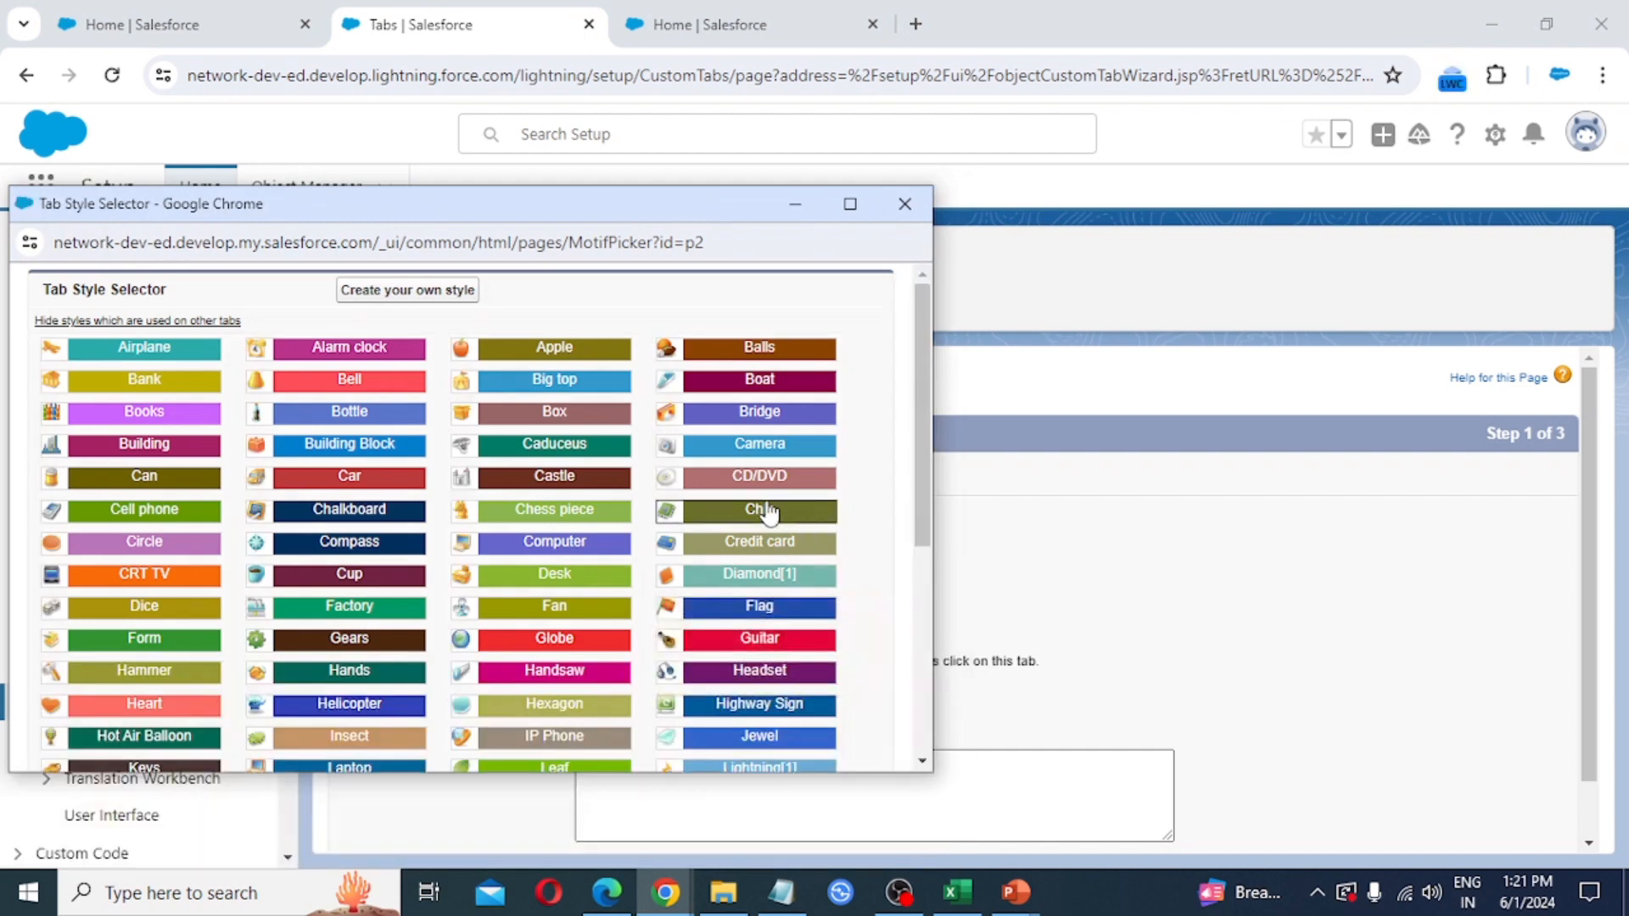
left_click(762, 511)
scroll(1429, 663, "down", 1)
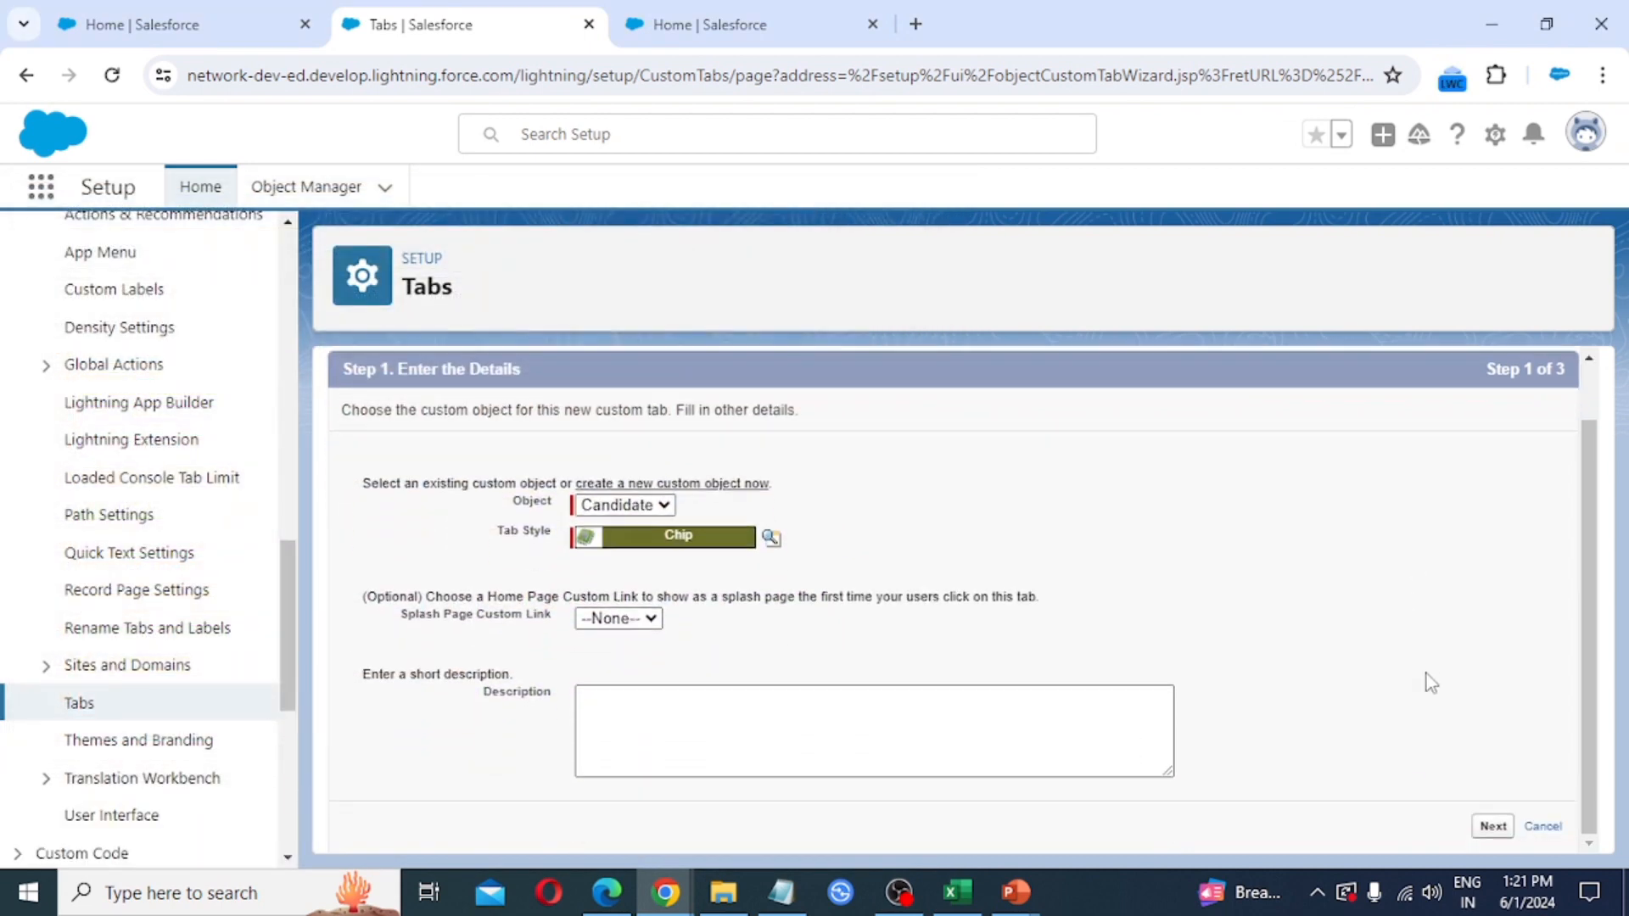
left_click(1489, 828)
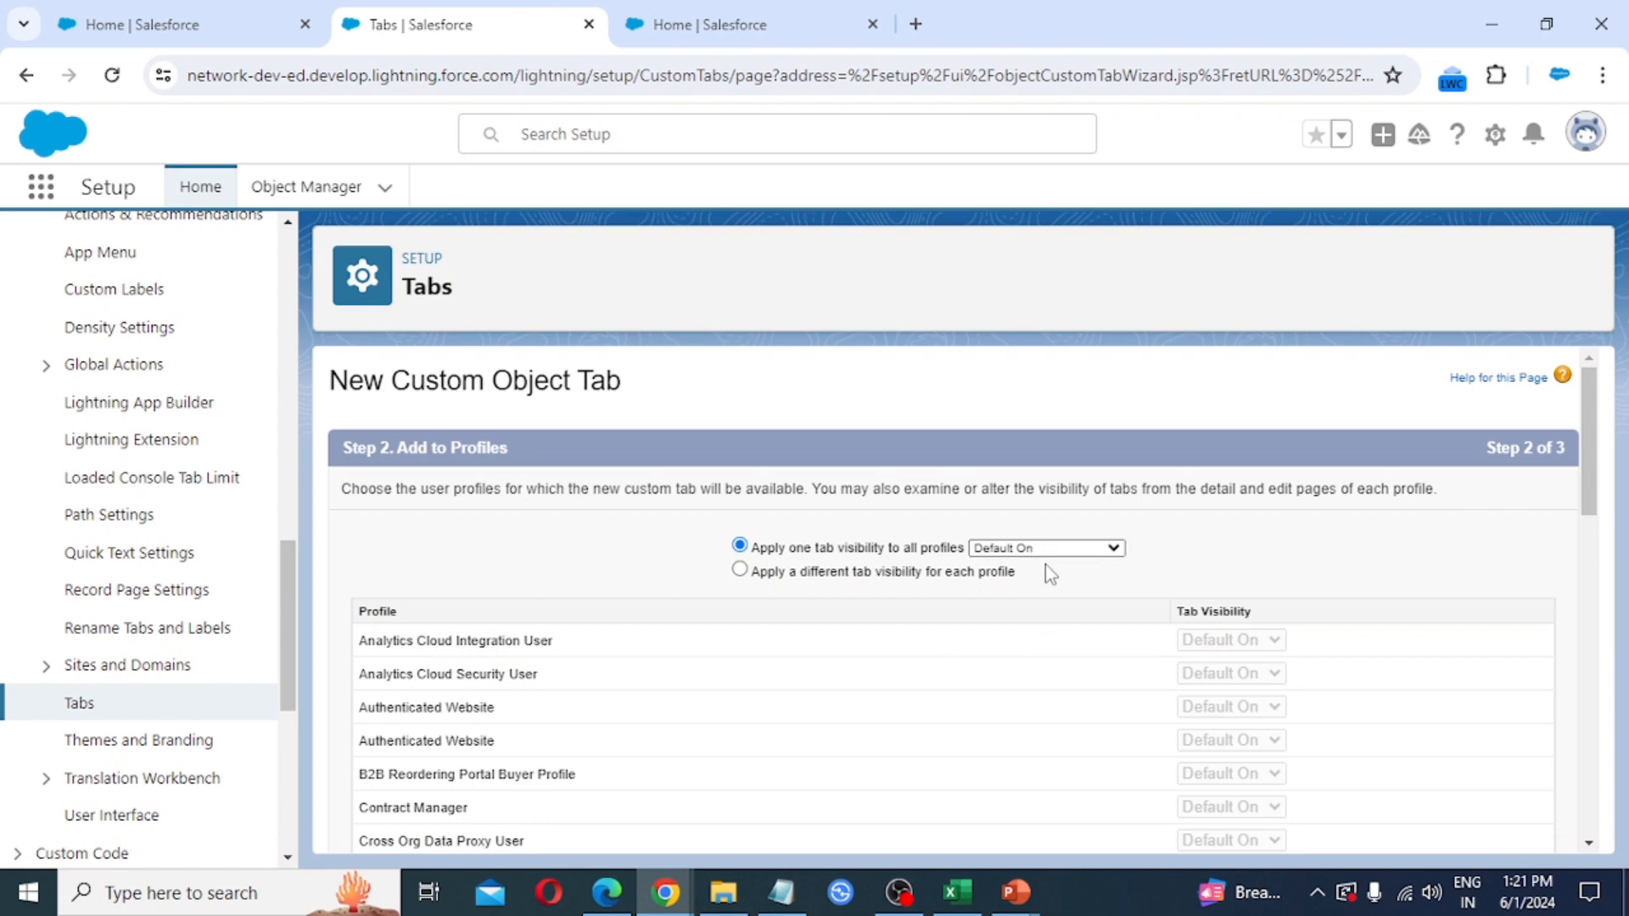
Keep the tab Default On for all profiles, include it only in the EMS custom app, and save it.
scroll(1046, 564, "down", 1)
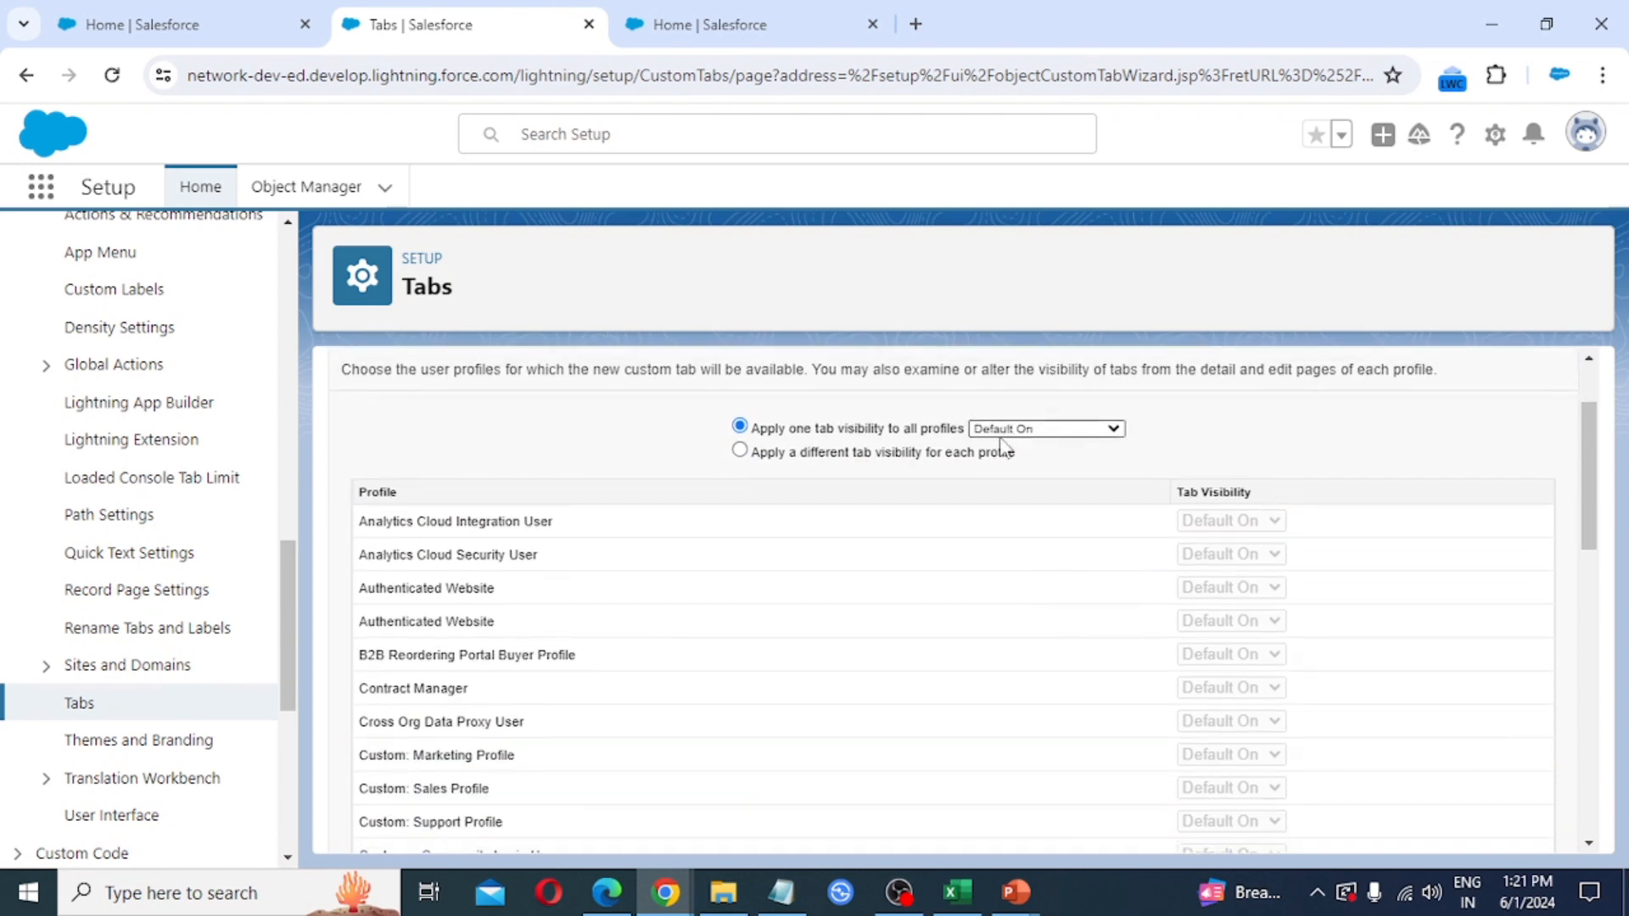
scroll(938, 560, "down", 10)
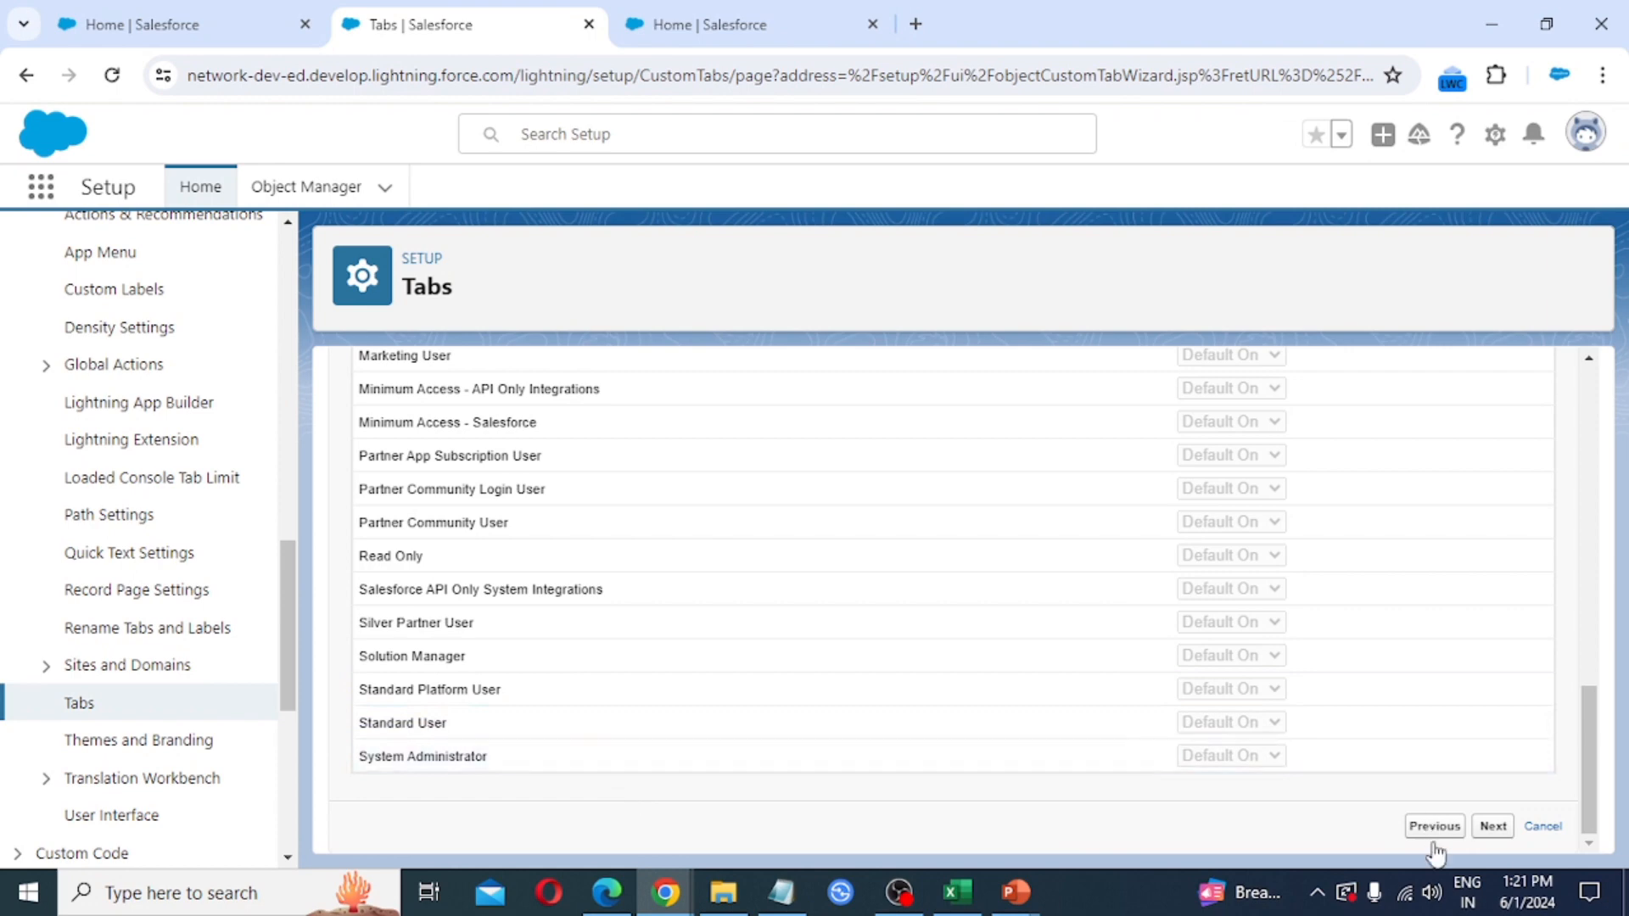
left_click(1494, 827)
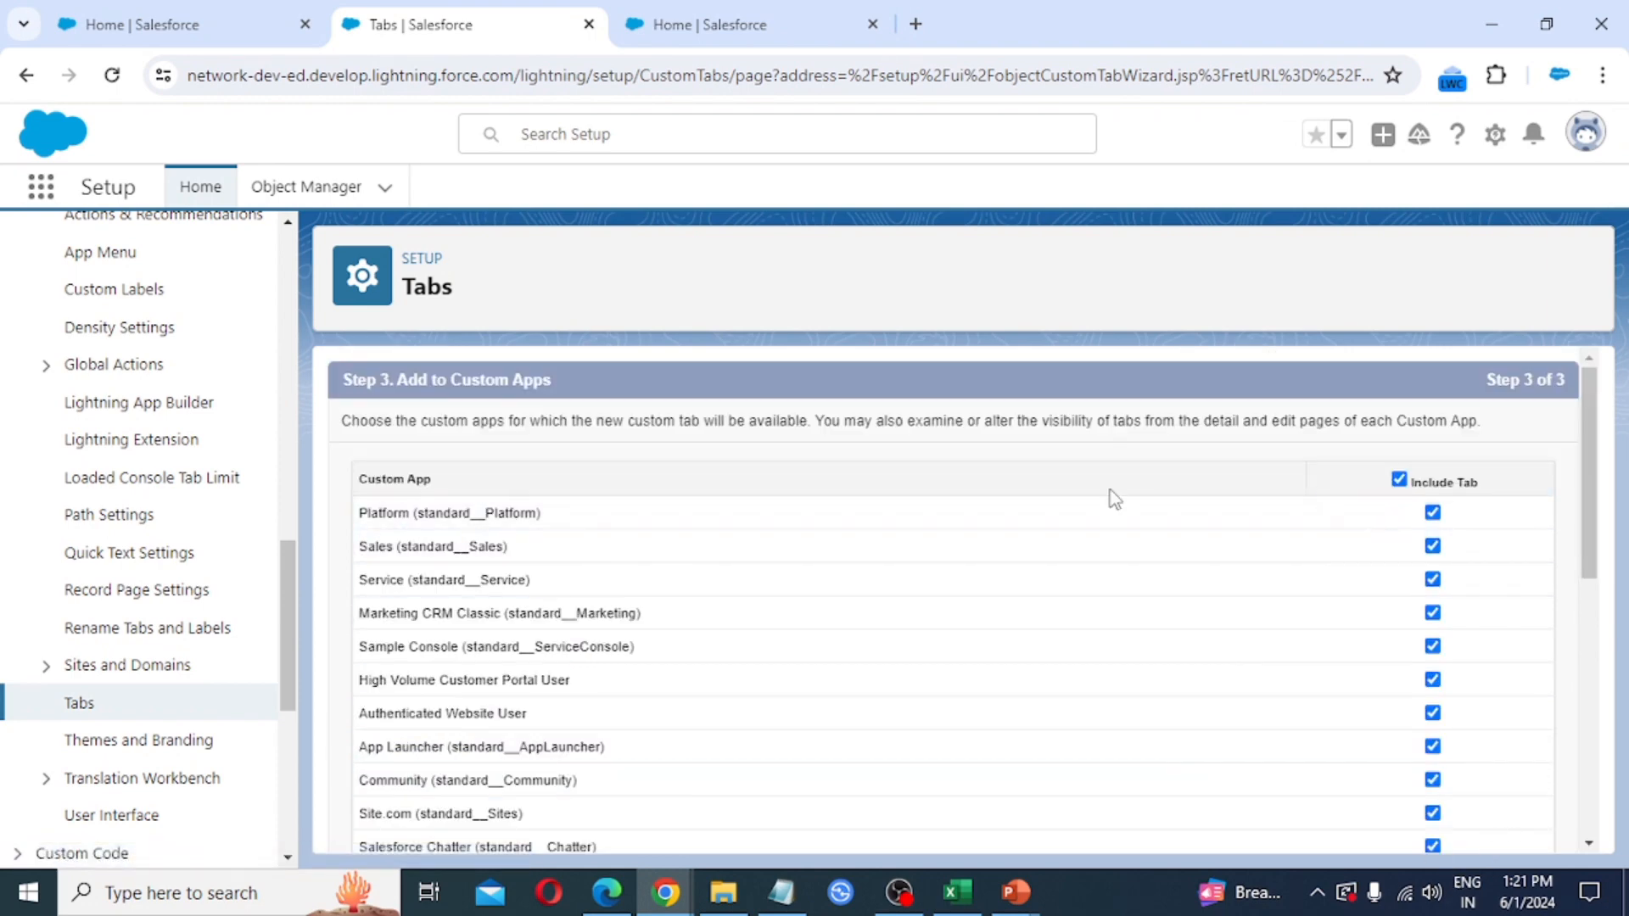
left_click(1399, 481)
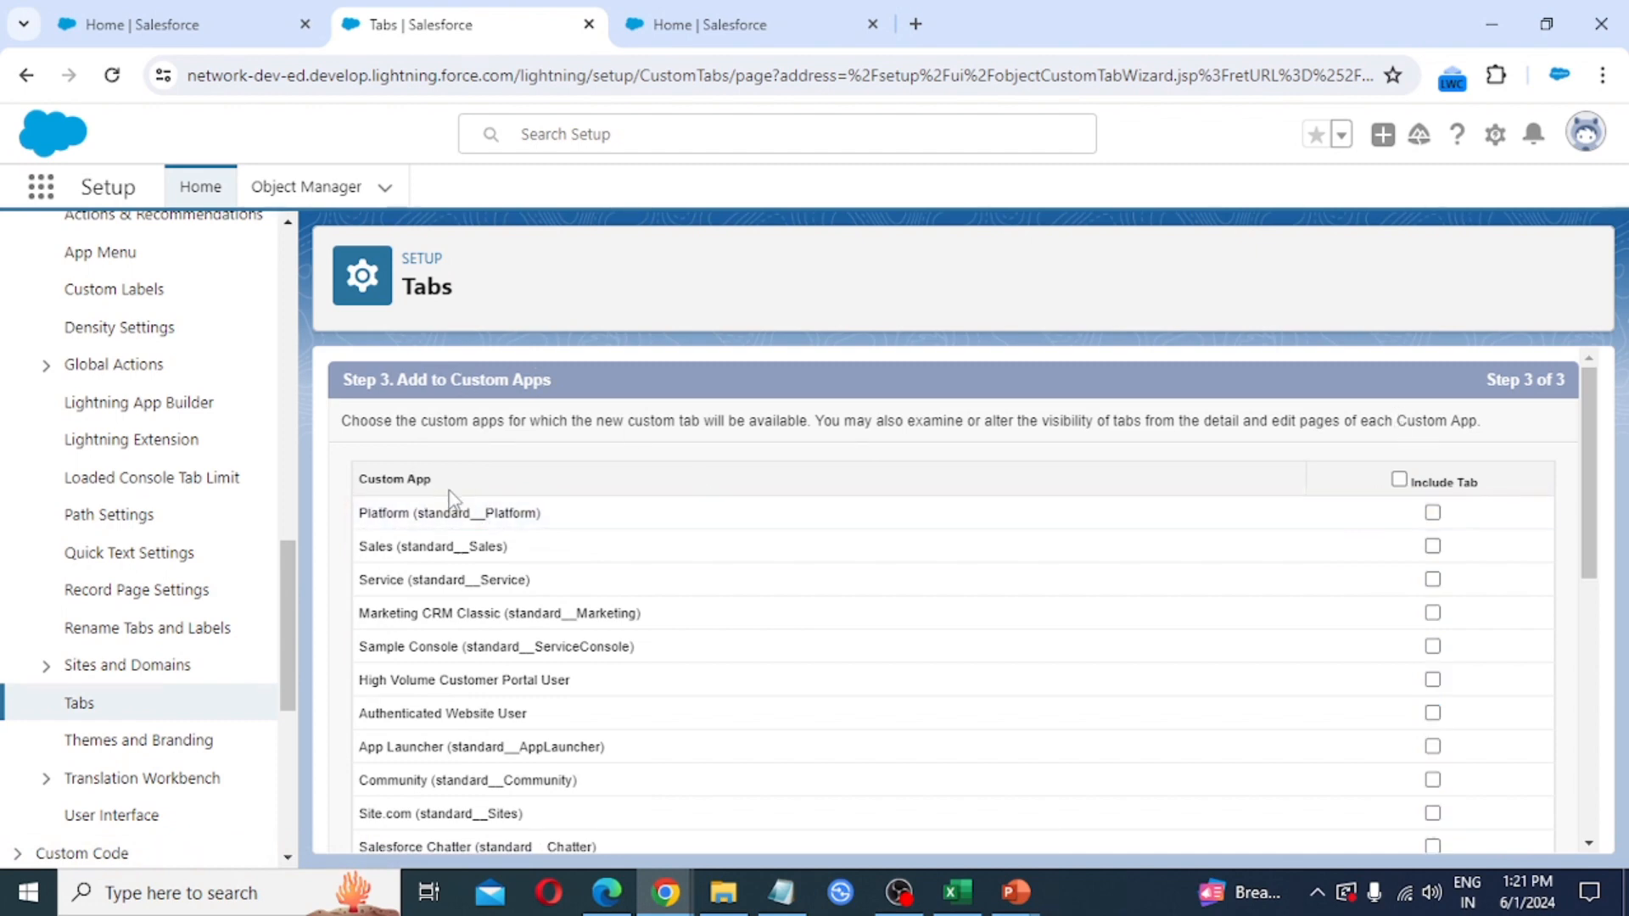
scroll(449, 499, "down", 7)
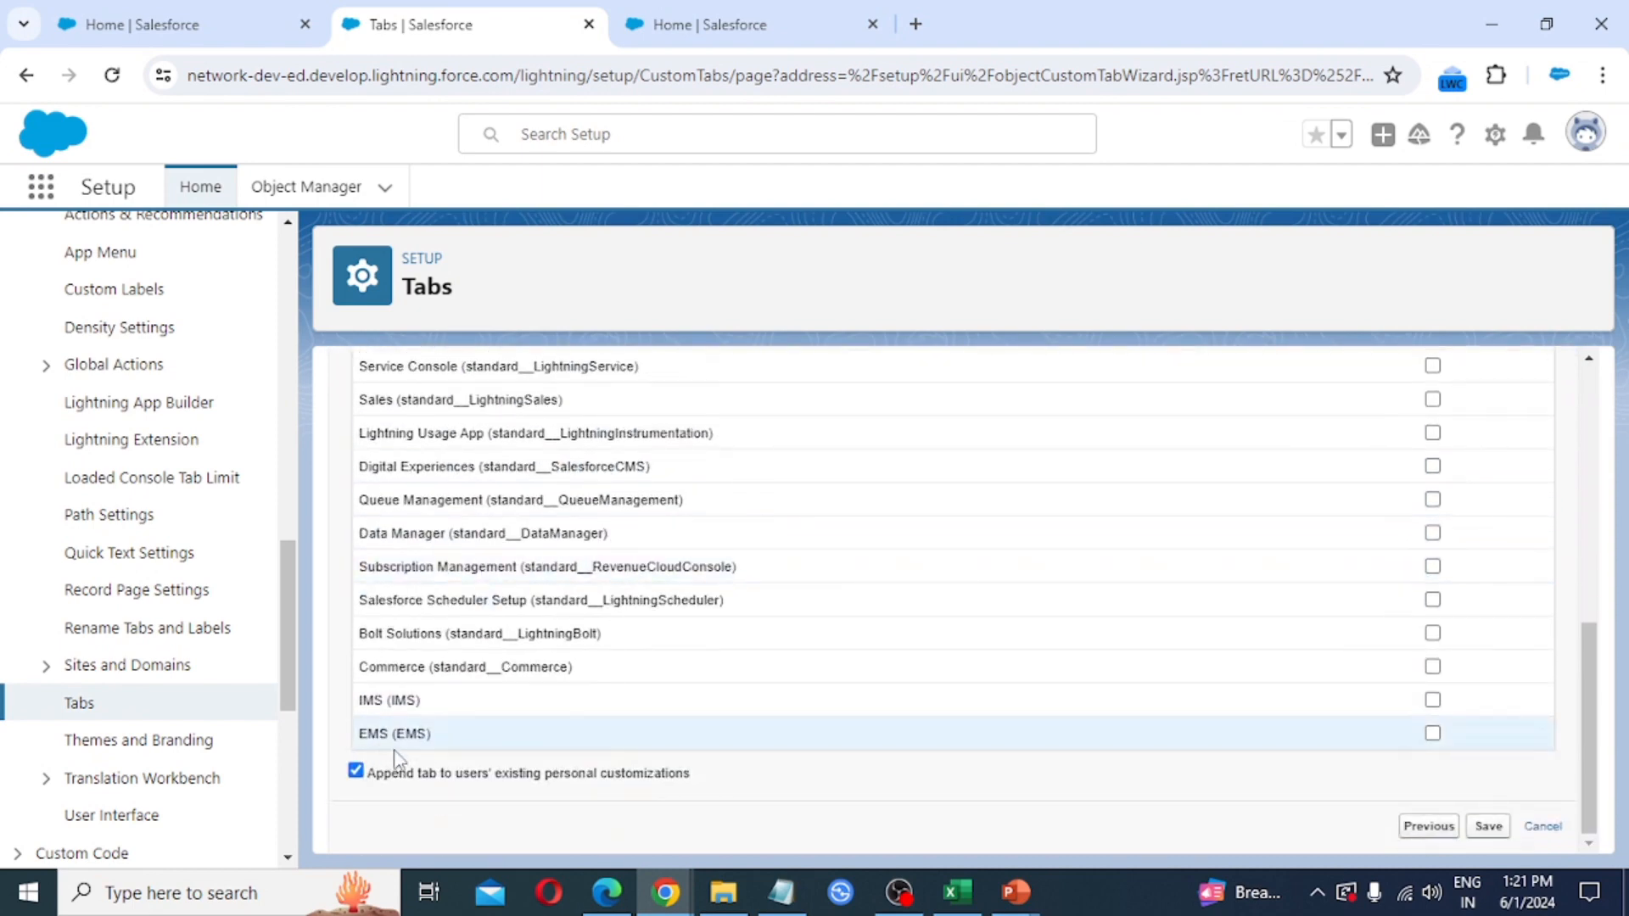
left_click(1432, 735)
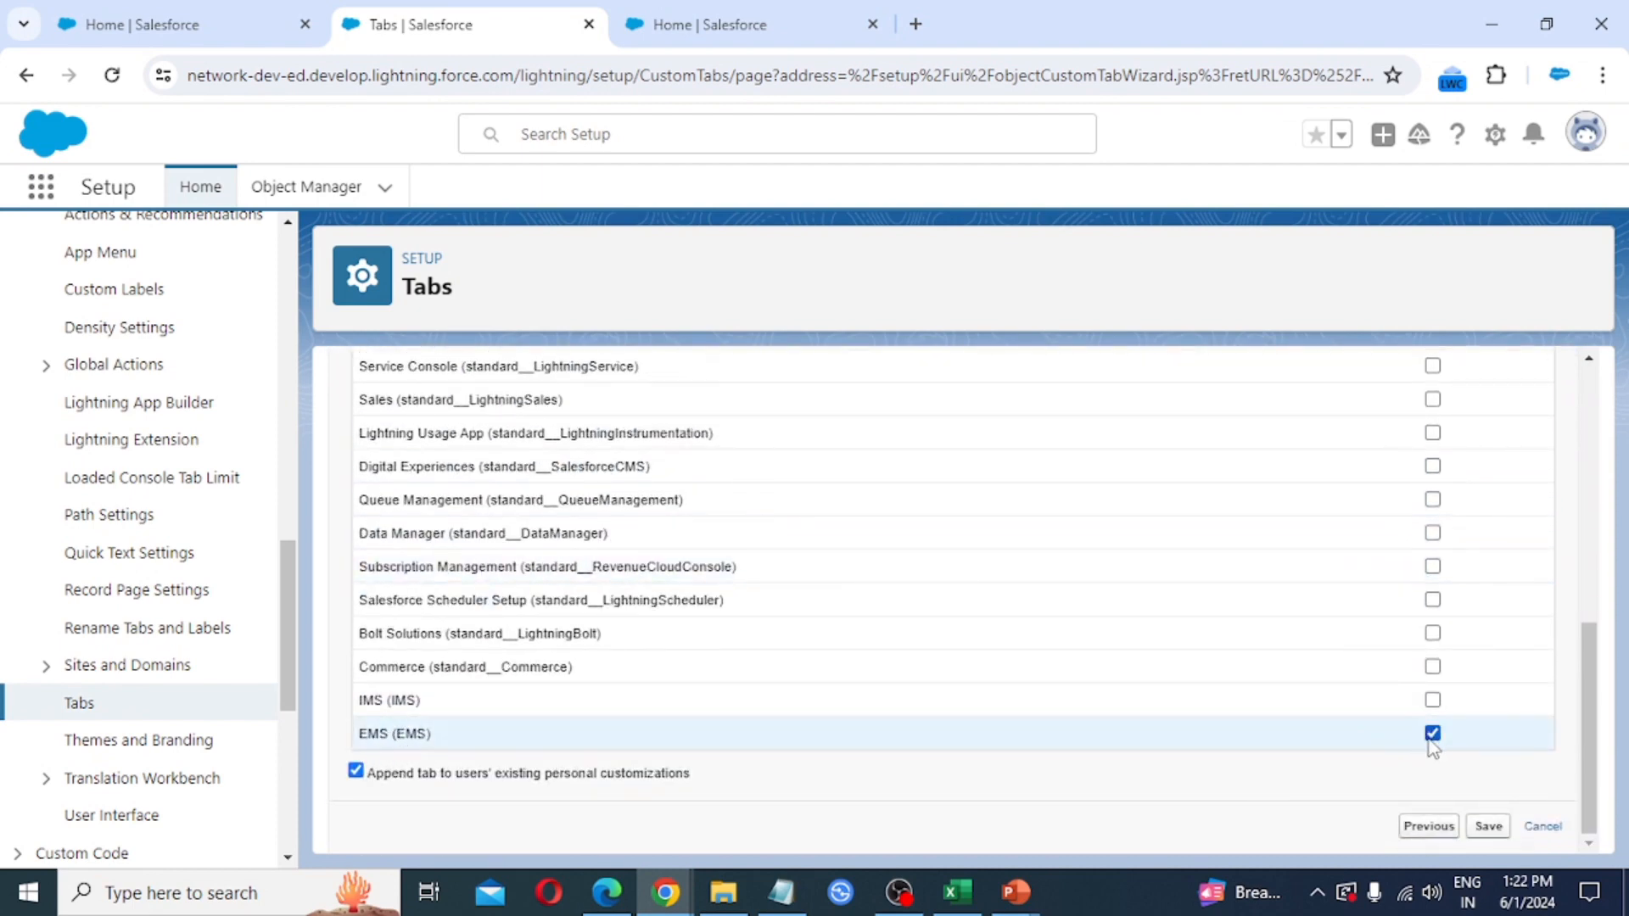
left_click(1490, 828)
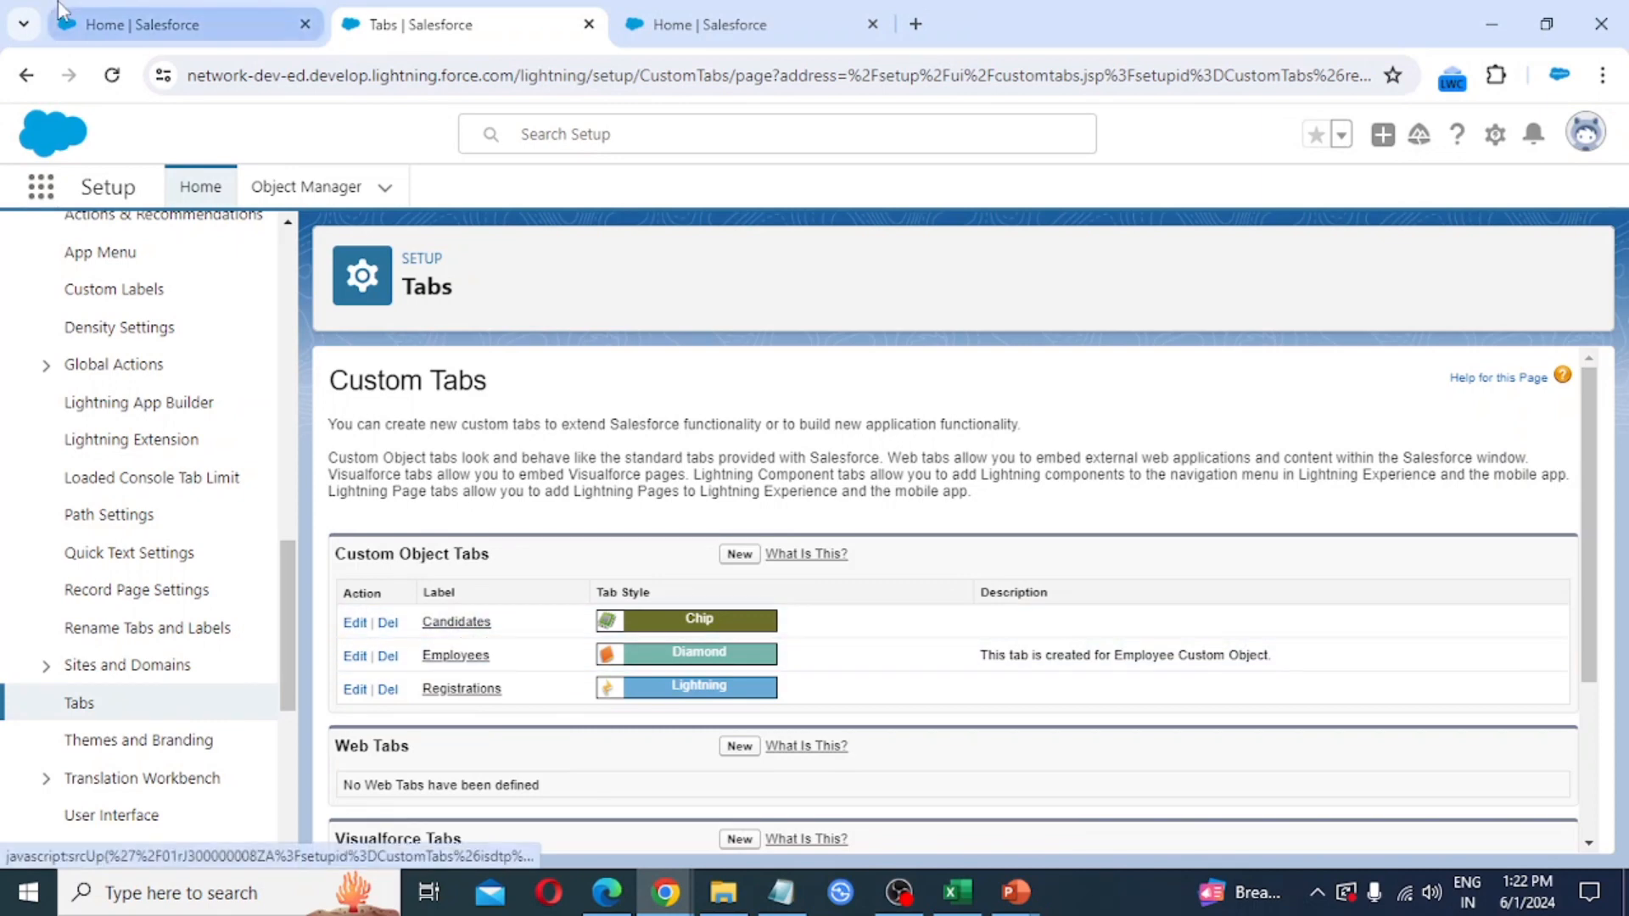
Open Candidates in the EMS app and examine its list views and the fields of the New Candidate form.
left_click(121, 37)
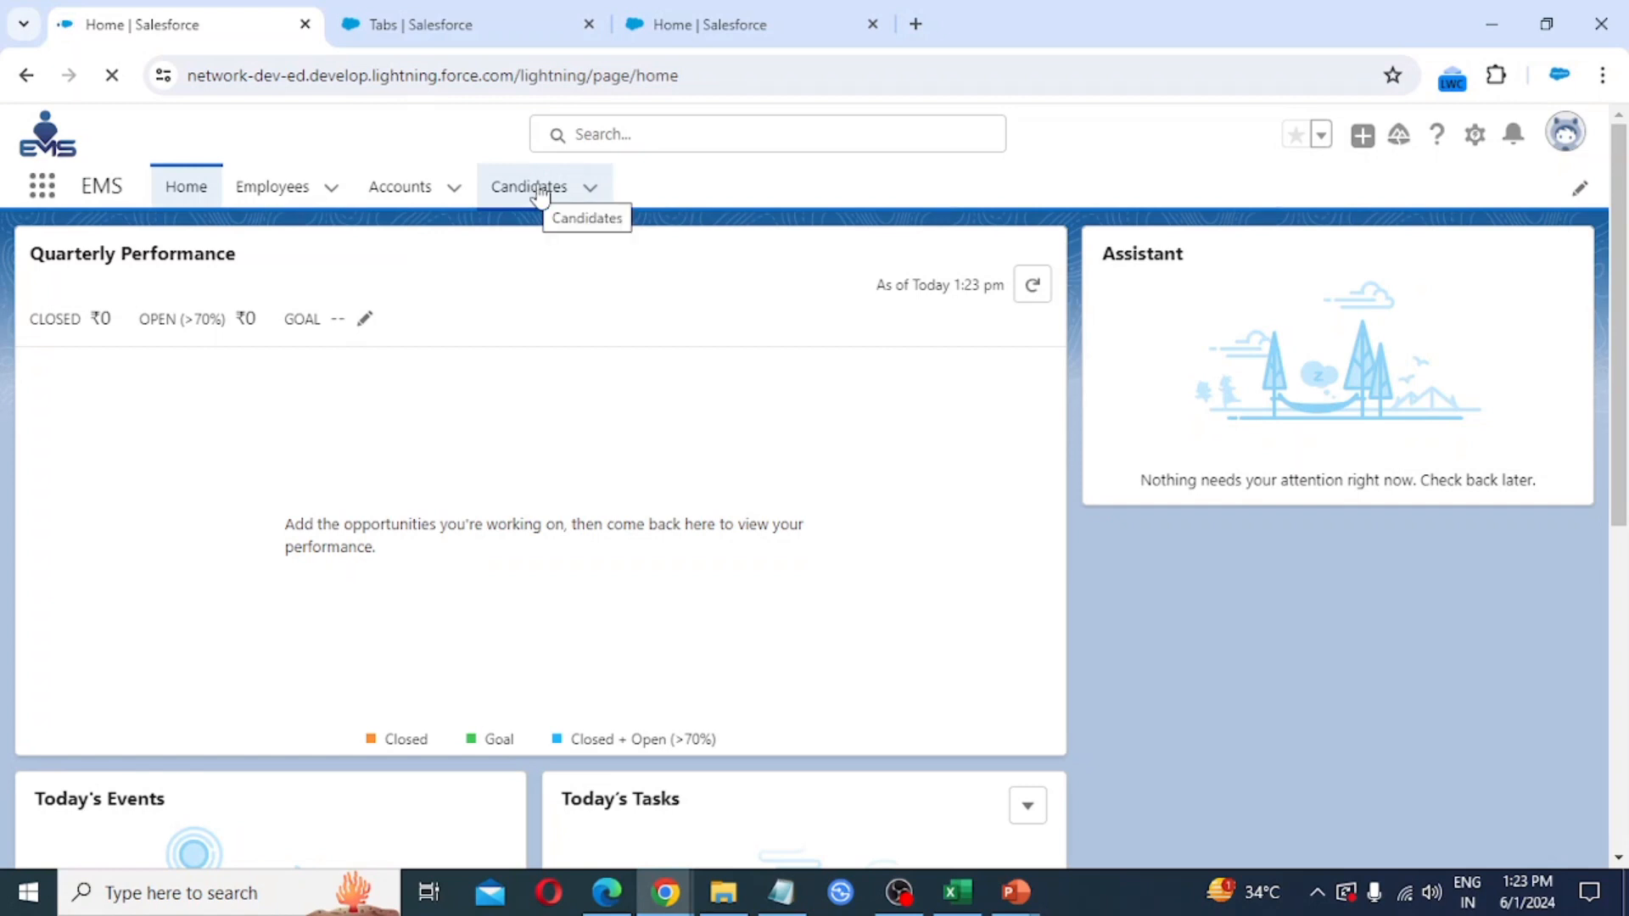
left_click(531, 197)
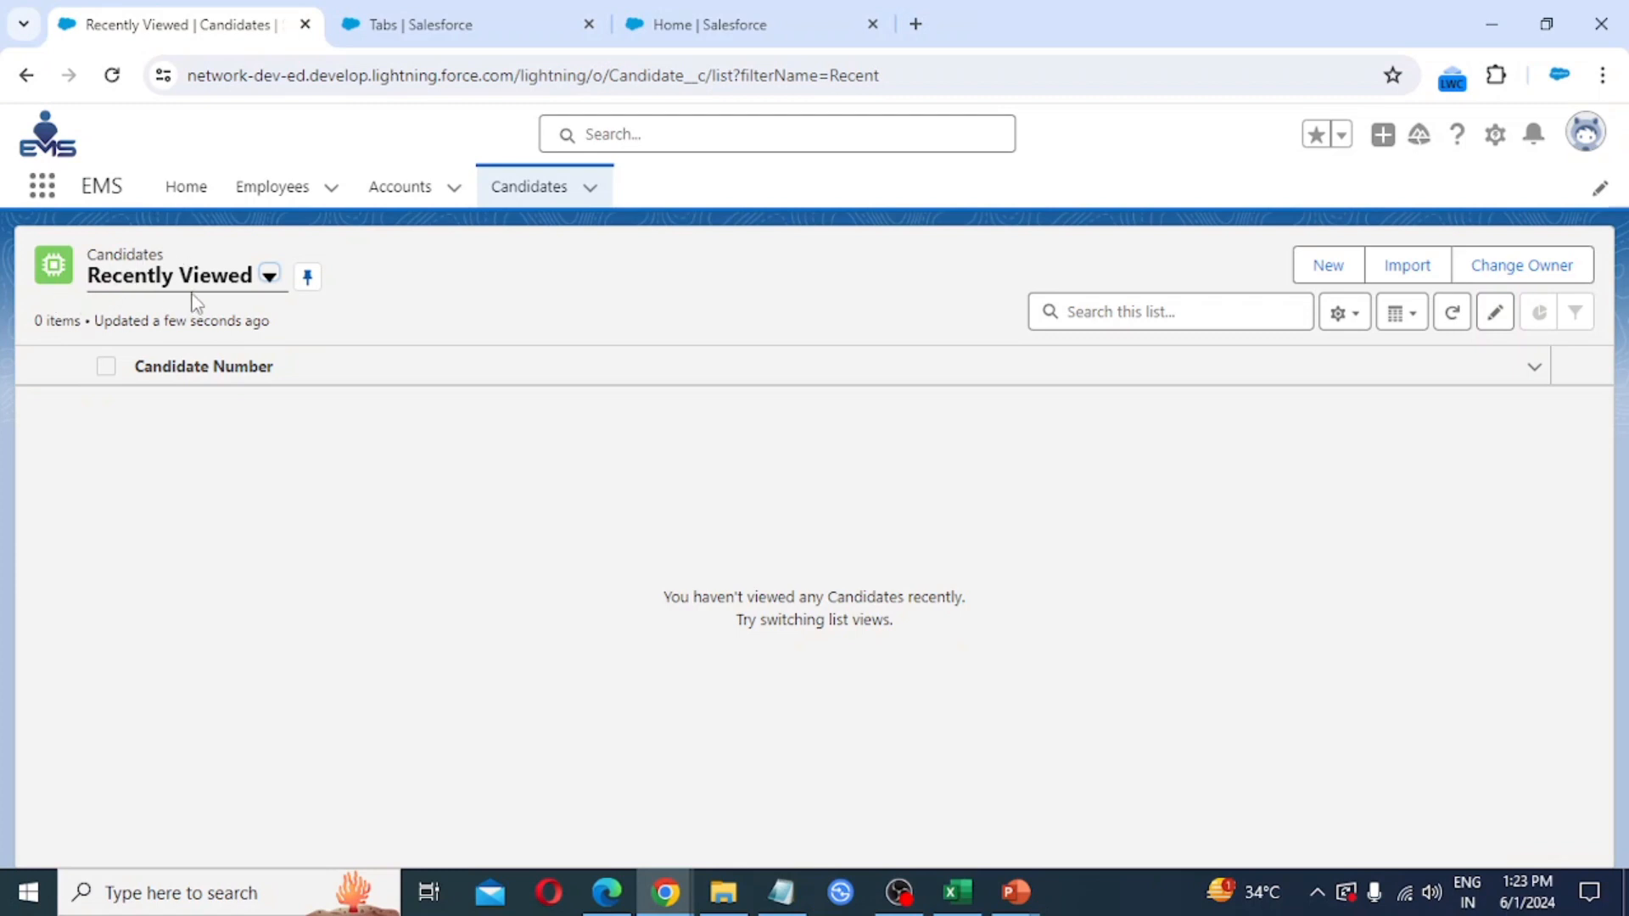
left_click(269, 278)
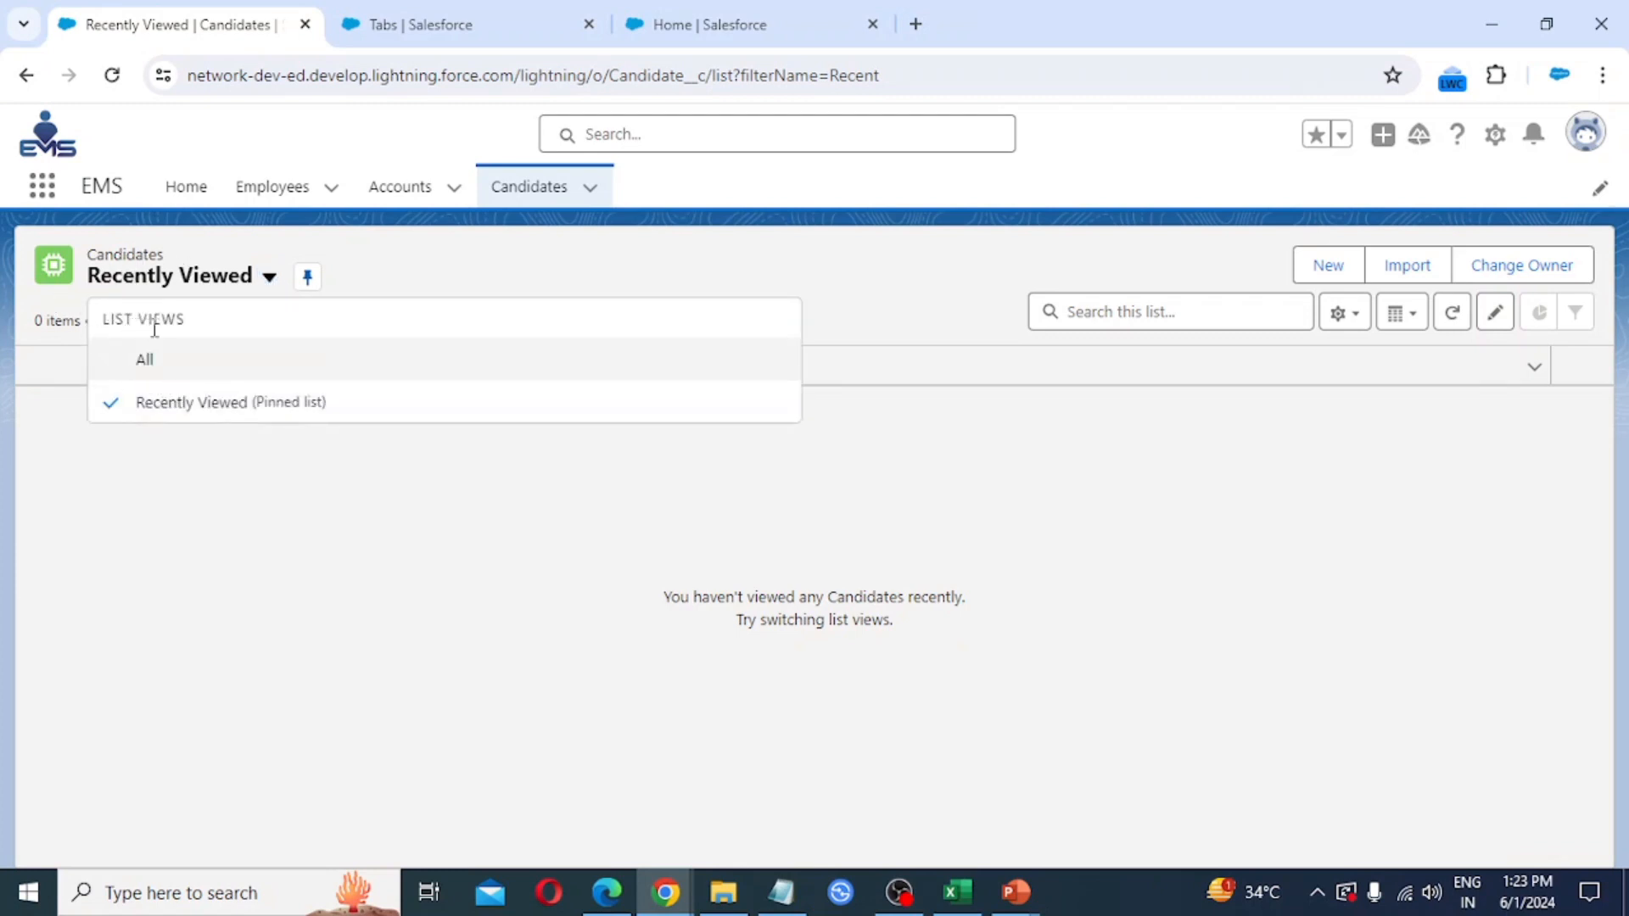
left_click(419, 552)
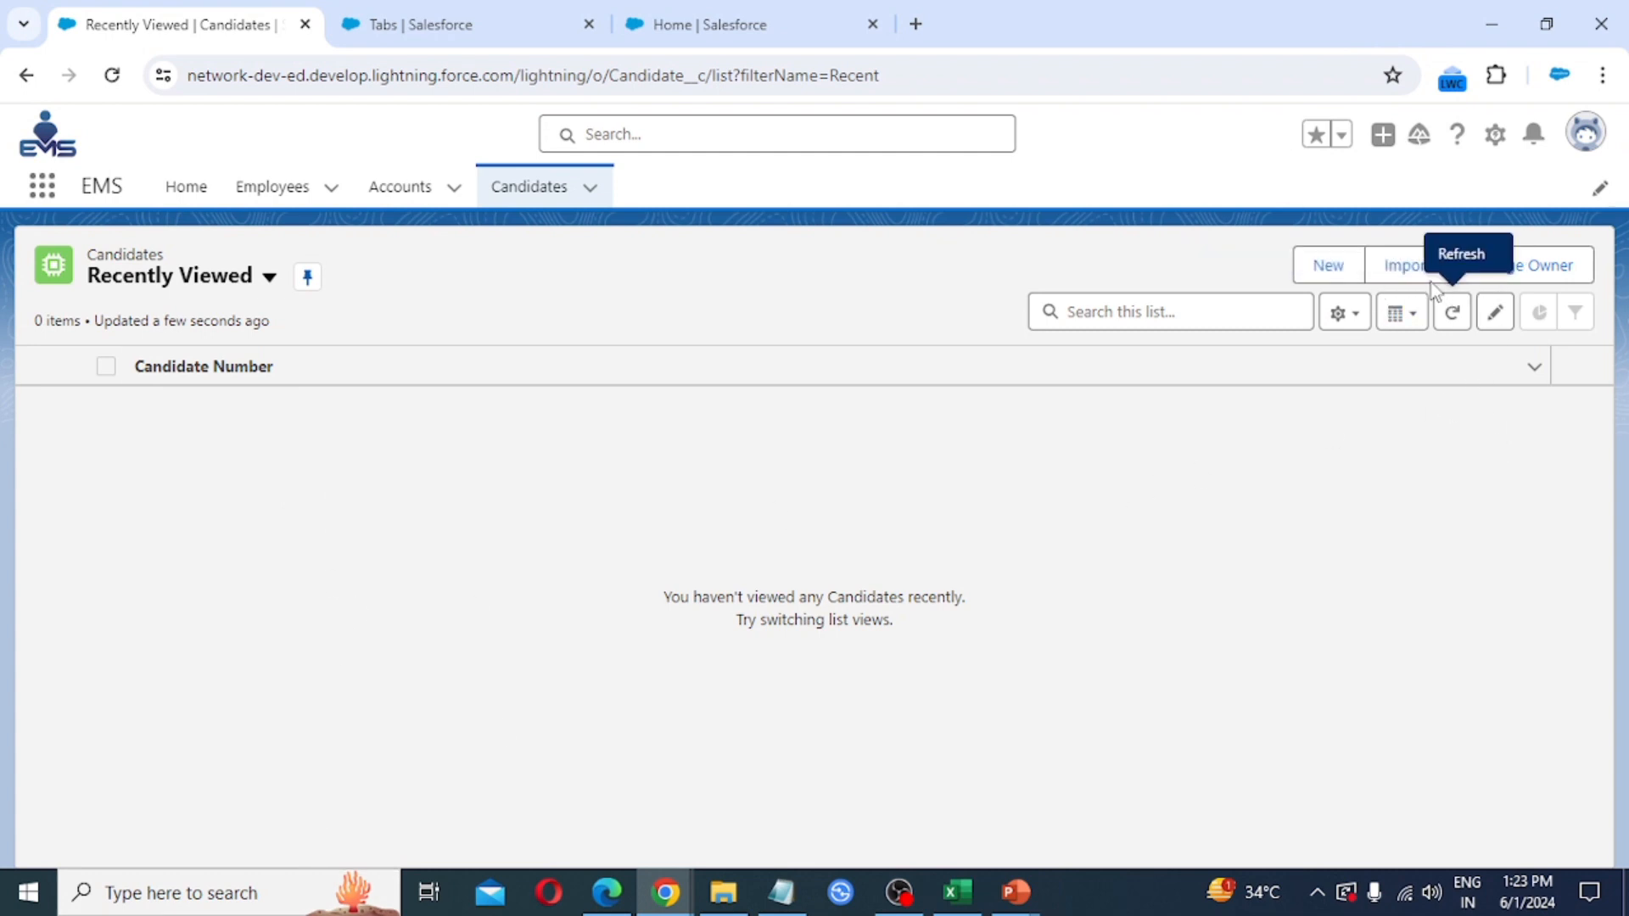
left_click(1329, 266)
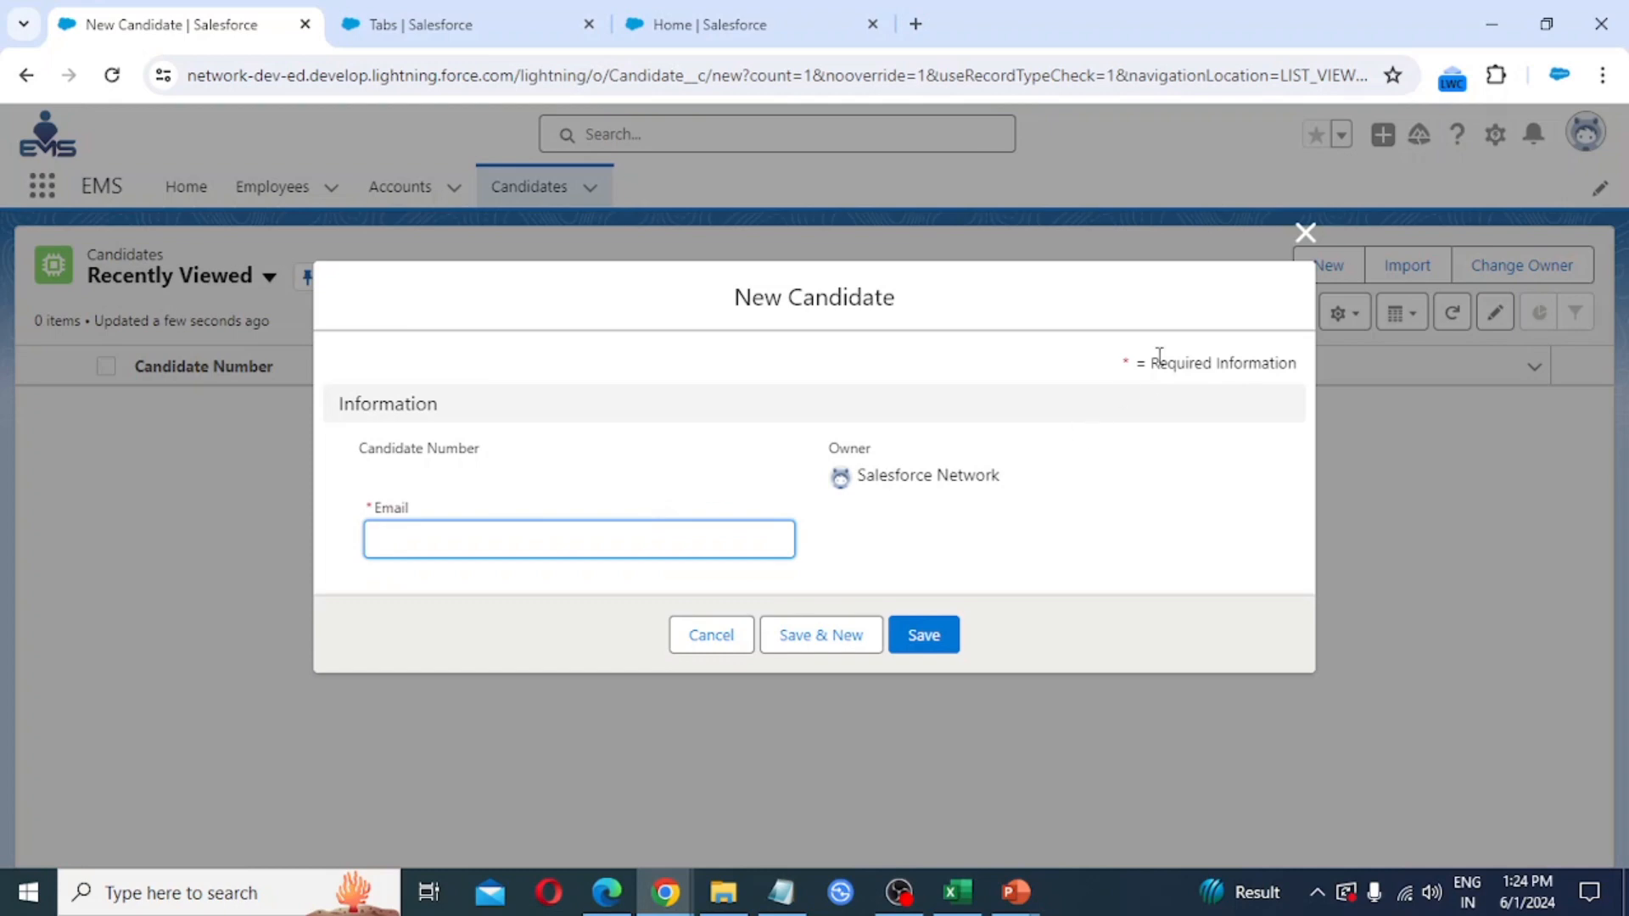
left_click(1304, 236)
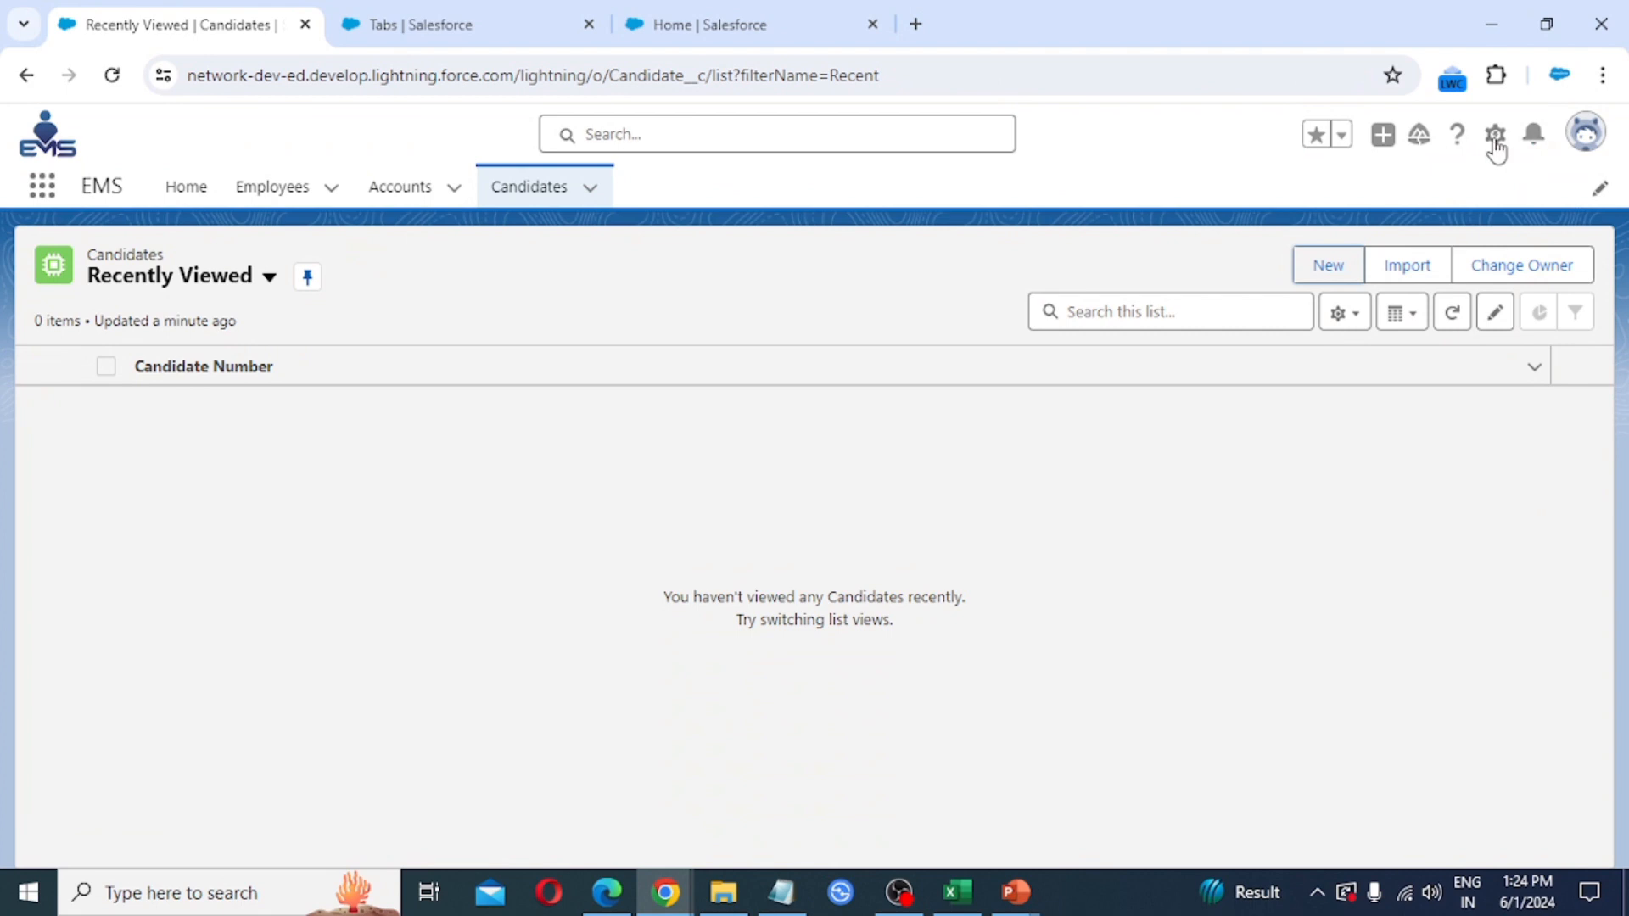
Open the Candidate object's setup and edit its Candidate Layout page layout.
left_click(1496, 142)
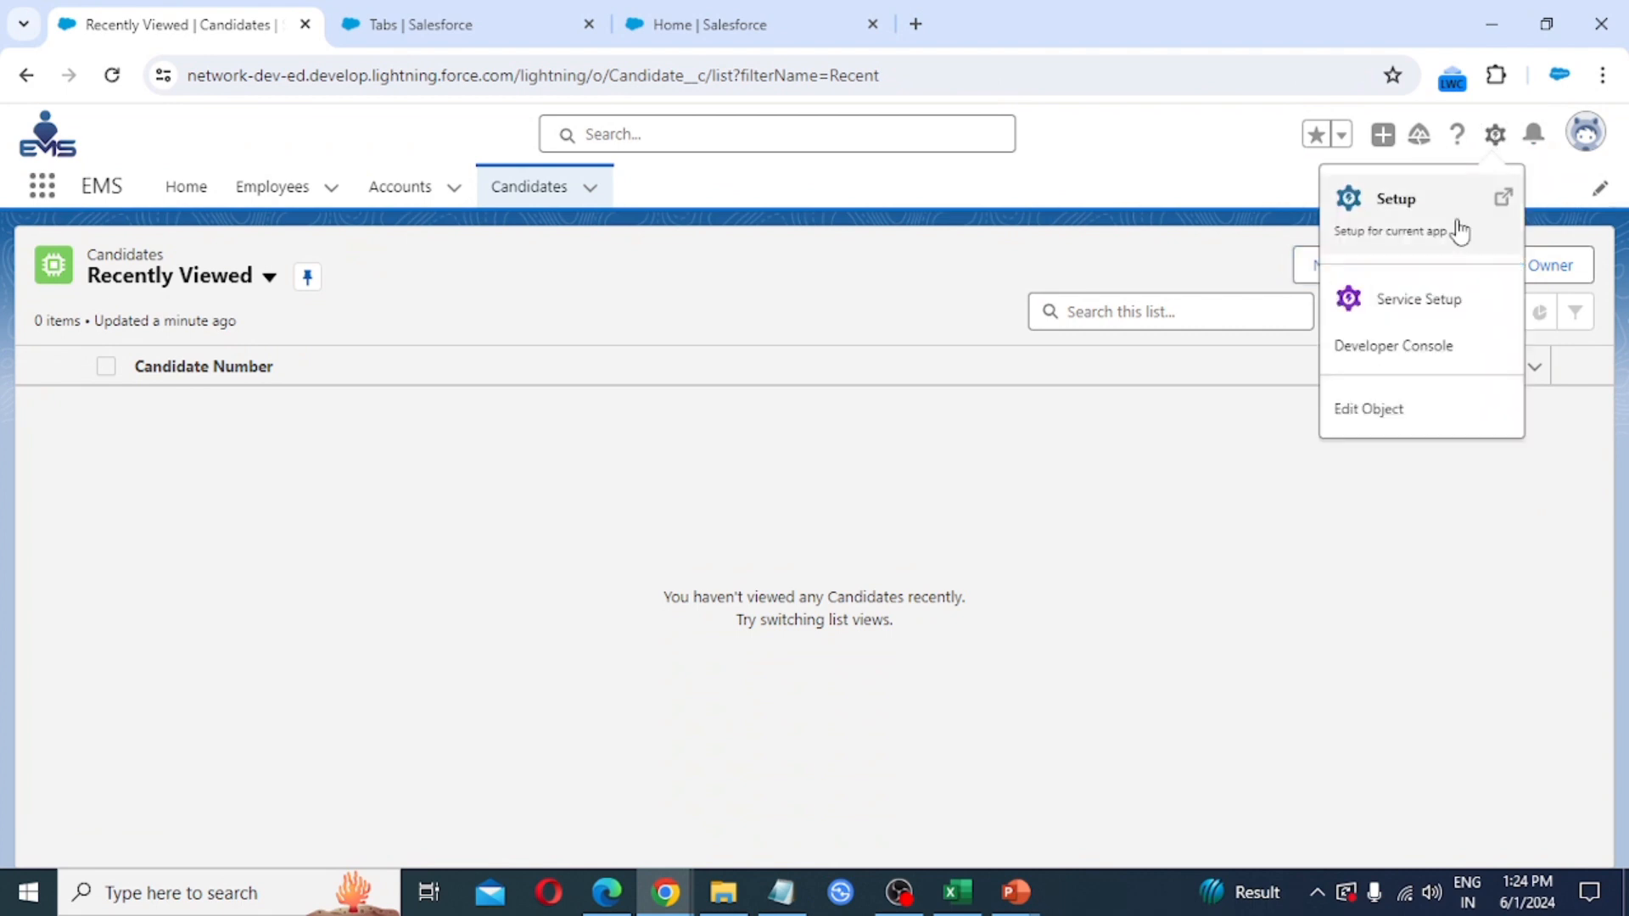
left_click(1384, 412)
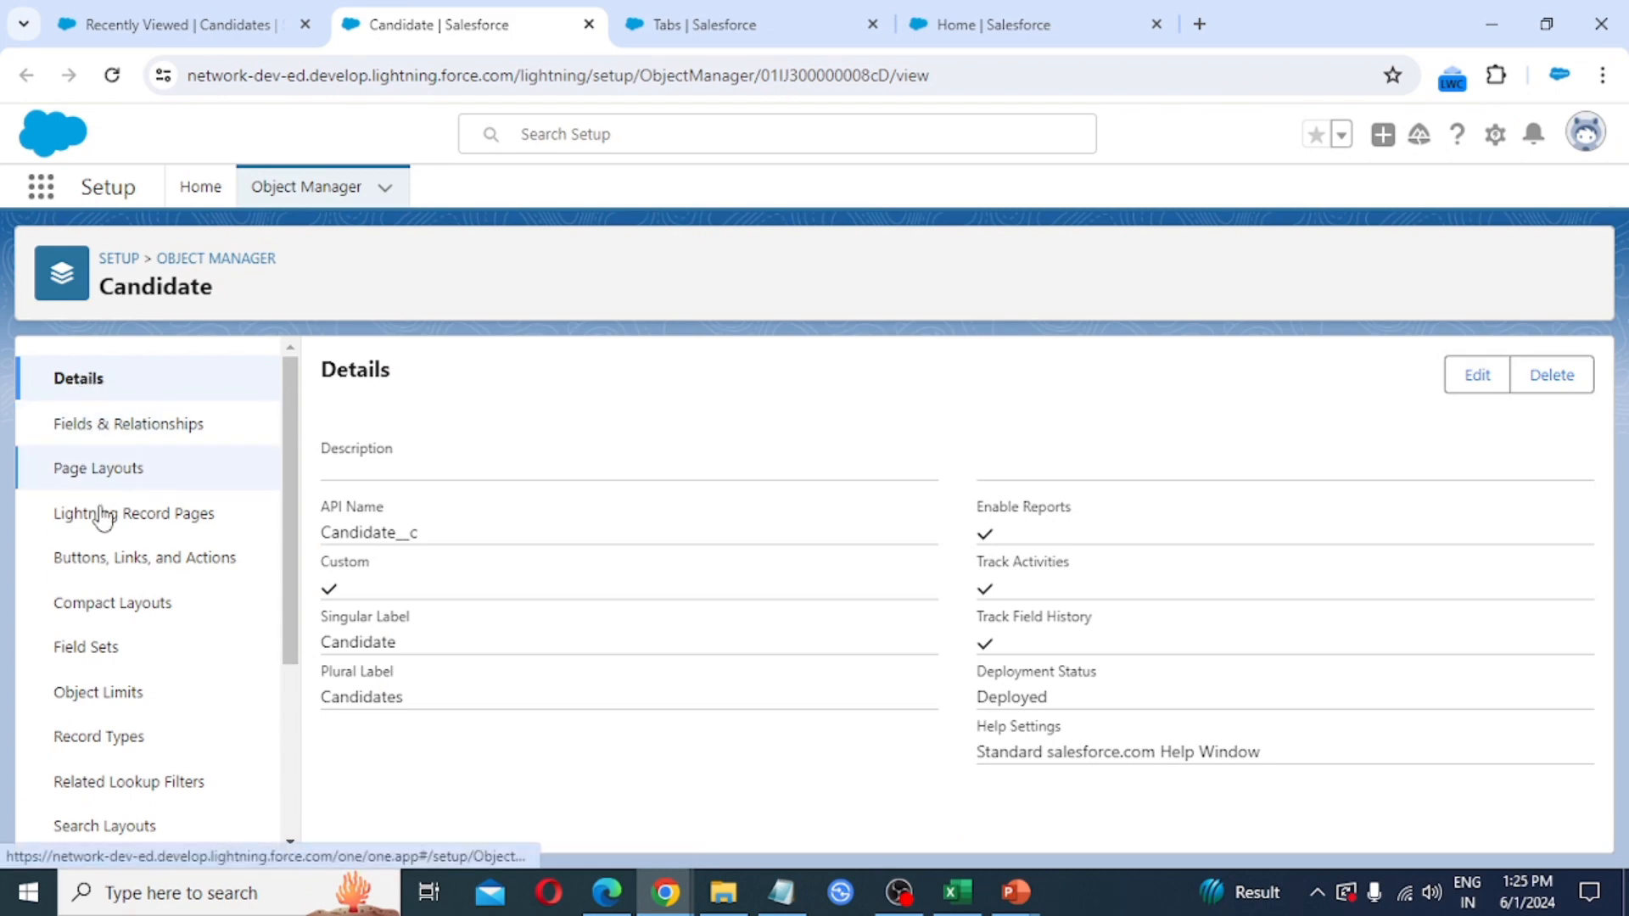
scroll(123, 691, "down", 3)
scroll(123, 690, "up", 3)
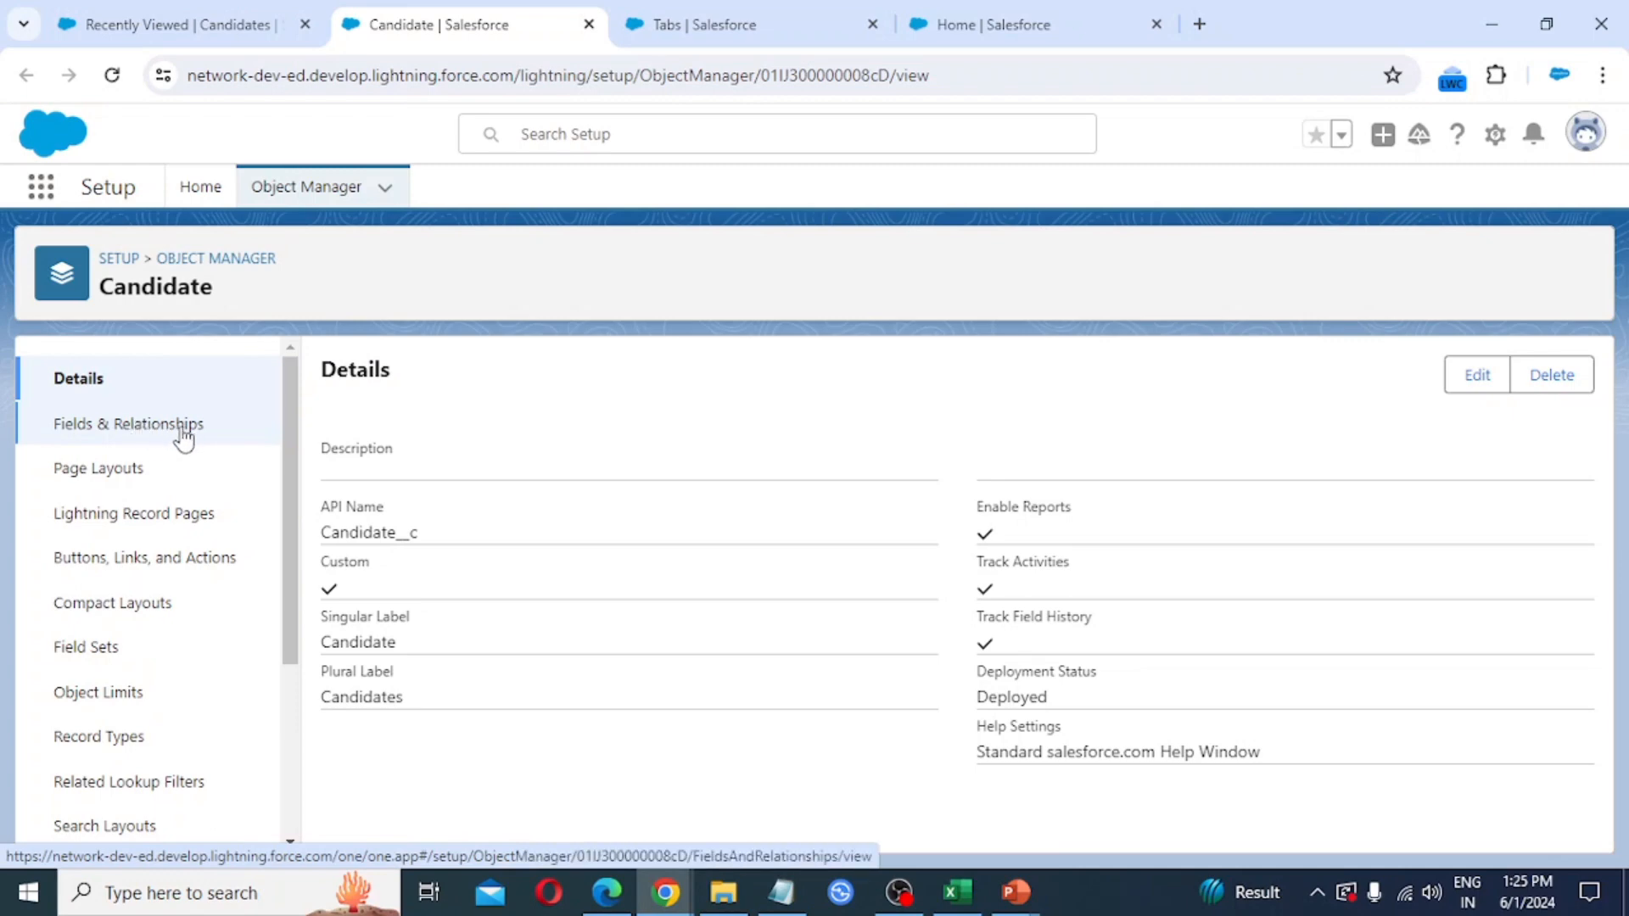
left_click(114, 472)
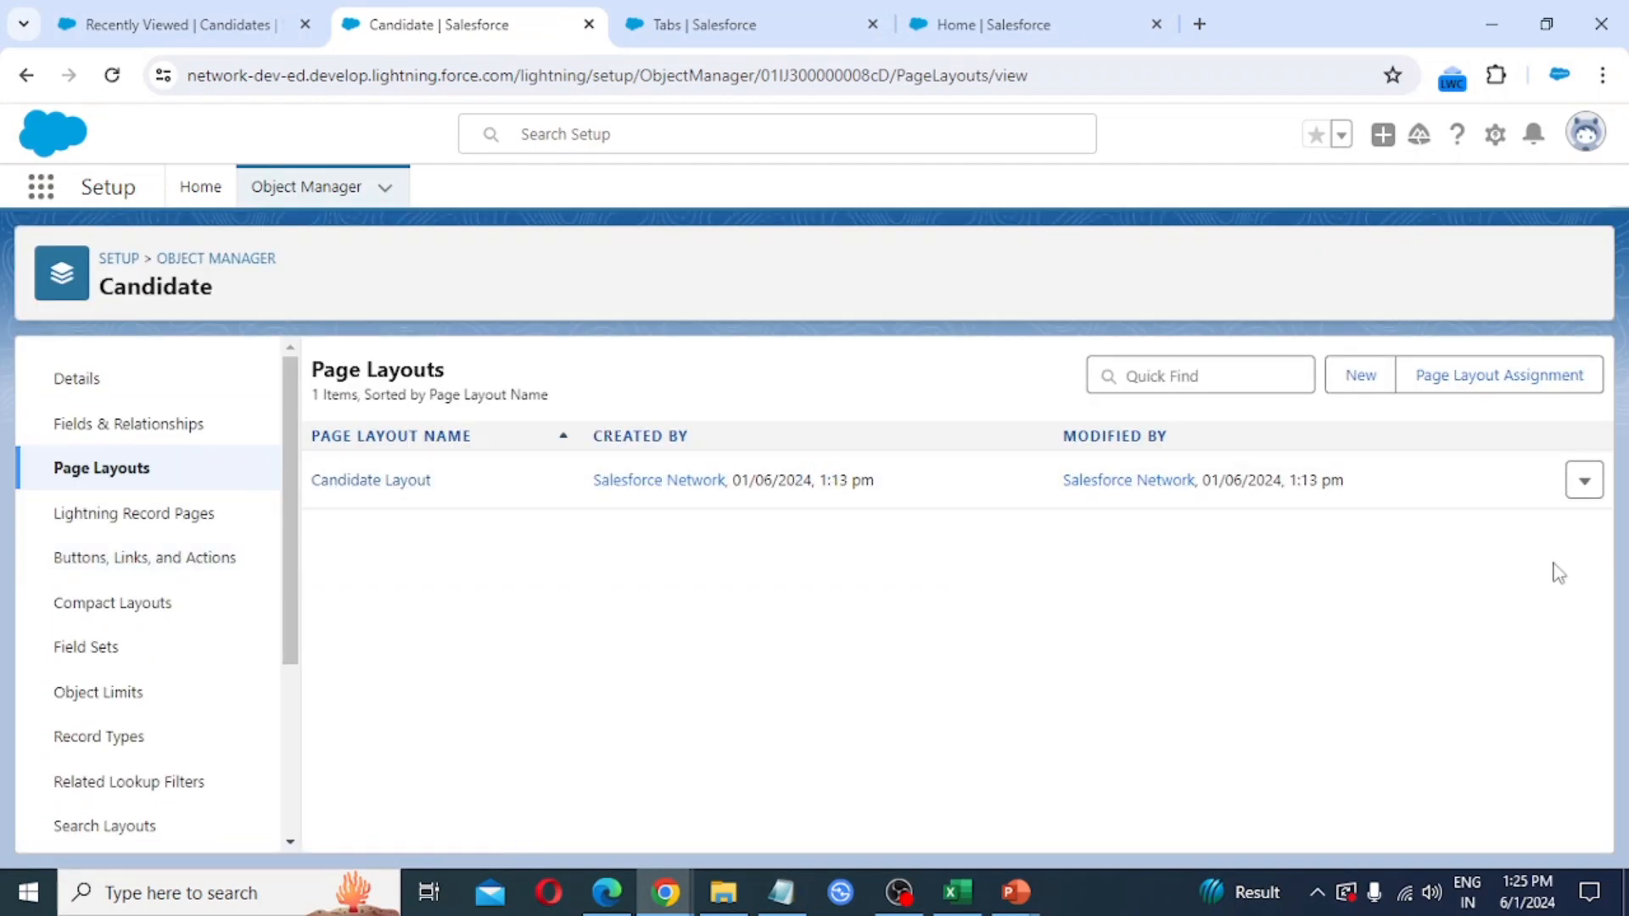
left_click(1584, 482)
left_click(1511, 542)
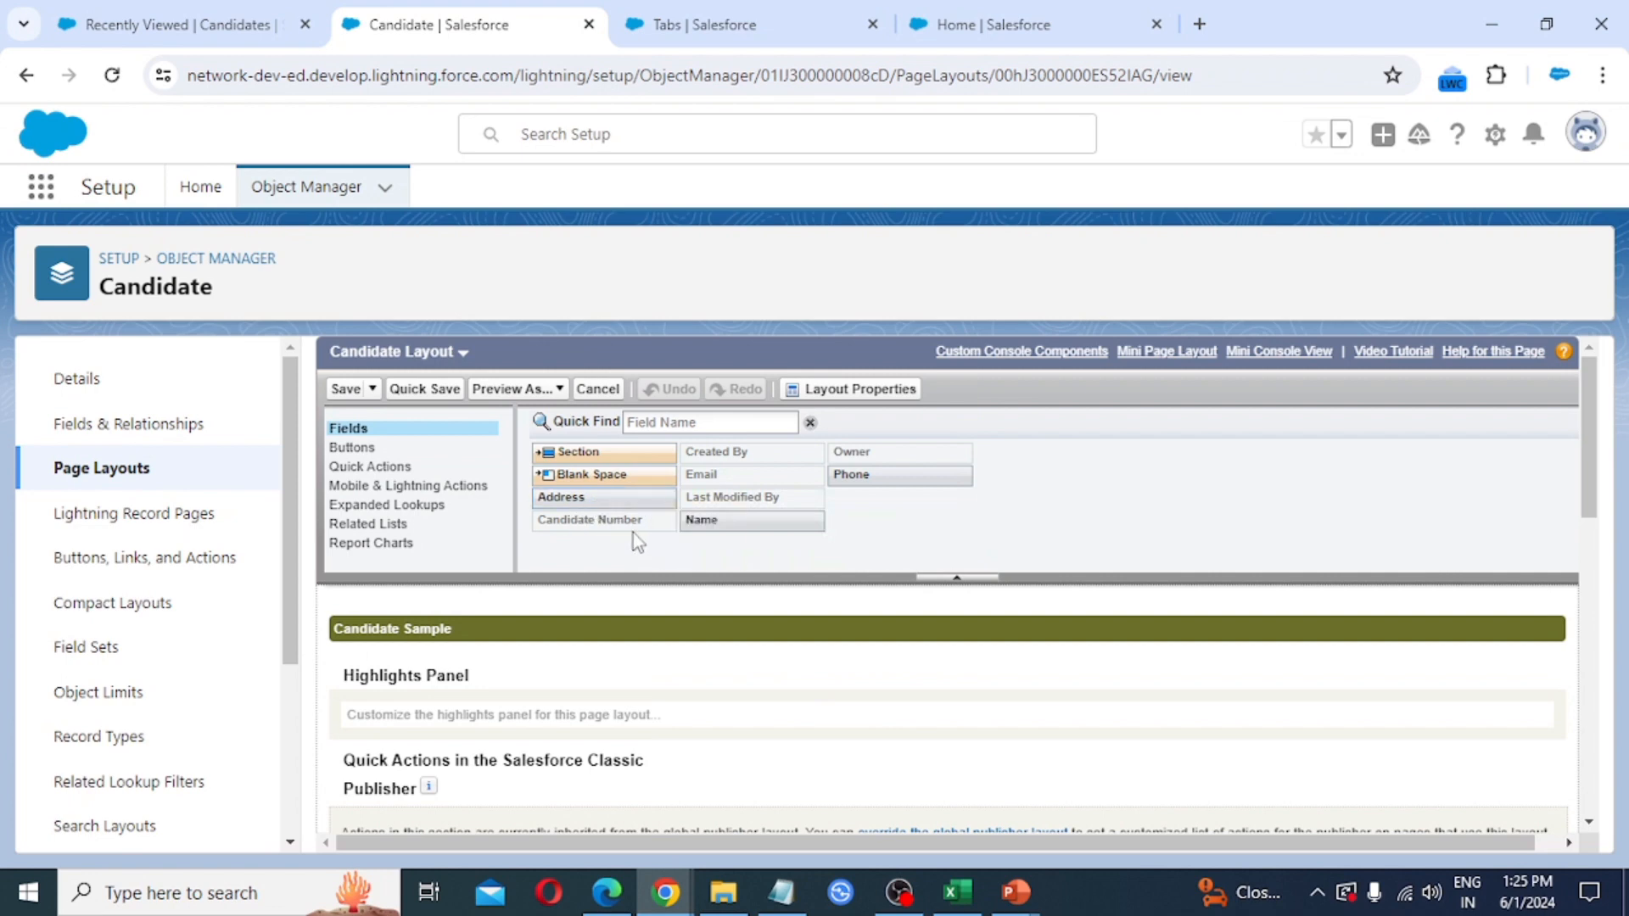
scroll(722, 567, "down", 2)
scroll(722, 567, "down", 4)
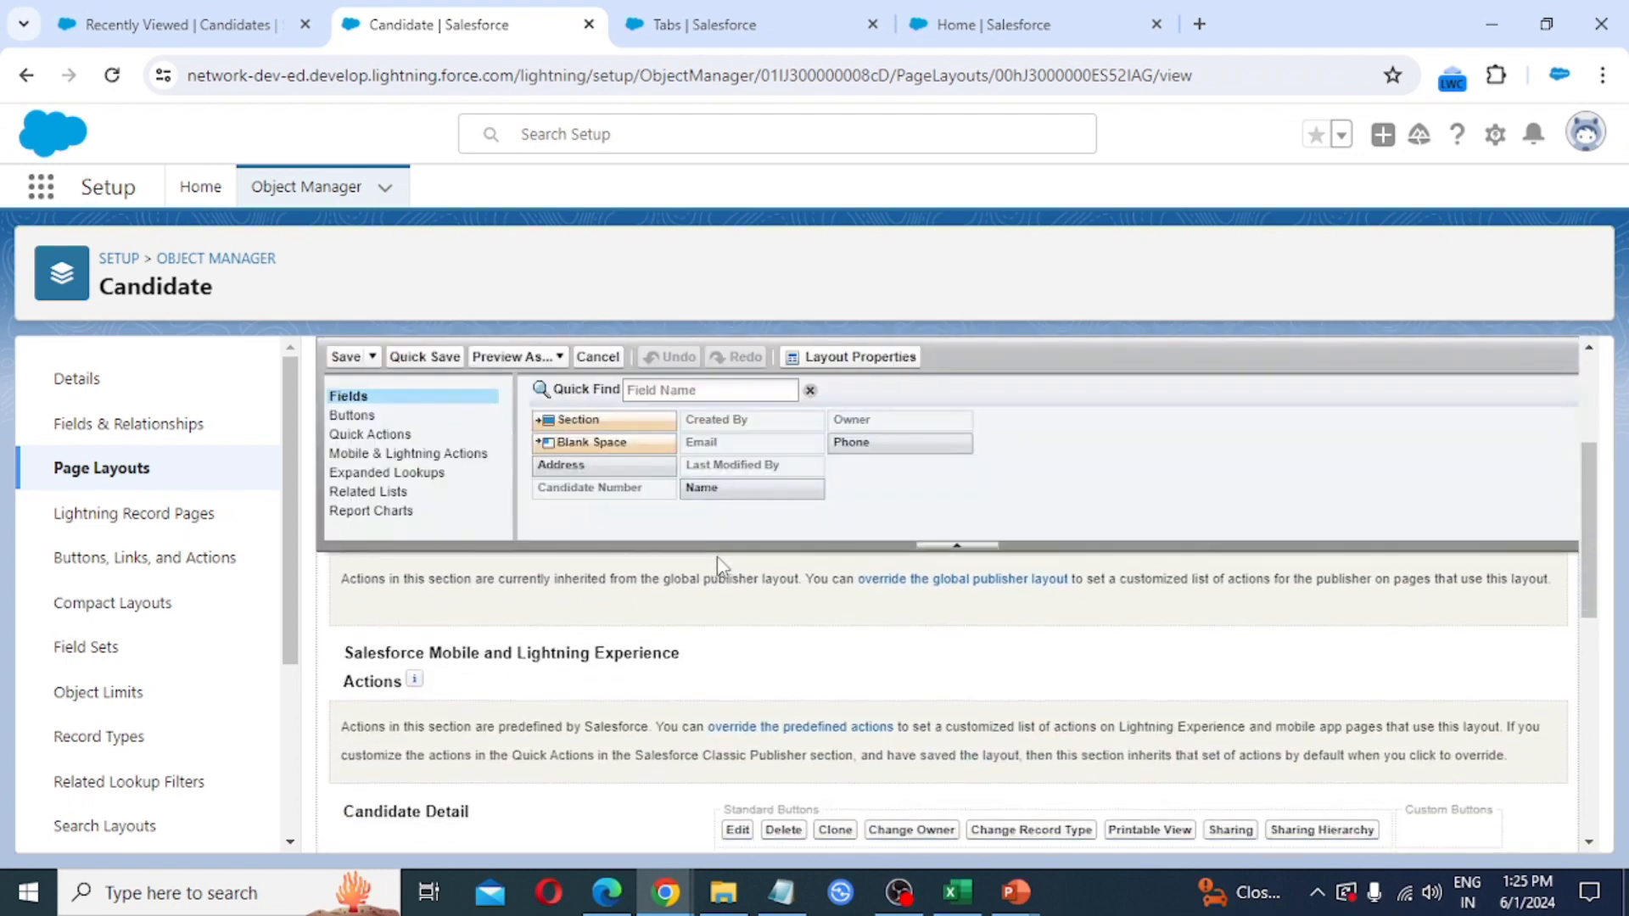
Add the Name, Phone and Address fields to the Information section of the Candidate page layout.
scroll(722, 567, "down", 2)
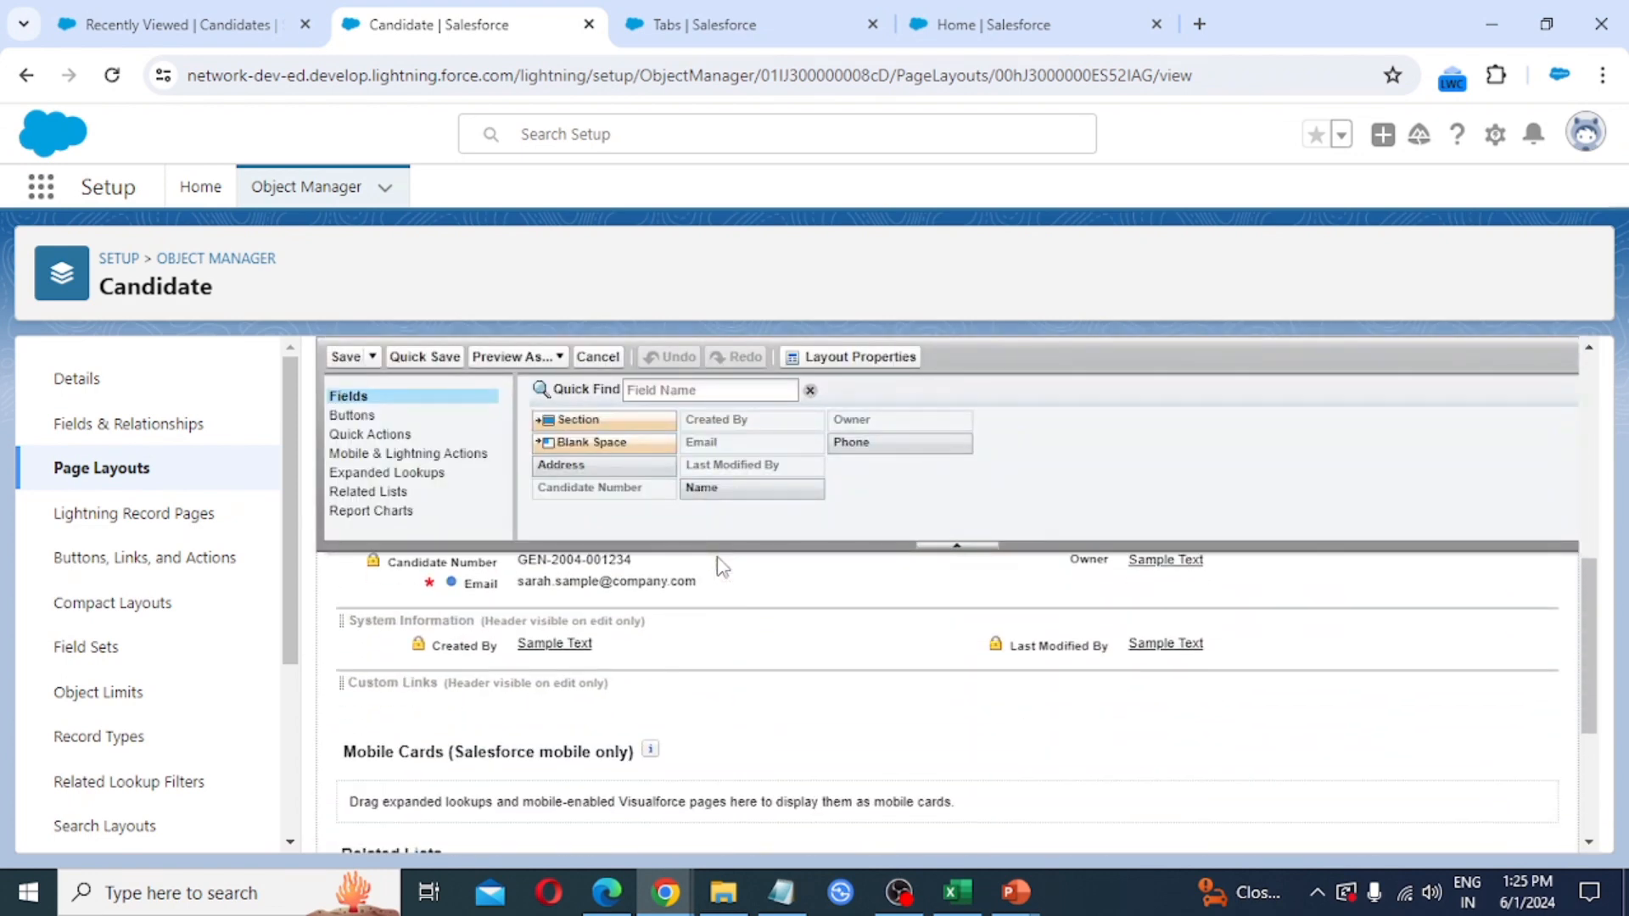
scroll(567, 636, "up", 2)
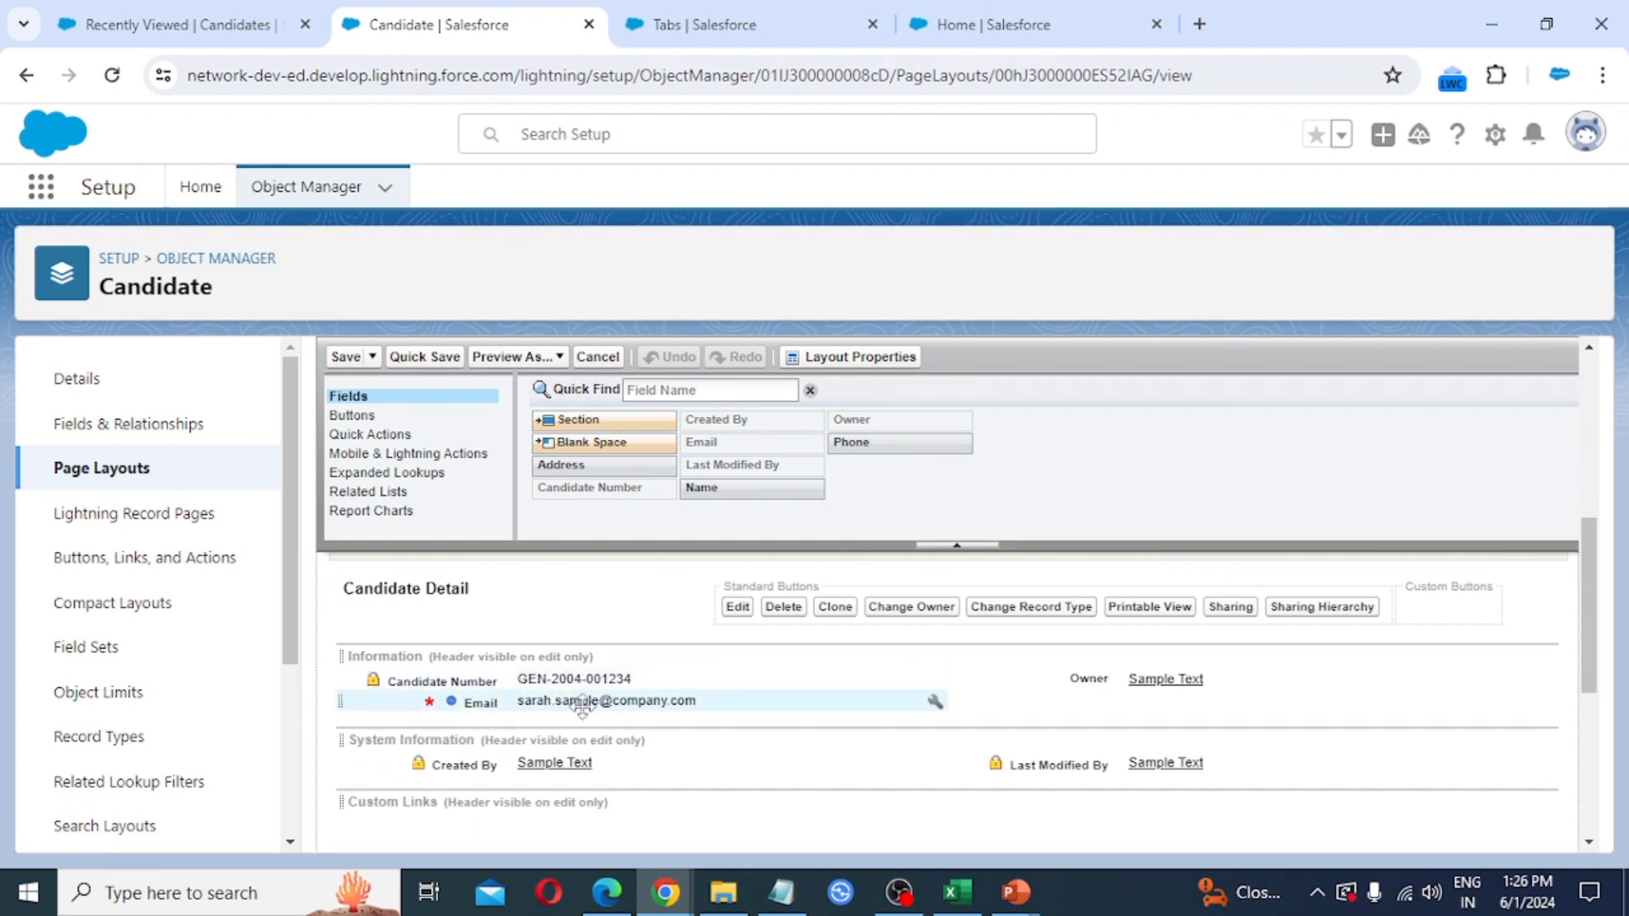
left_click_drag(709, 489, 585, 696)
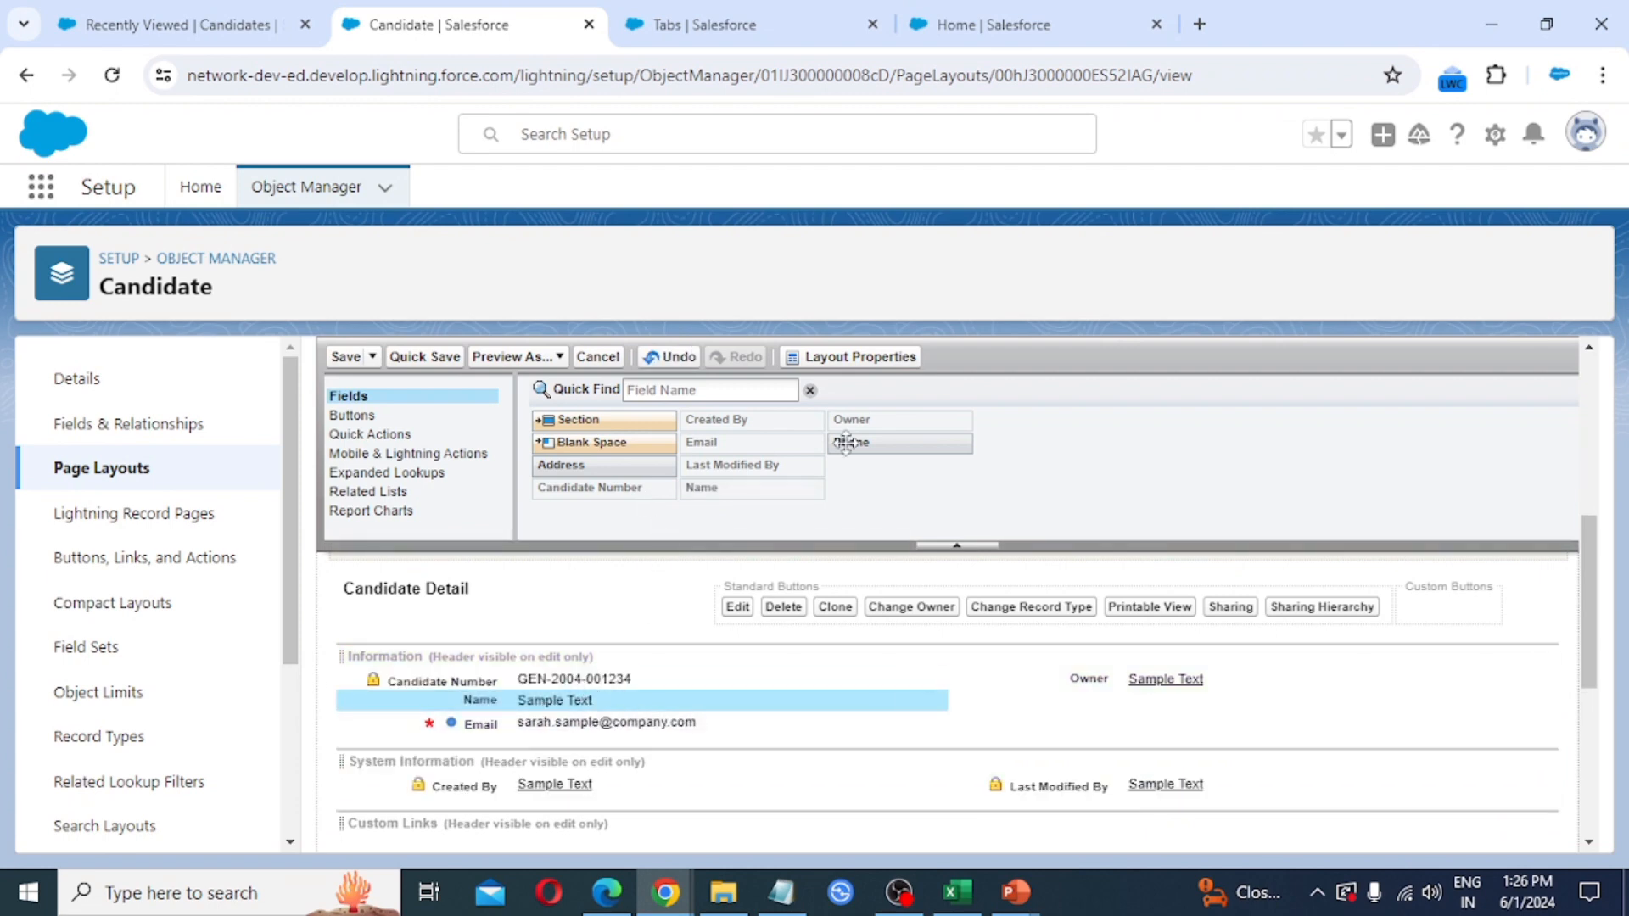
left_click_drag(846, 442, 618, 719)
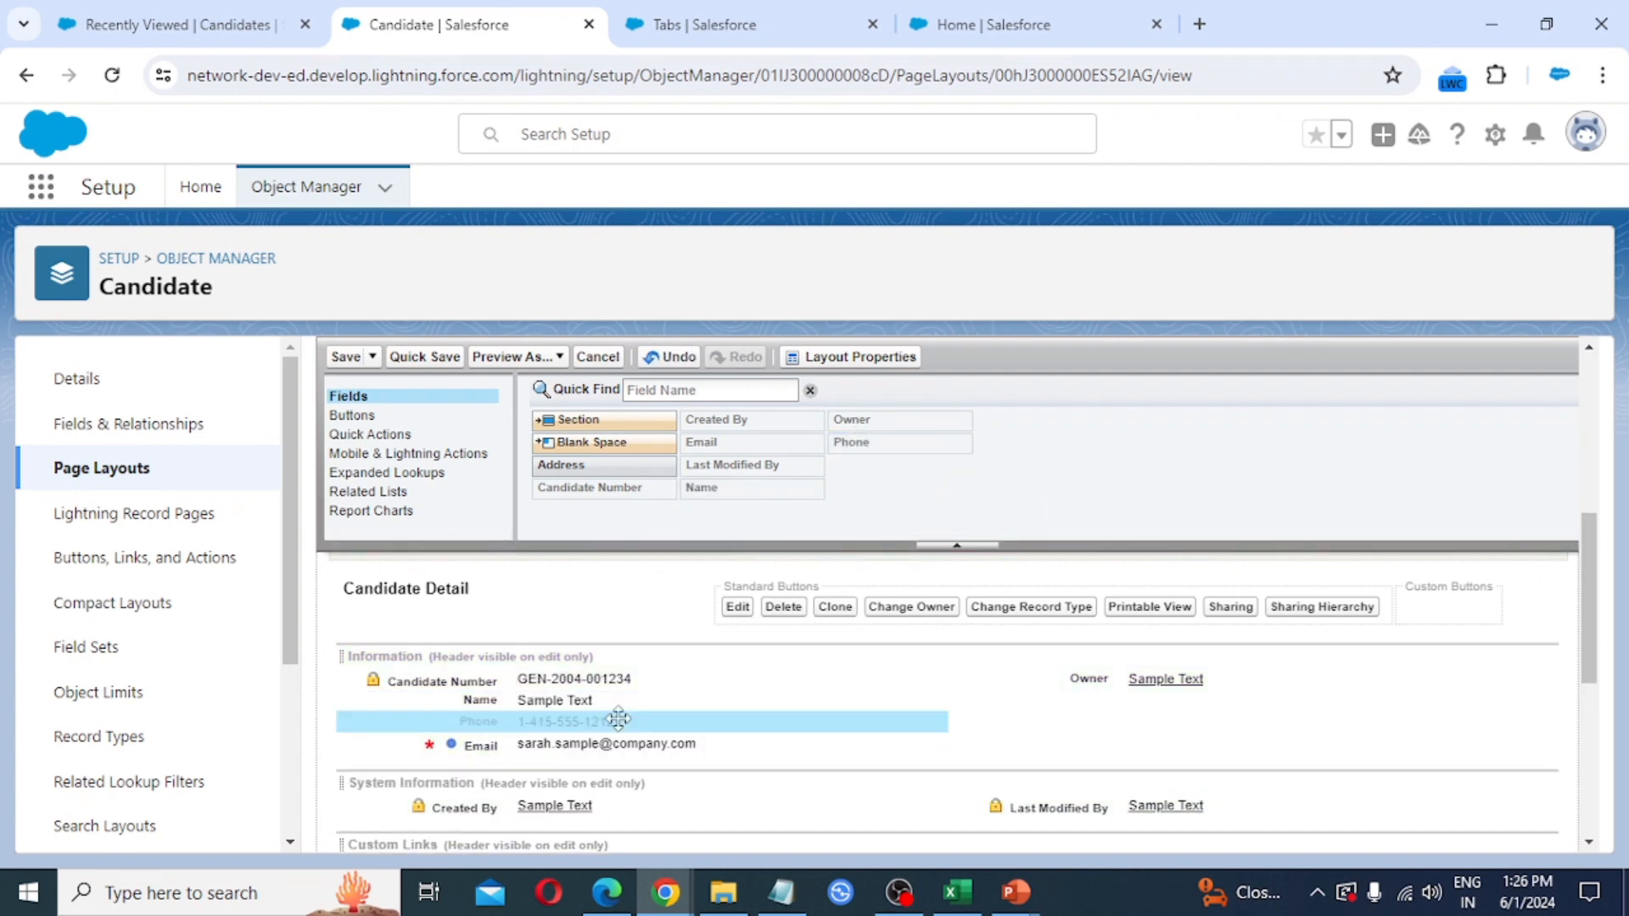
left_click_drag(585, 465, 627, 763)
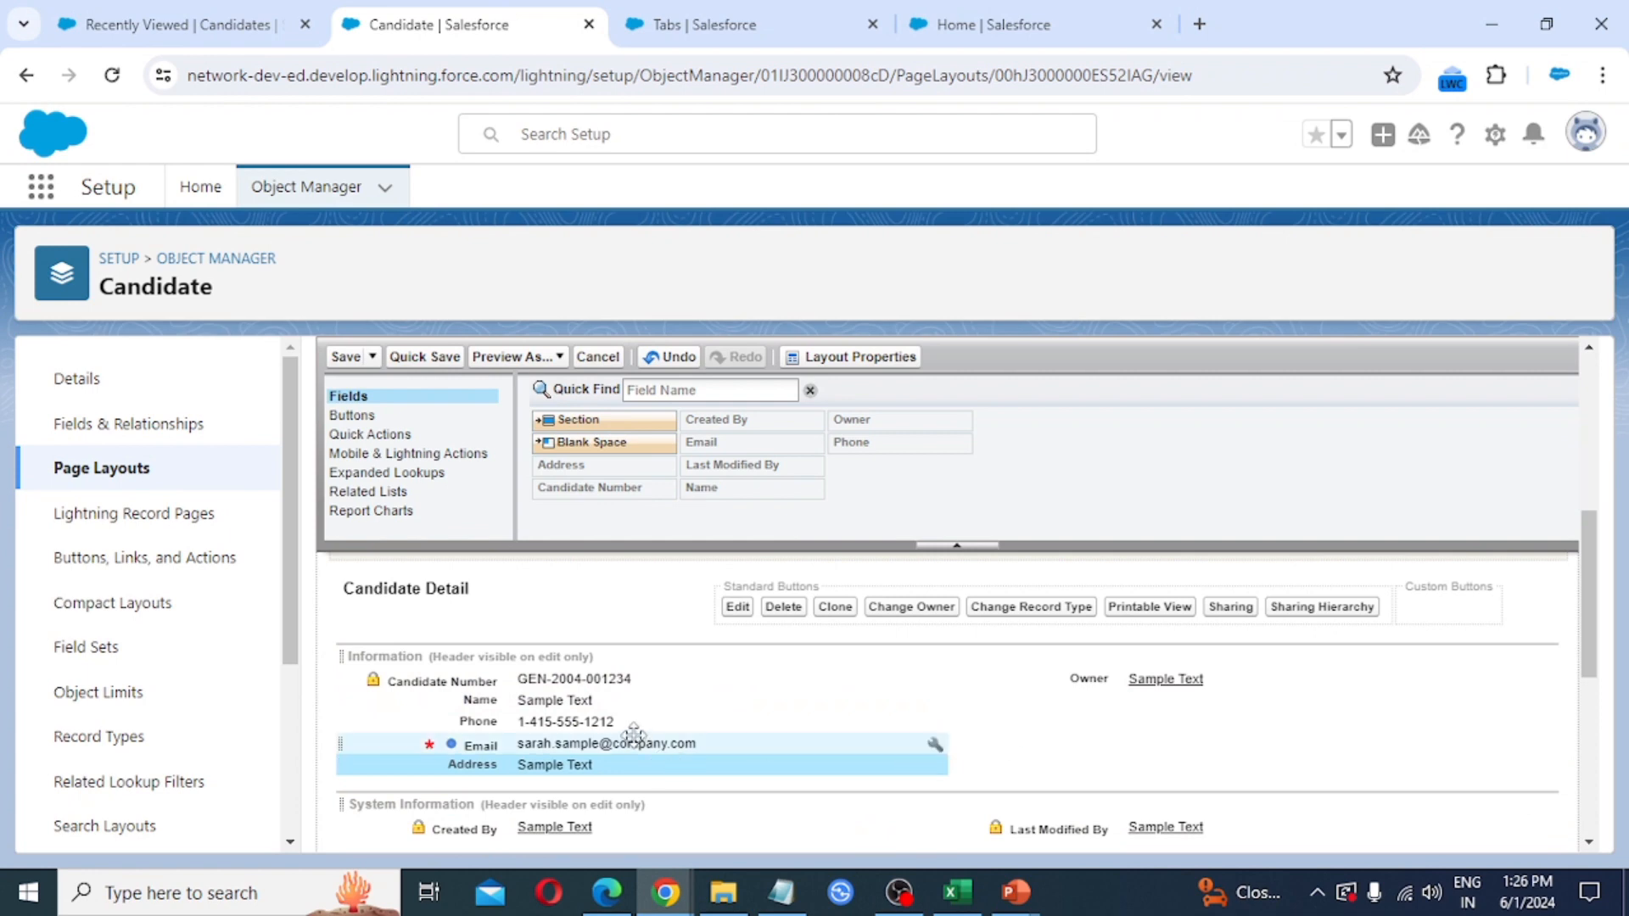
Move Email and Address into the second column of the Information section, below Owner, and save the layout.
left_click_drag(570, 750, 1052, 708)
left_click_drag(541, 744, 1075, 754)
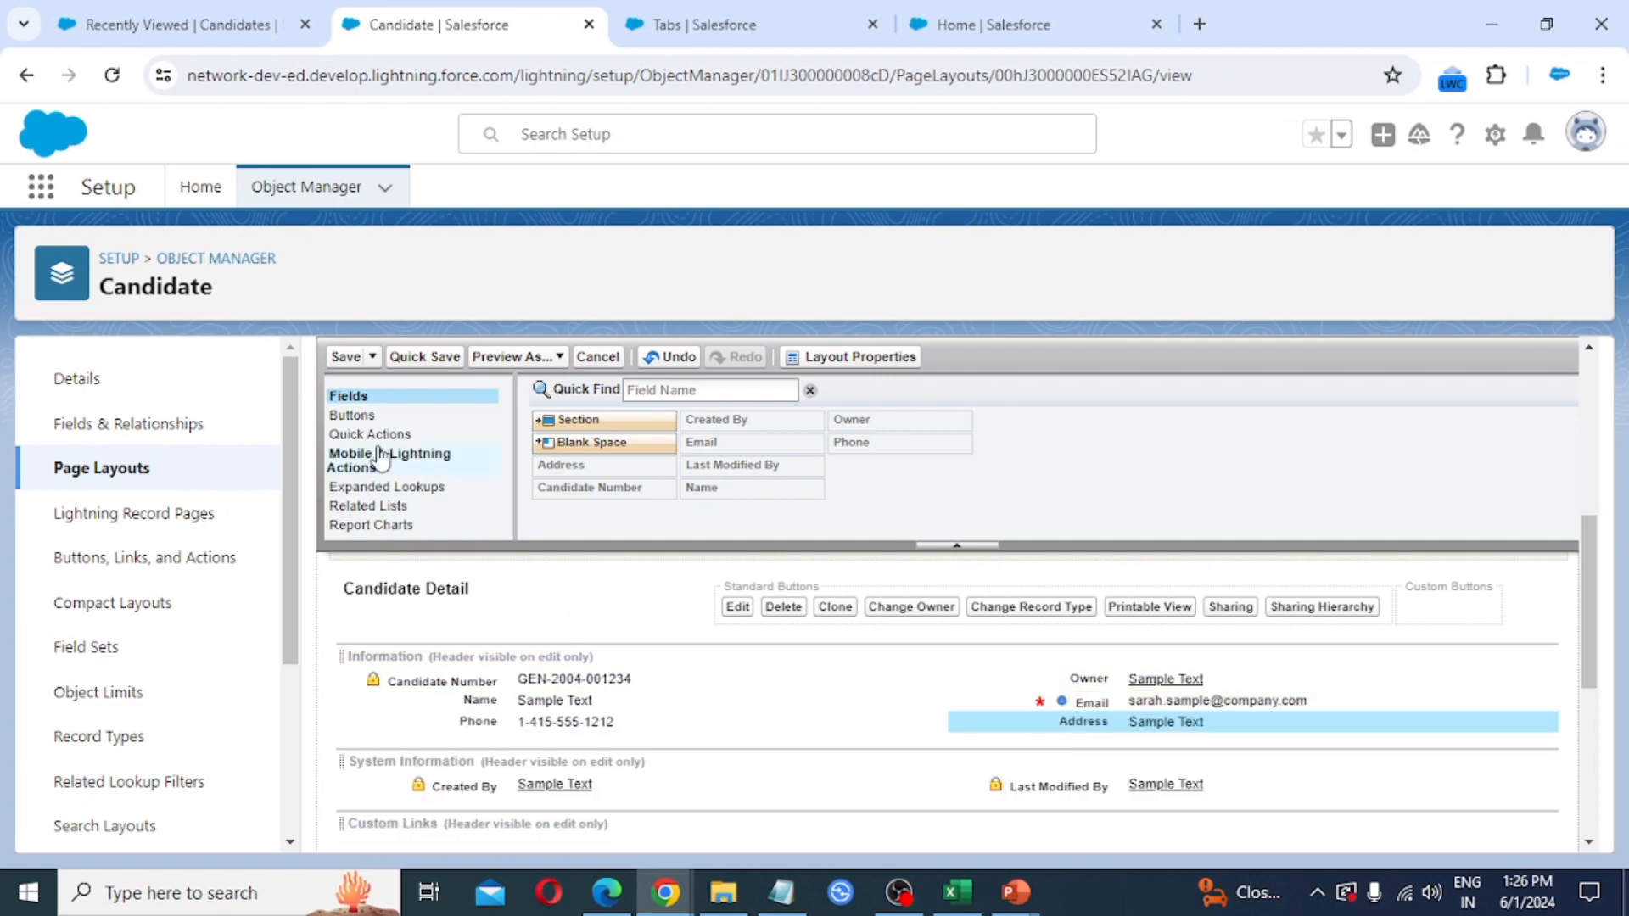
left_click(353, 363)
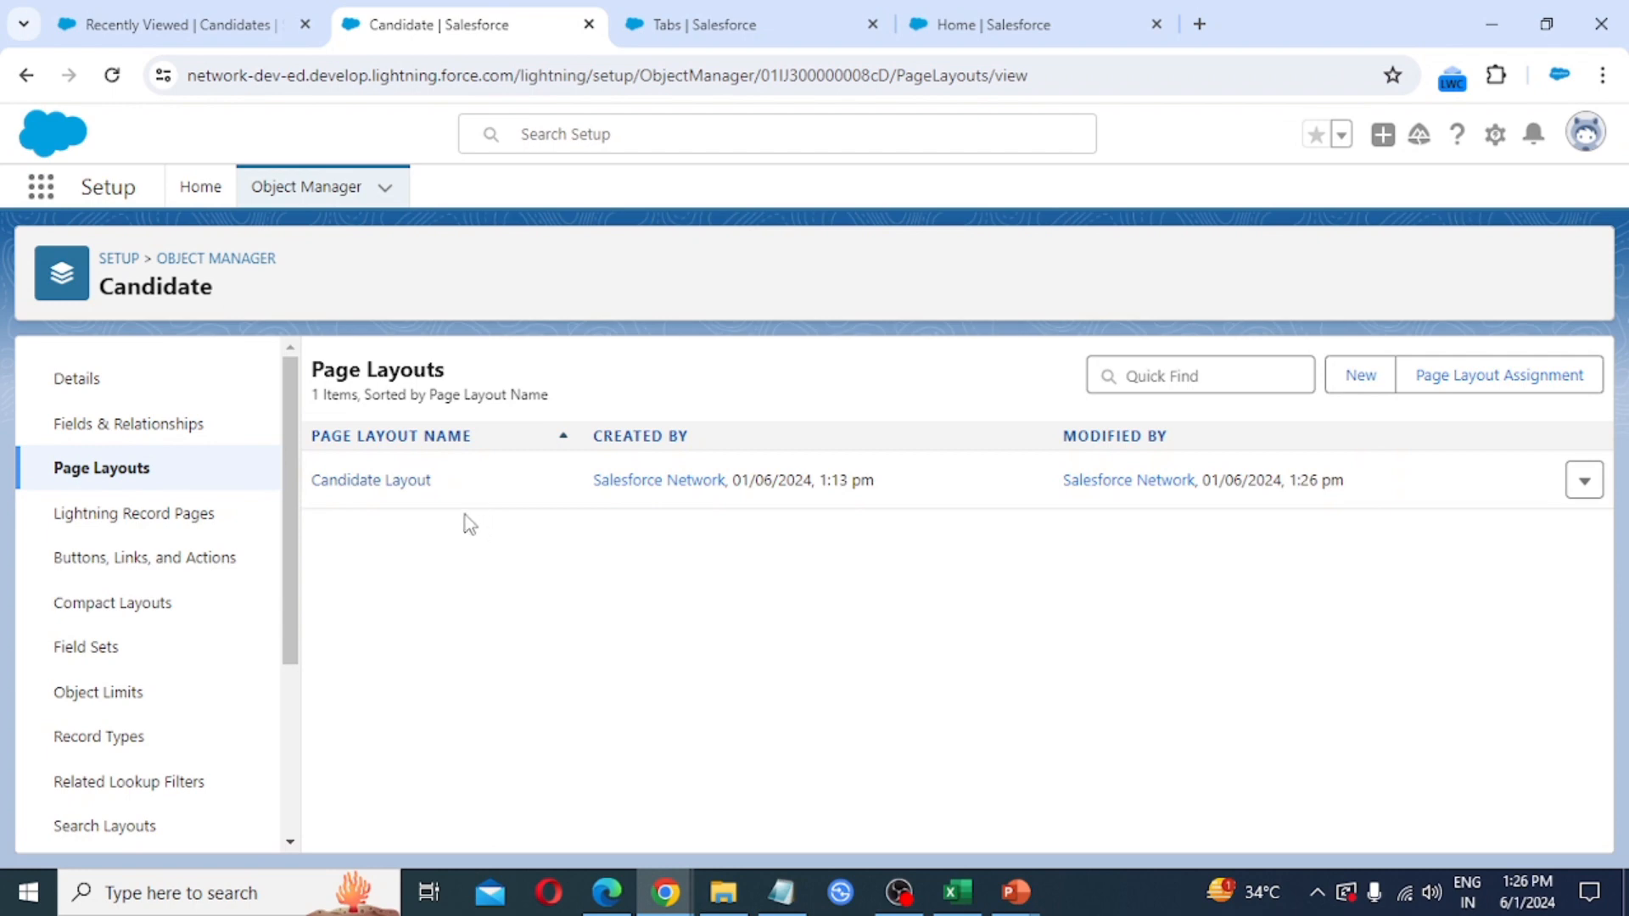
Reload the Candidates page in the EMS app, examine the fields of the New Candidate form, and close it.
left_click(155, 24)
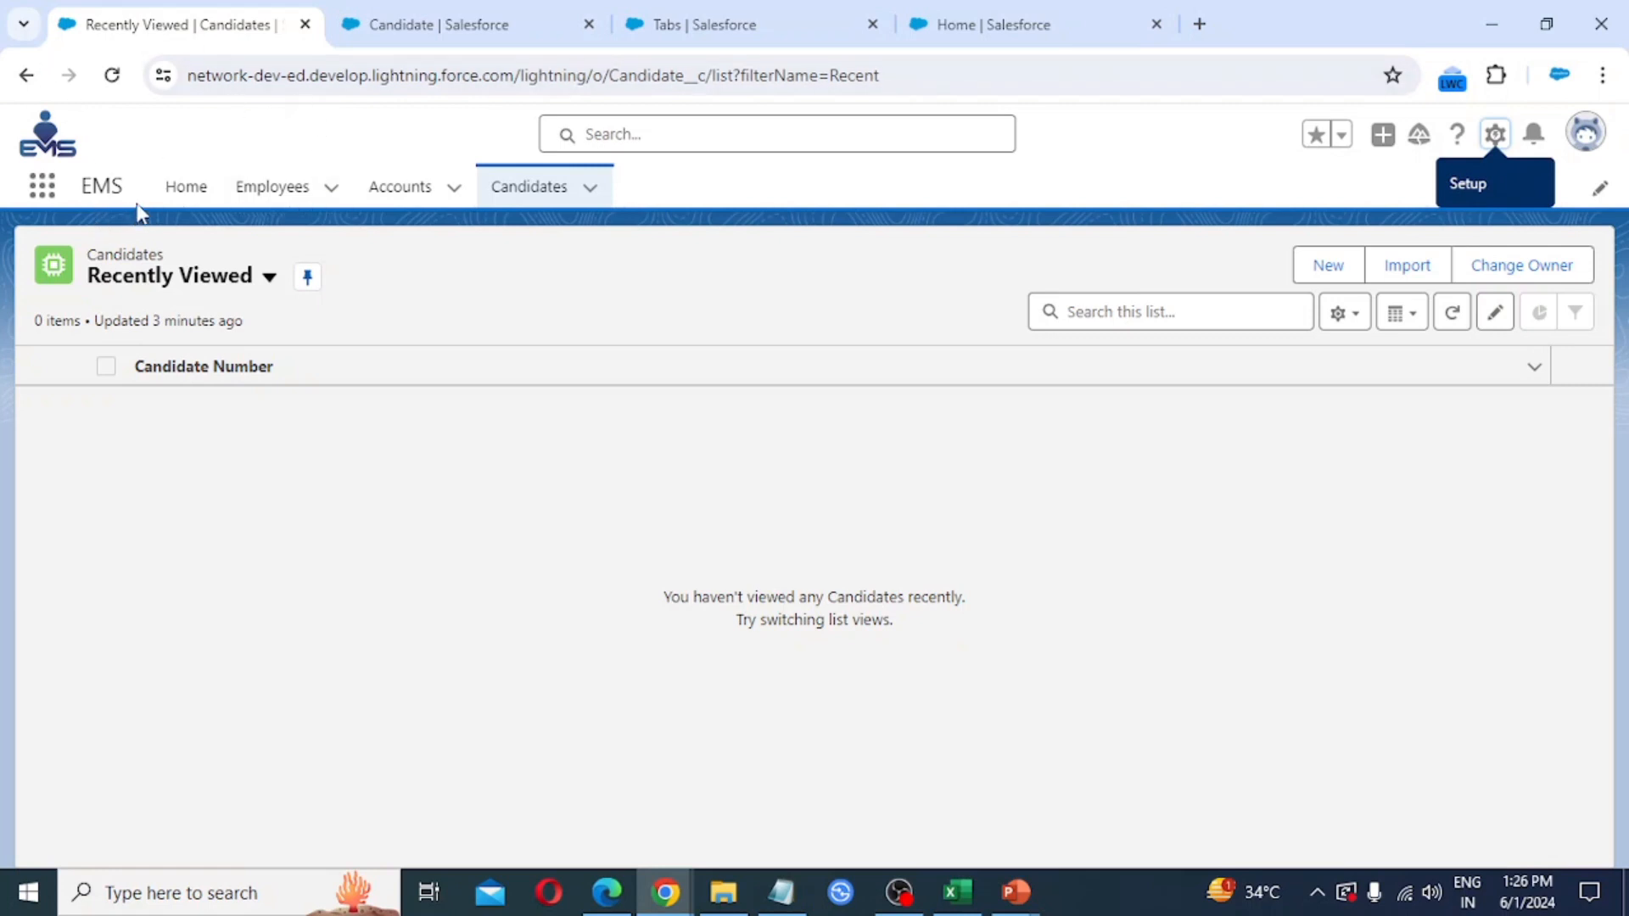
left_click(111, 78)
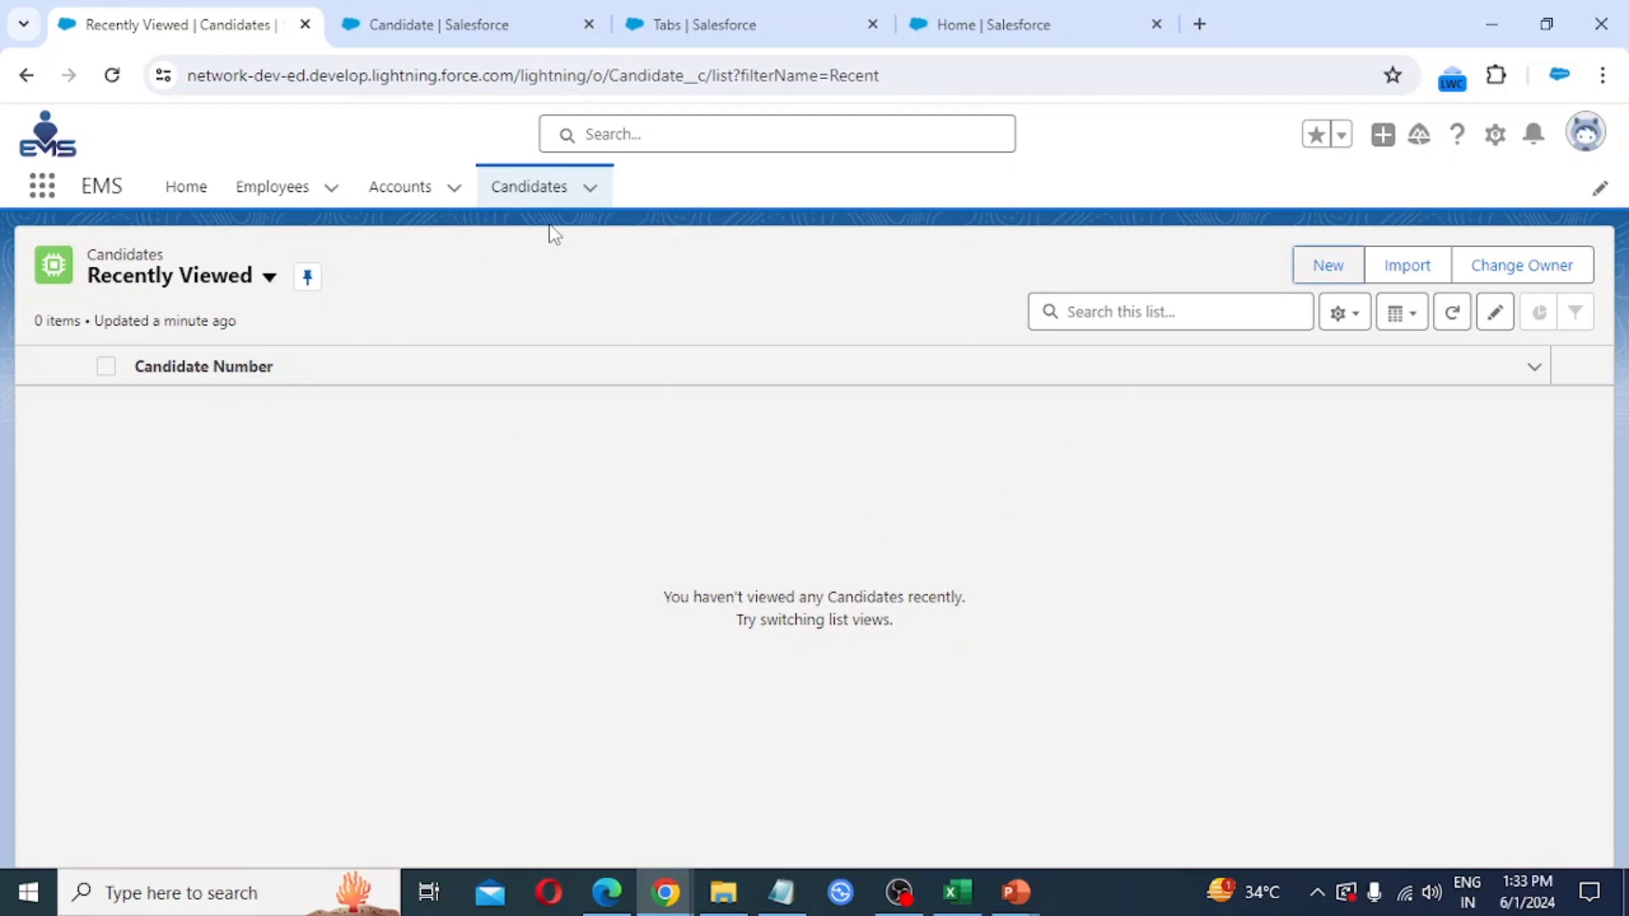
left_click(1326, 266)
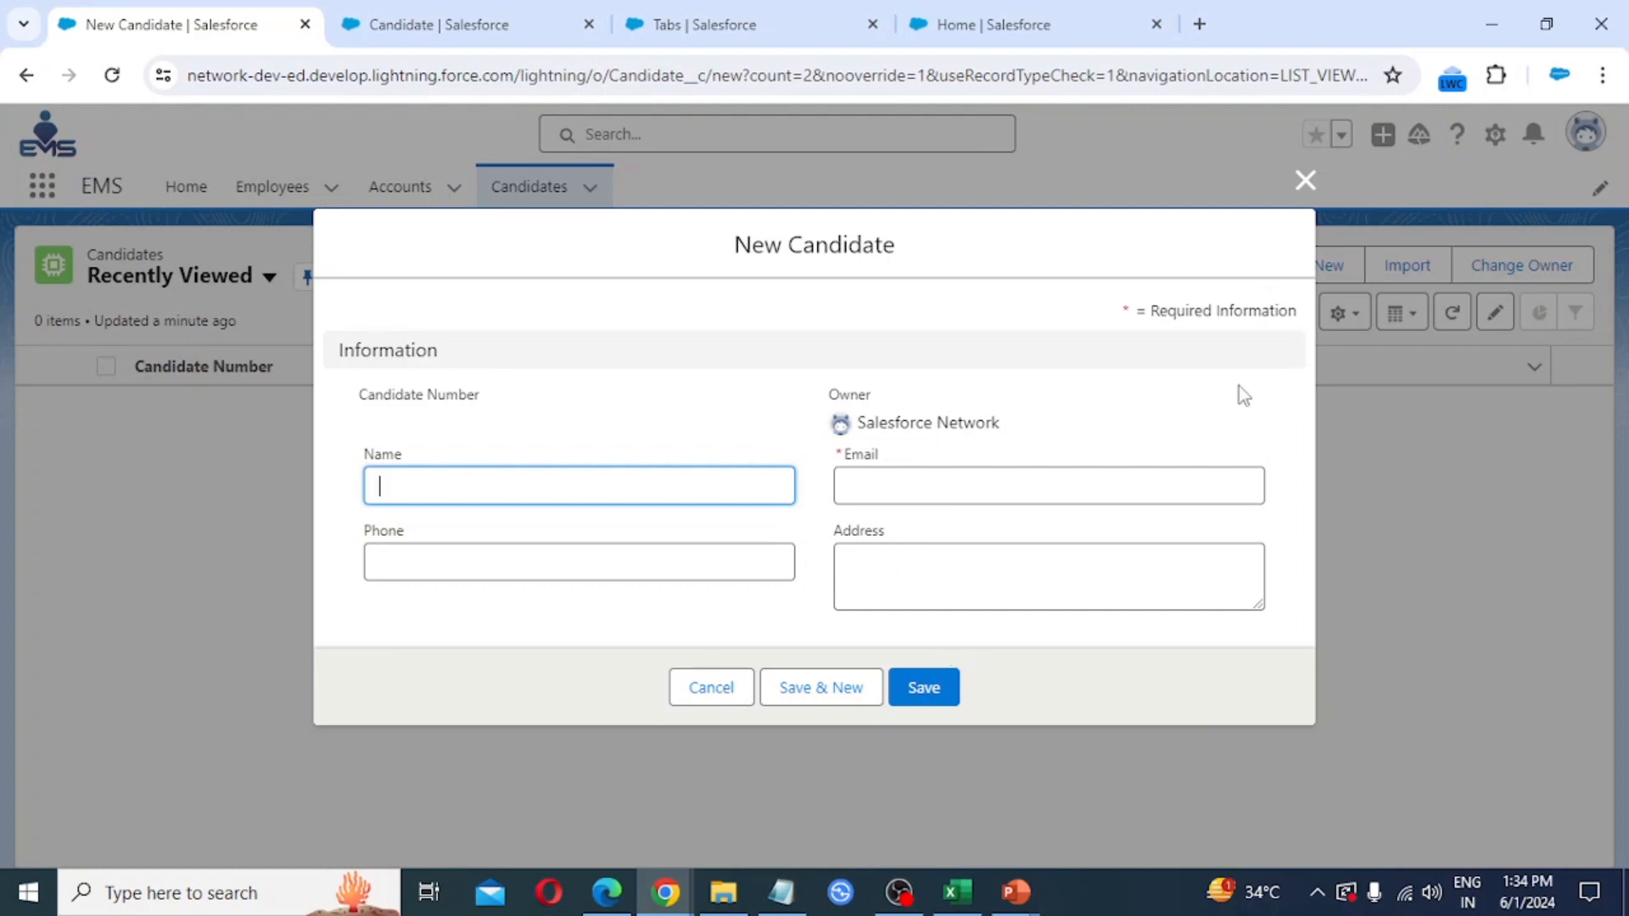
left_click(1307, 181)
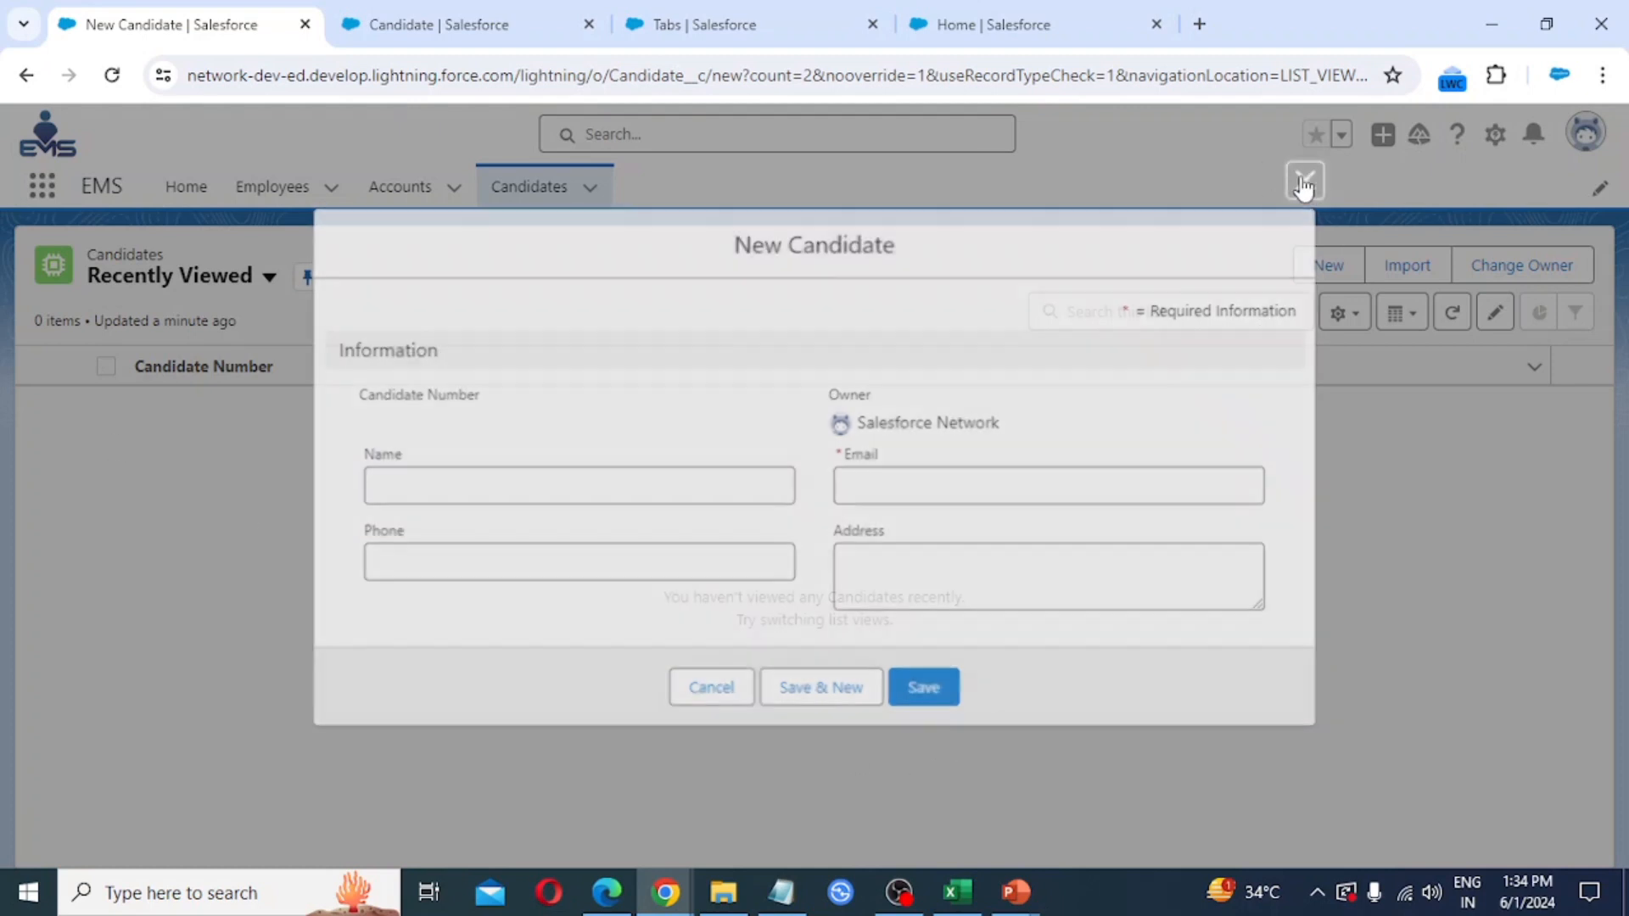
Start a new custom object in Schema Builder with the label Position and plural label Positions, keeping Starts With as Consonant.
left_click(999, 11)
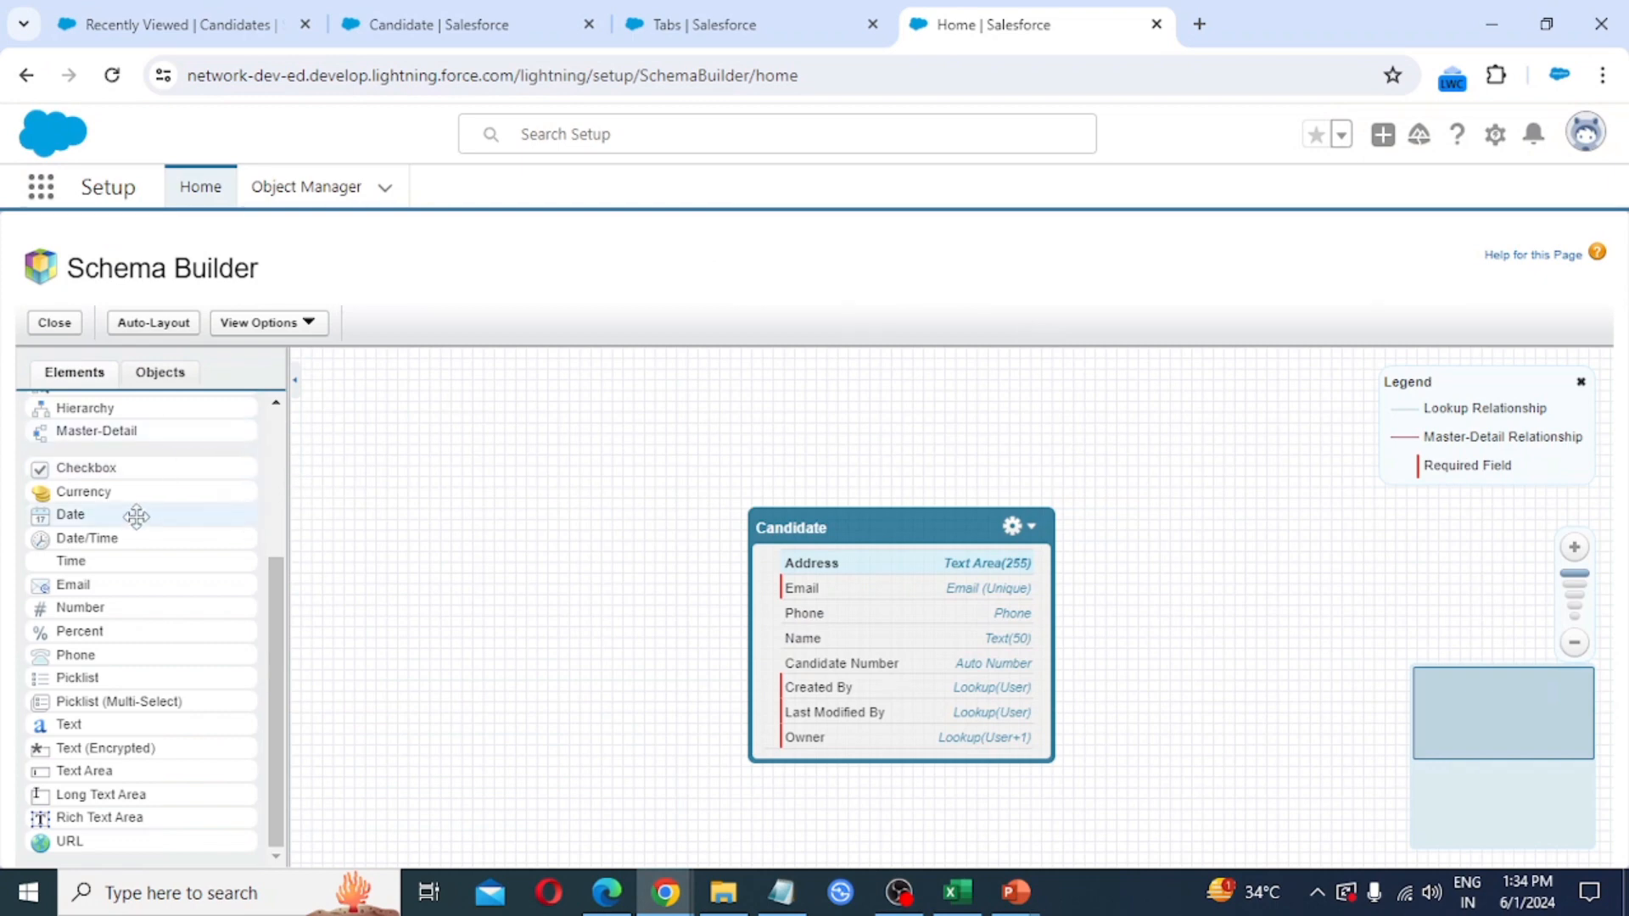
scroll(136, 516, "up", 3)
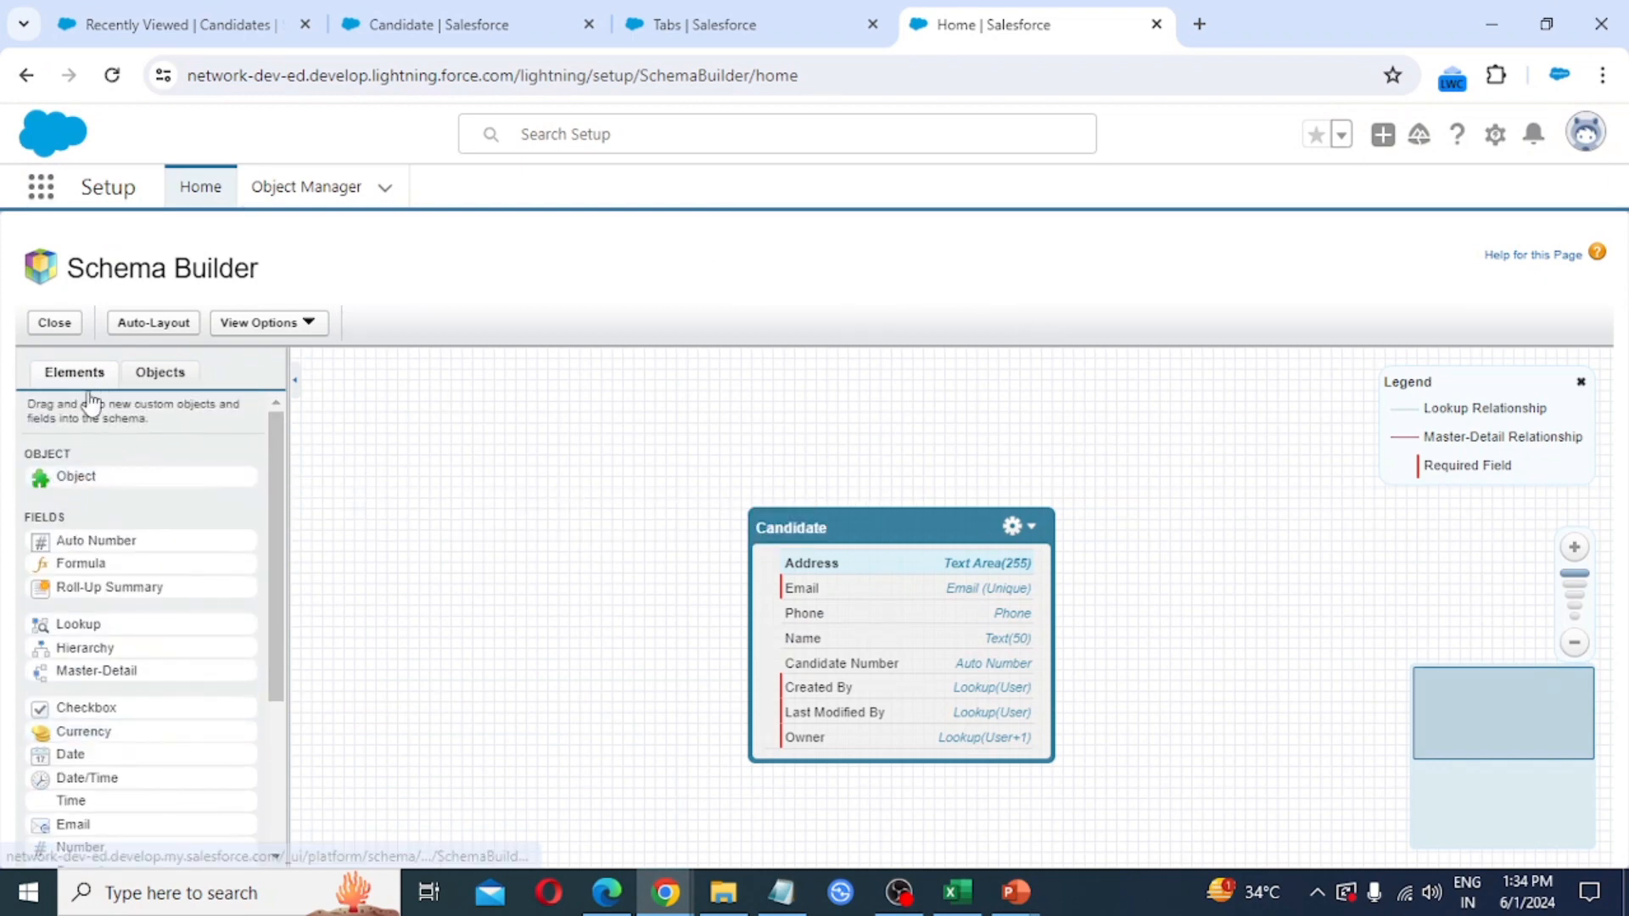
left_click_drag(73, 472, 521, 450)
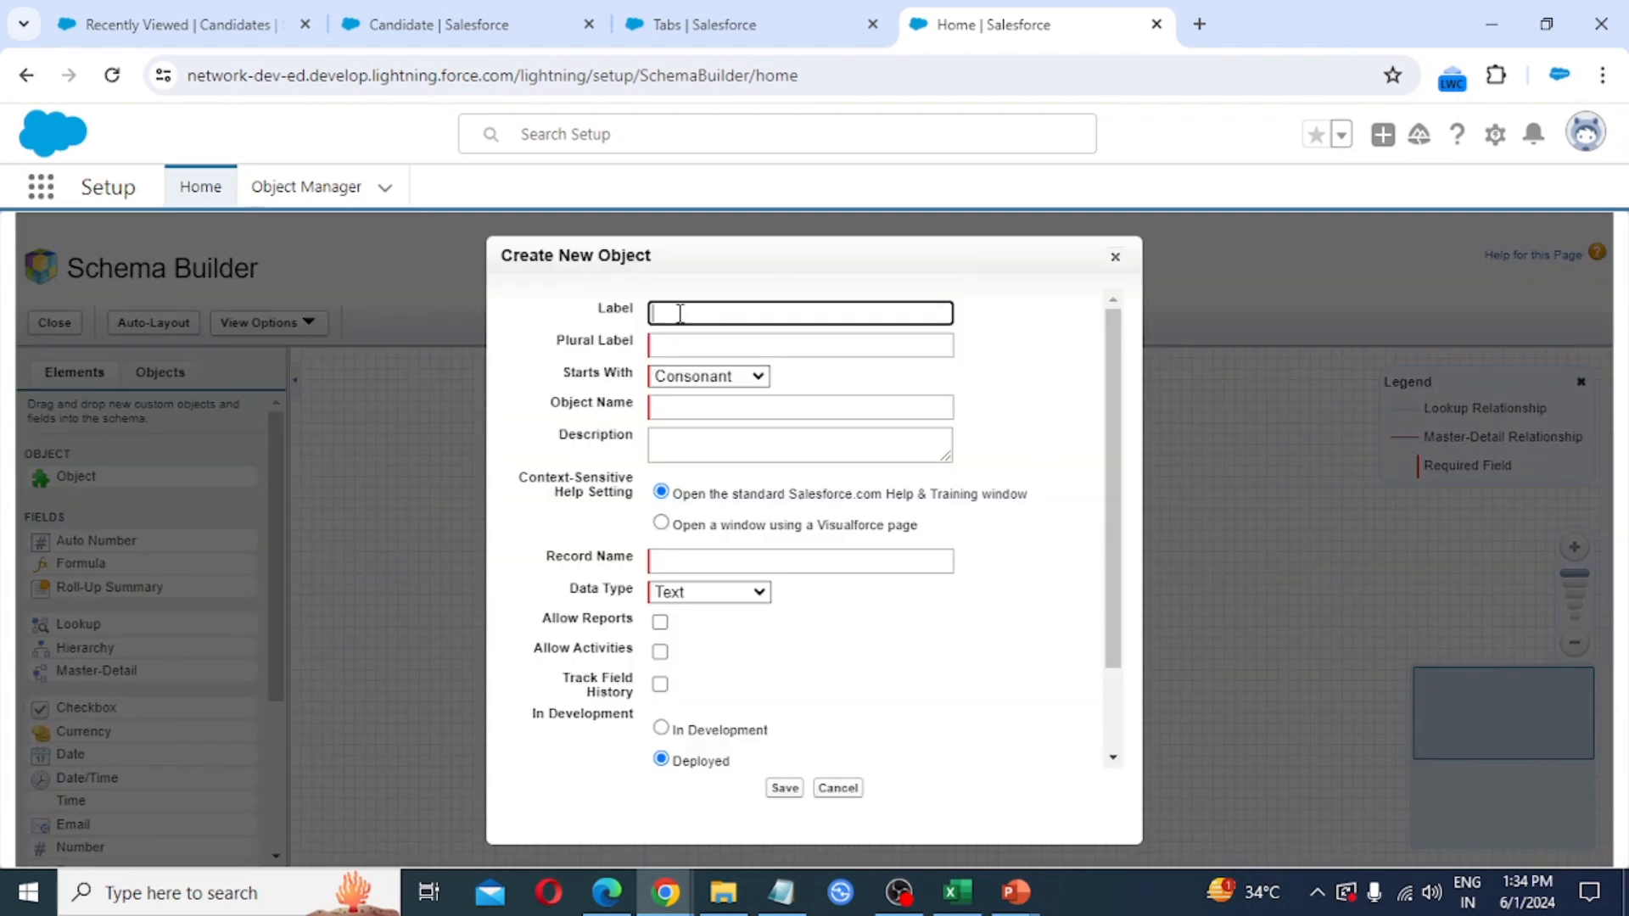
left_click(680, 313)
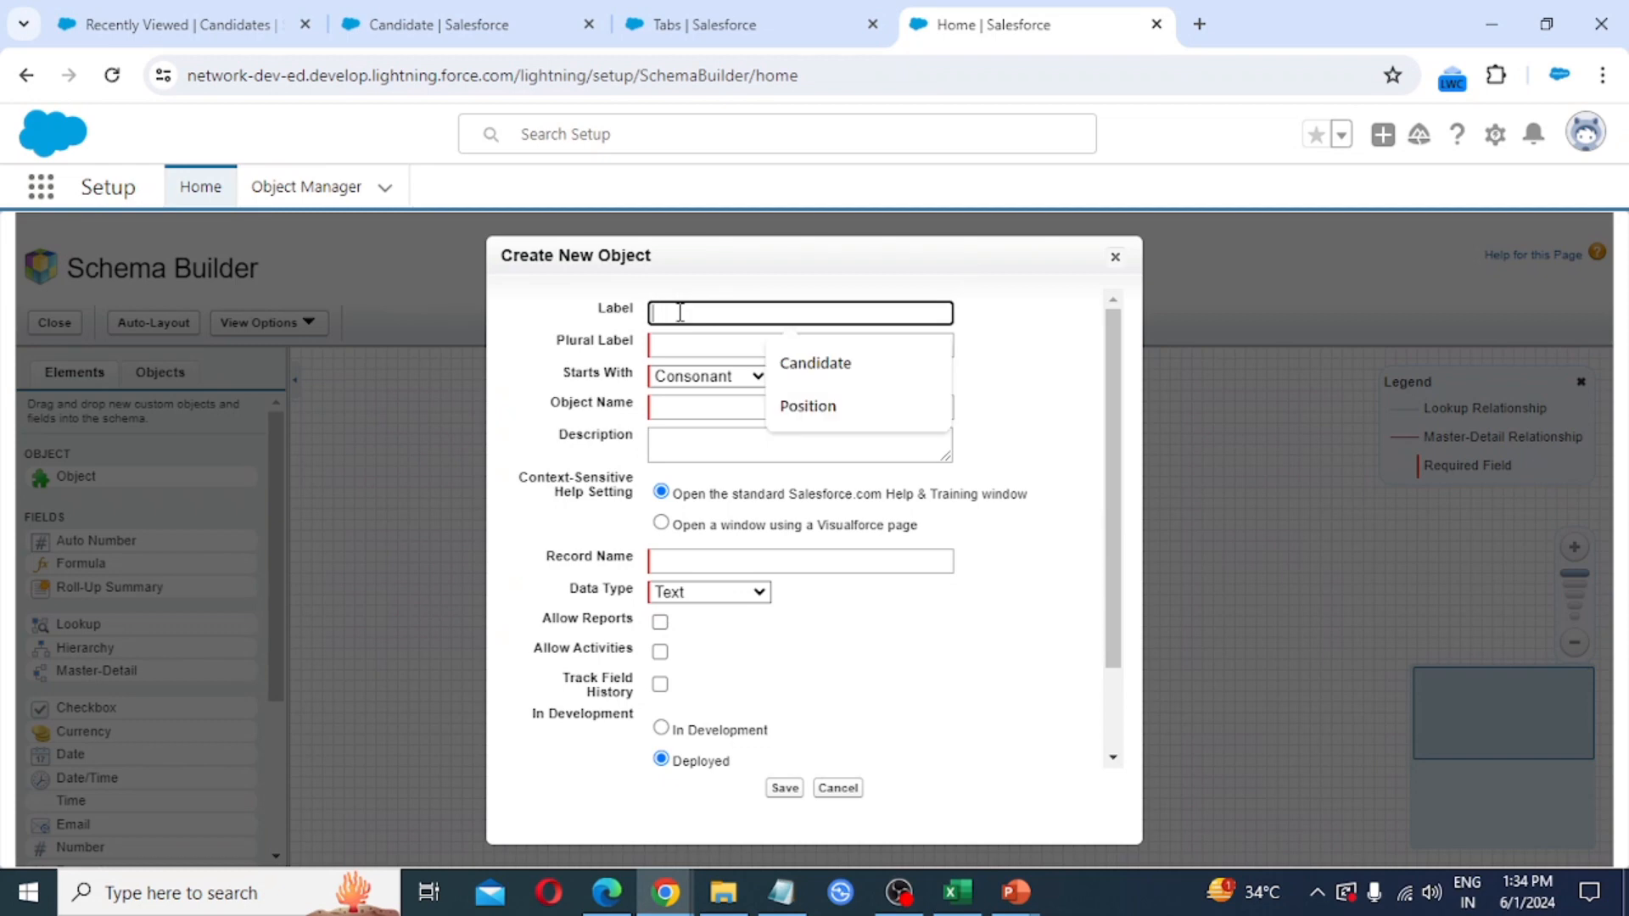
type("Position")
key("Tab")
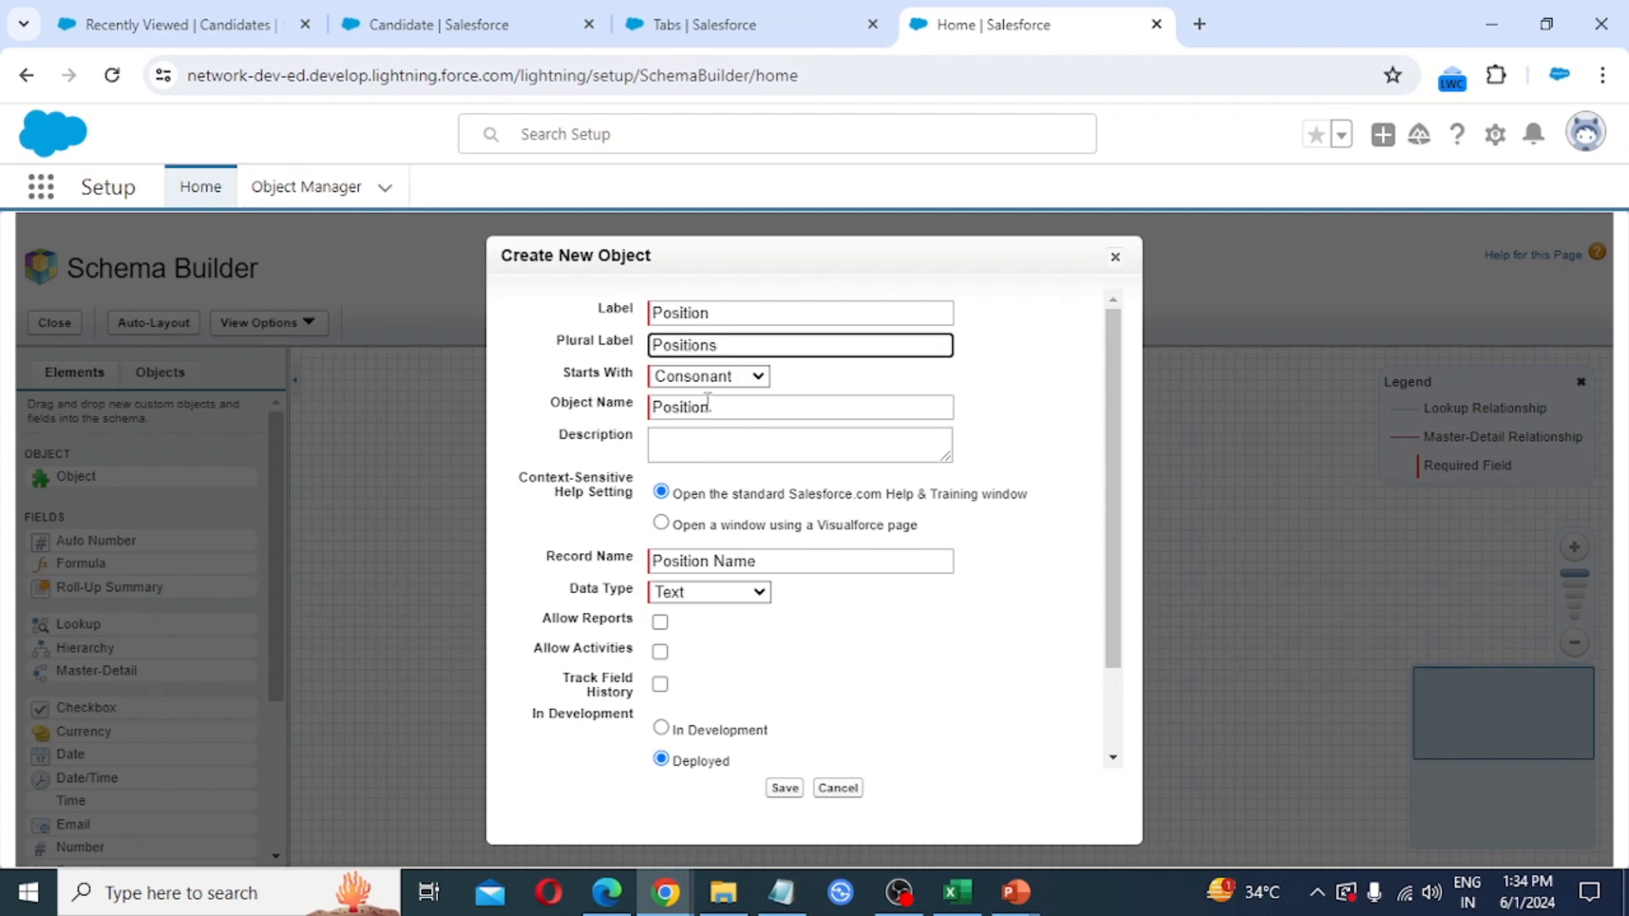
left_click(717, 376)
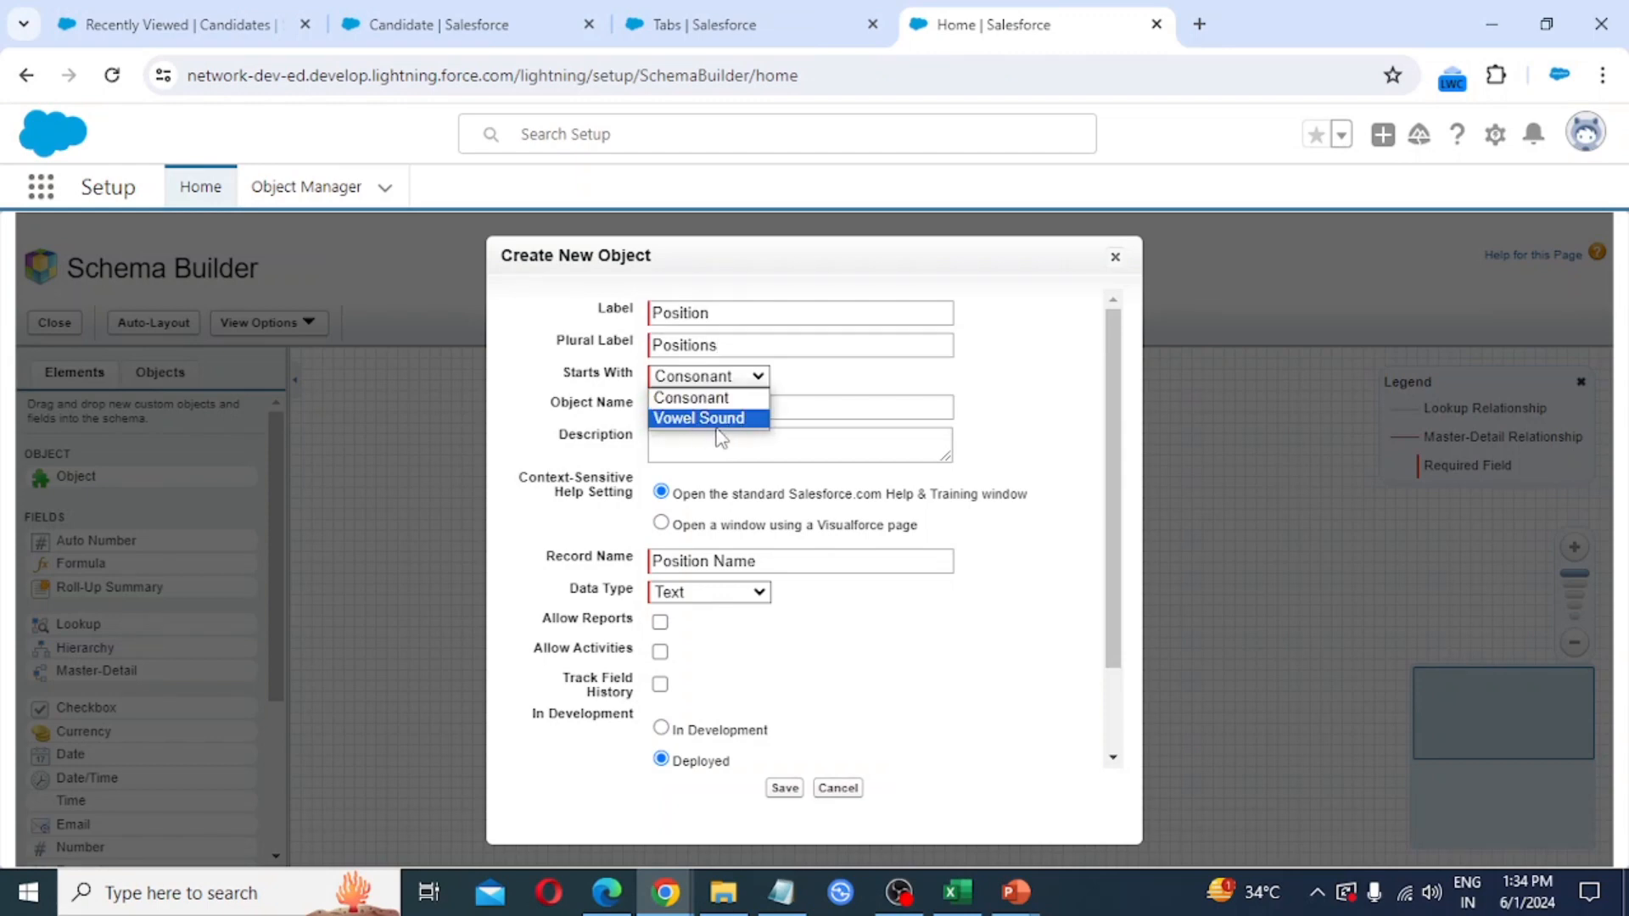
left_click(838, 382)
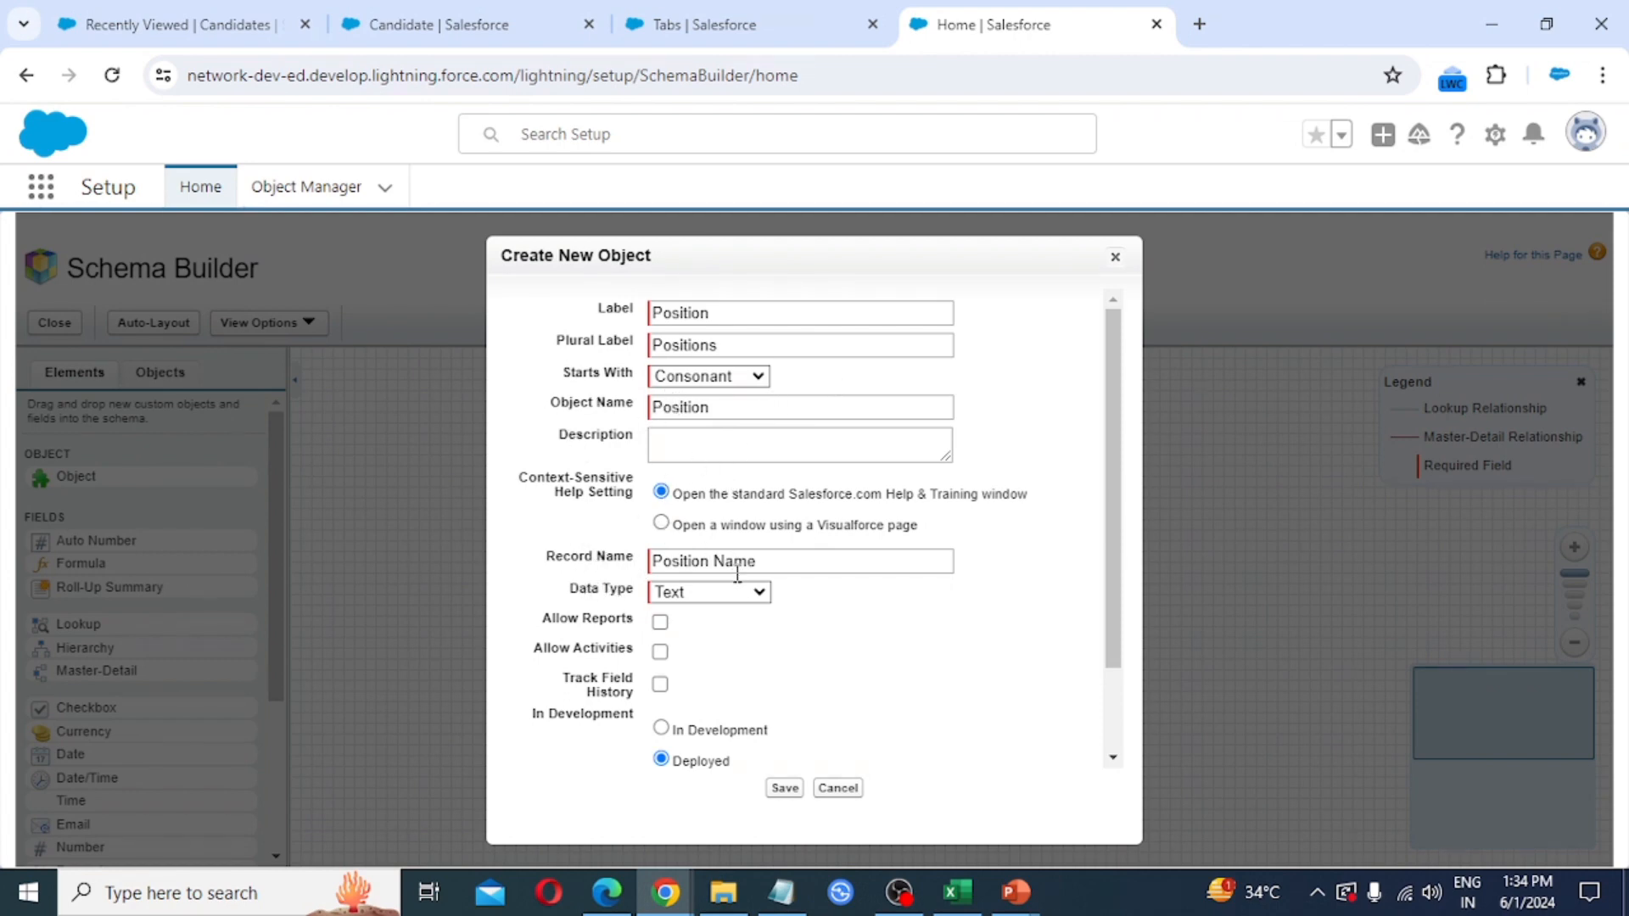
Set the record name to Position Number with the Auto Number data type, display format PID-{000} and starting number 1.
left_click_drag(725, 563, 834, 585)
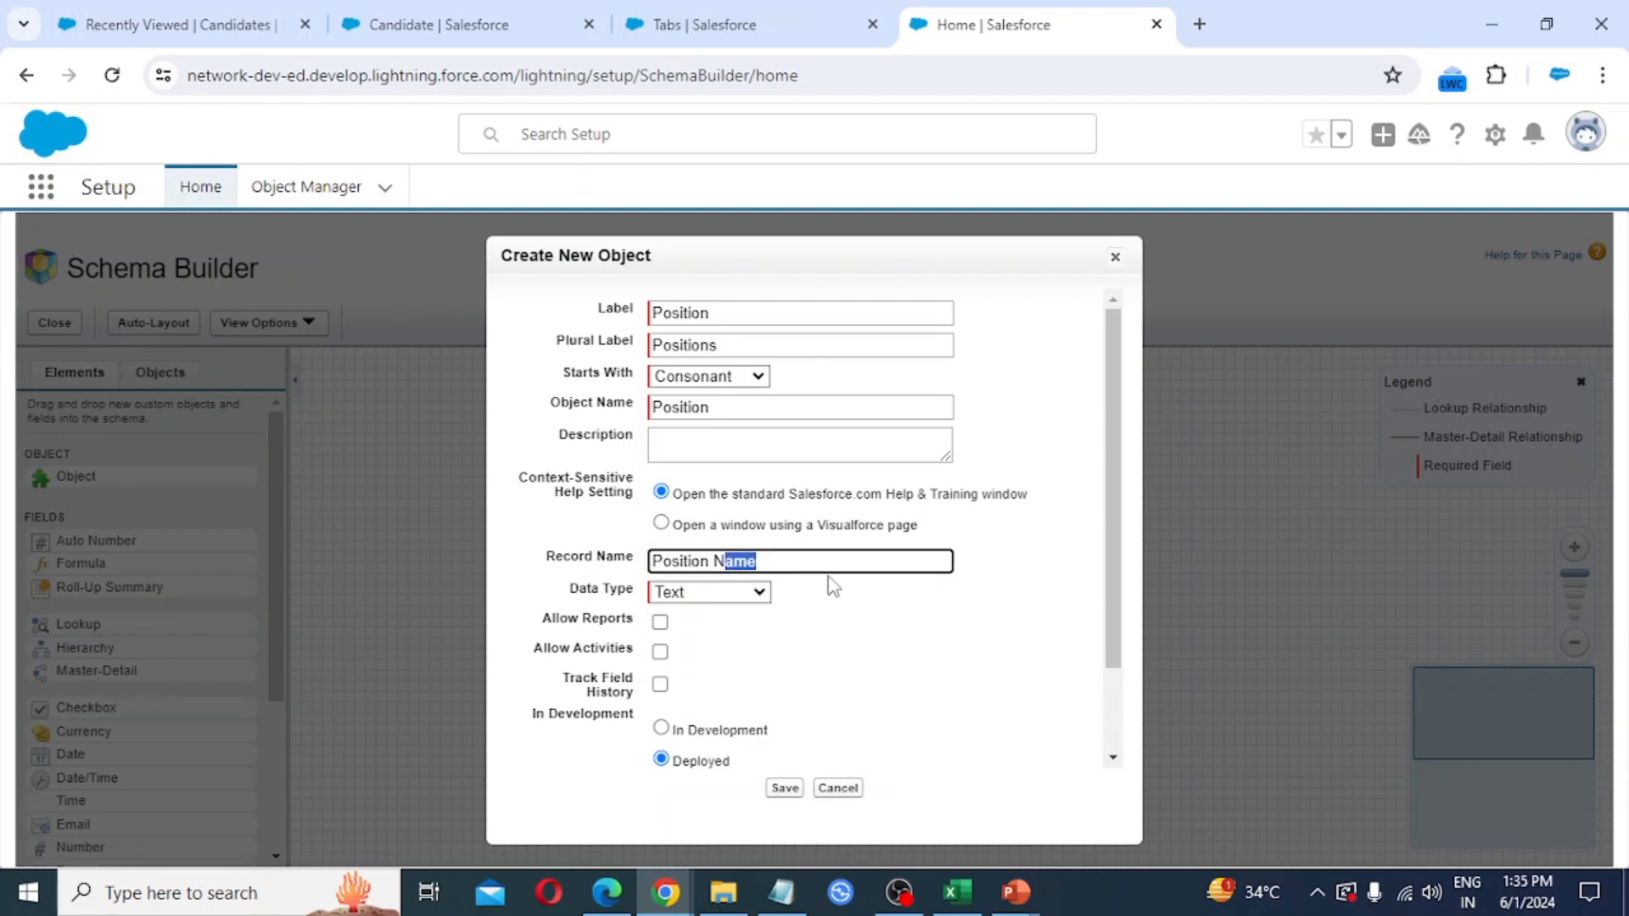
type("umber")
left_click(750, 591)
left_click(697, 614)
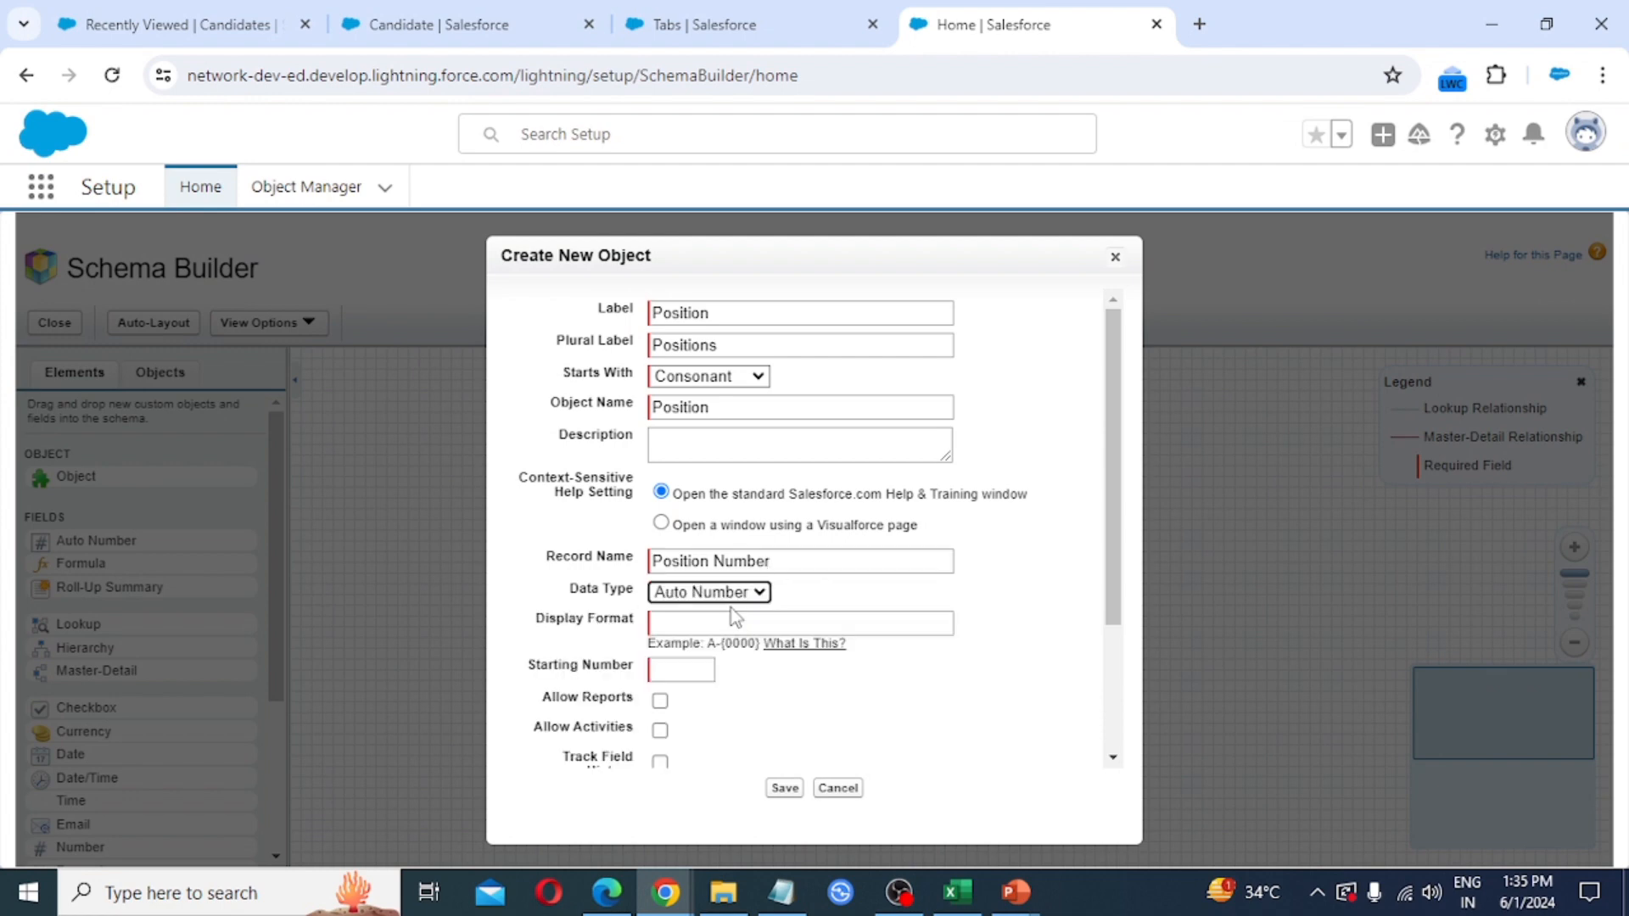
left_click(695, 619)
type("PID")
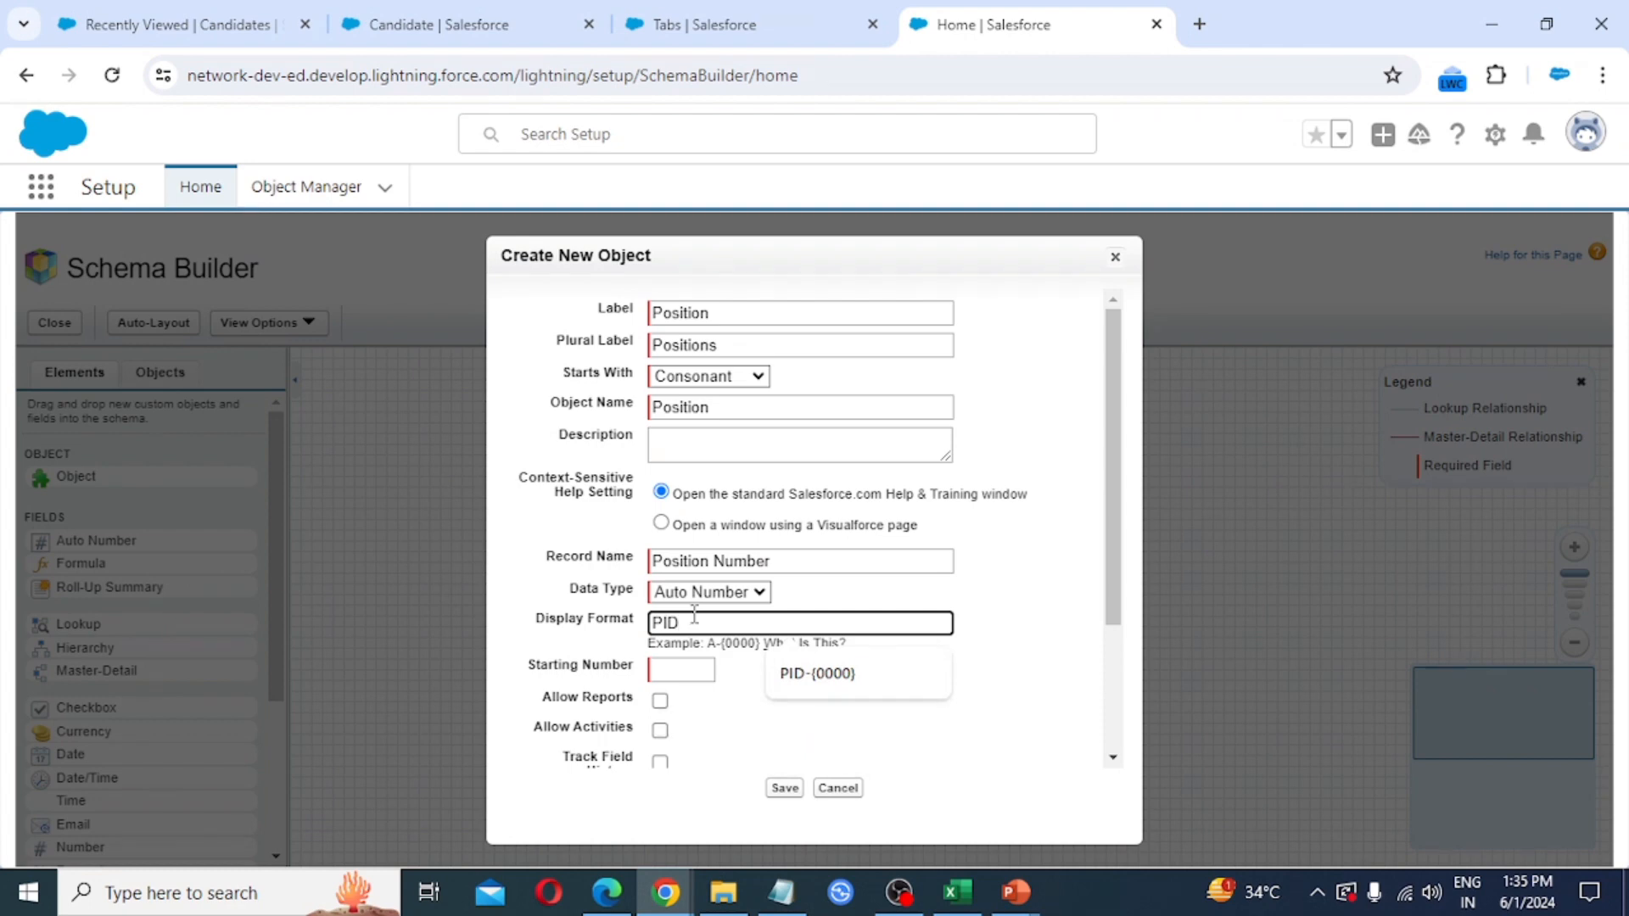
type("-{0000}")
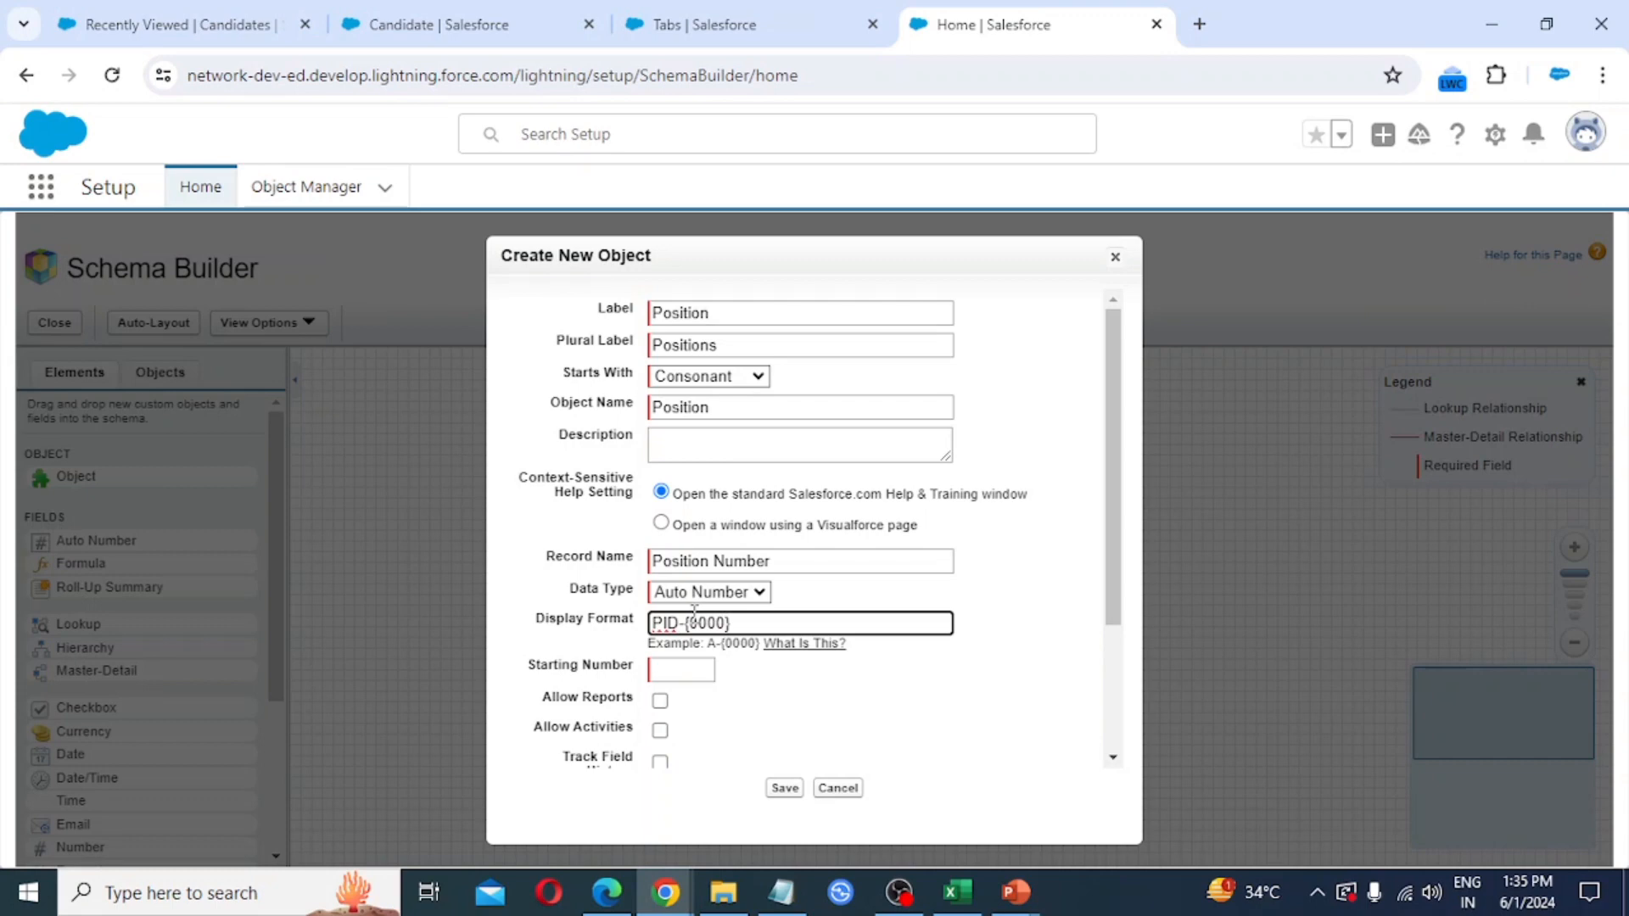
key("BackSpace")
key("Tab")
key("Tab")
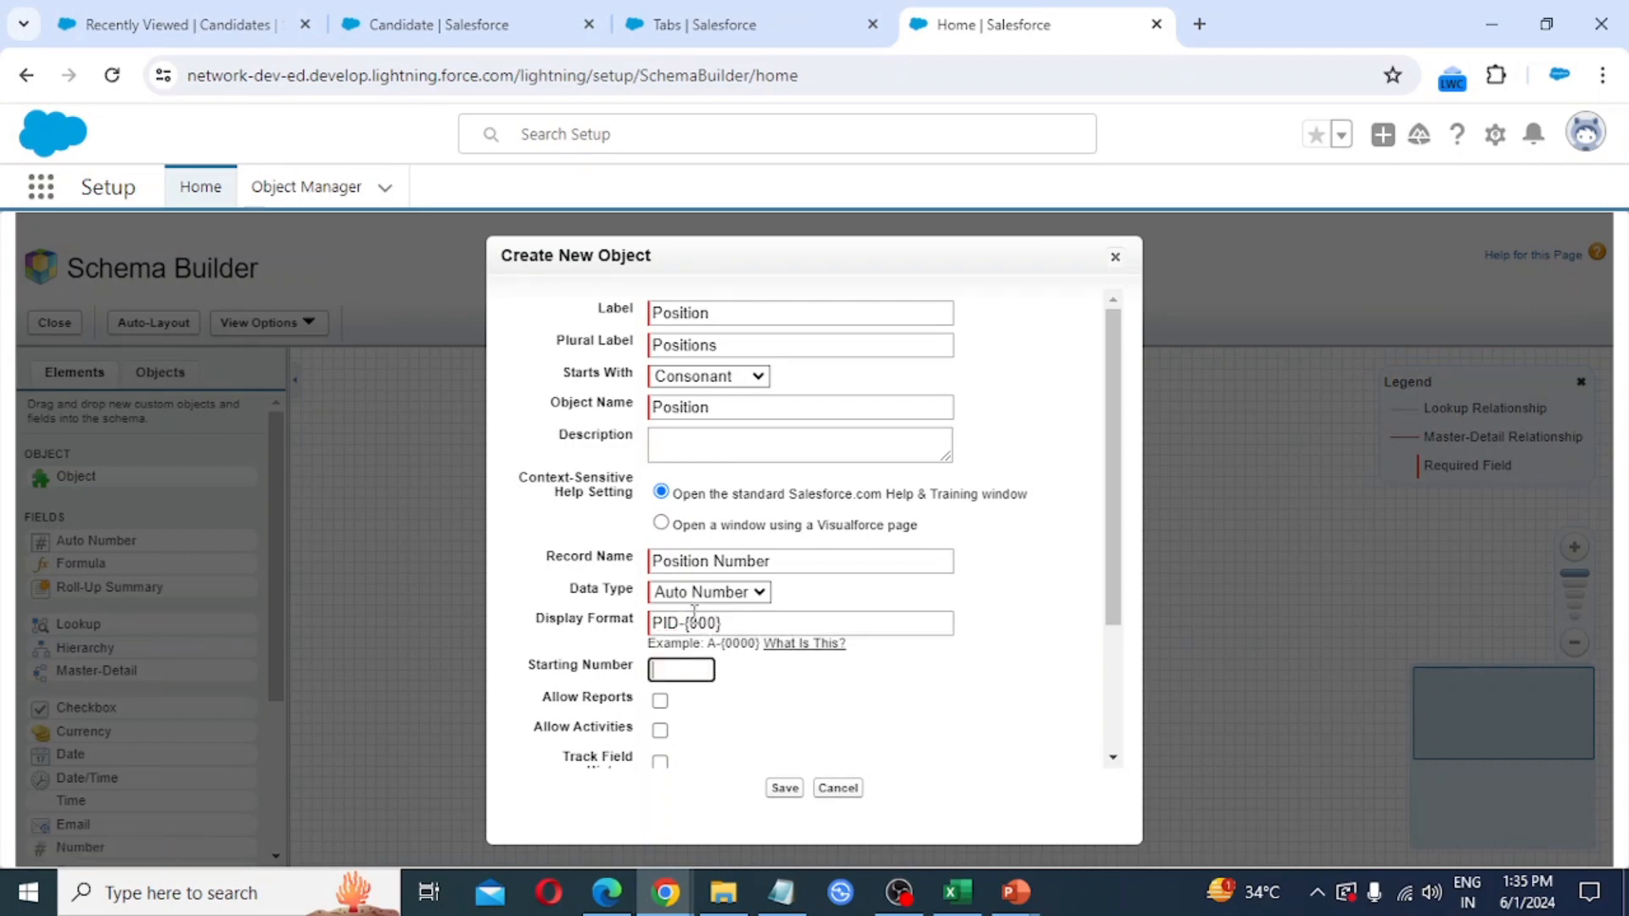
type("1")
Allow reports, activities and field history tracking, save the Position object, and place it clear of the Candidate object on the canvas.
scroll(731, 685, "down", 2)
left_click(660, 514)
left_click(660, 547)
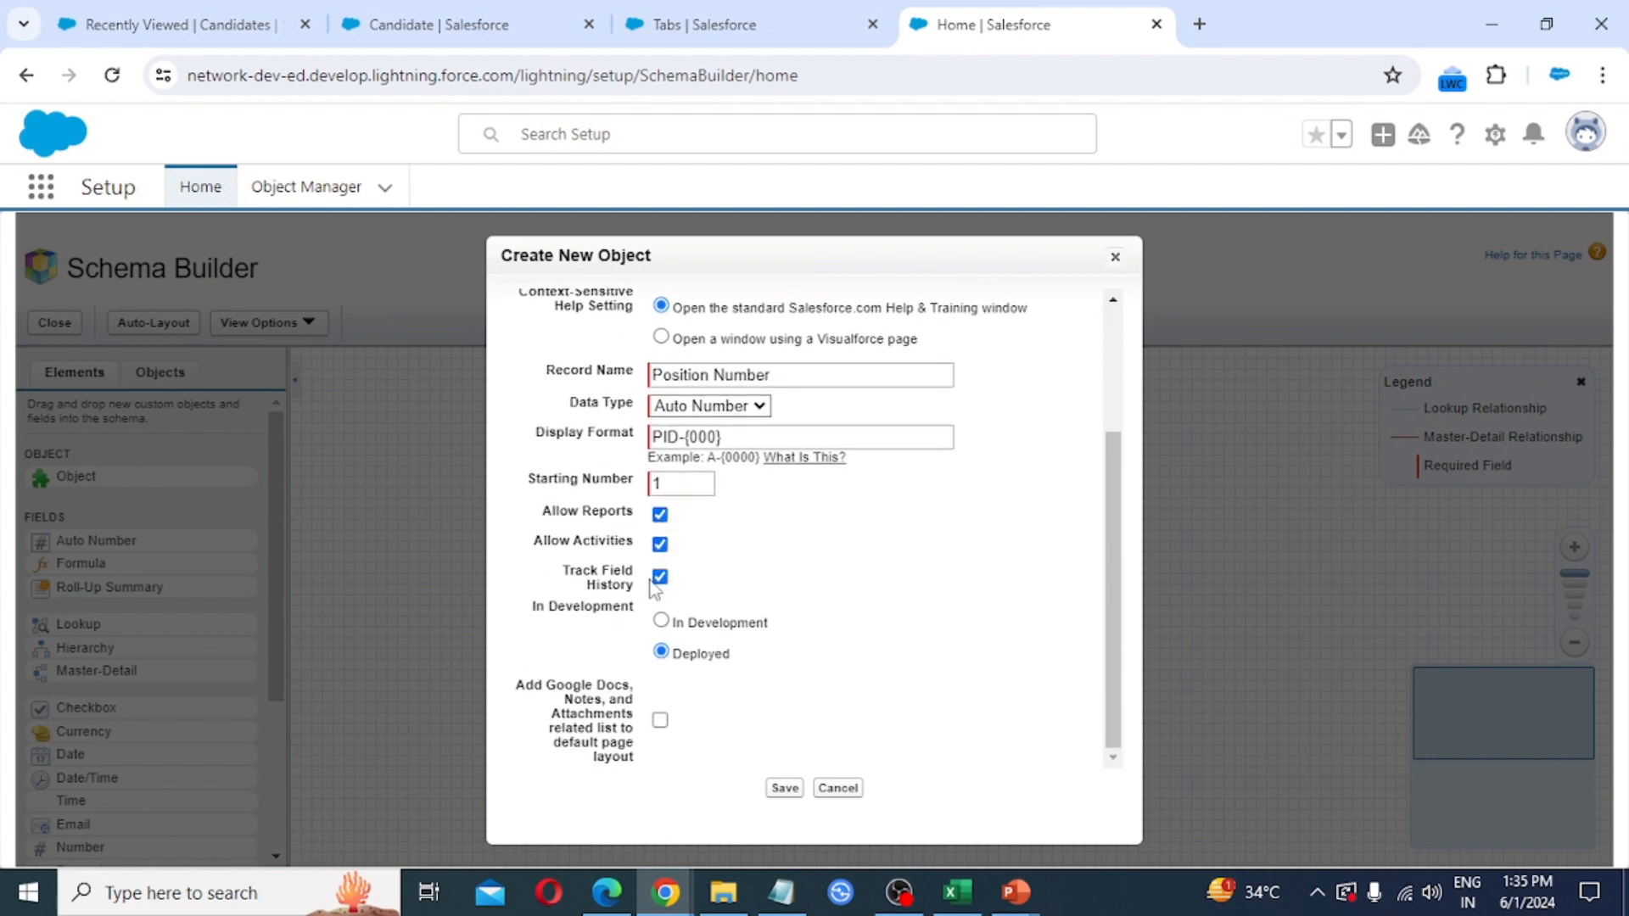
left_click(789, 789)
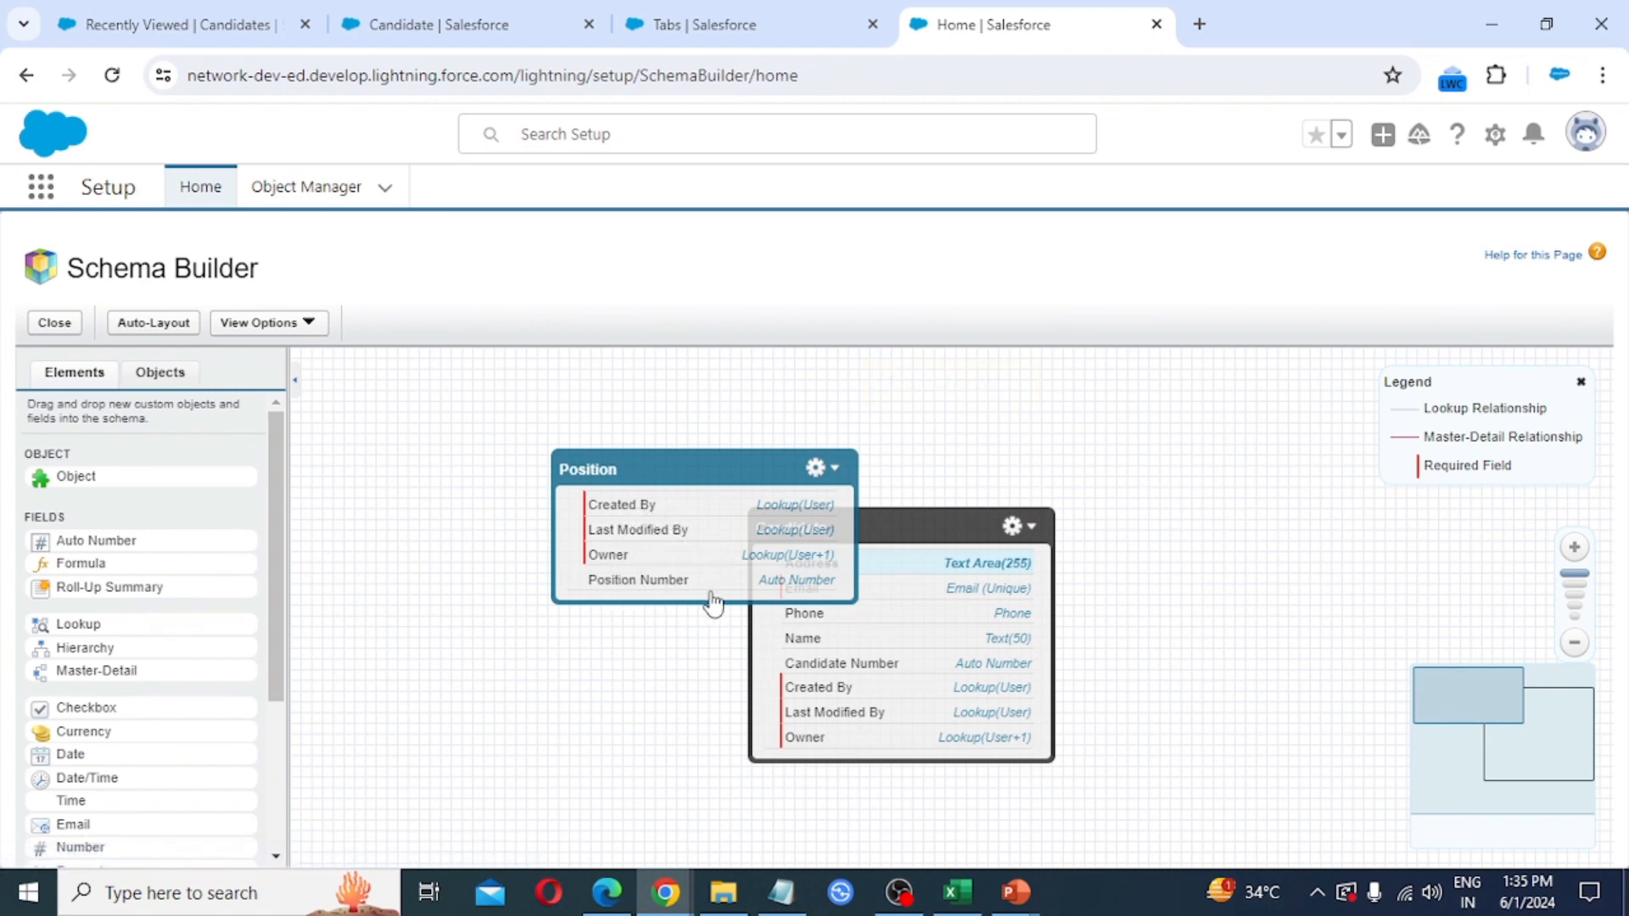
left_click_drag(687, 468, 538, 440)
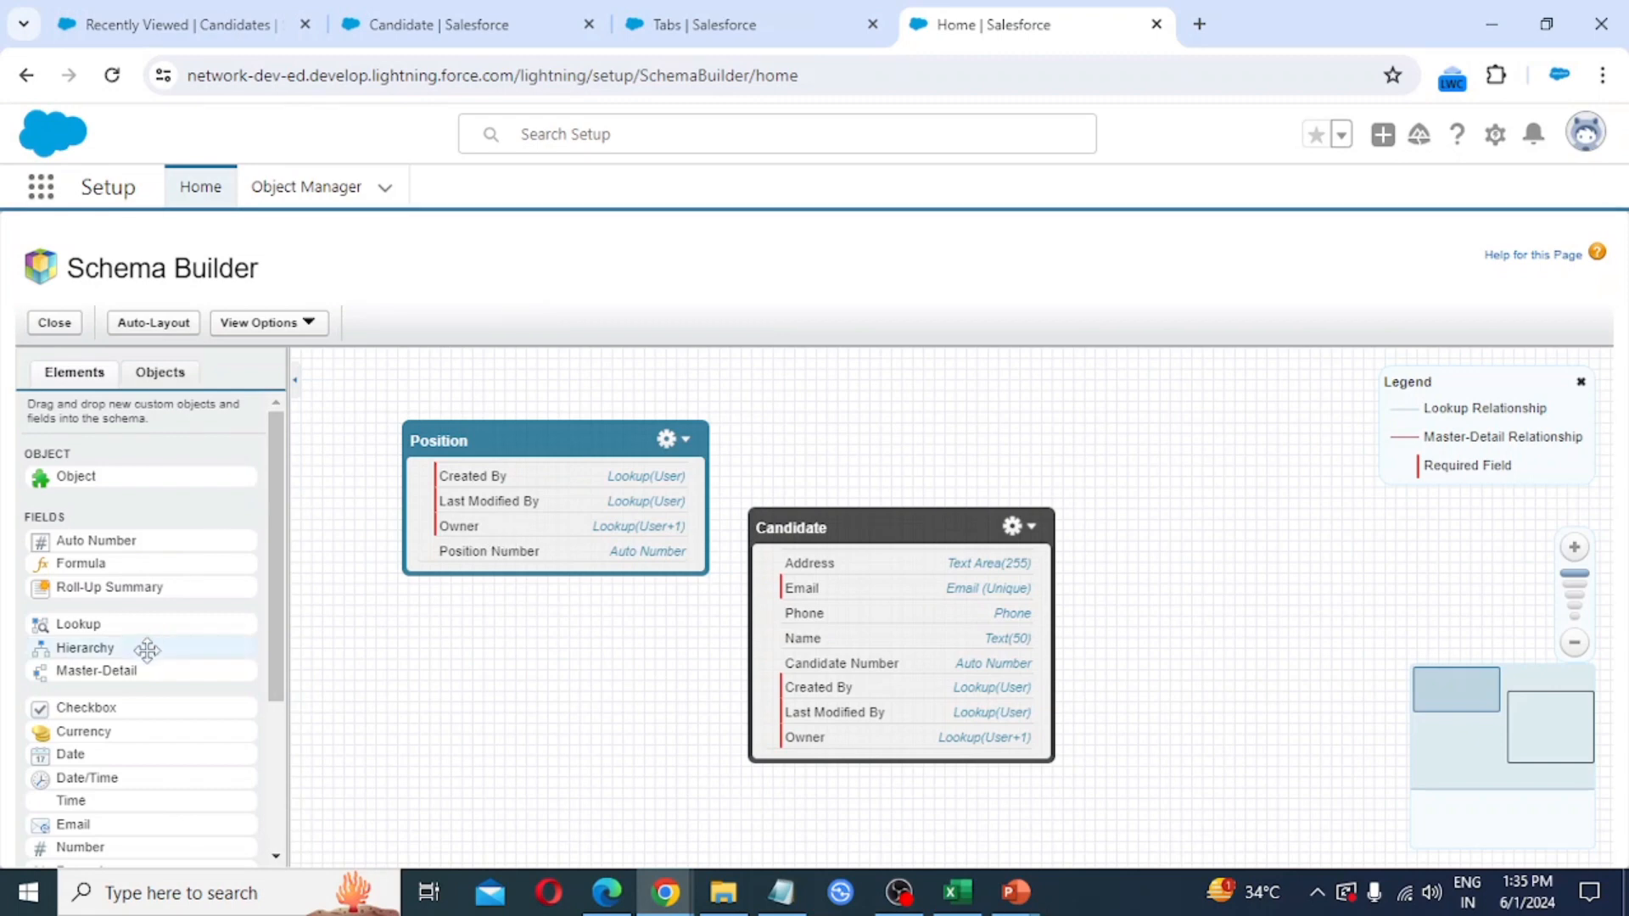
Add a Text field labelled Title with a length of 50 to the Position object and save it.
scroll(148, 649, "down", 3)
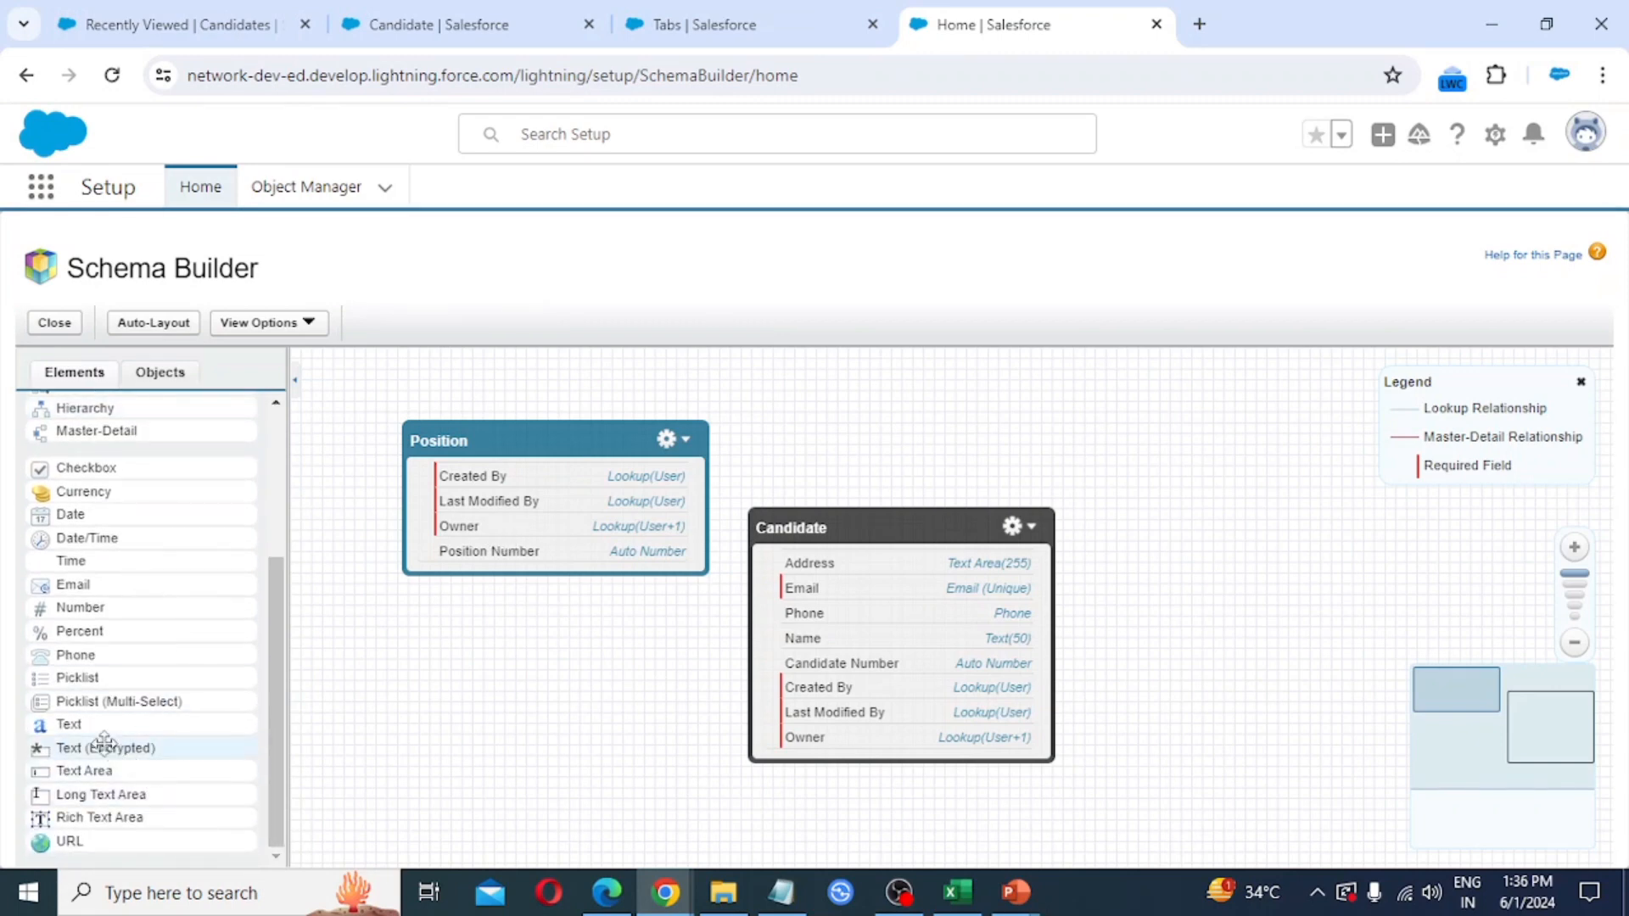
left_click_drag(73, 724, 475, 513)
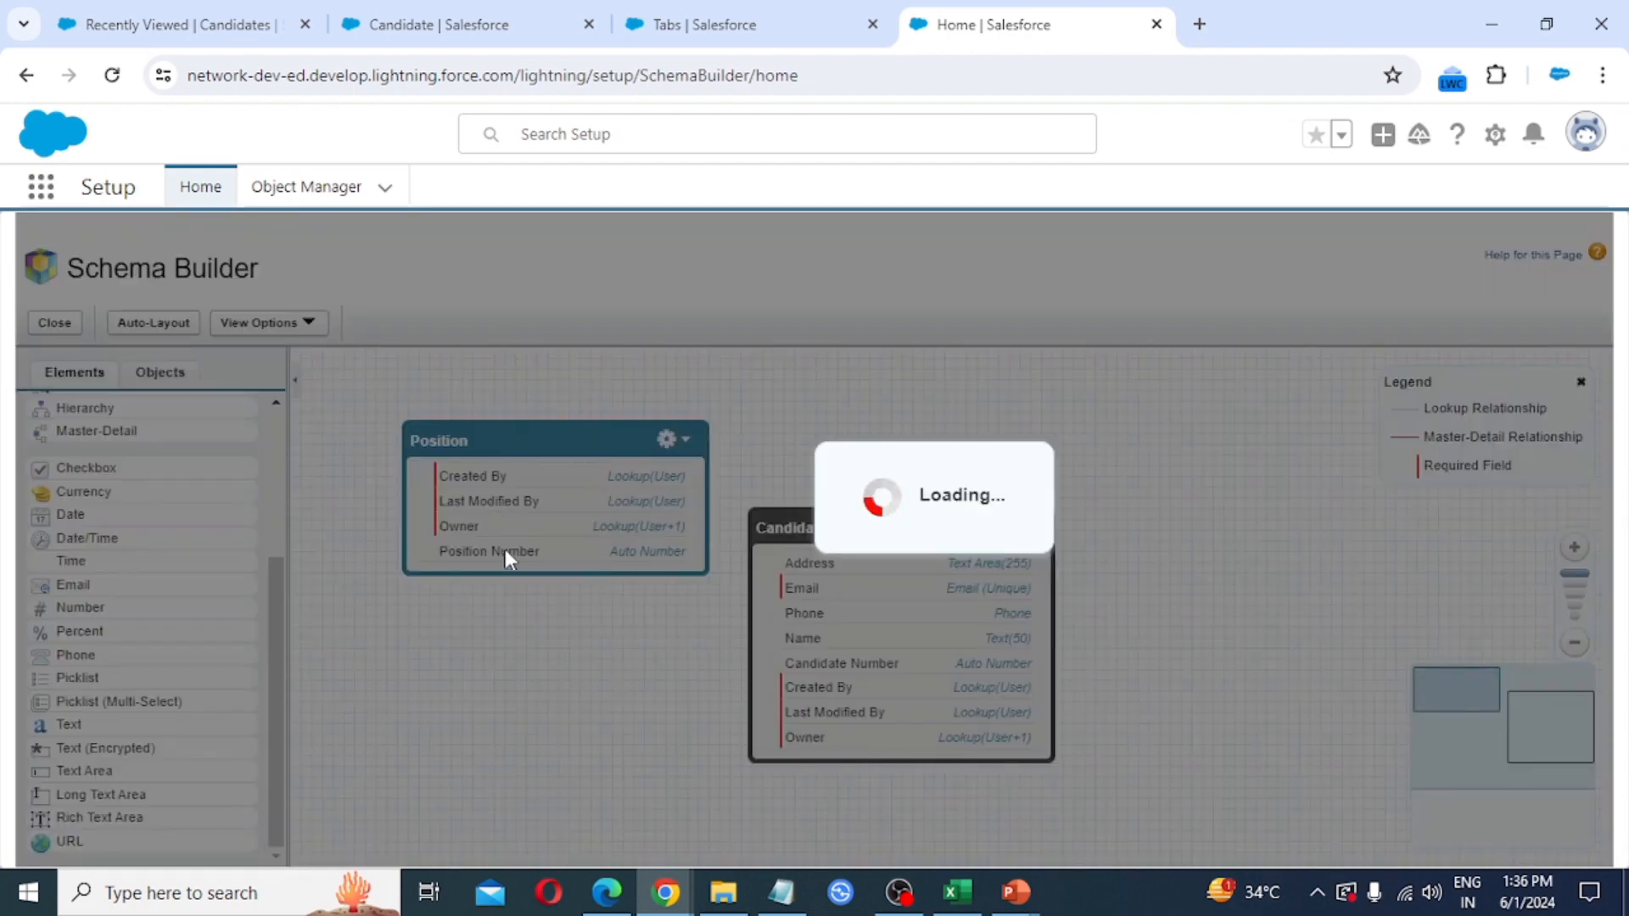
left_click(691, 393)
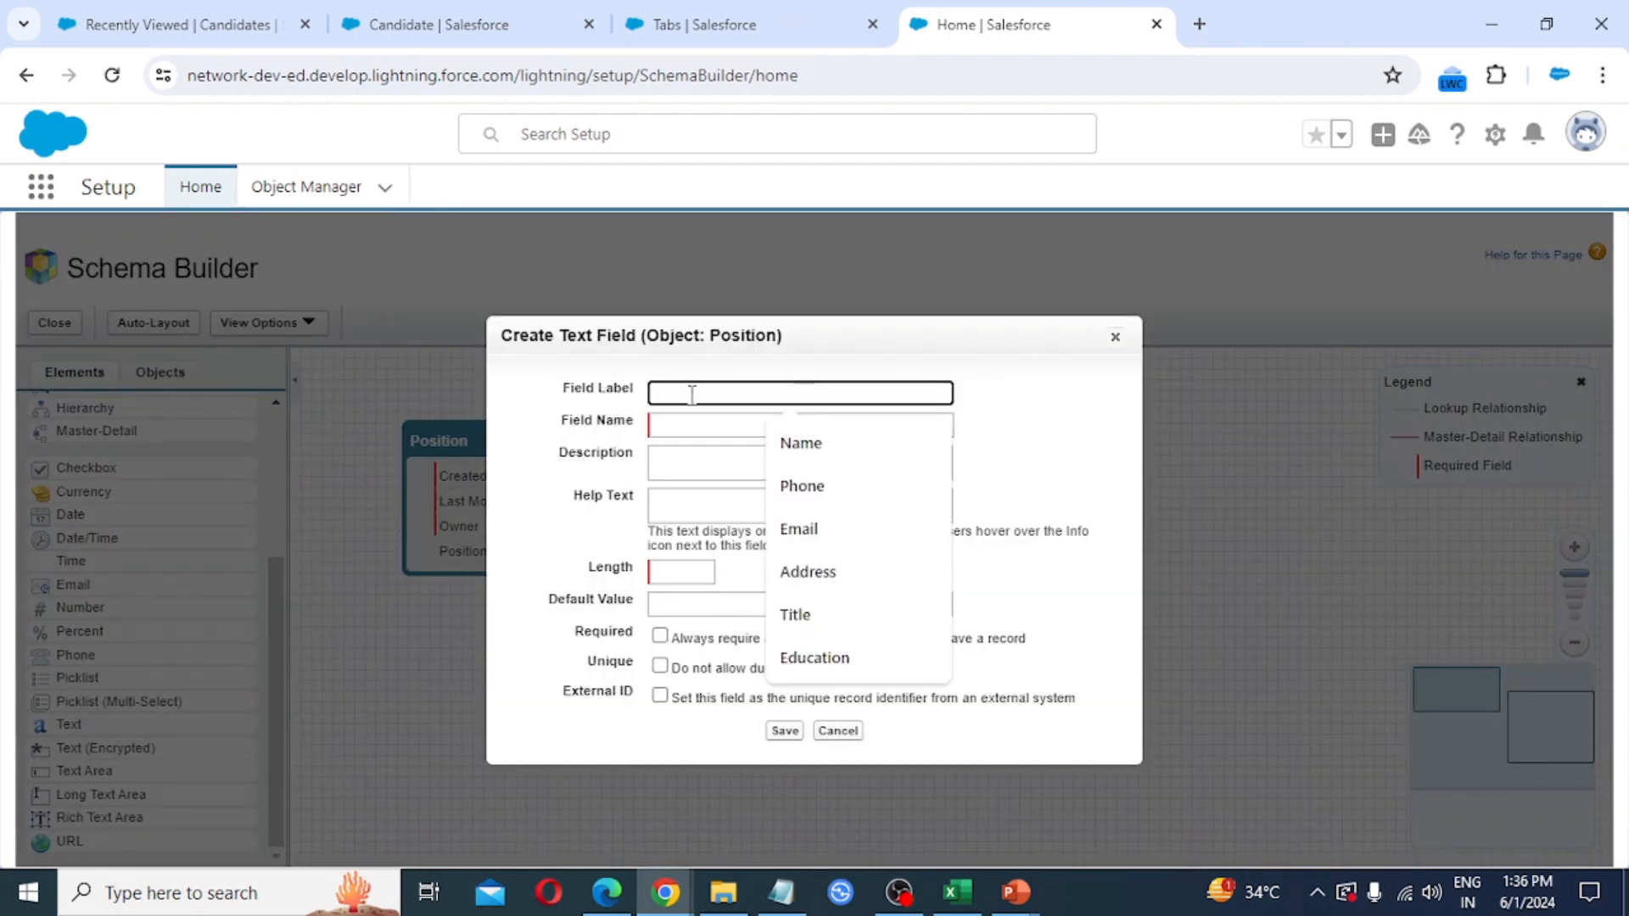
type("Ti")
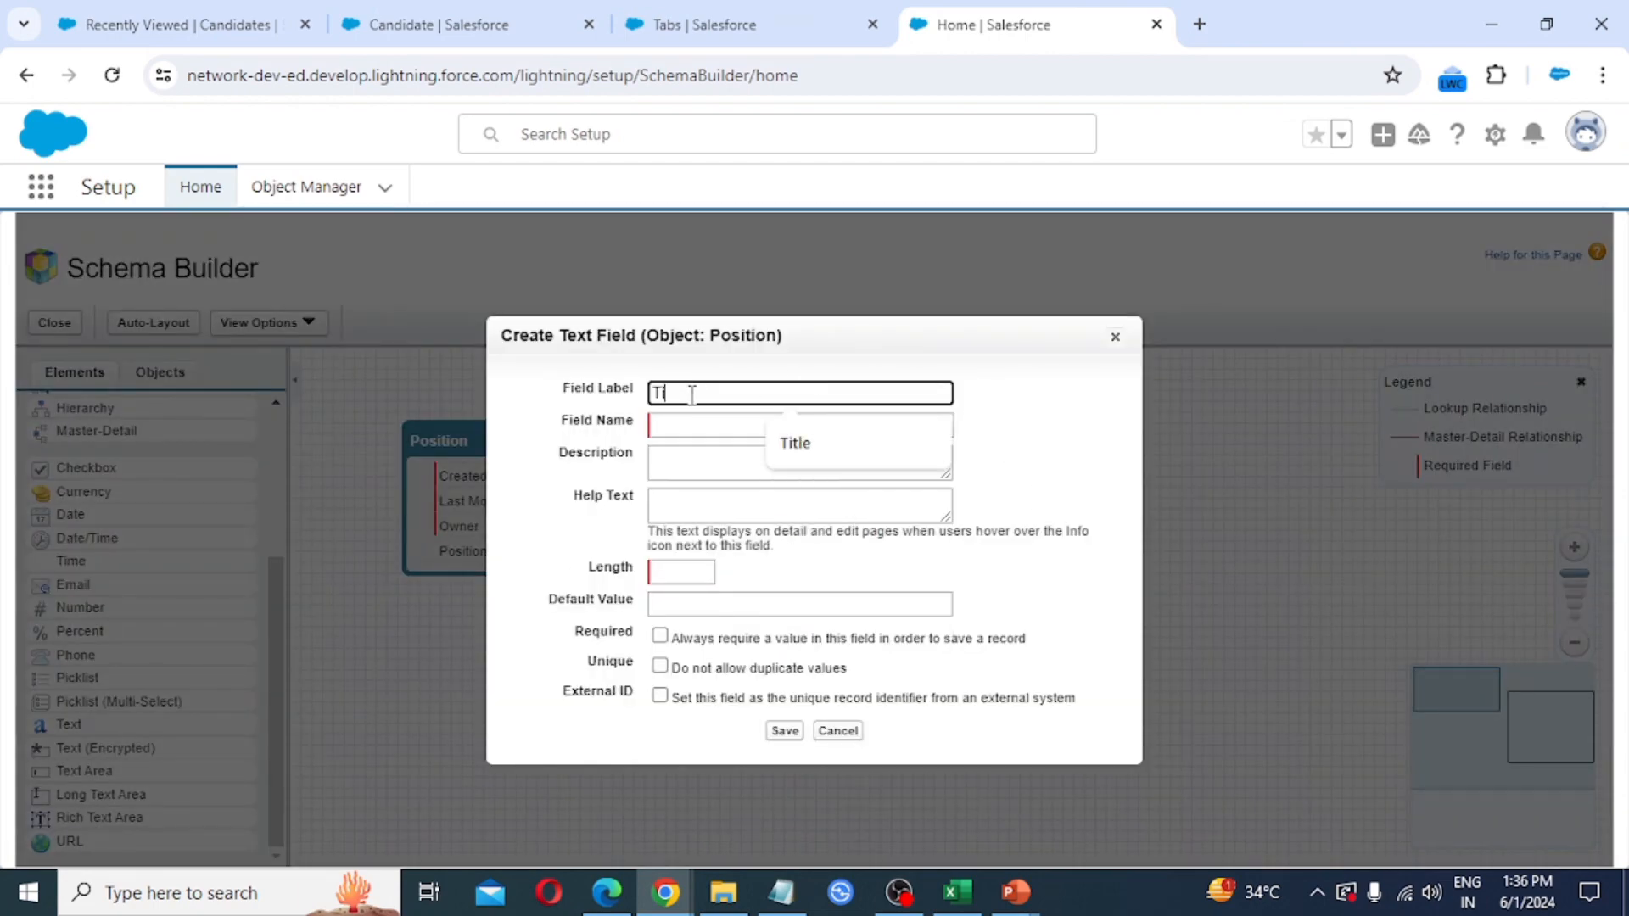
type("tle")
key("Tab")
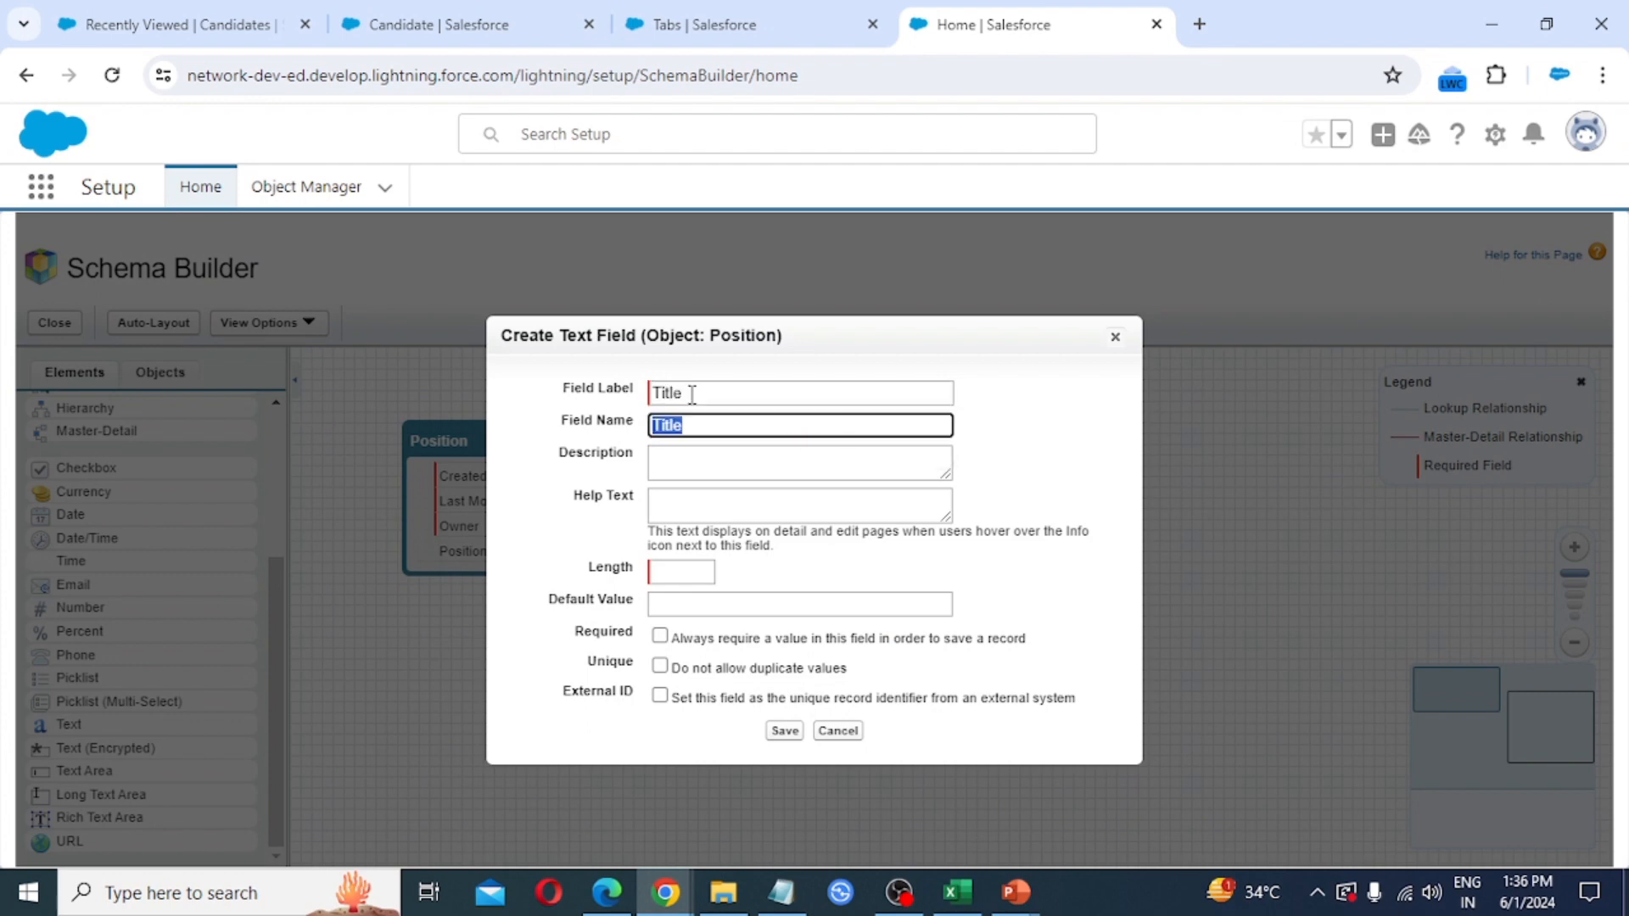
left_click(679, 571)
type("50")
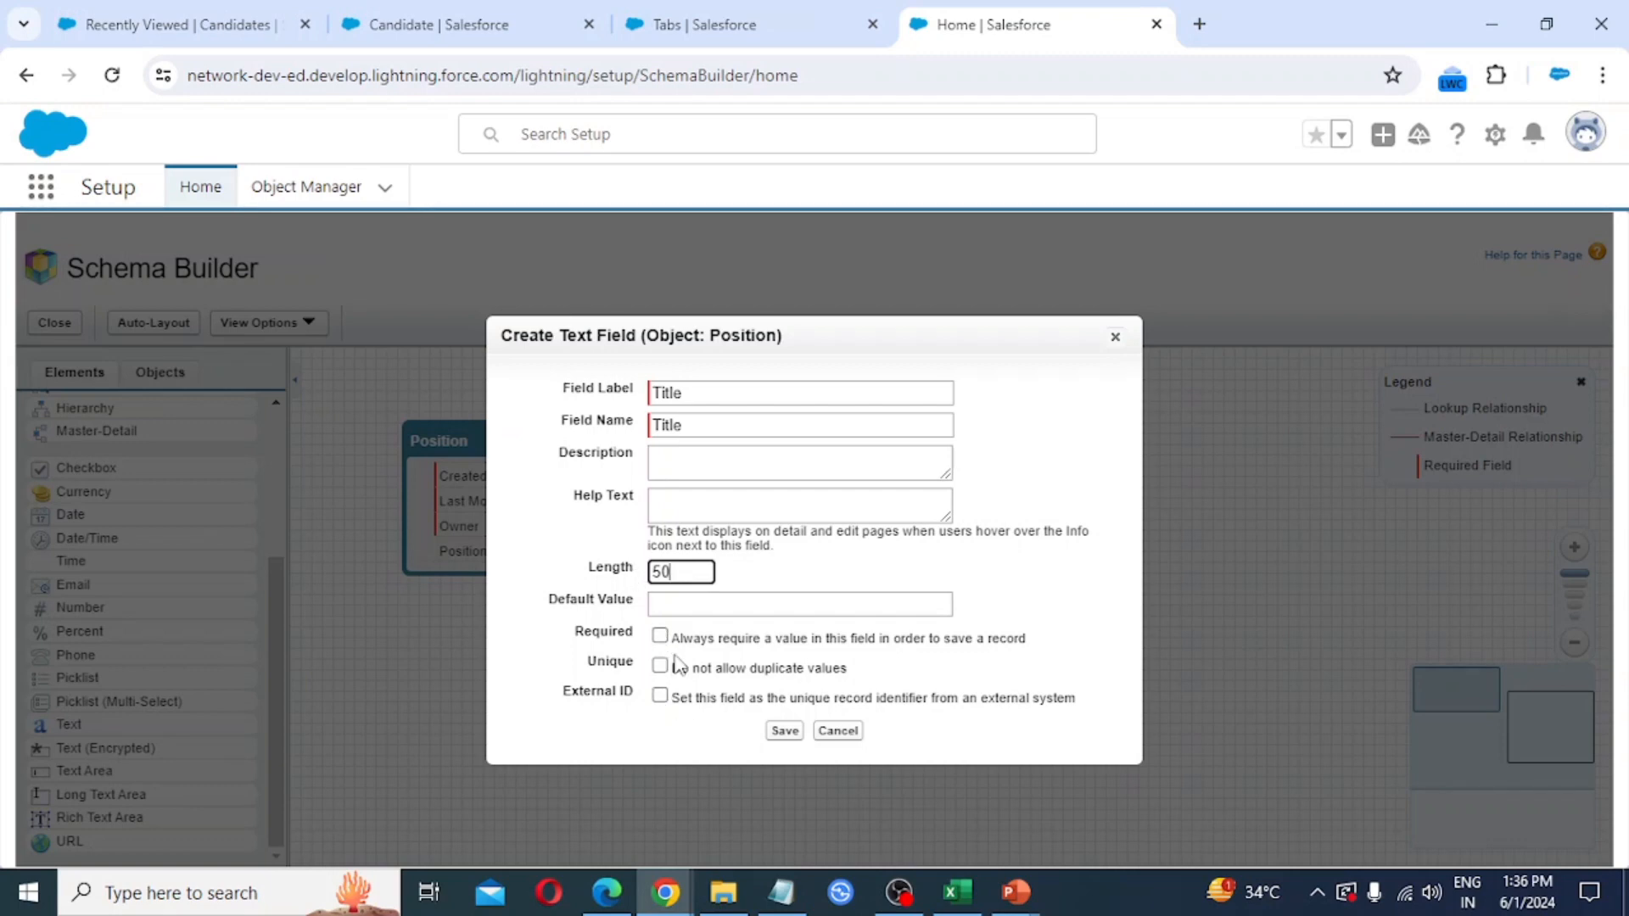
left_click(784, 731)
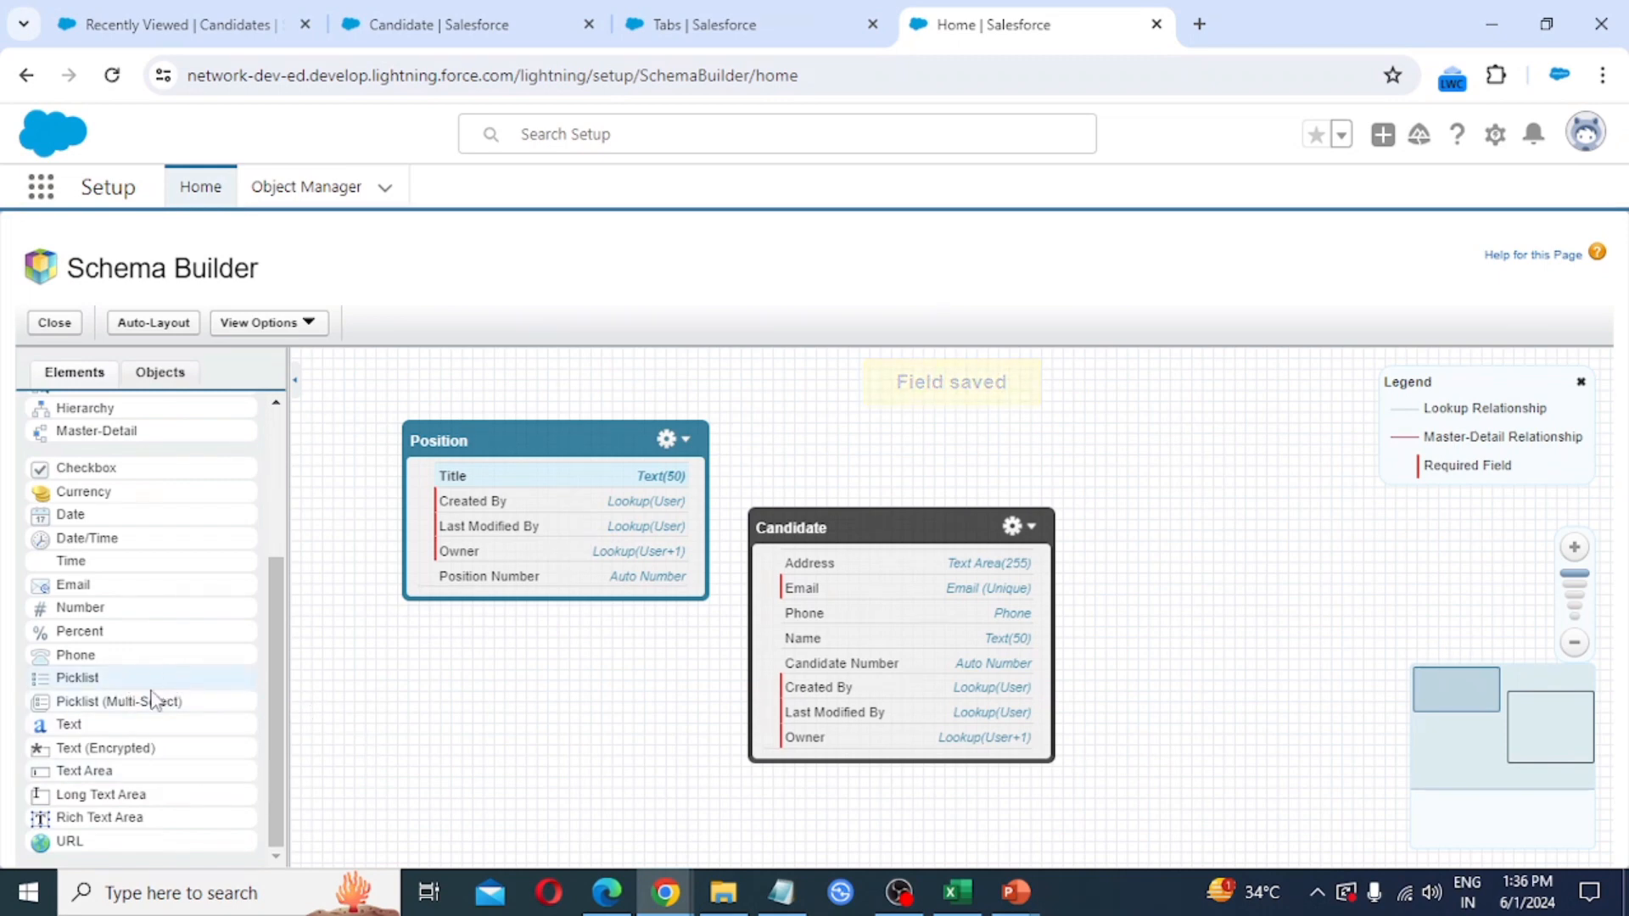
Add a Picklist field labelled Education to the Position object with values High School, Intermediate, Graduation and Post Graduation, and save it.
left_click_drag(120, 677, 581, 511)
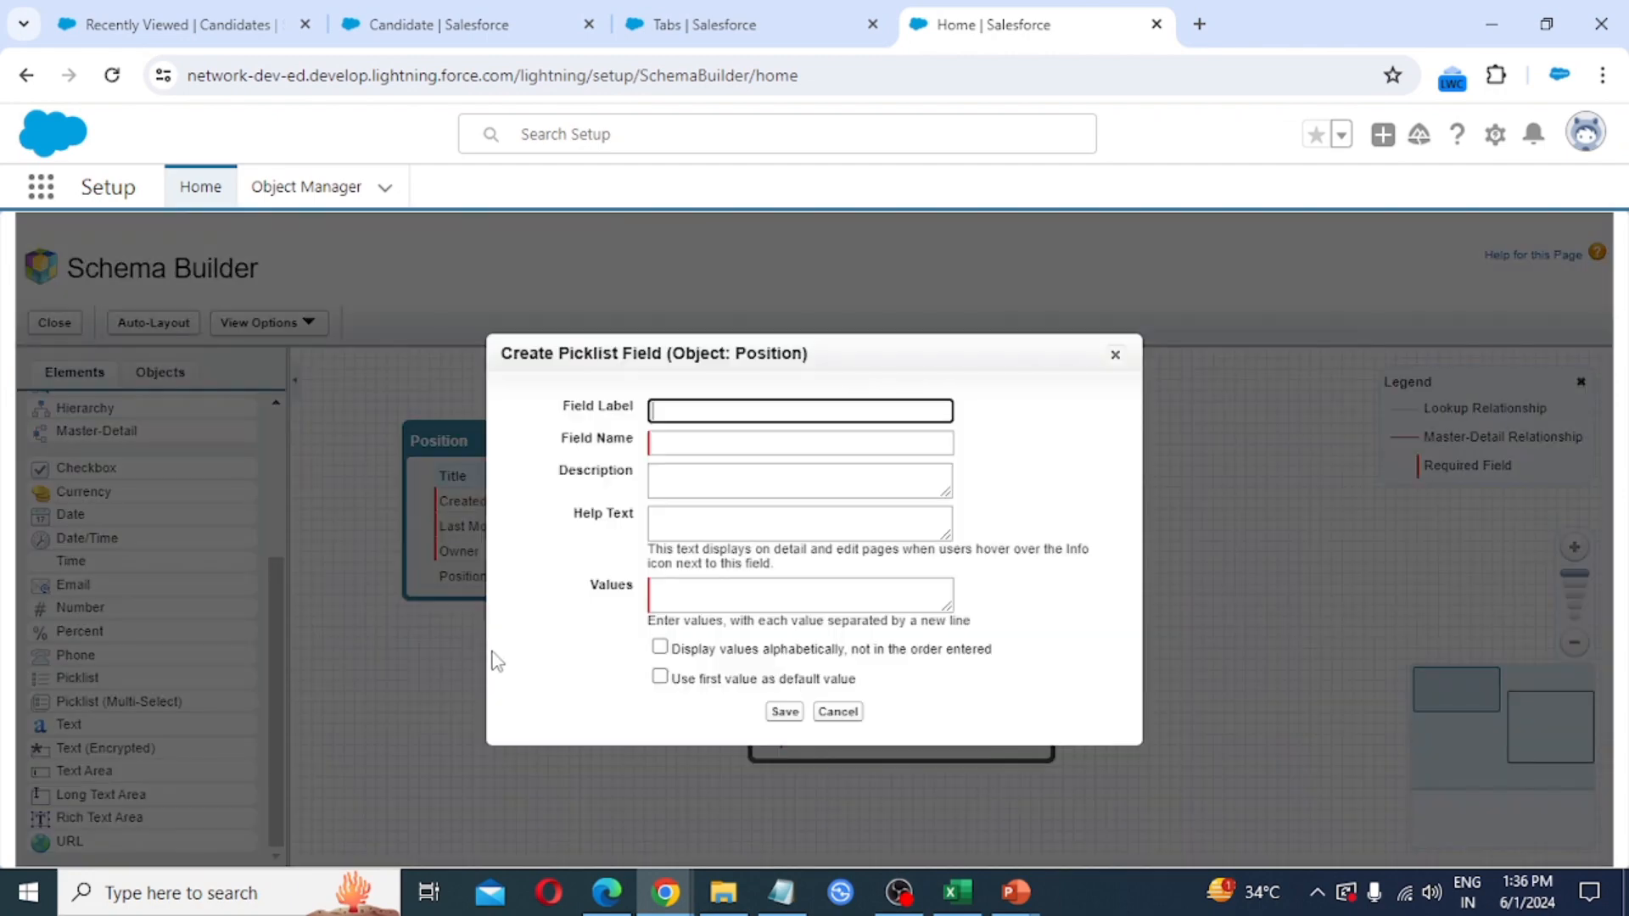
type("Education")
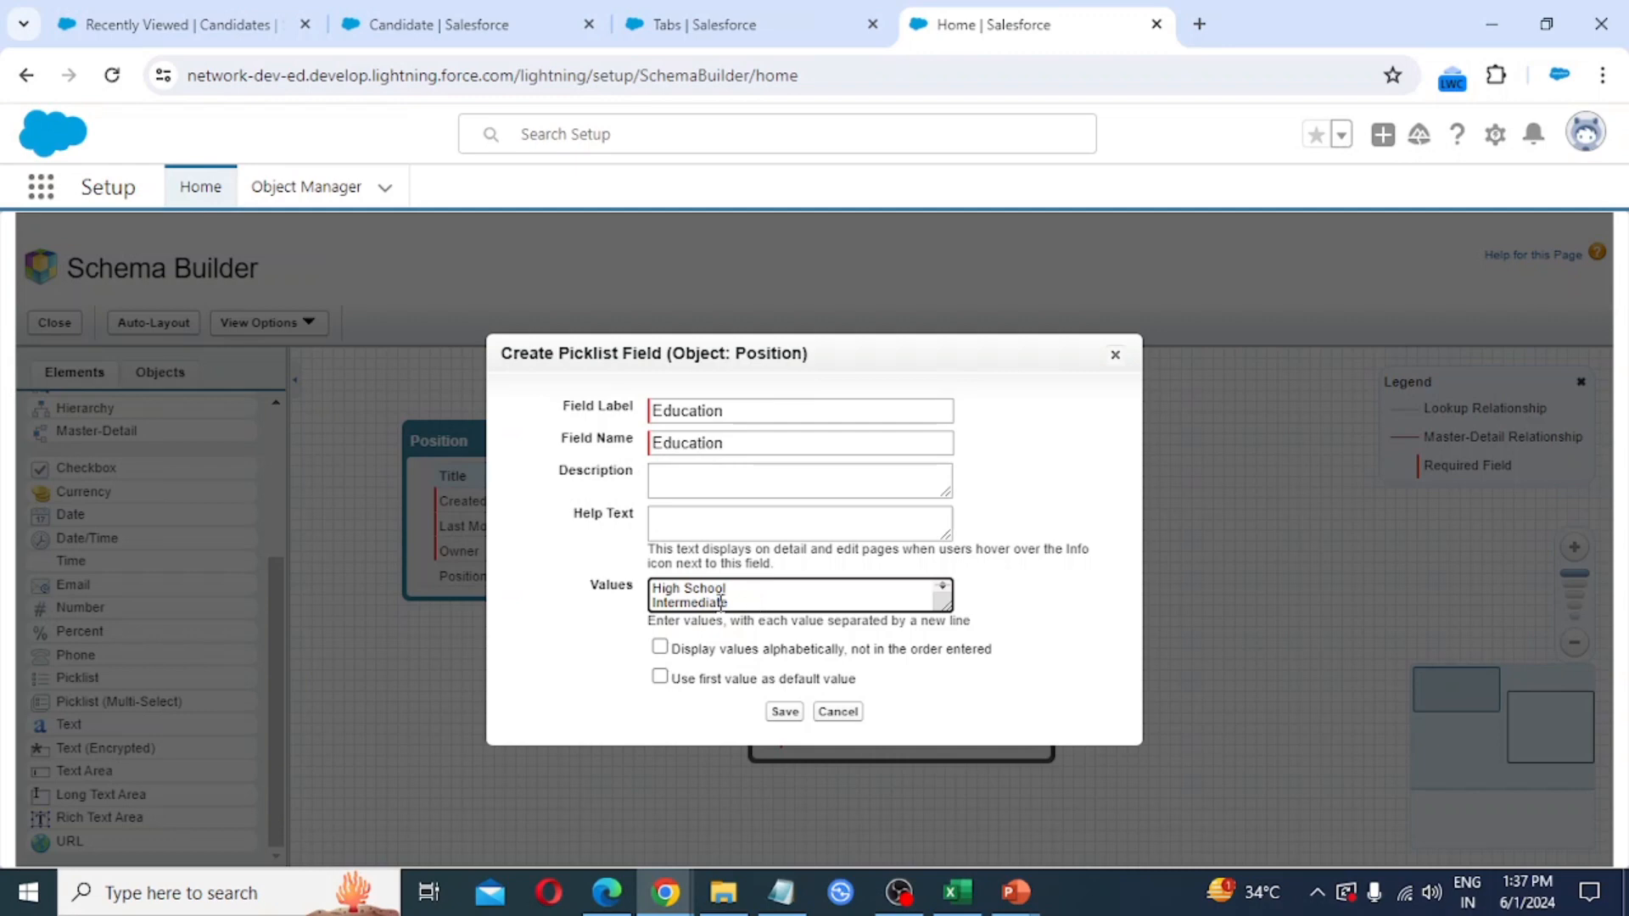
scroll(709, 605, "down", 2)
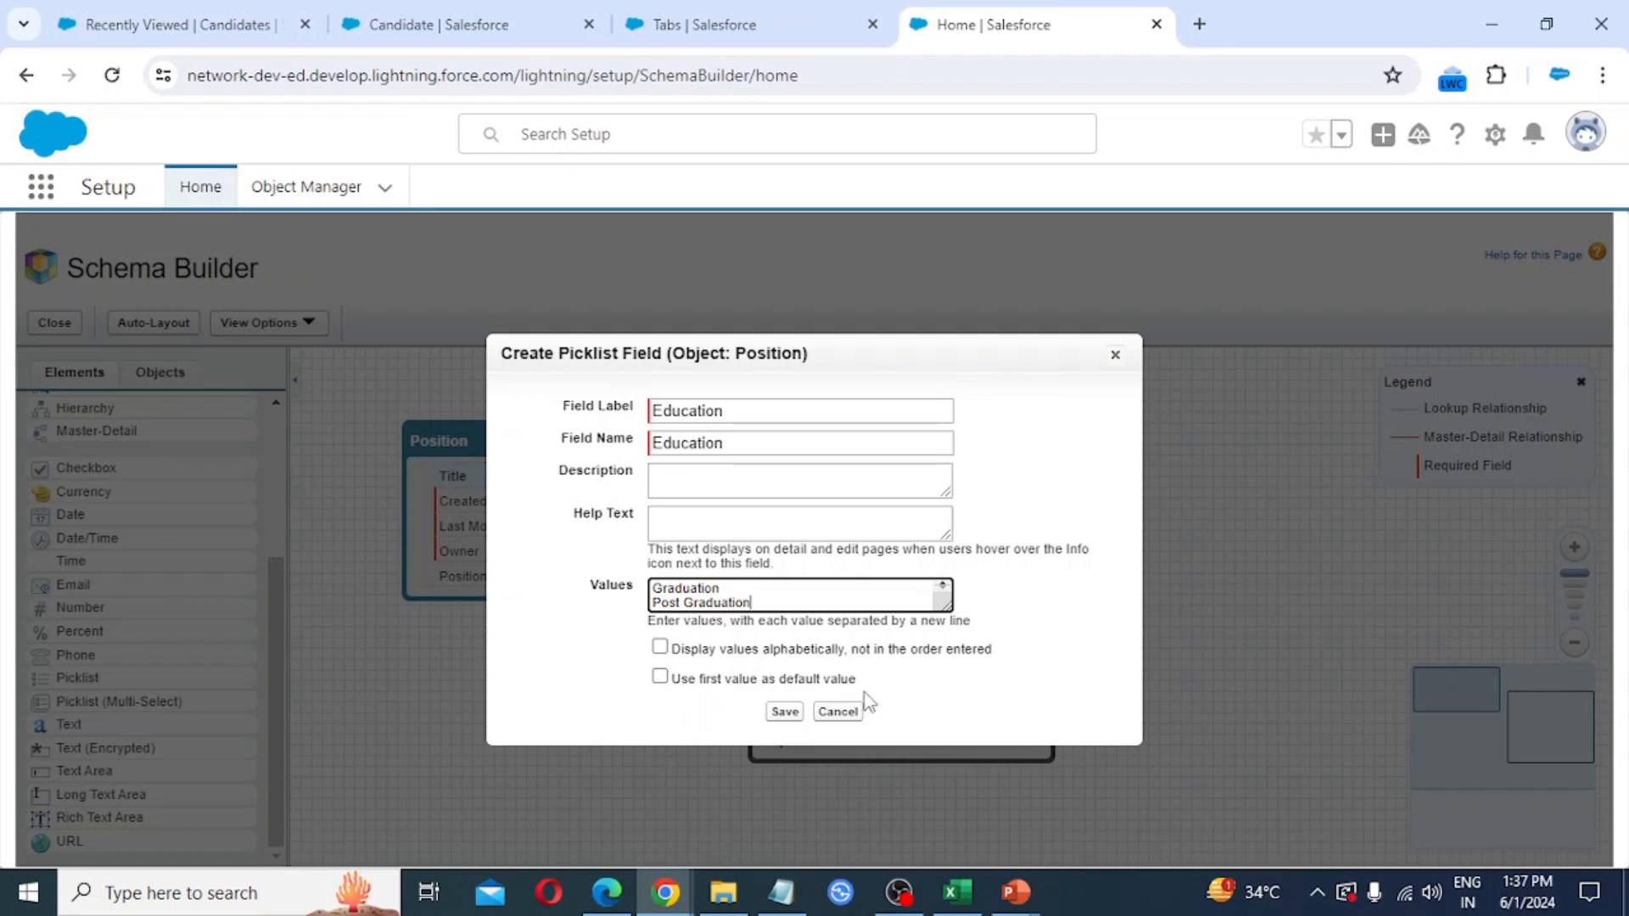
scroll(700, 597, "up", 1)
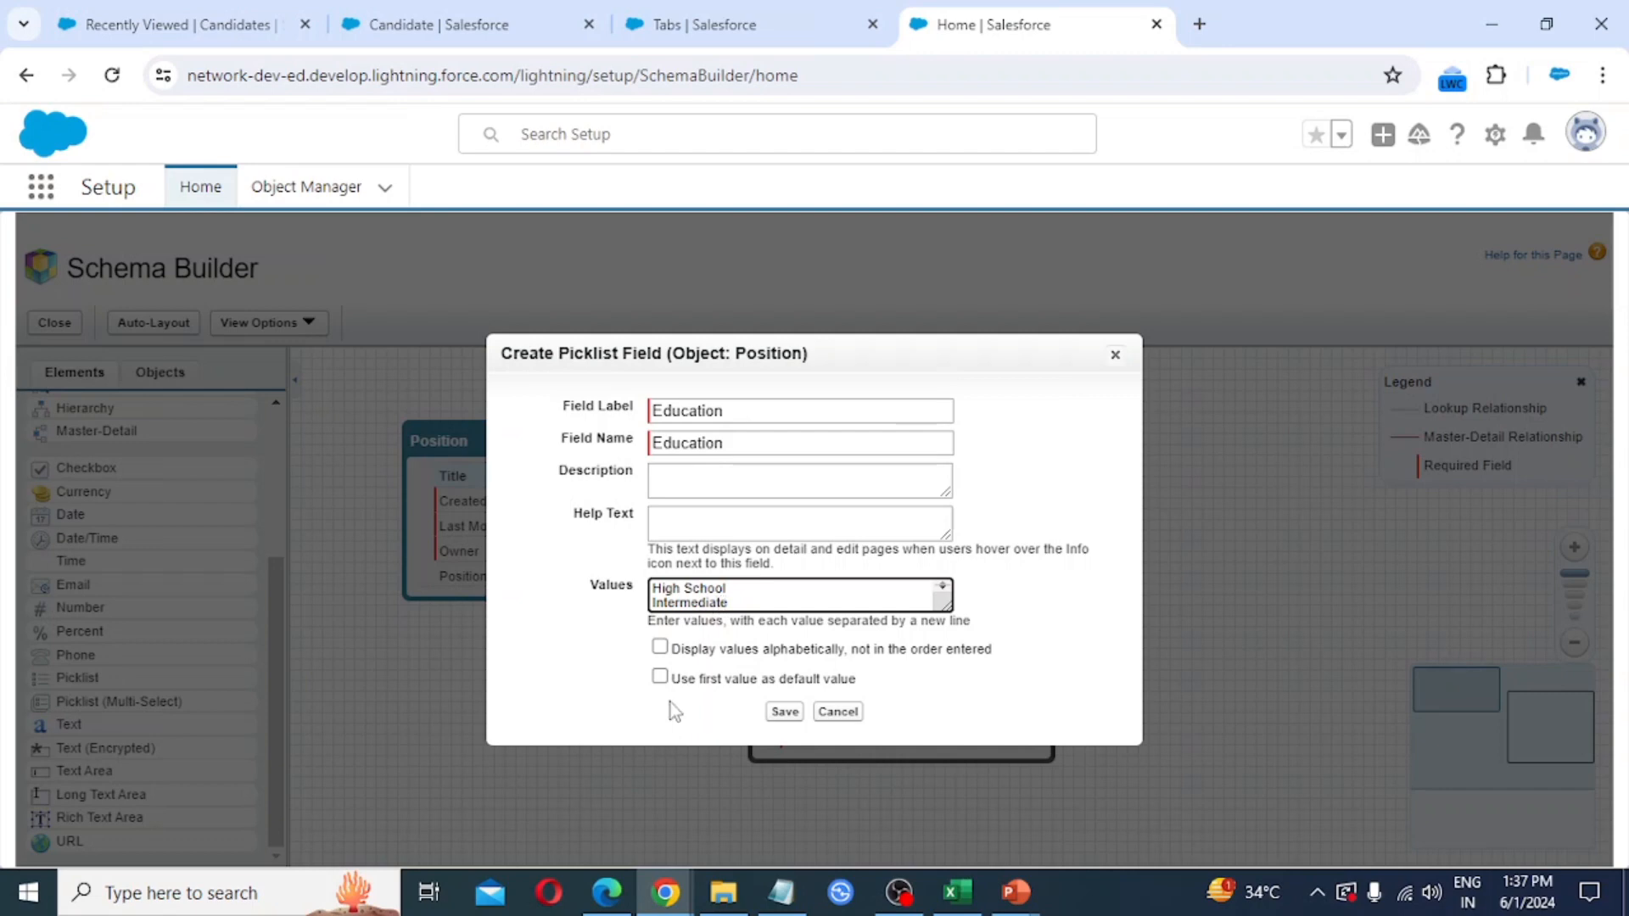
left_click(785, 712)
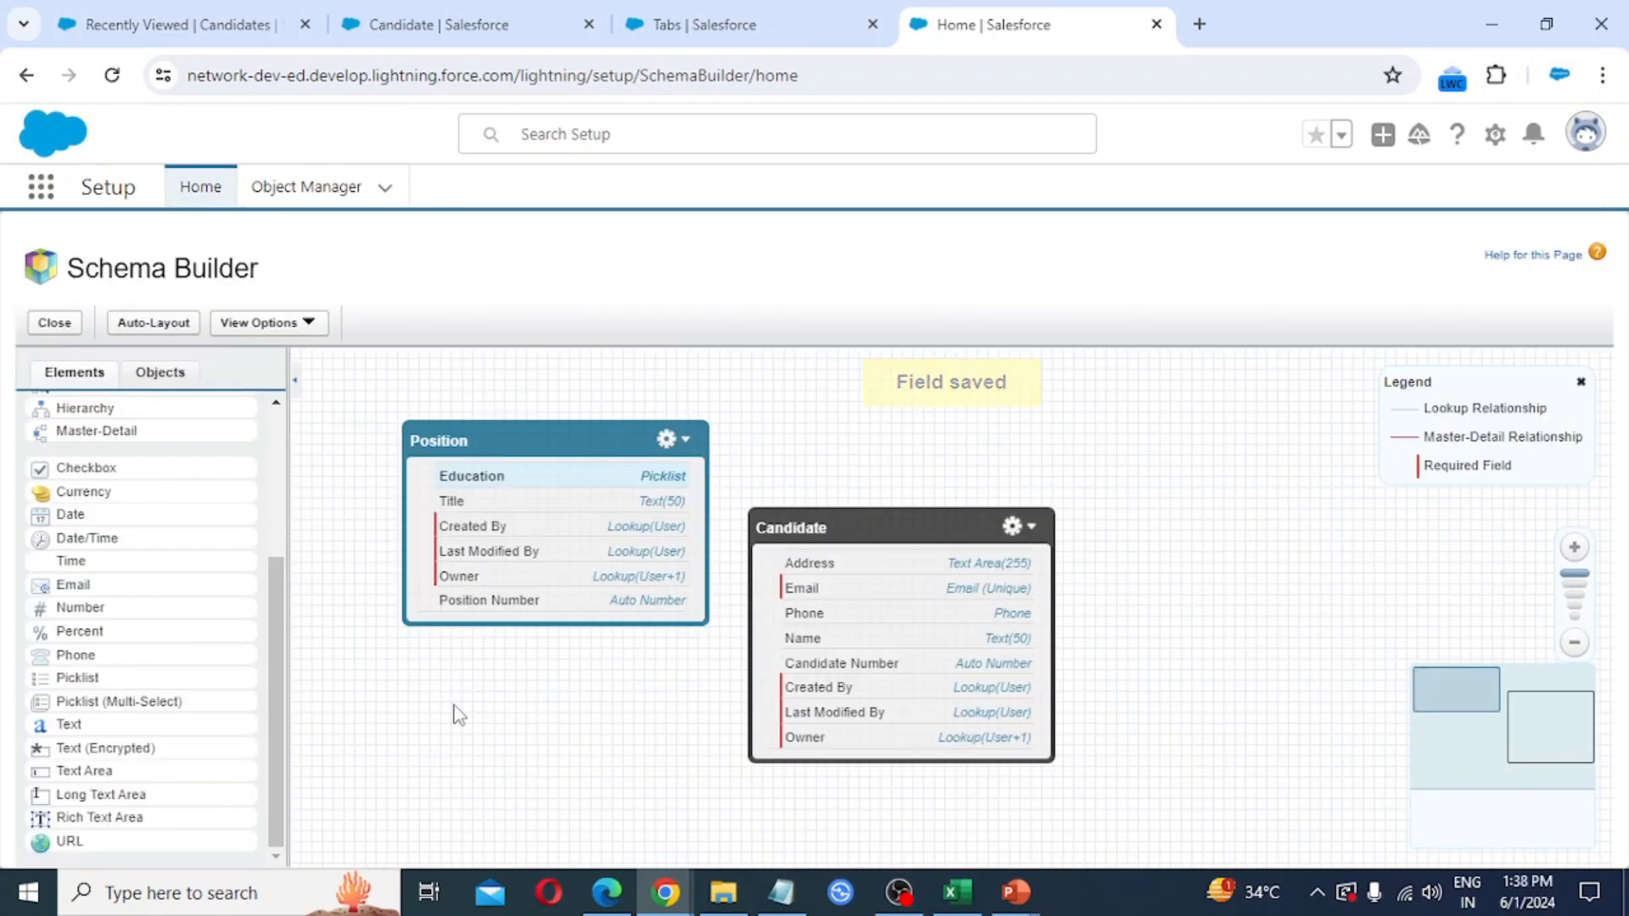
Add a required Currency field labelled Salary with length 10 and 2 decimal places to the Position object and save it.
scroll(169, 633, "up", 3)
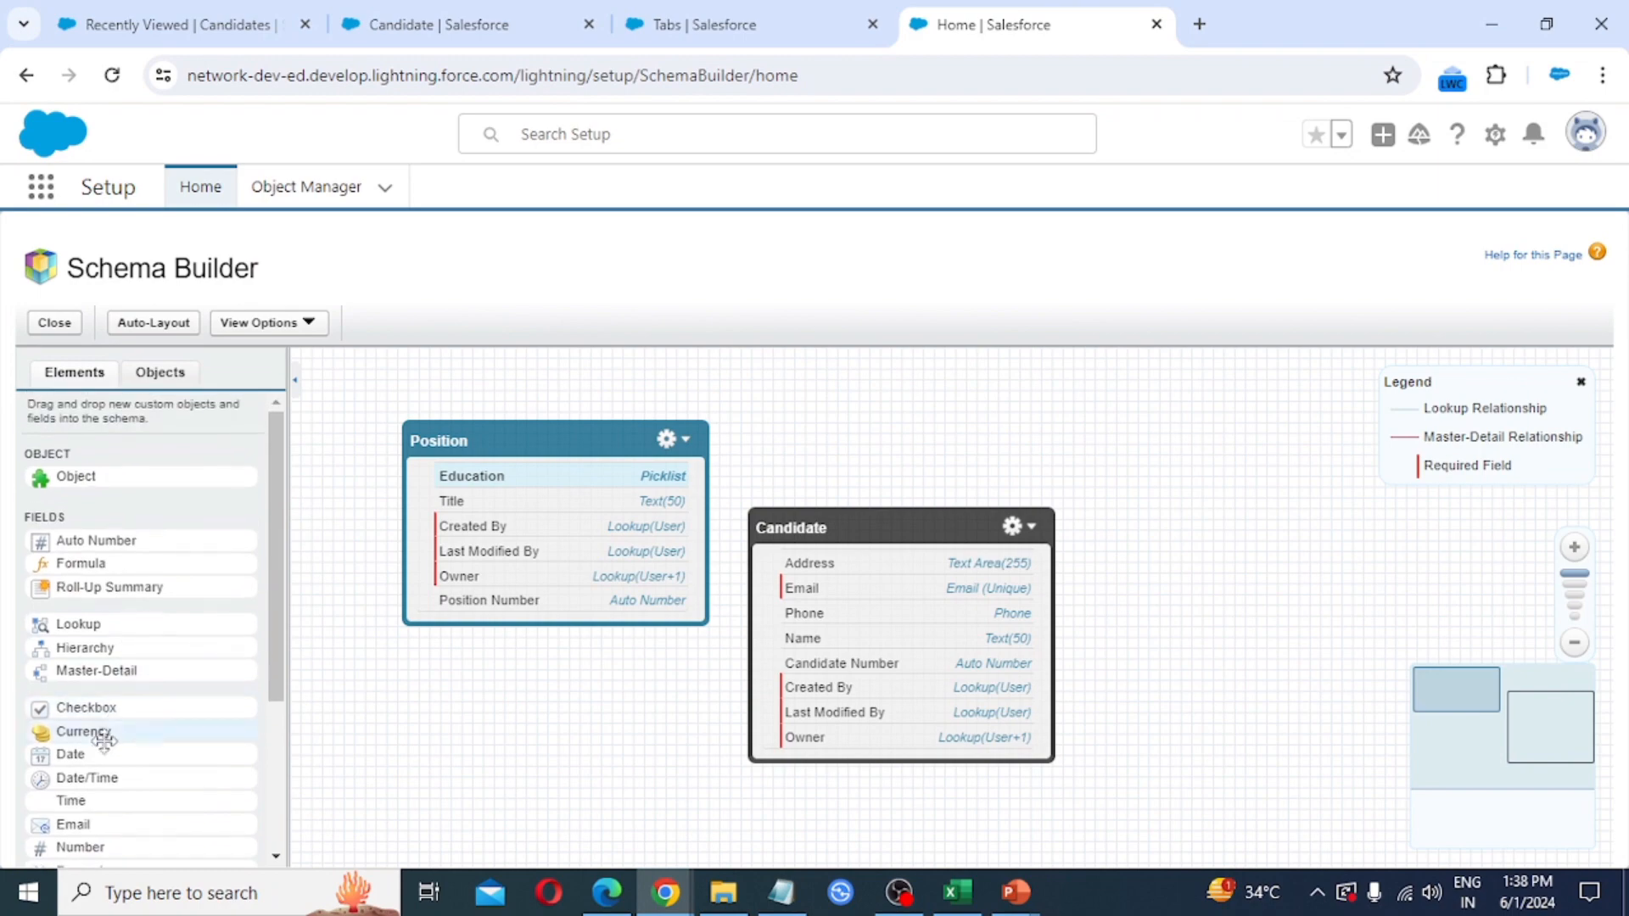
left_click_drag(166, 726, 491, 531)
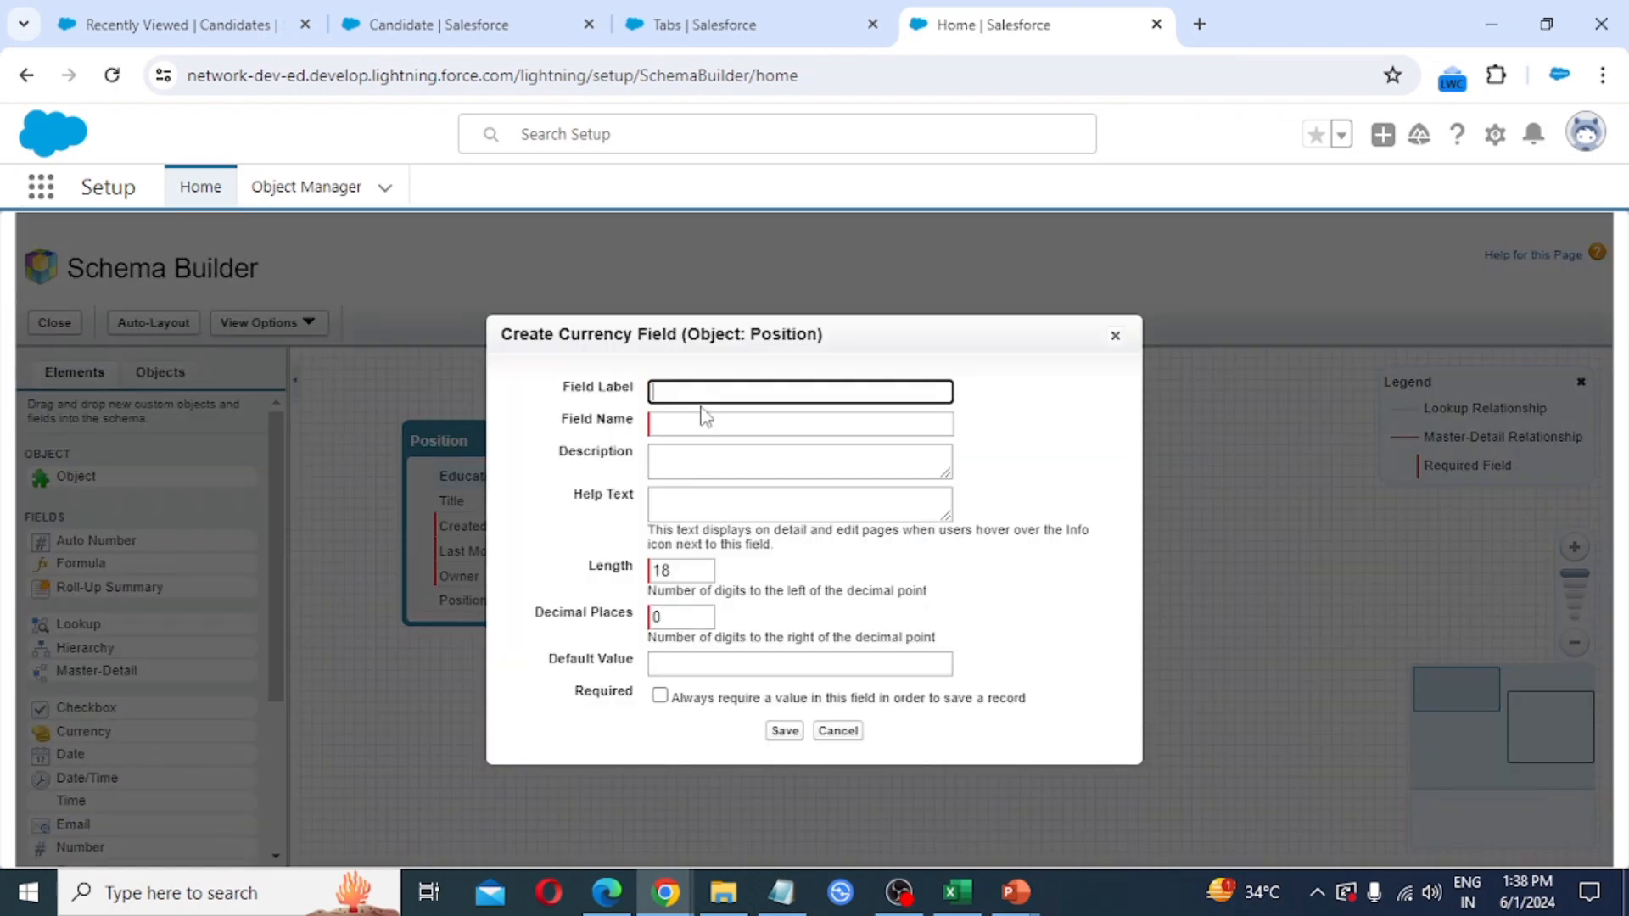
type("Salary")
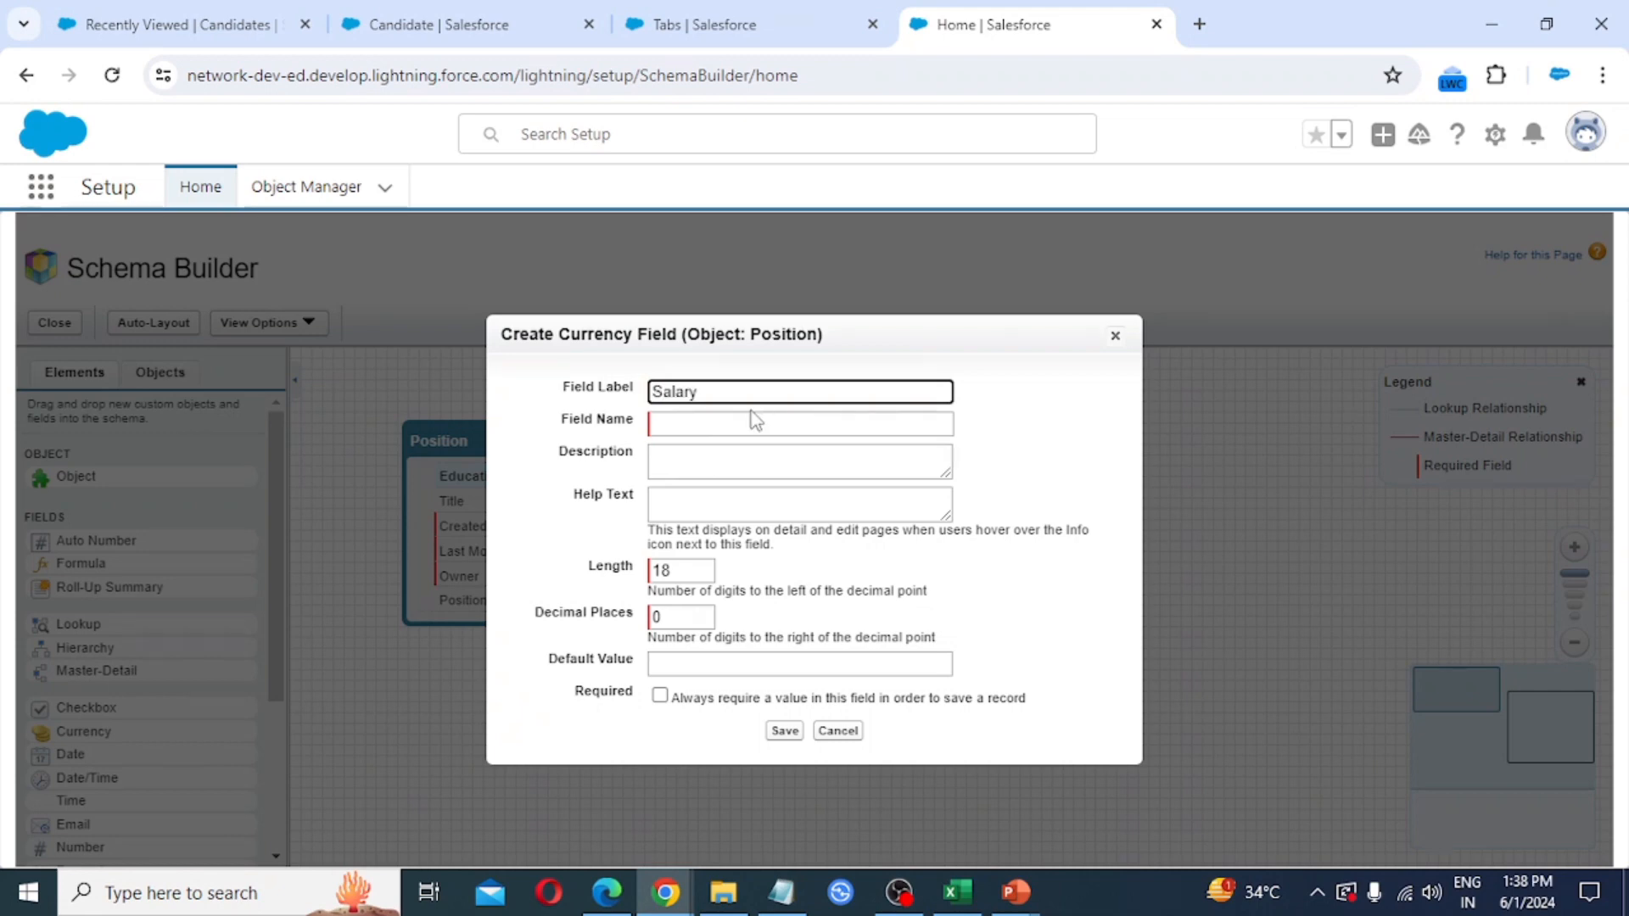
key("Tab")
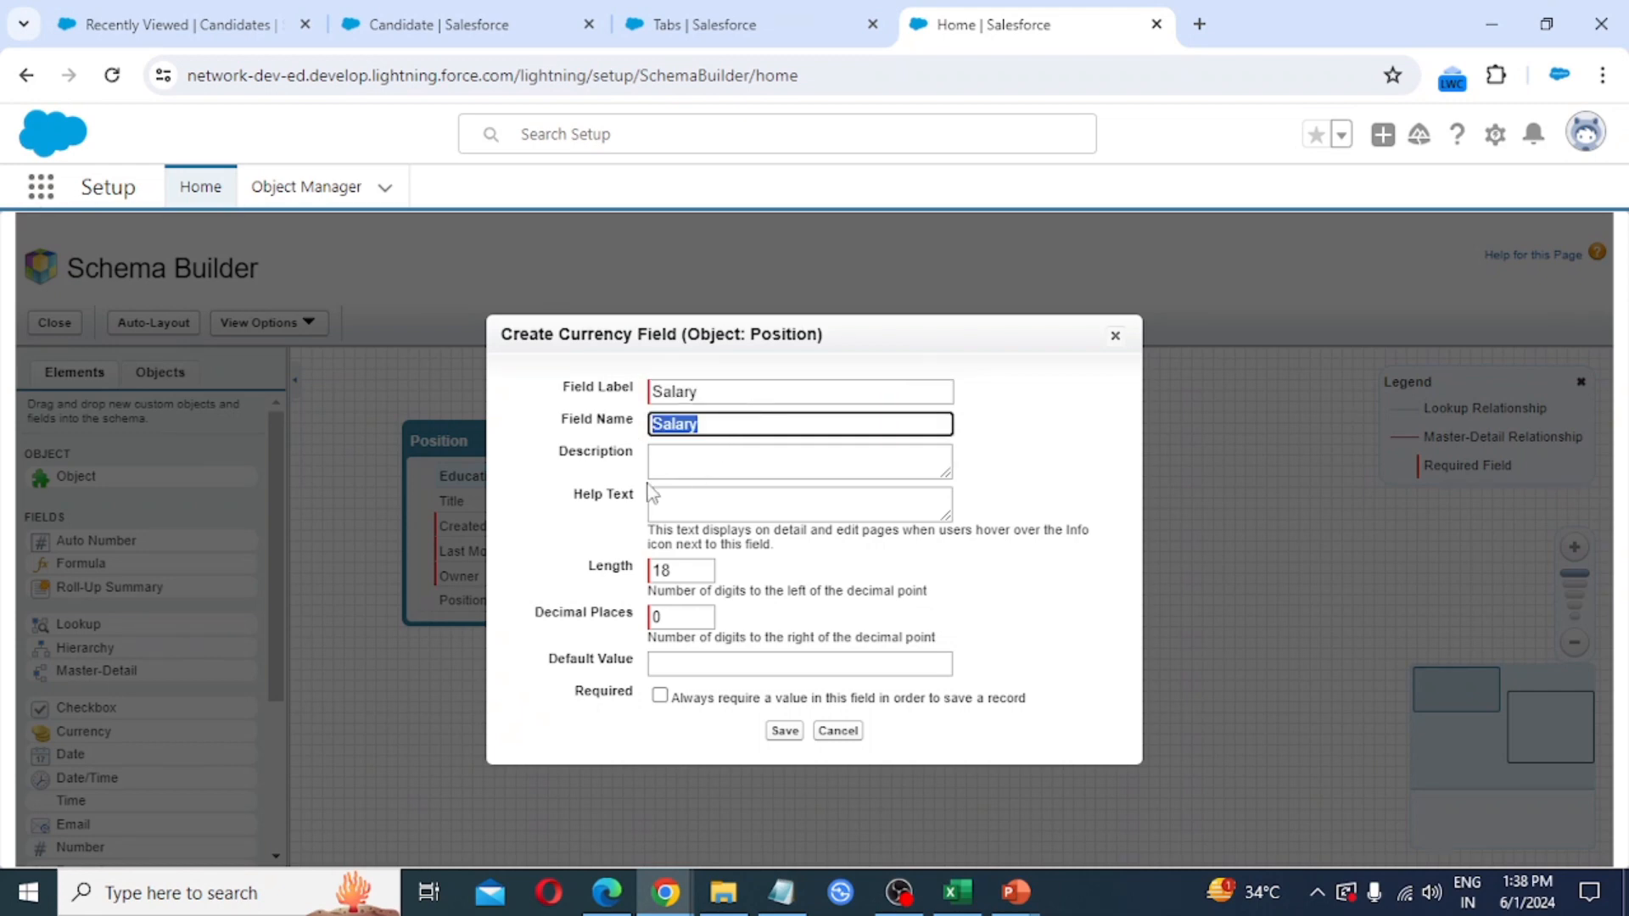
key("Tab")
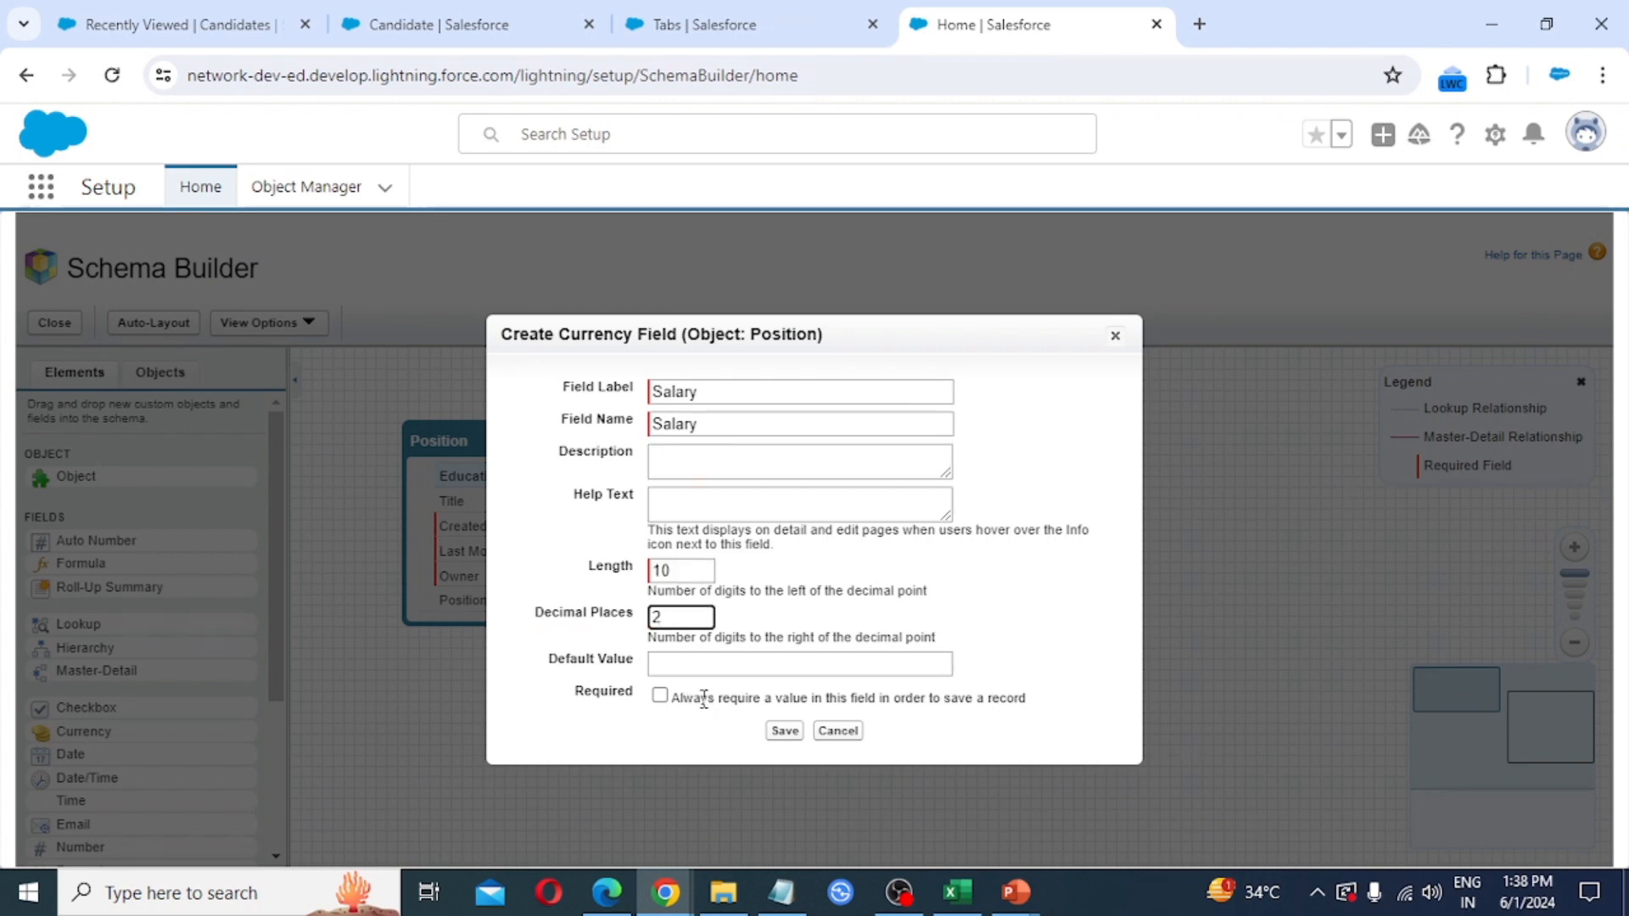
left_click(660, 695)
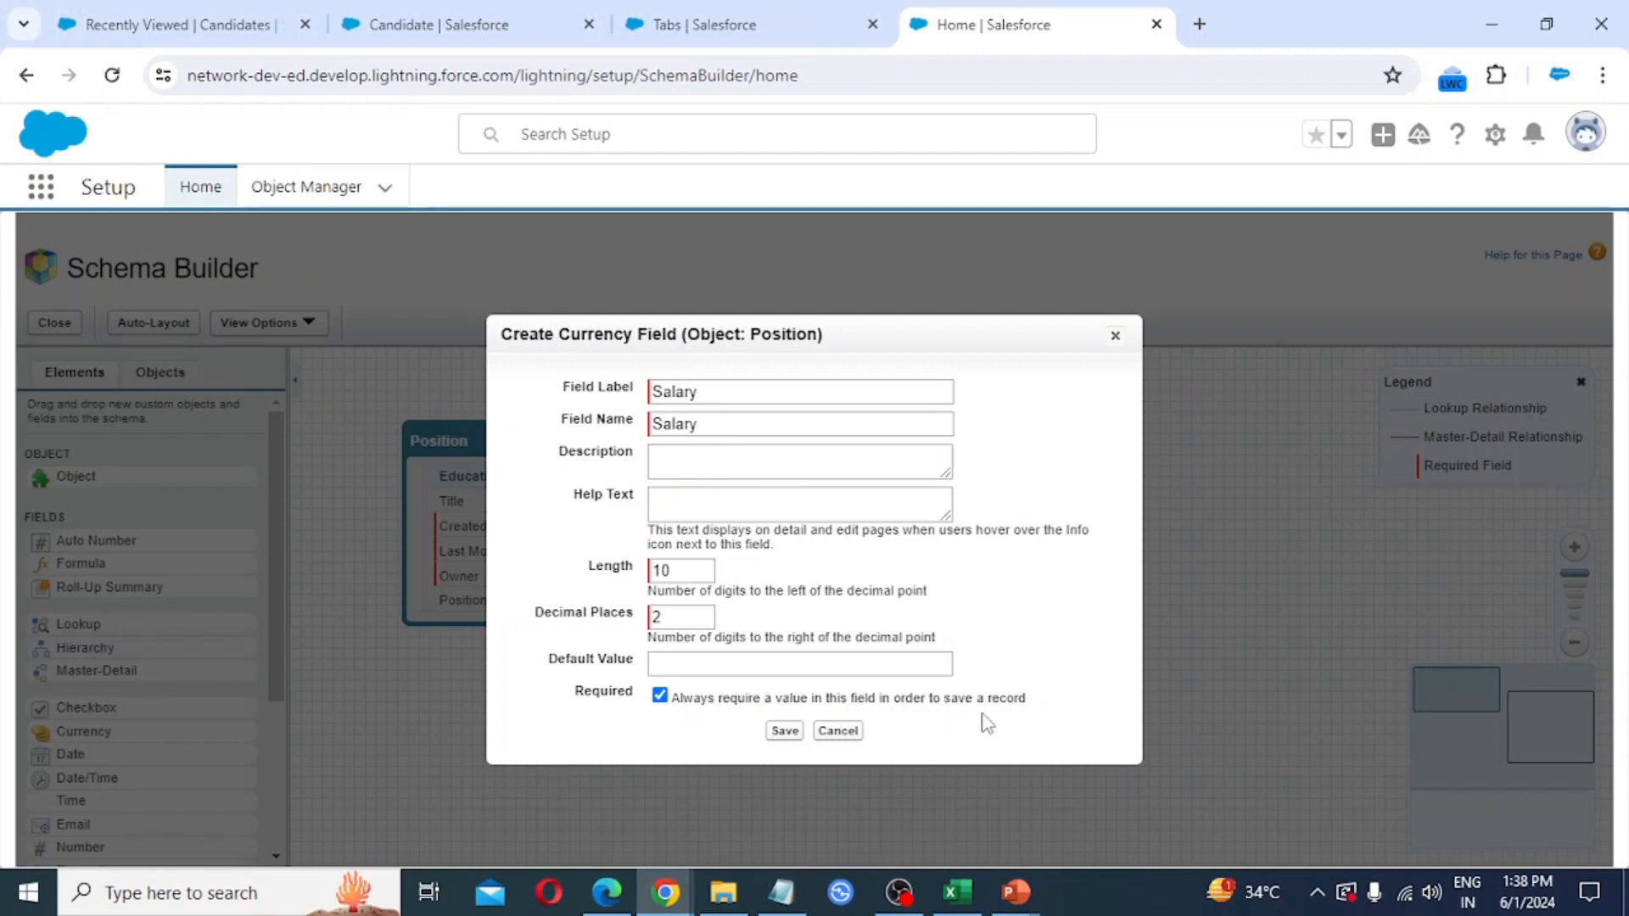
left_click(784, 731)
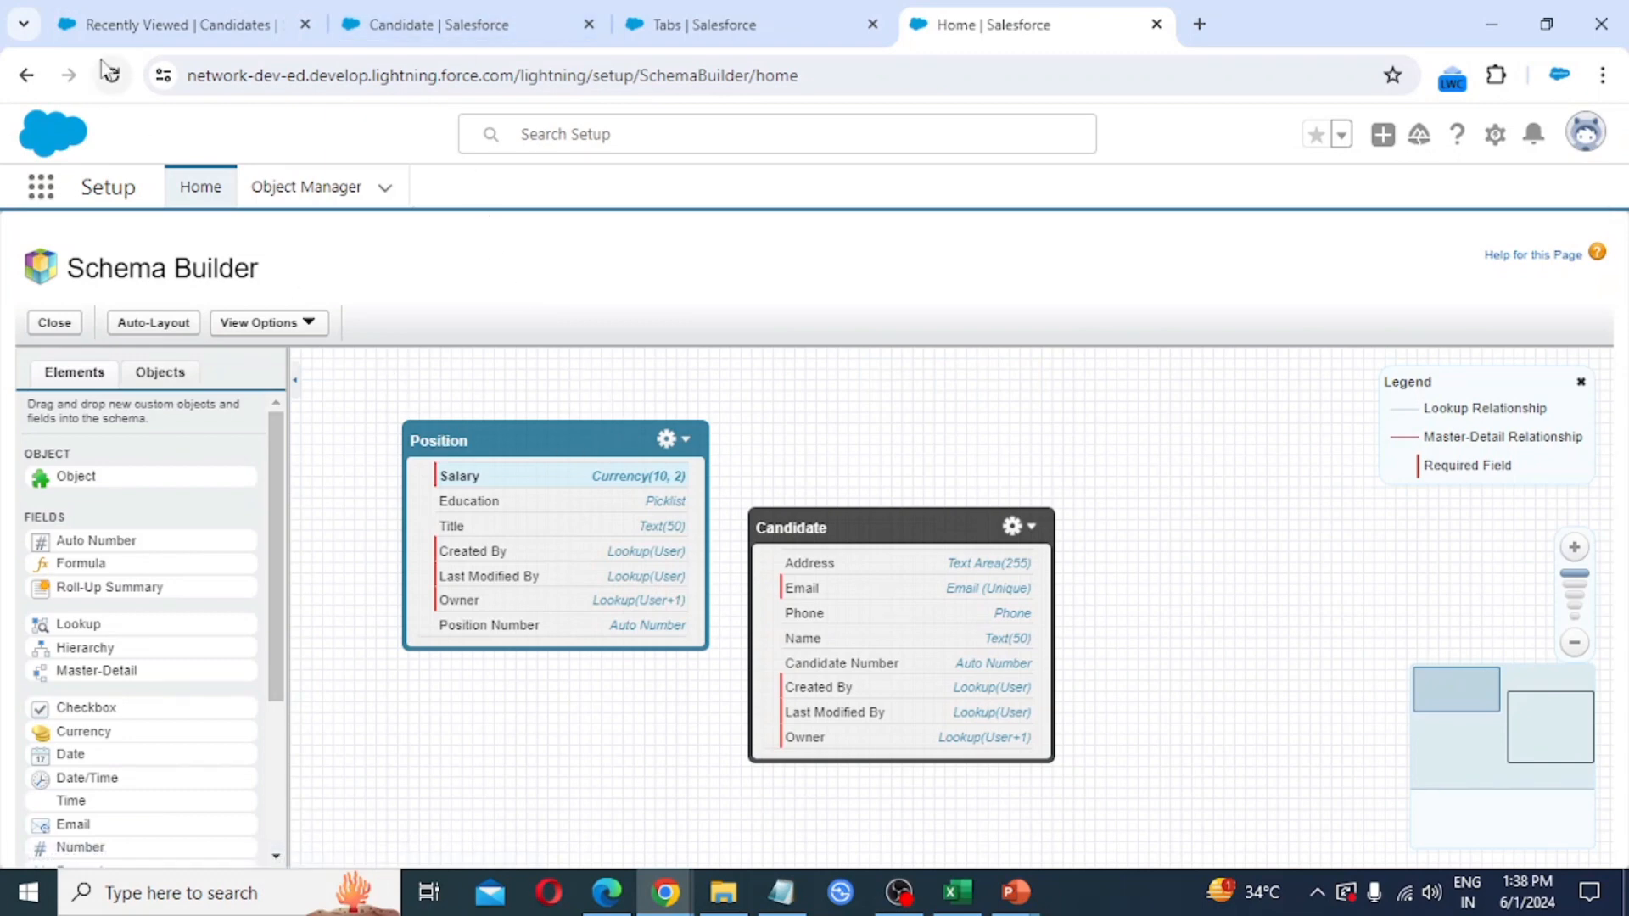
Return to the EMS app, reload it, and open the custom Tabs page in Setup.
left_click(149, 14)
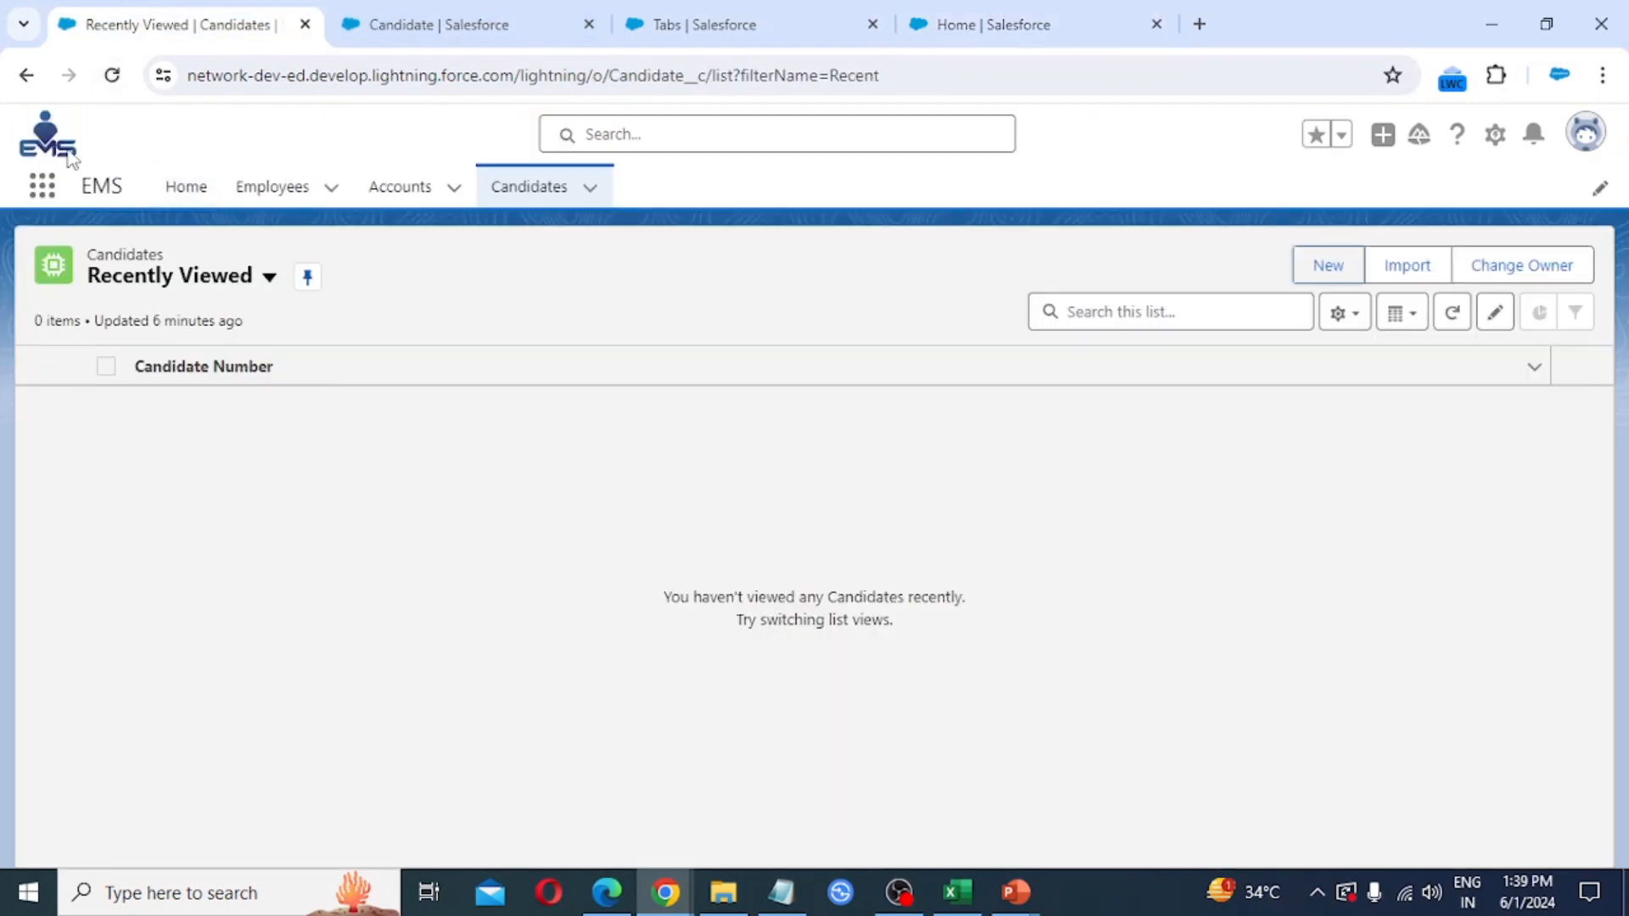
left_click(113, 76)
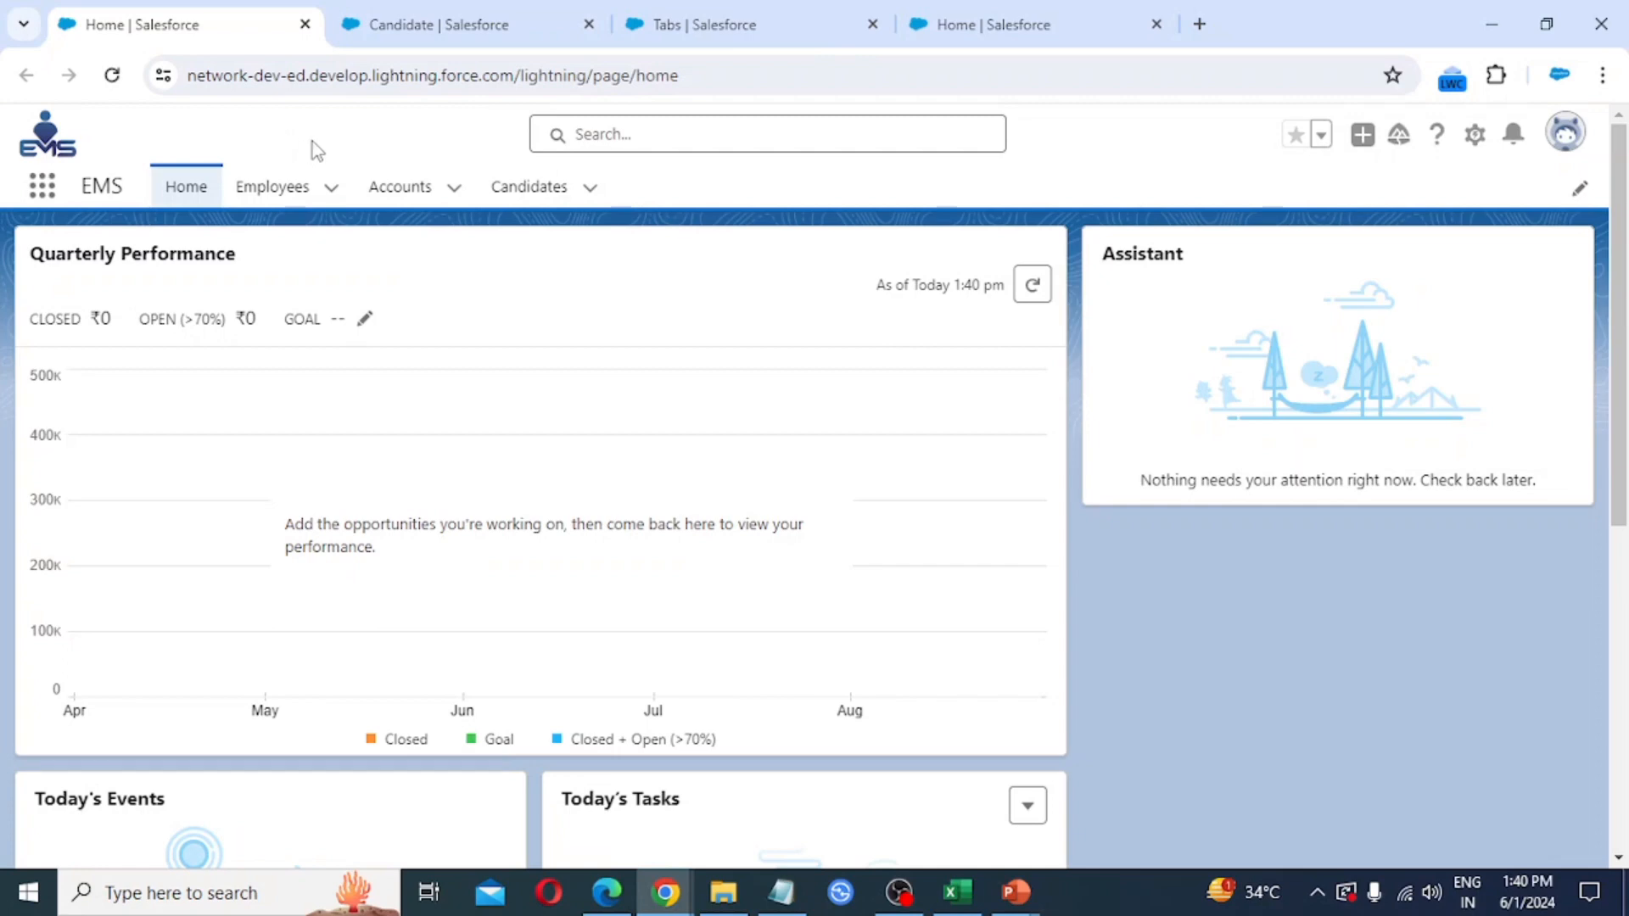
left_click(1475, 136)
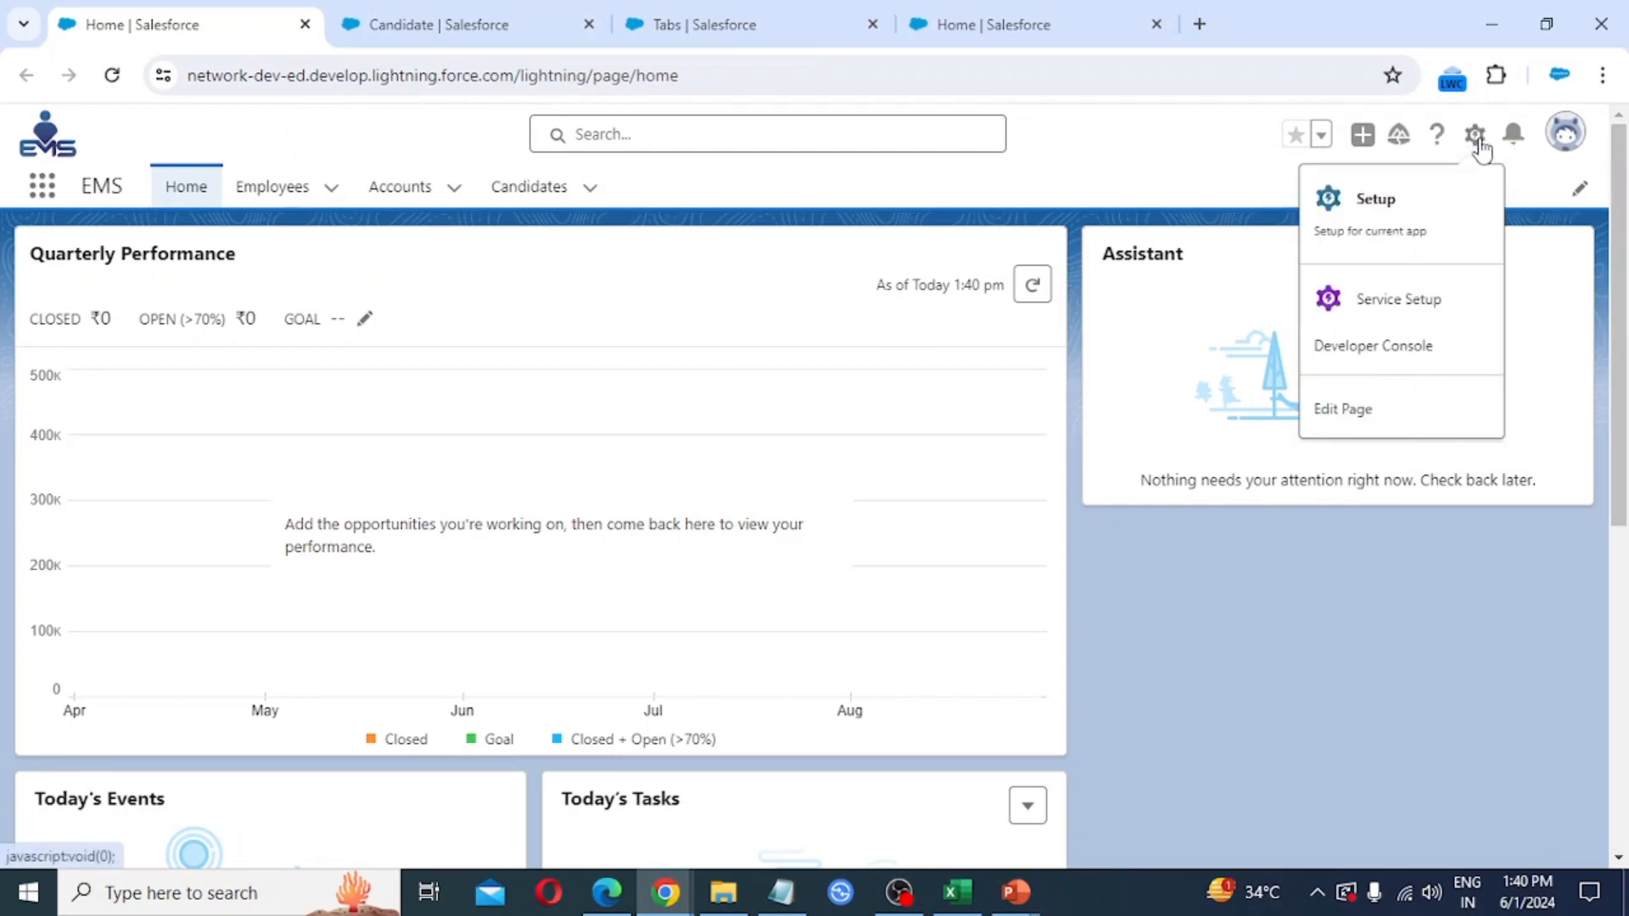
left_click(1384, 219)
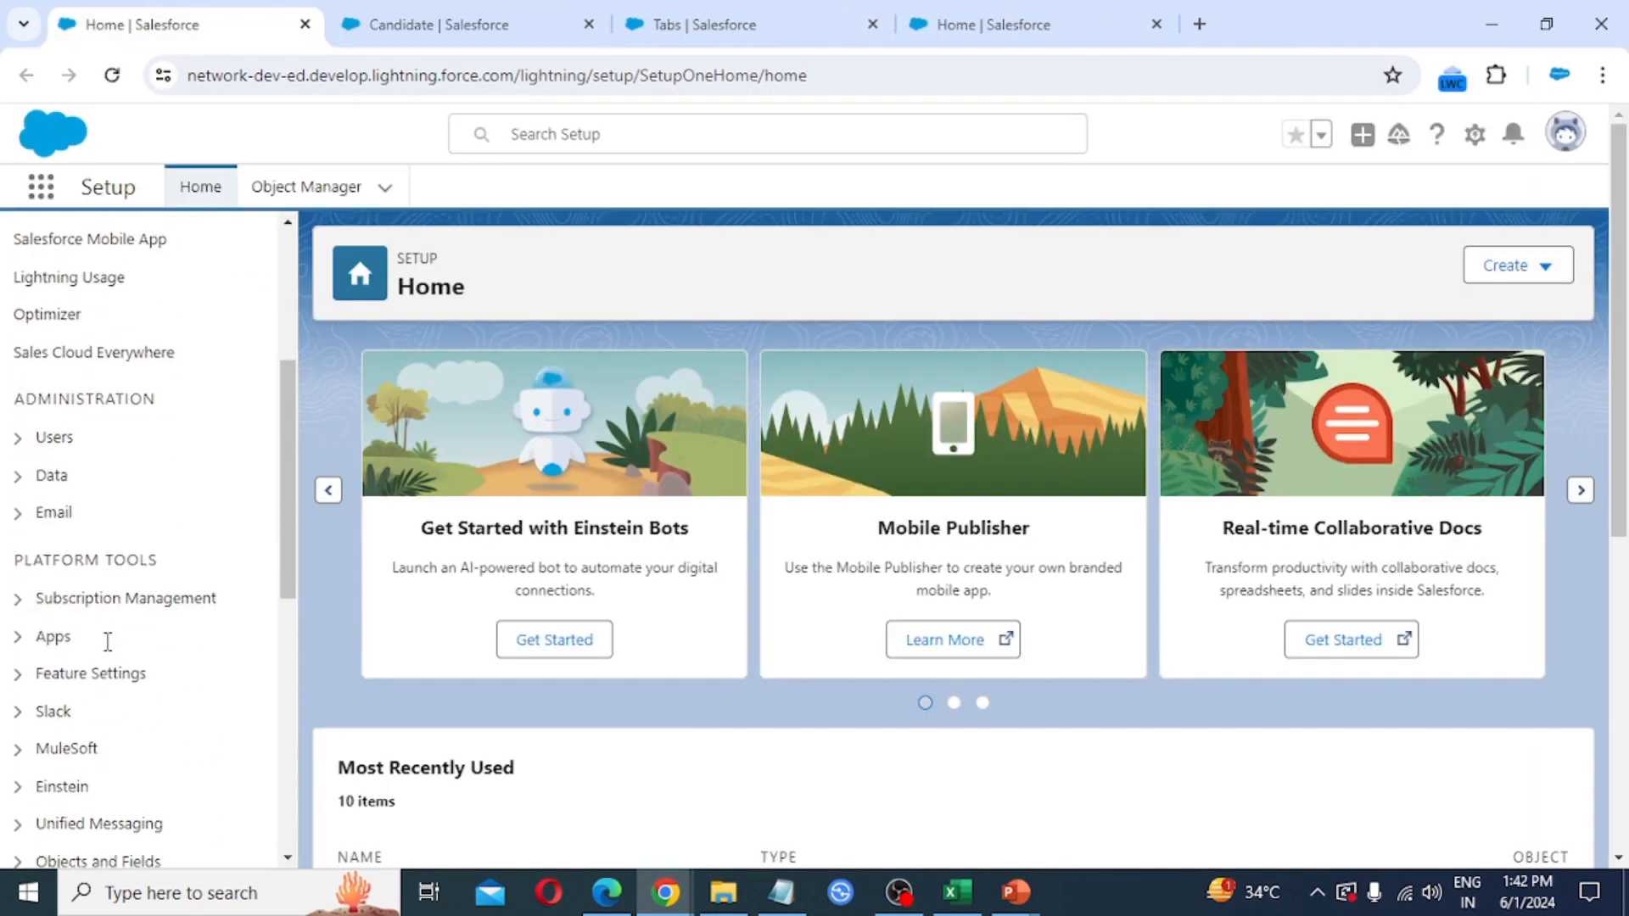
scroll(109, 638, "down", 3)
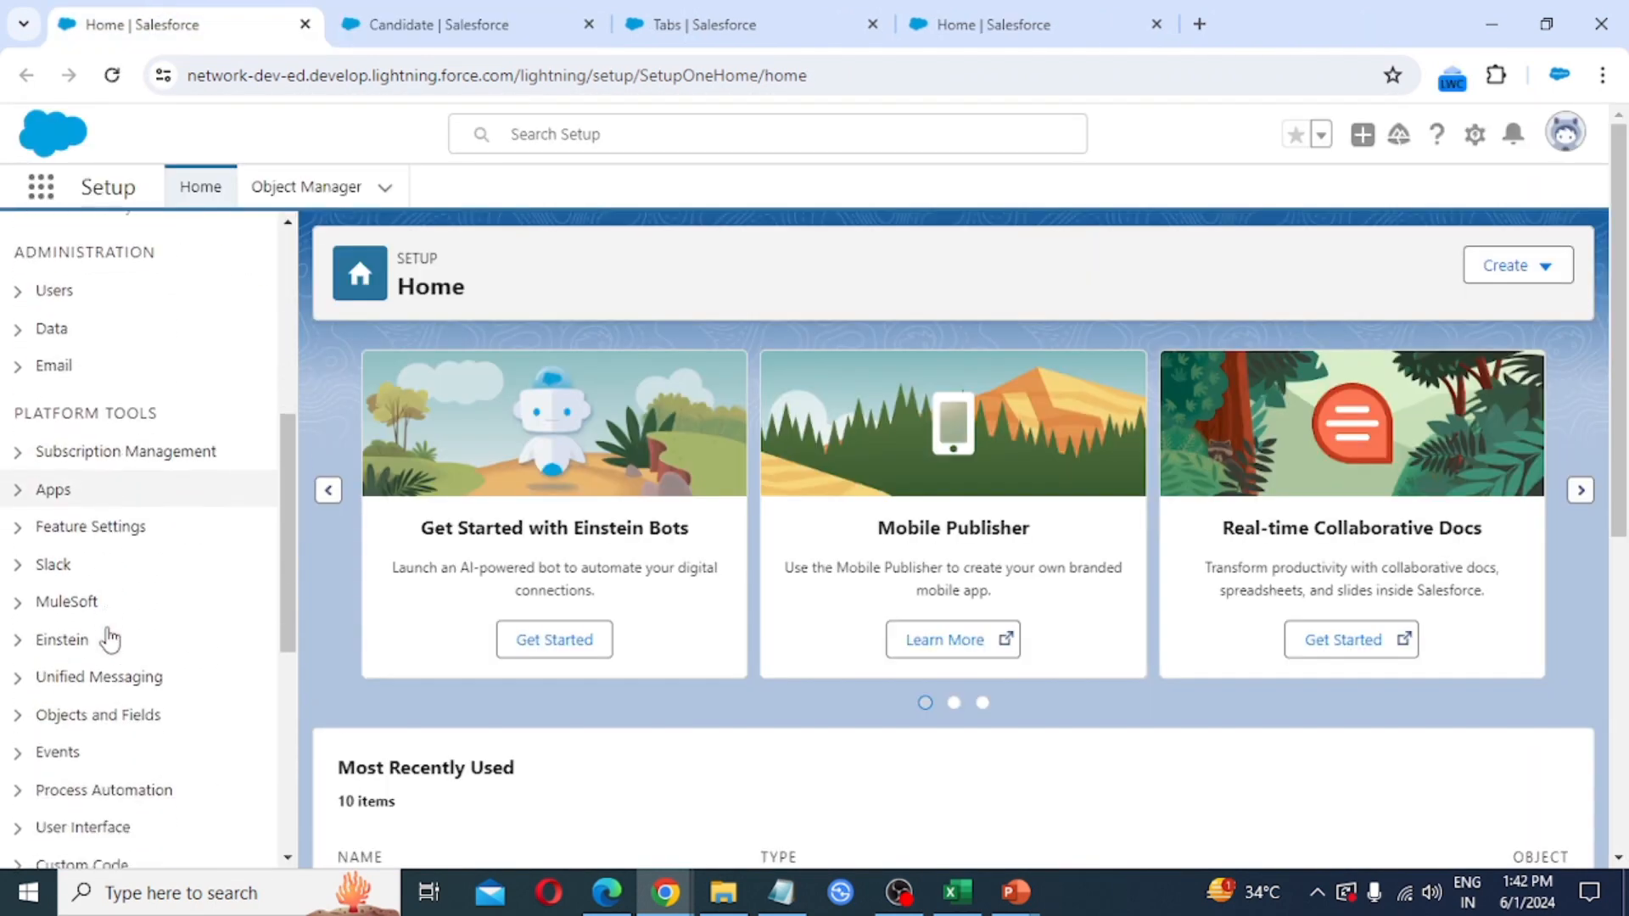
scroll(34, 649, "down", 2)
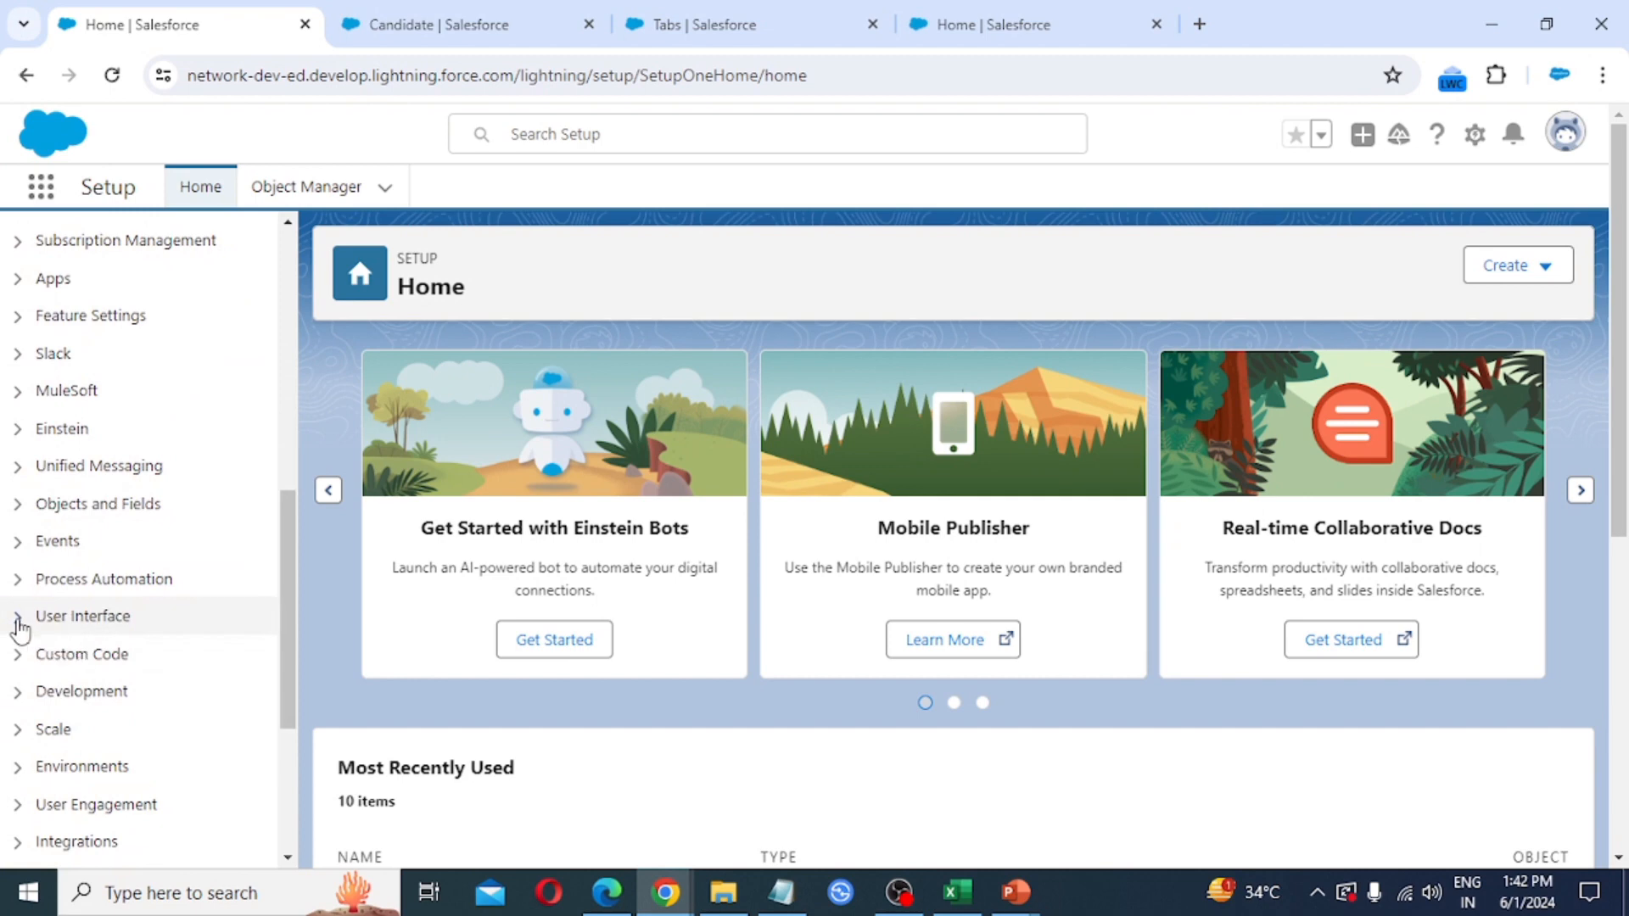
left_click(19, 626)
scroll(110, 704, "down", 2)
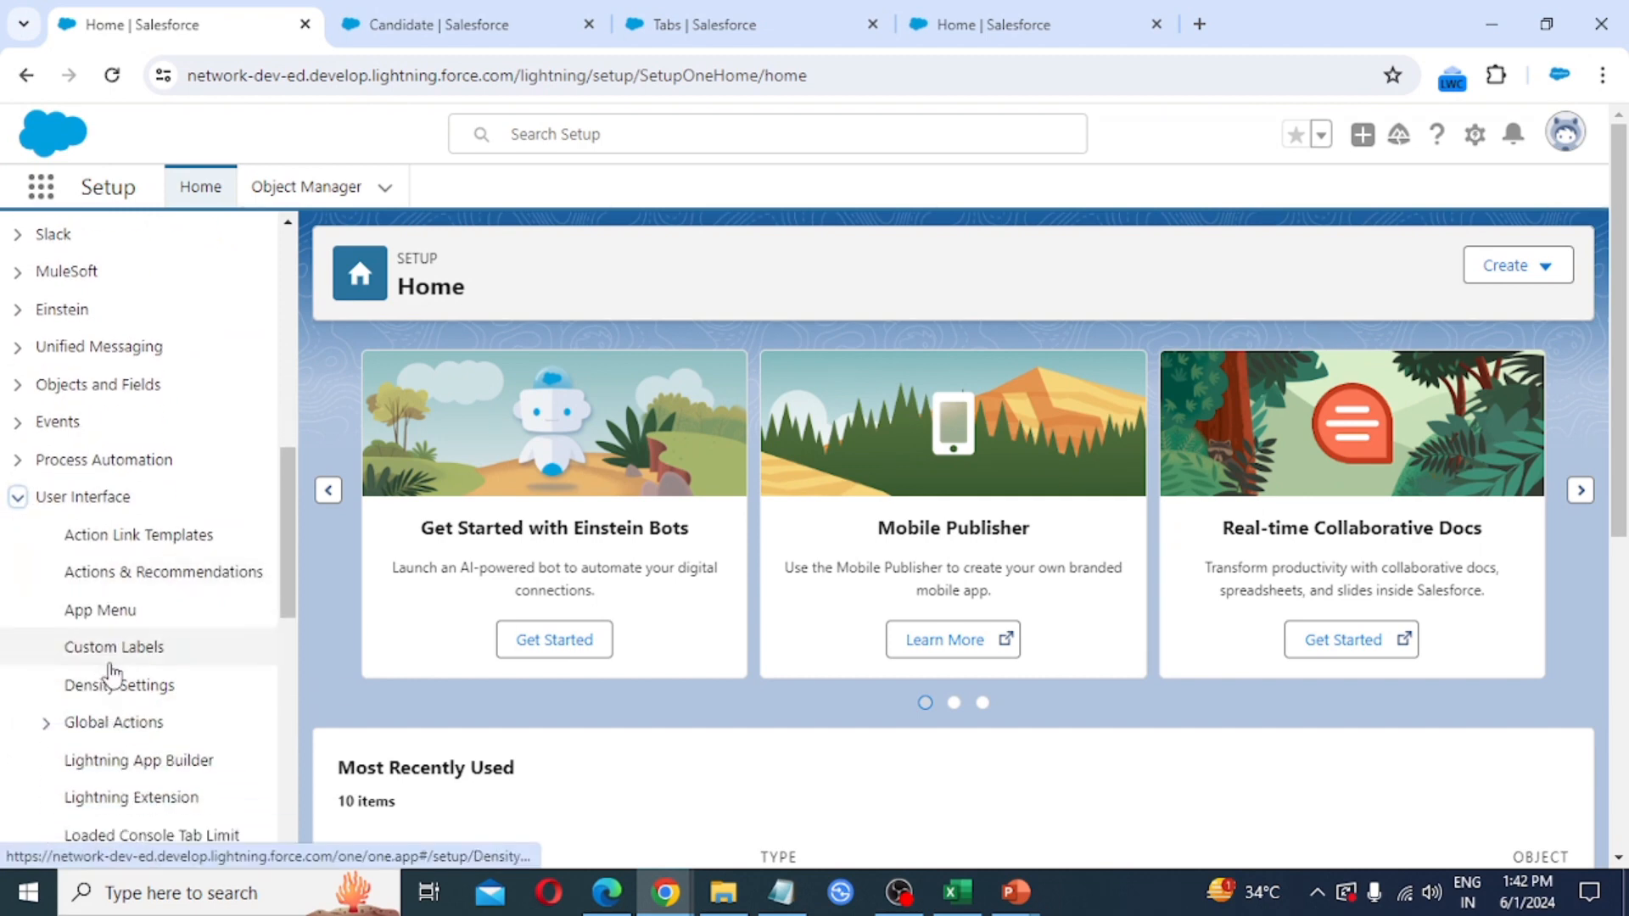
scroll(91, 712, "down", 4)
left_click(84, 706)
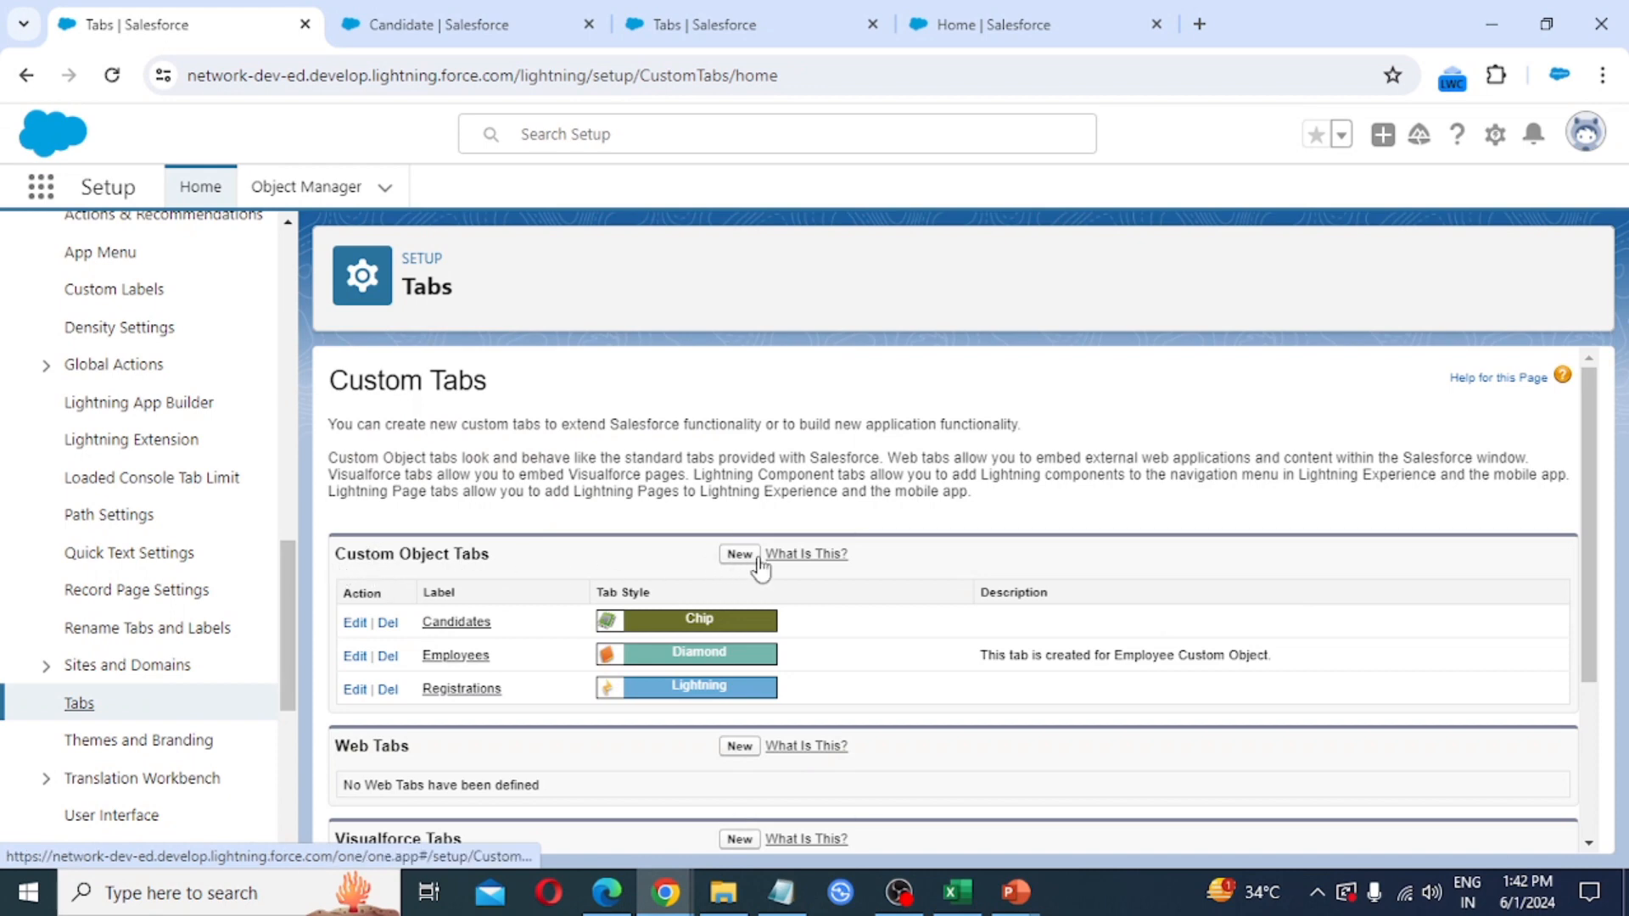
Start a new custom object tab for Position with the Caduceus style, keeping its visibility Default On for all profiles.
left_click(739, 554)
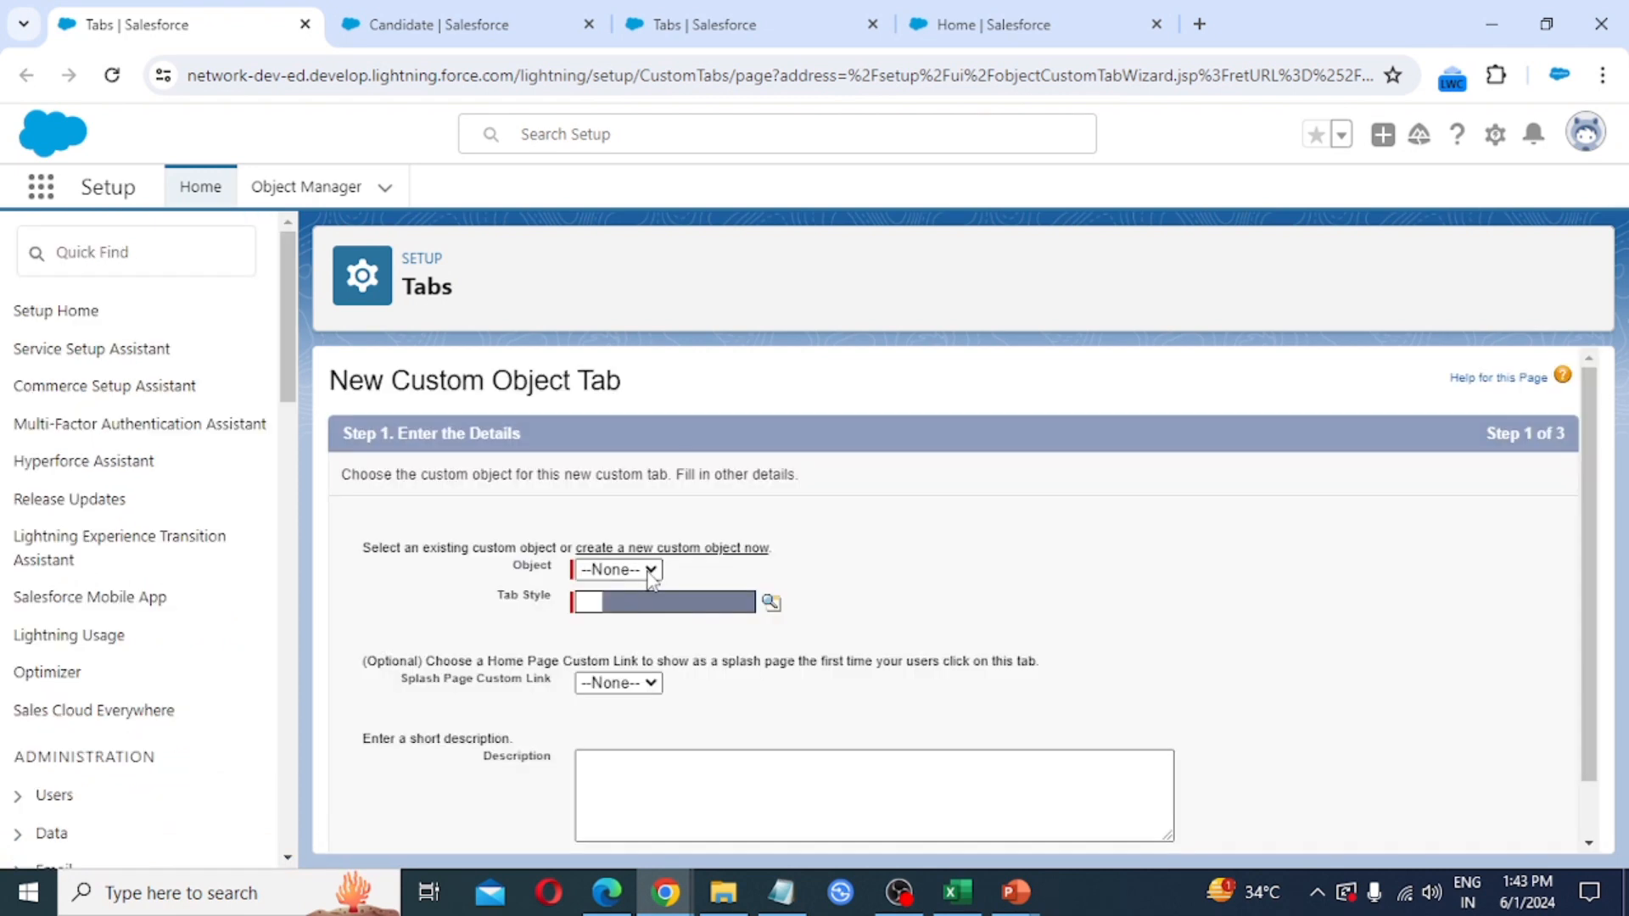
left_click(651, 576)
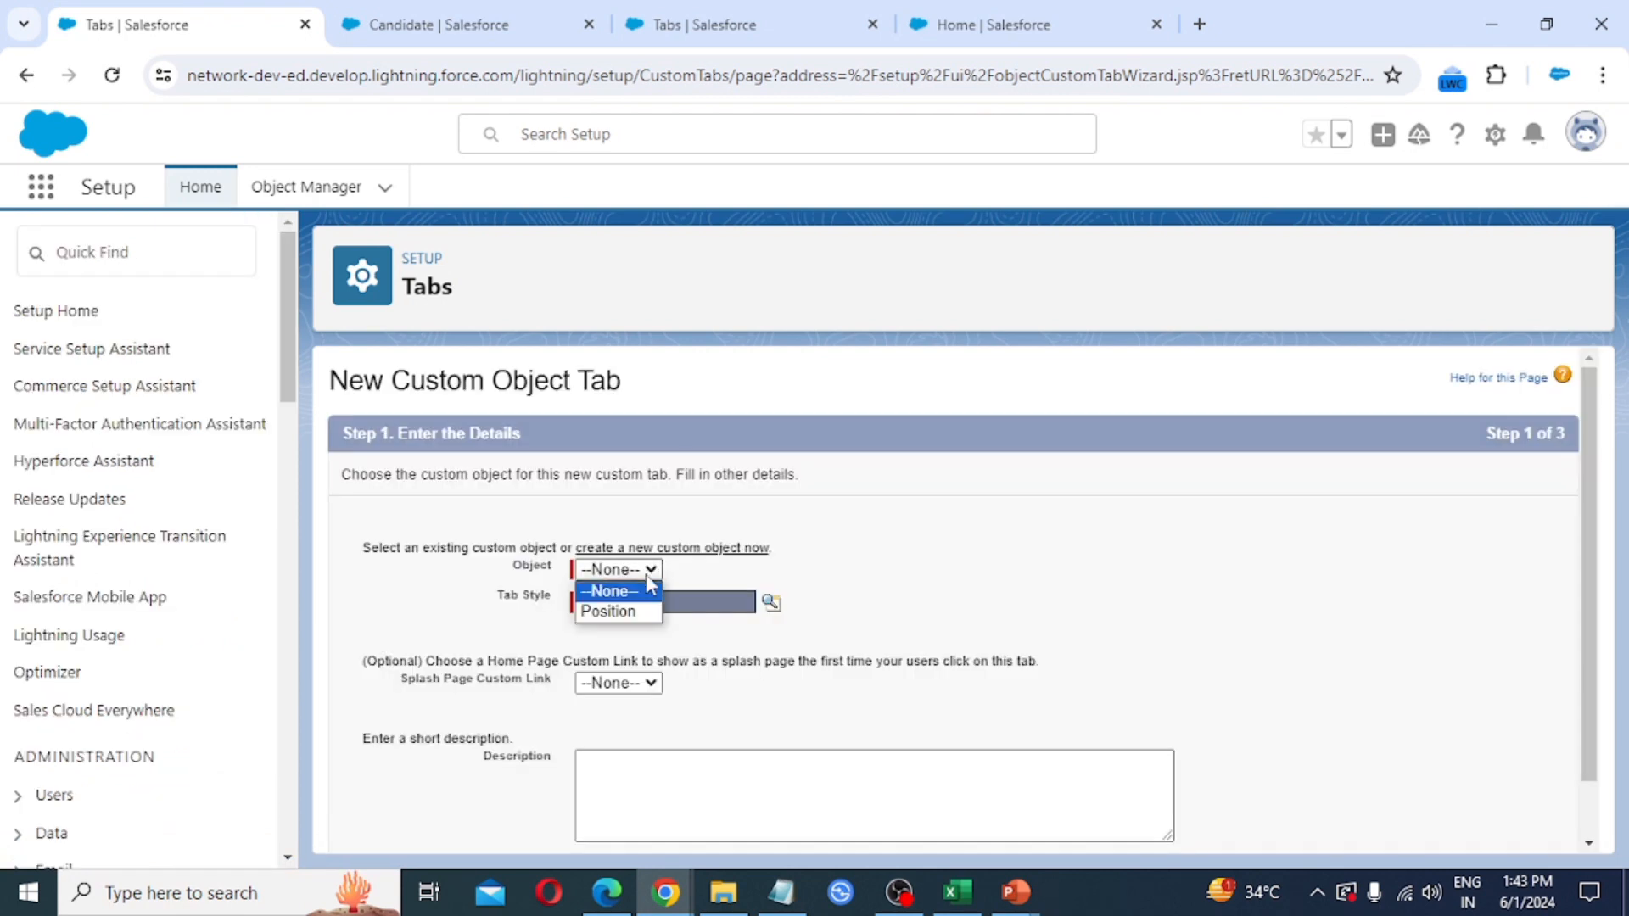
left_click(633, 612)
left_click(772, 610)
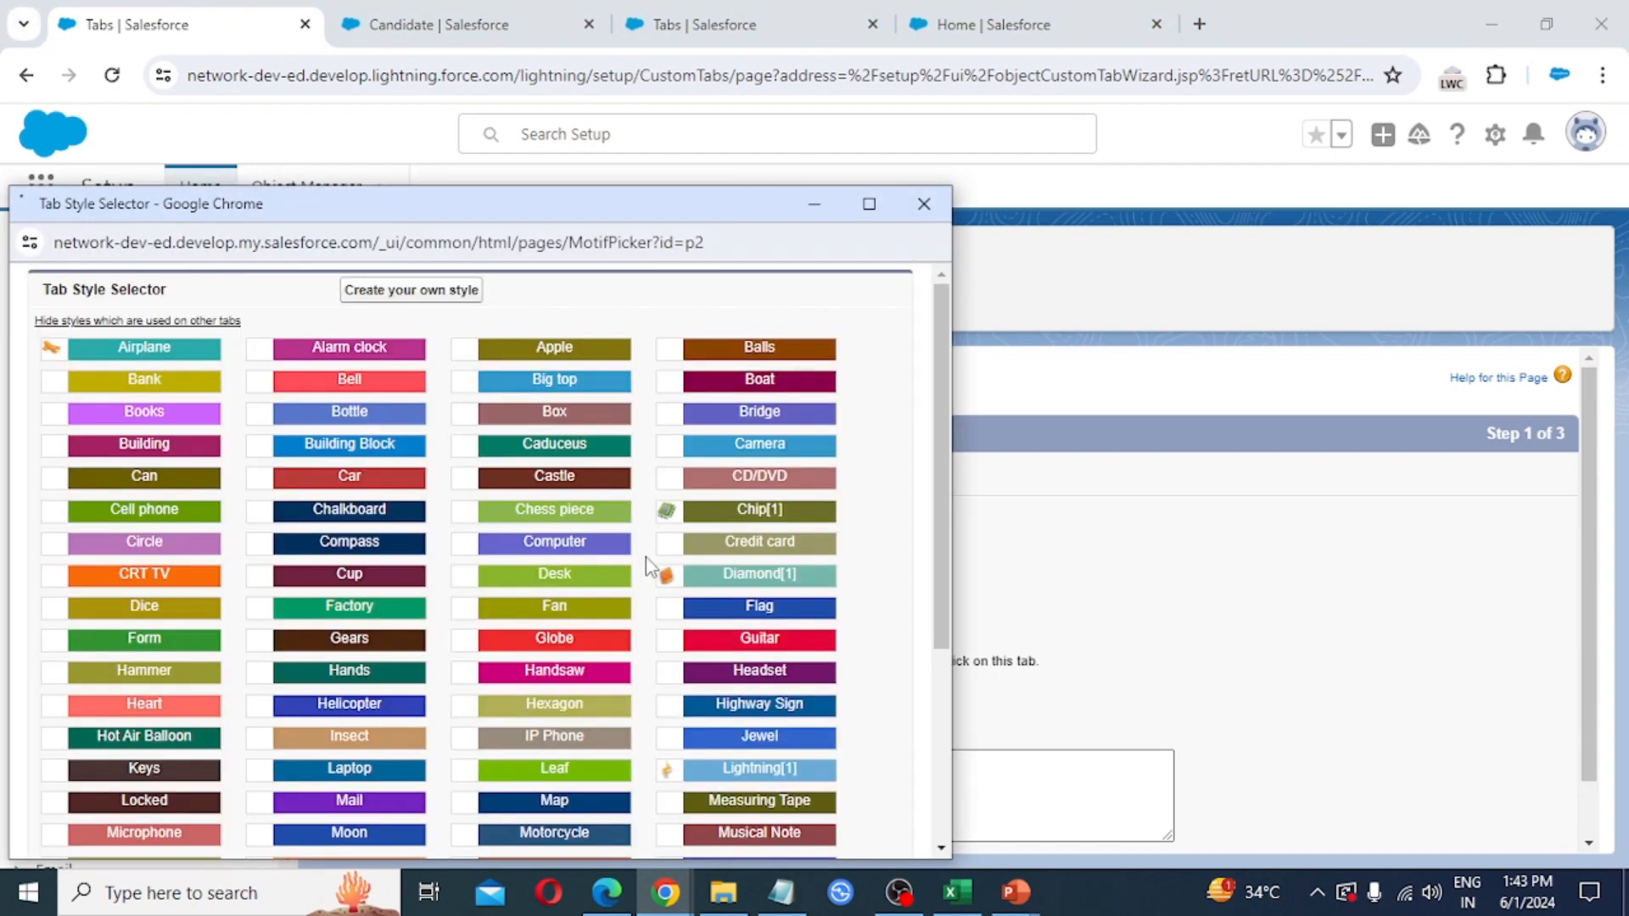
left_click(588, 452)
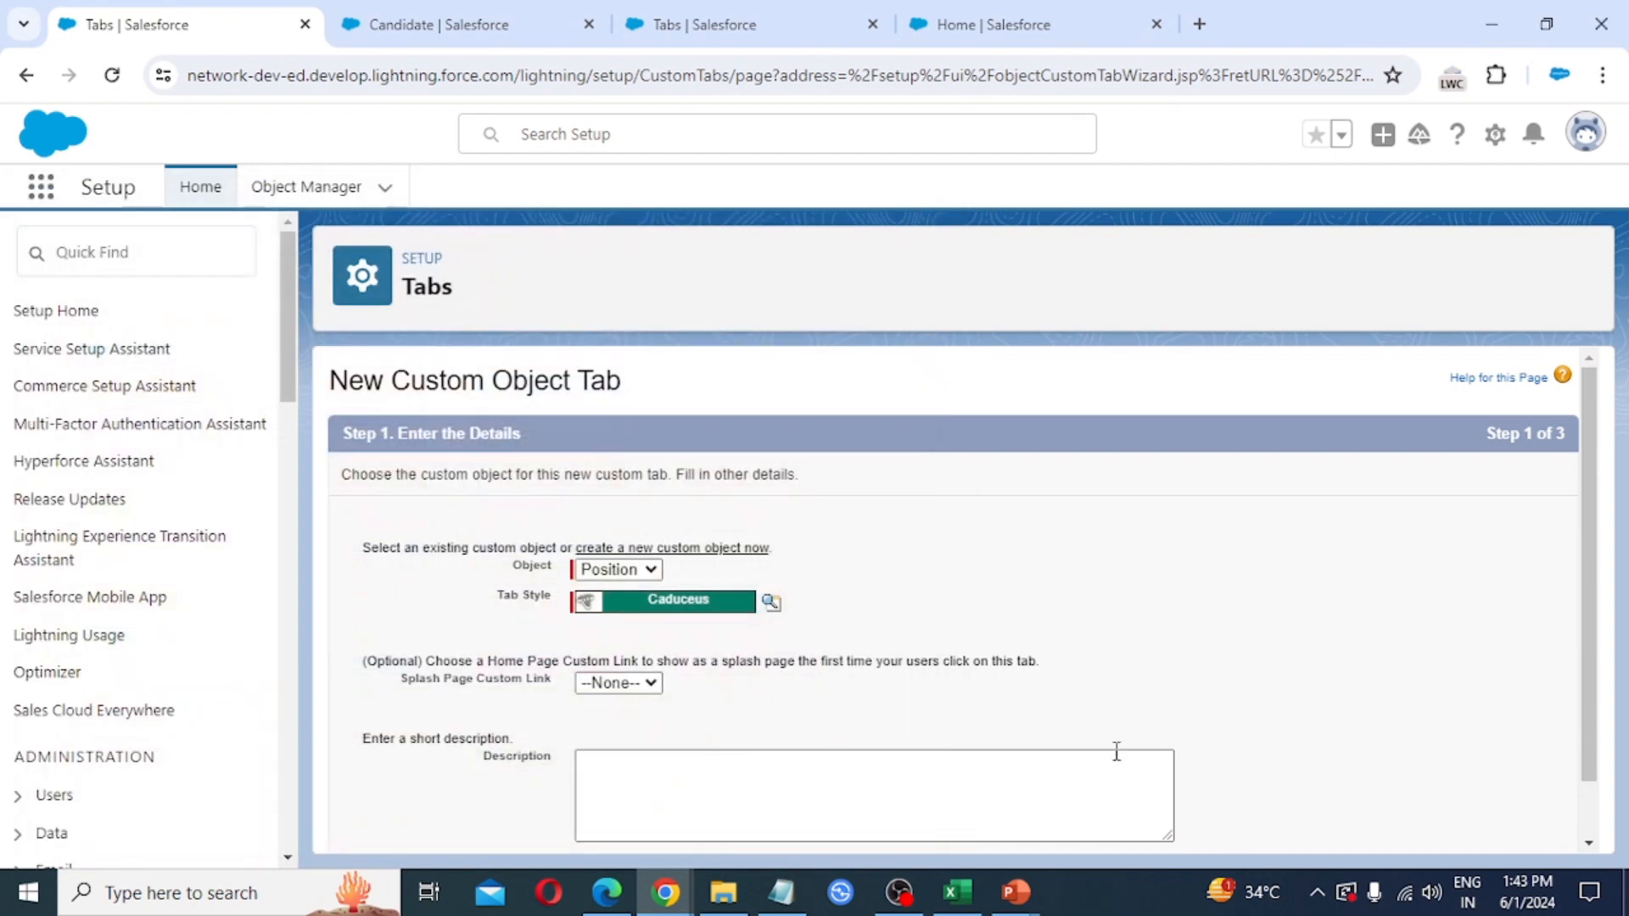
scroll(1443, 806, "down", 2)
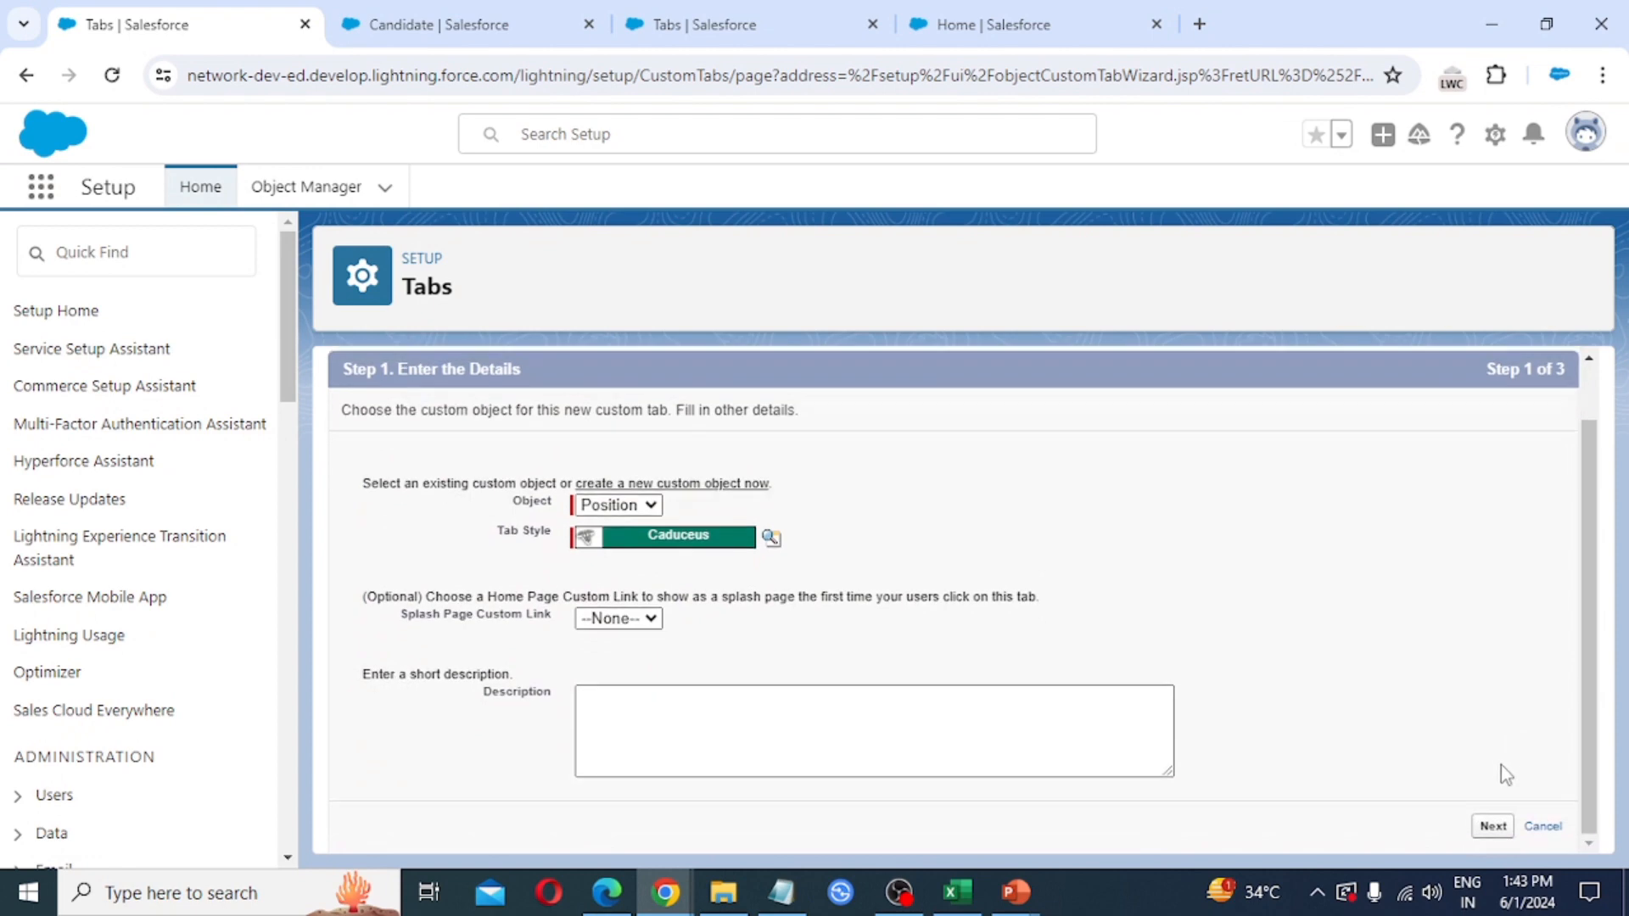
left_click(1486, 827)
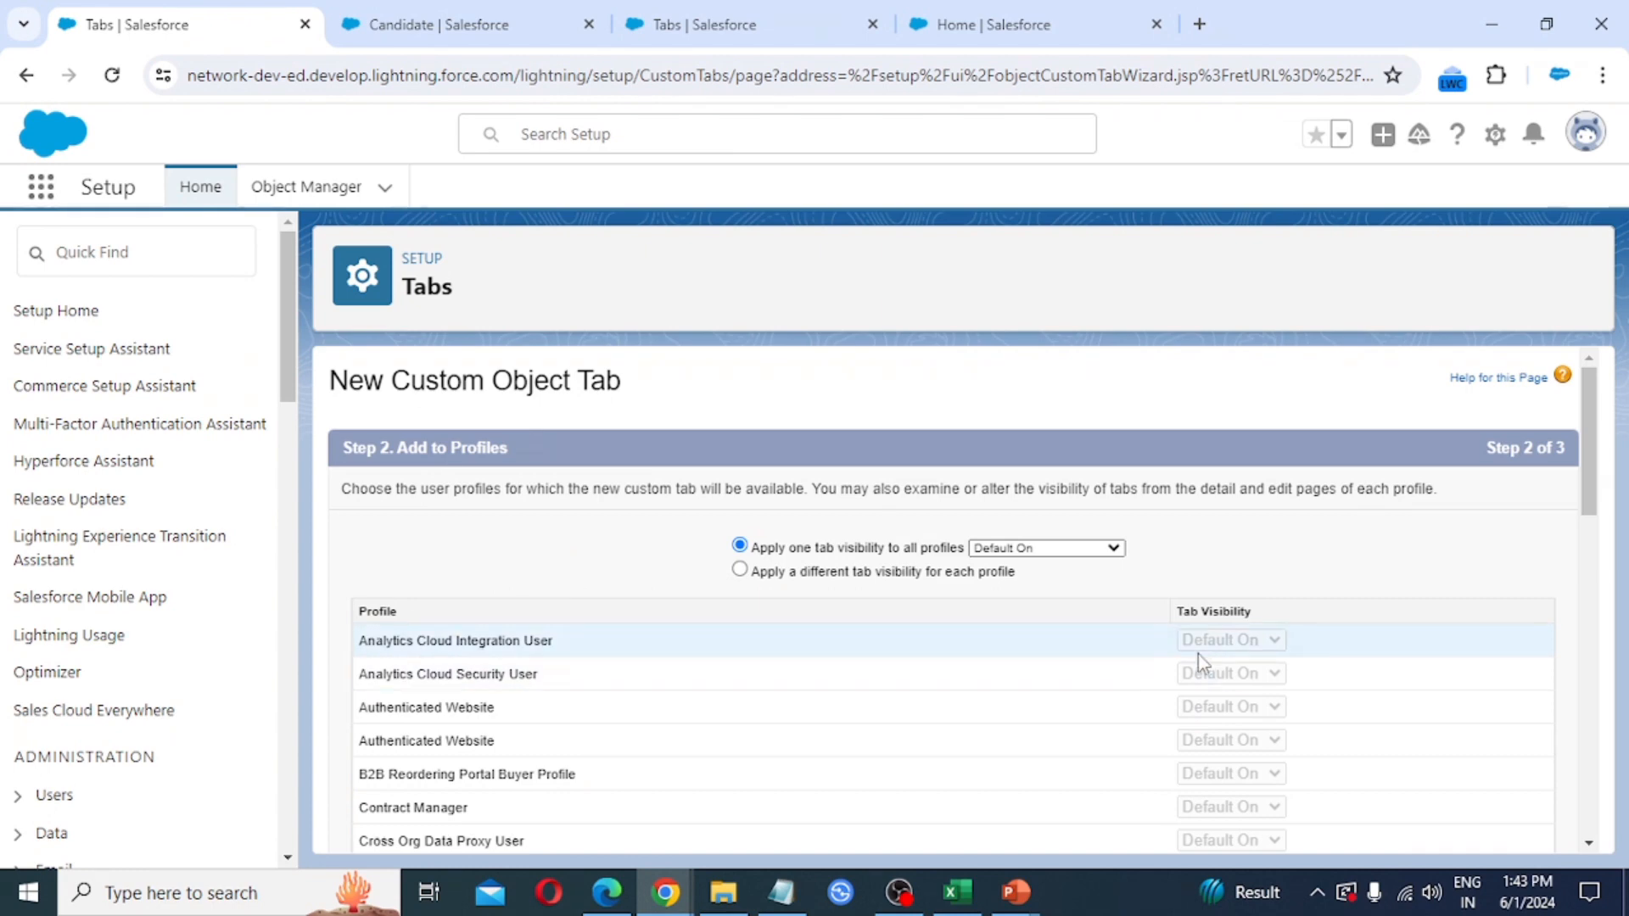
scroll(928, 638, "down", 1)
scroll(928, 638, "down", 15)
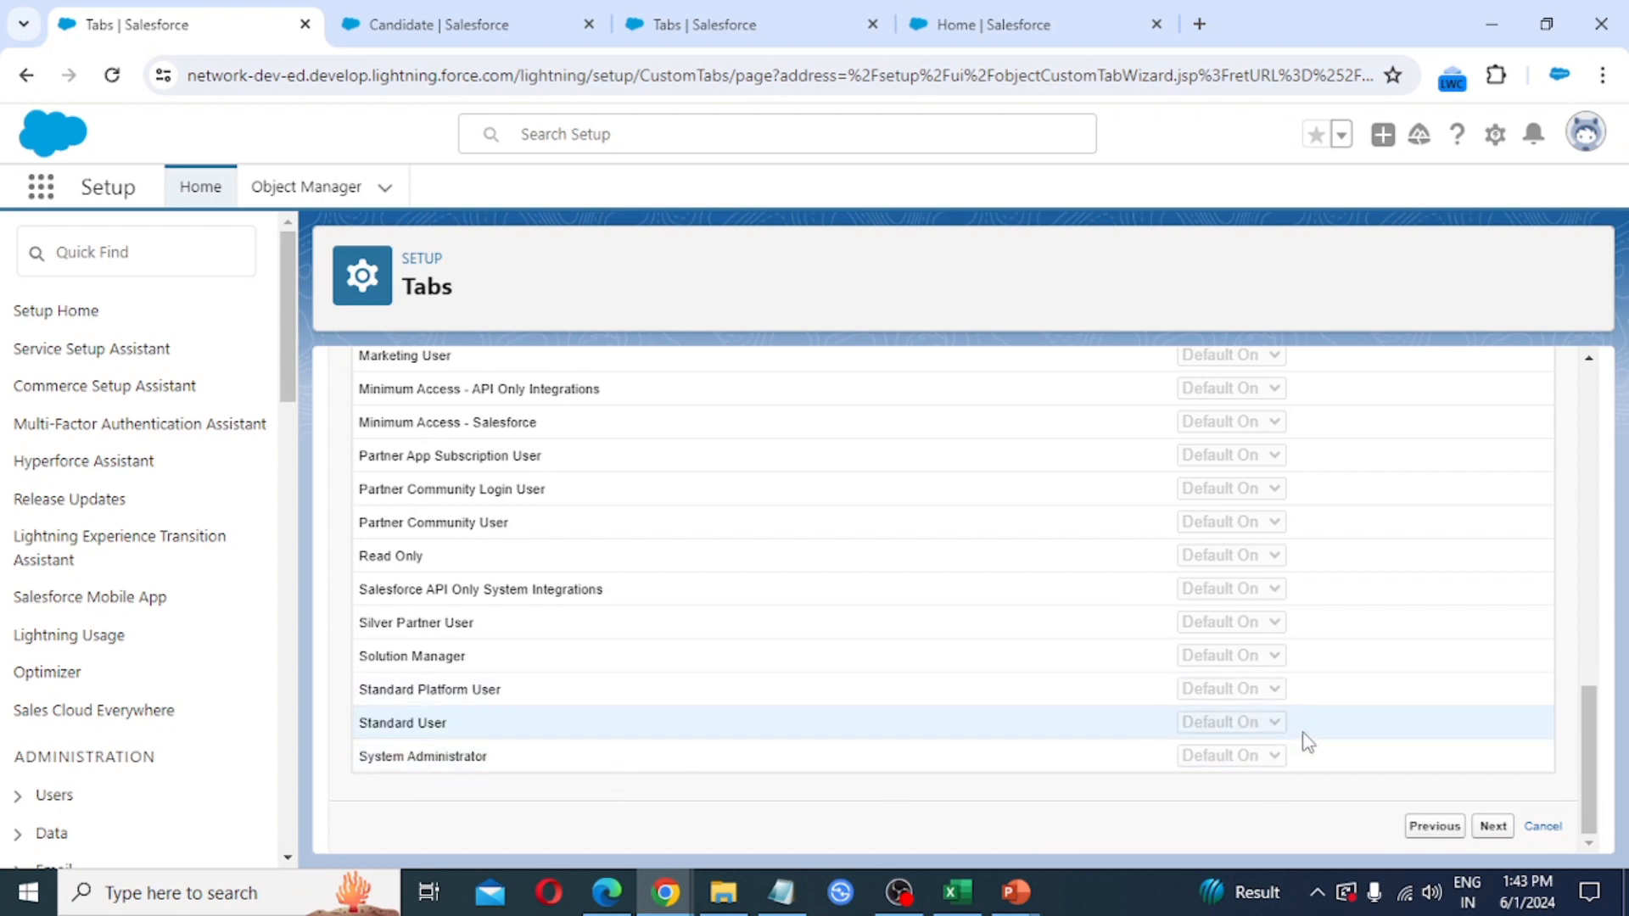
left_click(1500, 827)
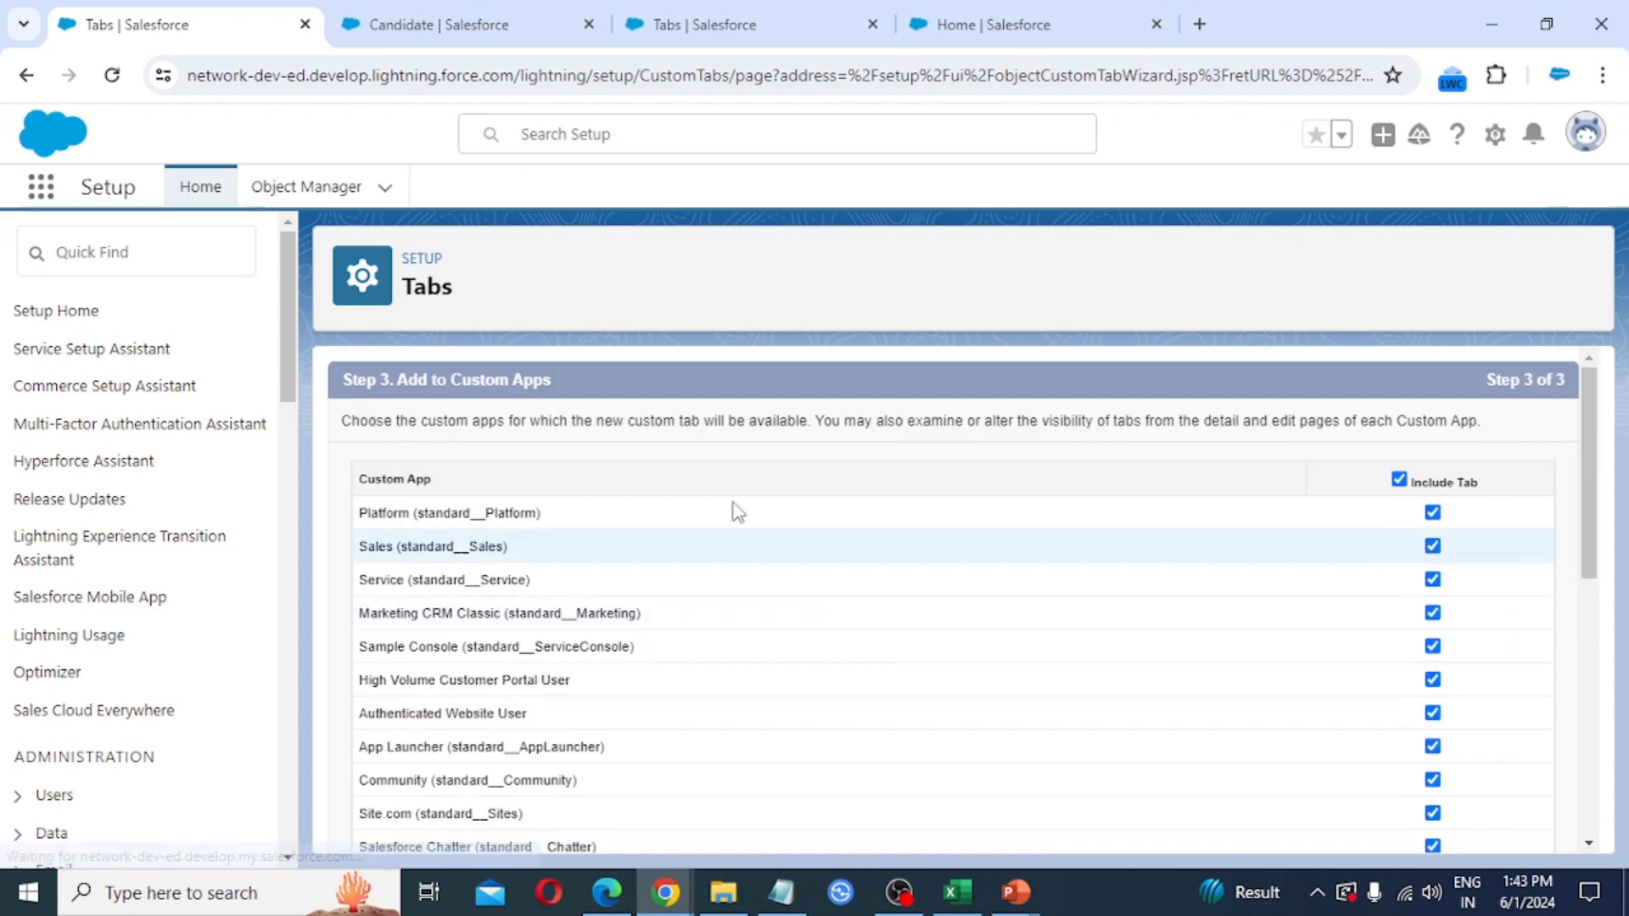
Include the new tab only in the EMS custom app, save it, and open Positions in the EMS app.
left_click(1399, 481)
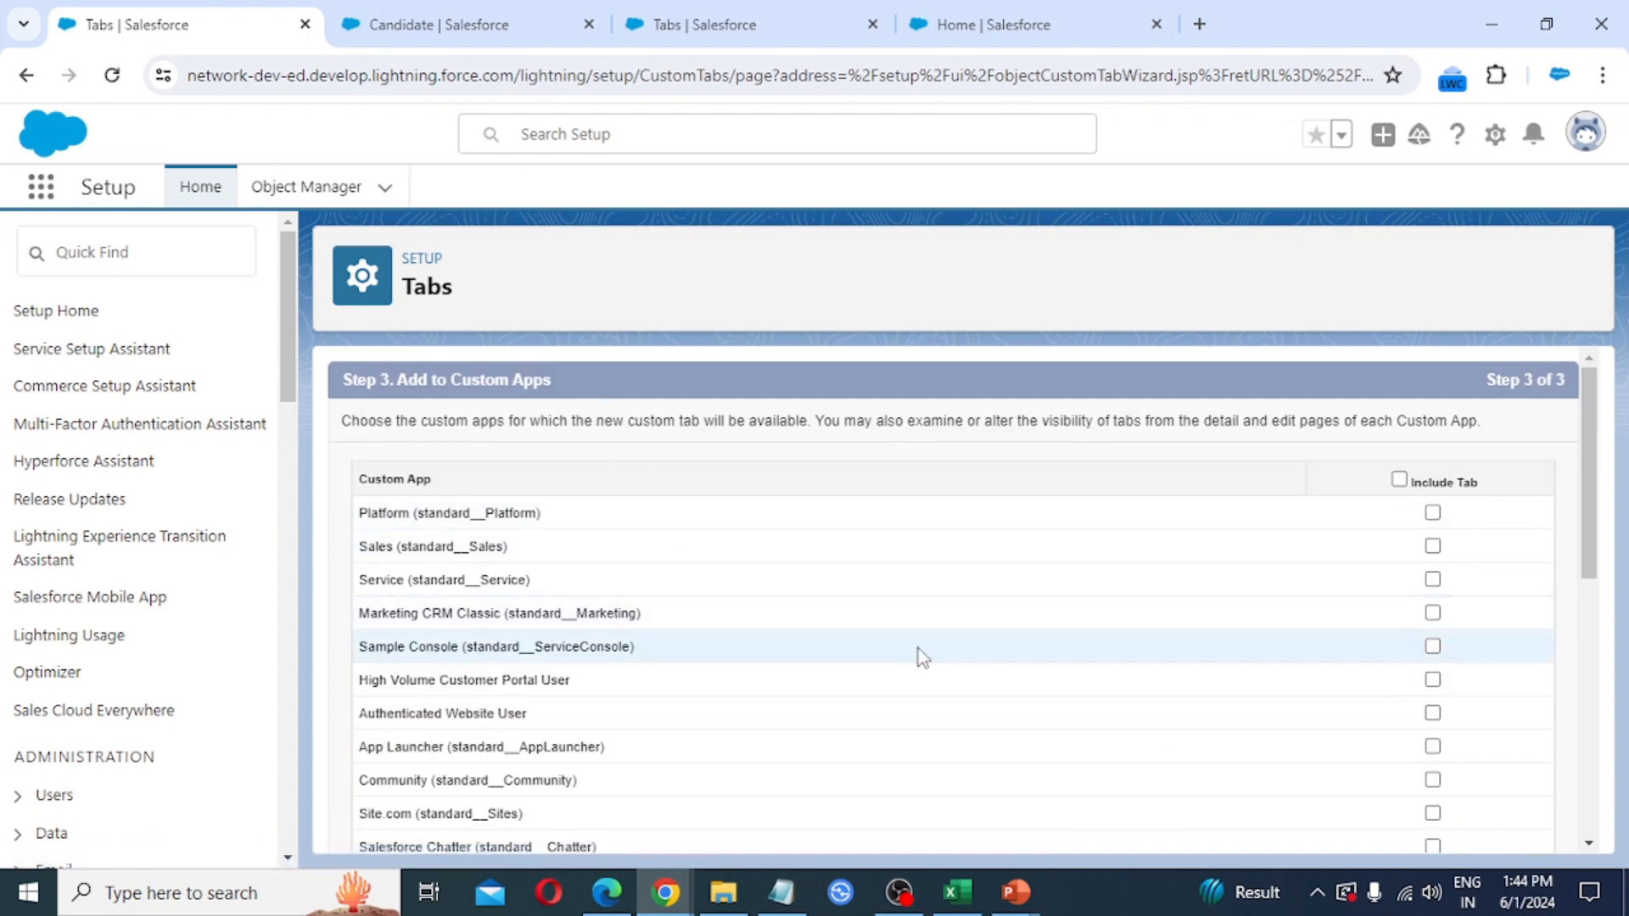
scroll(918, 648, "down", 1)
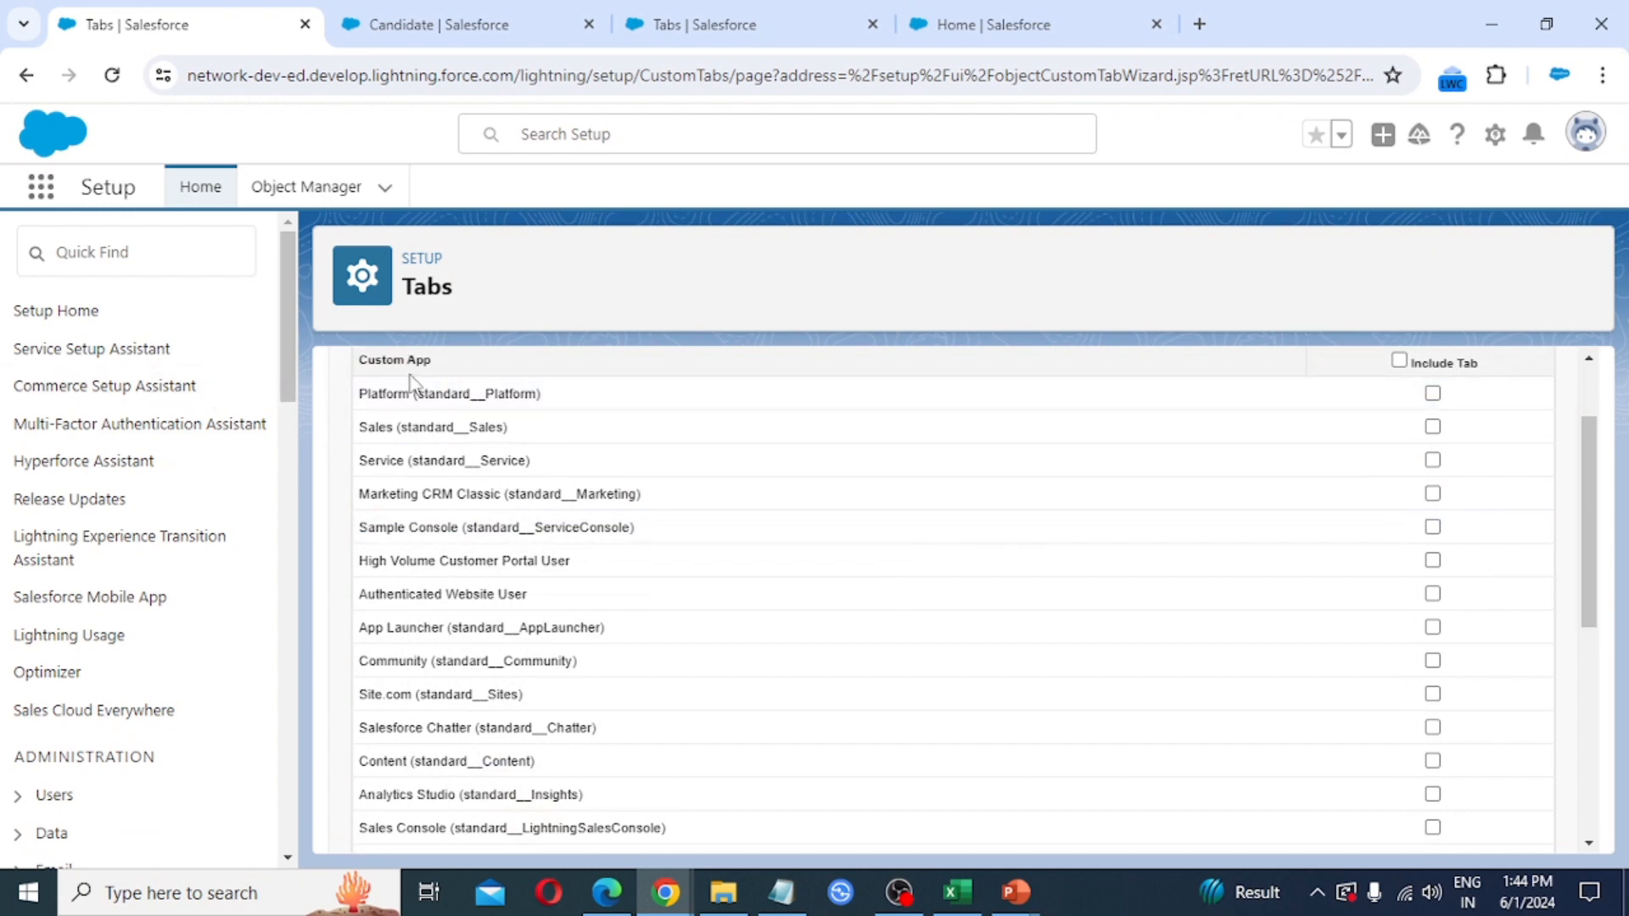
scroll(459, 487, "down", 1)
scroll(459, 487, "down", 6)
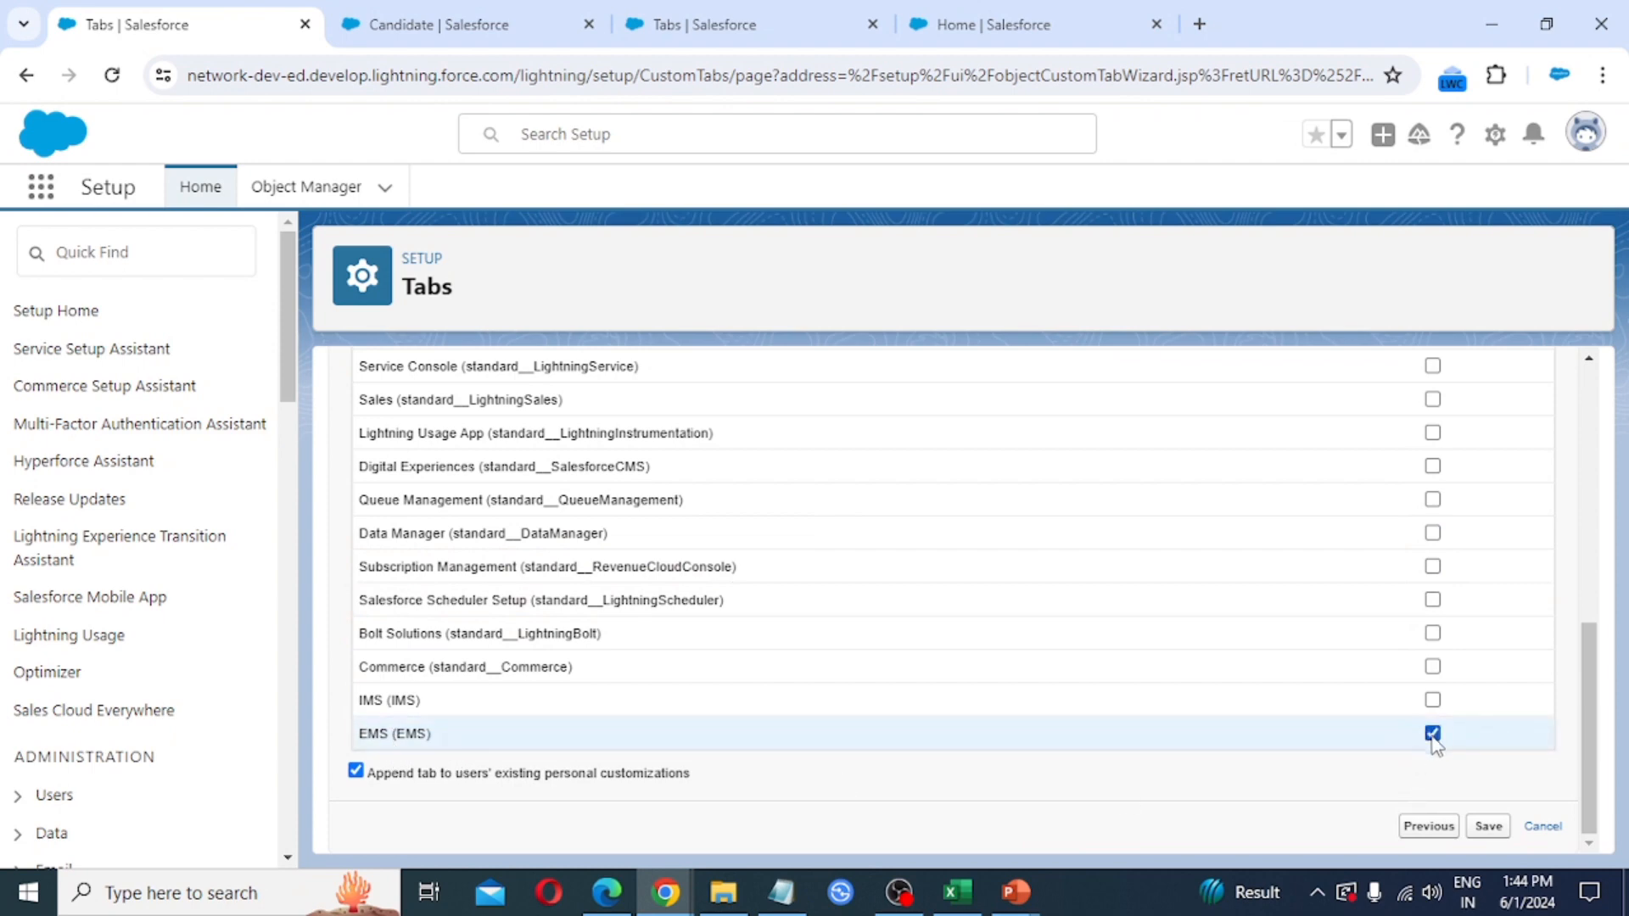
left_click(1489, 827)
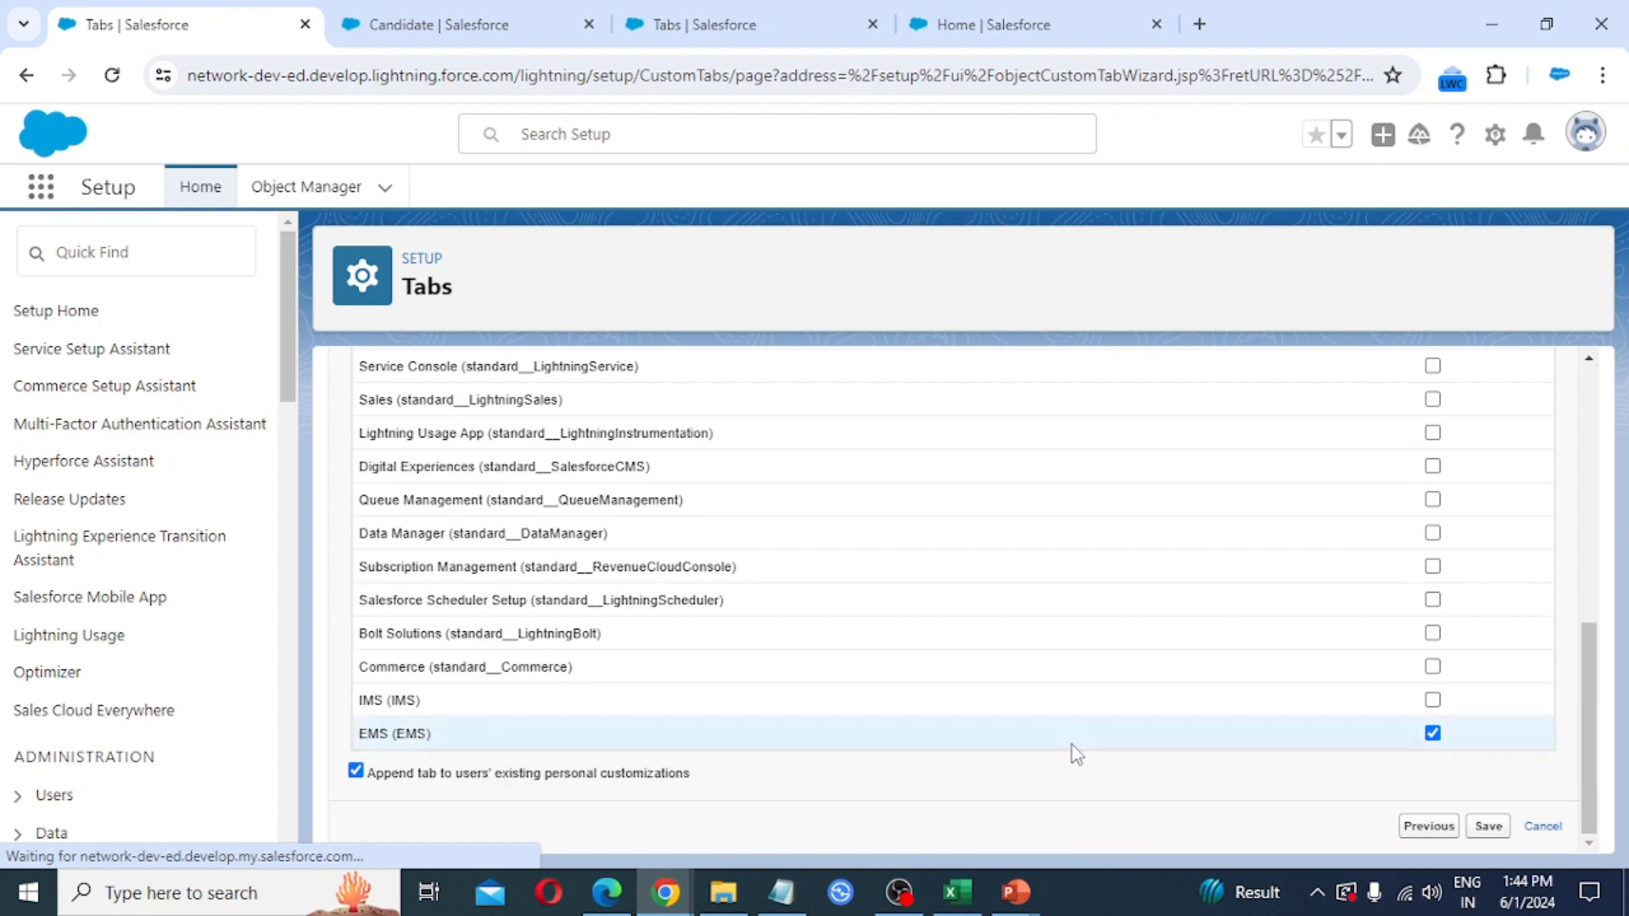
left_click(1432, 734)
left_click(1432, 734)
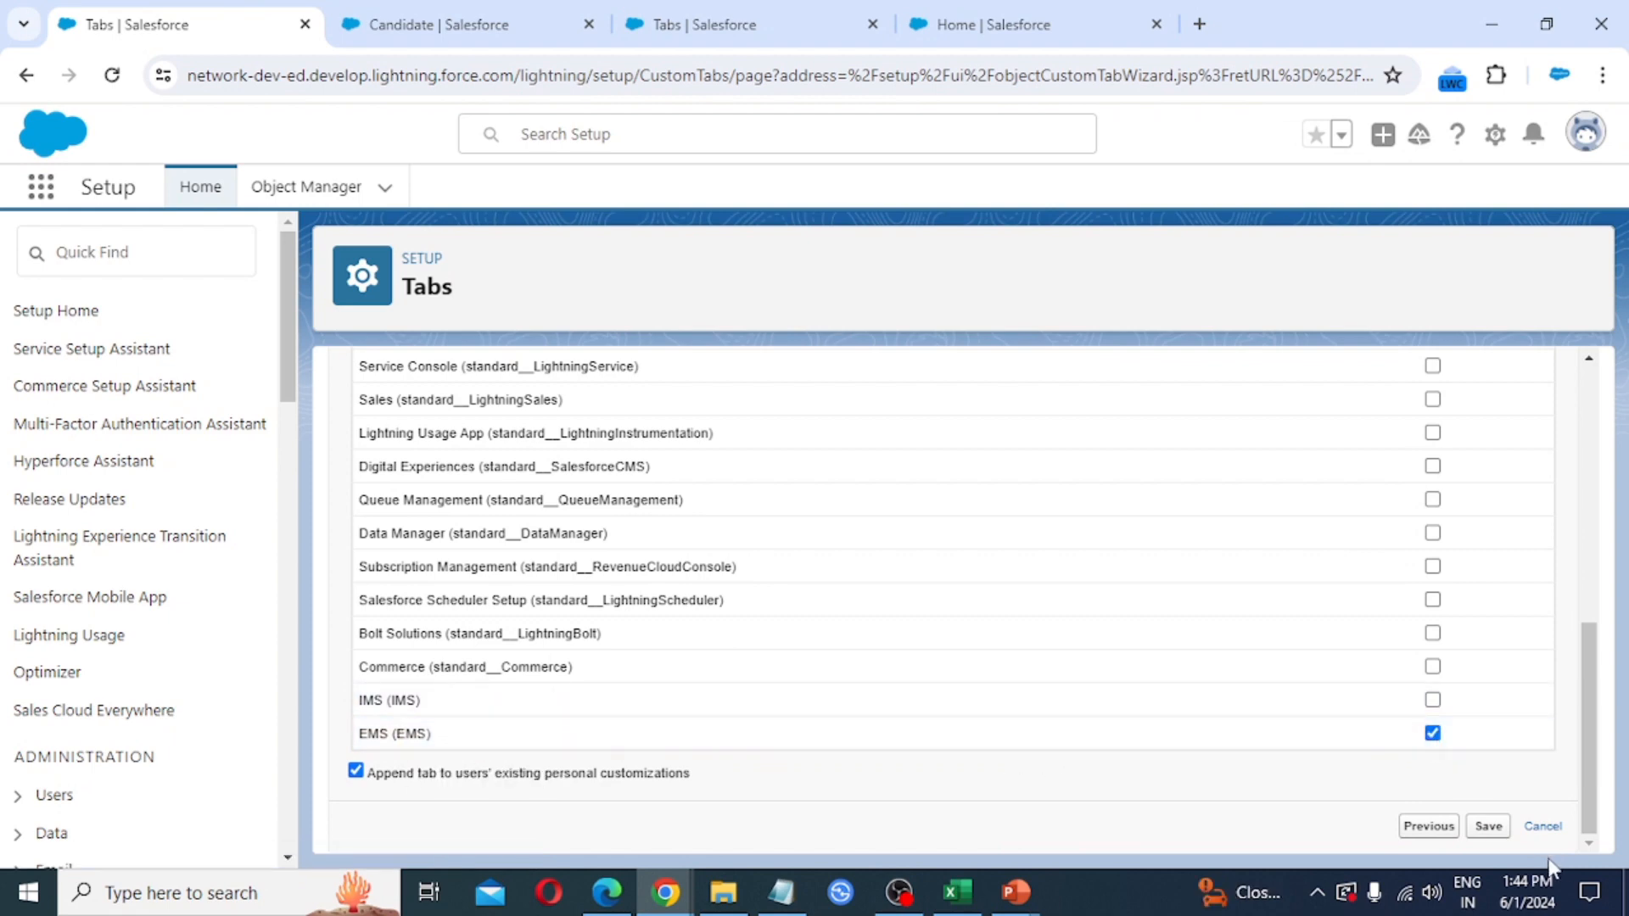
left_click(1488, 827)
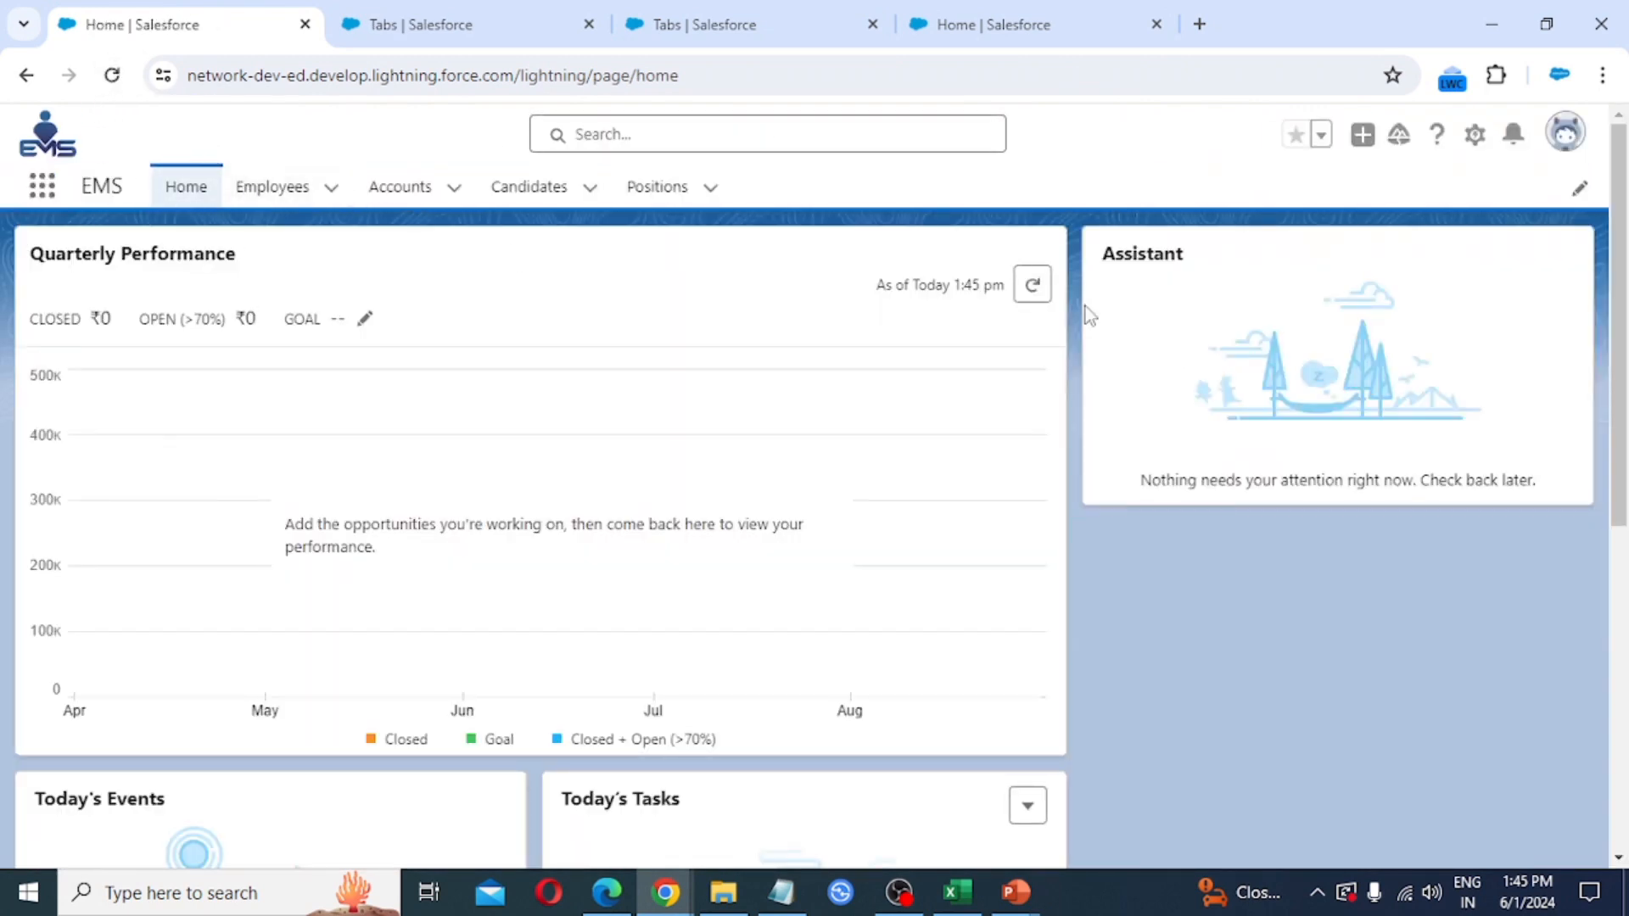
left_click(659, 190)
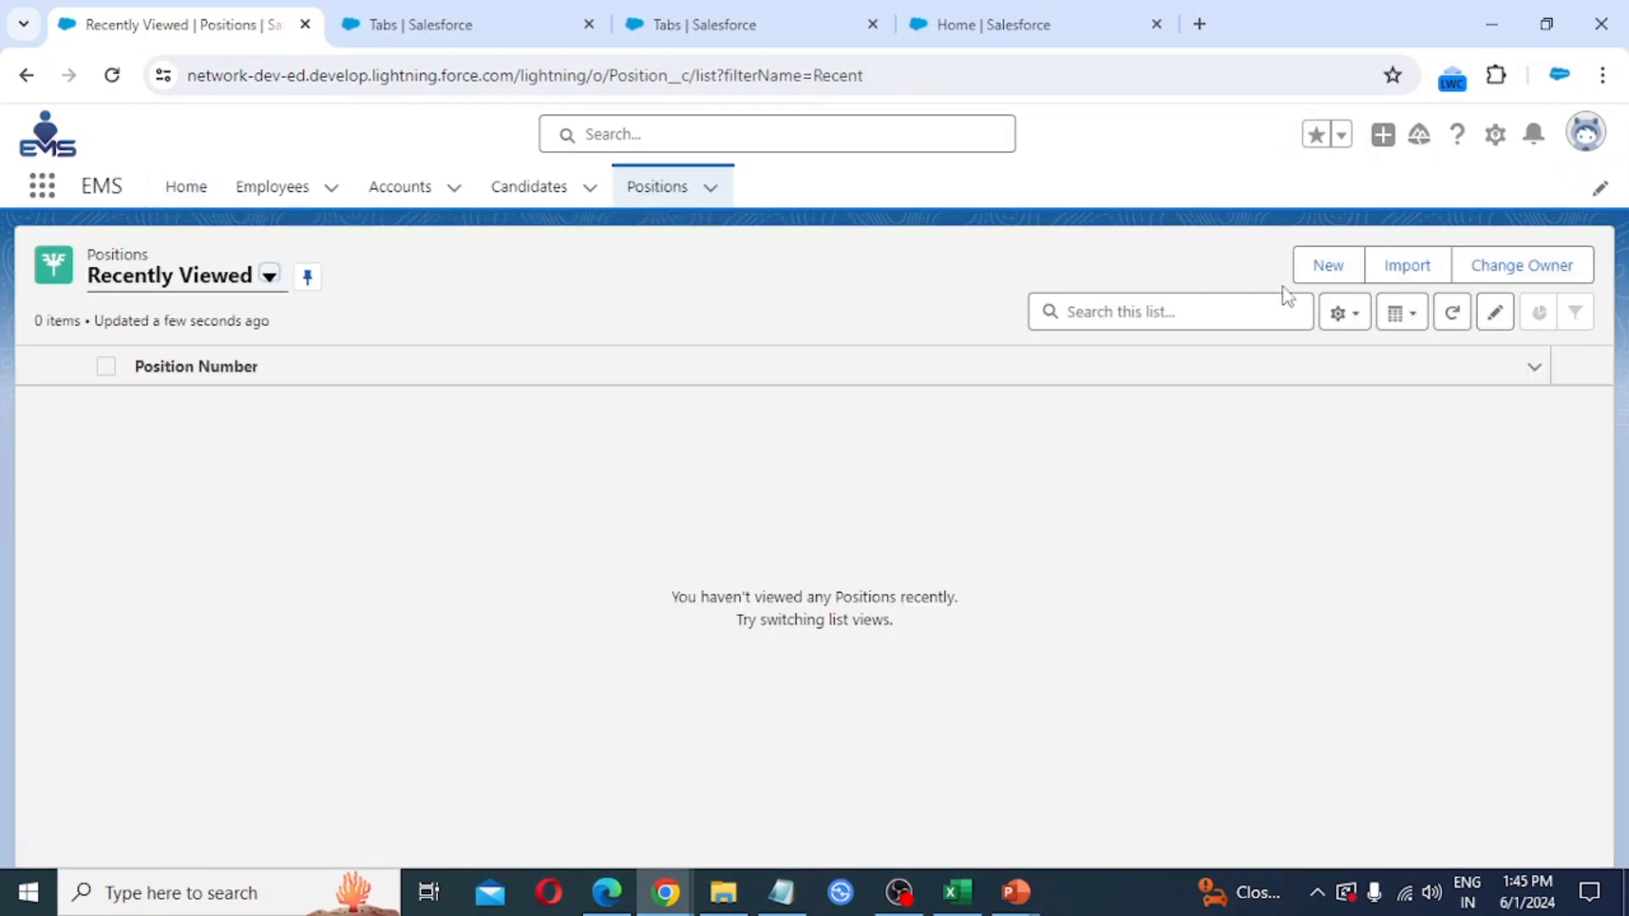
Open a new Position record form to check which fields it offers, and close it without saving.
left_click(1320, 269)
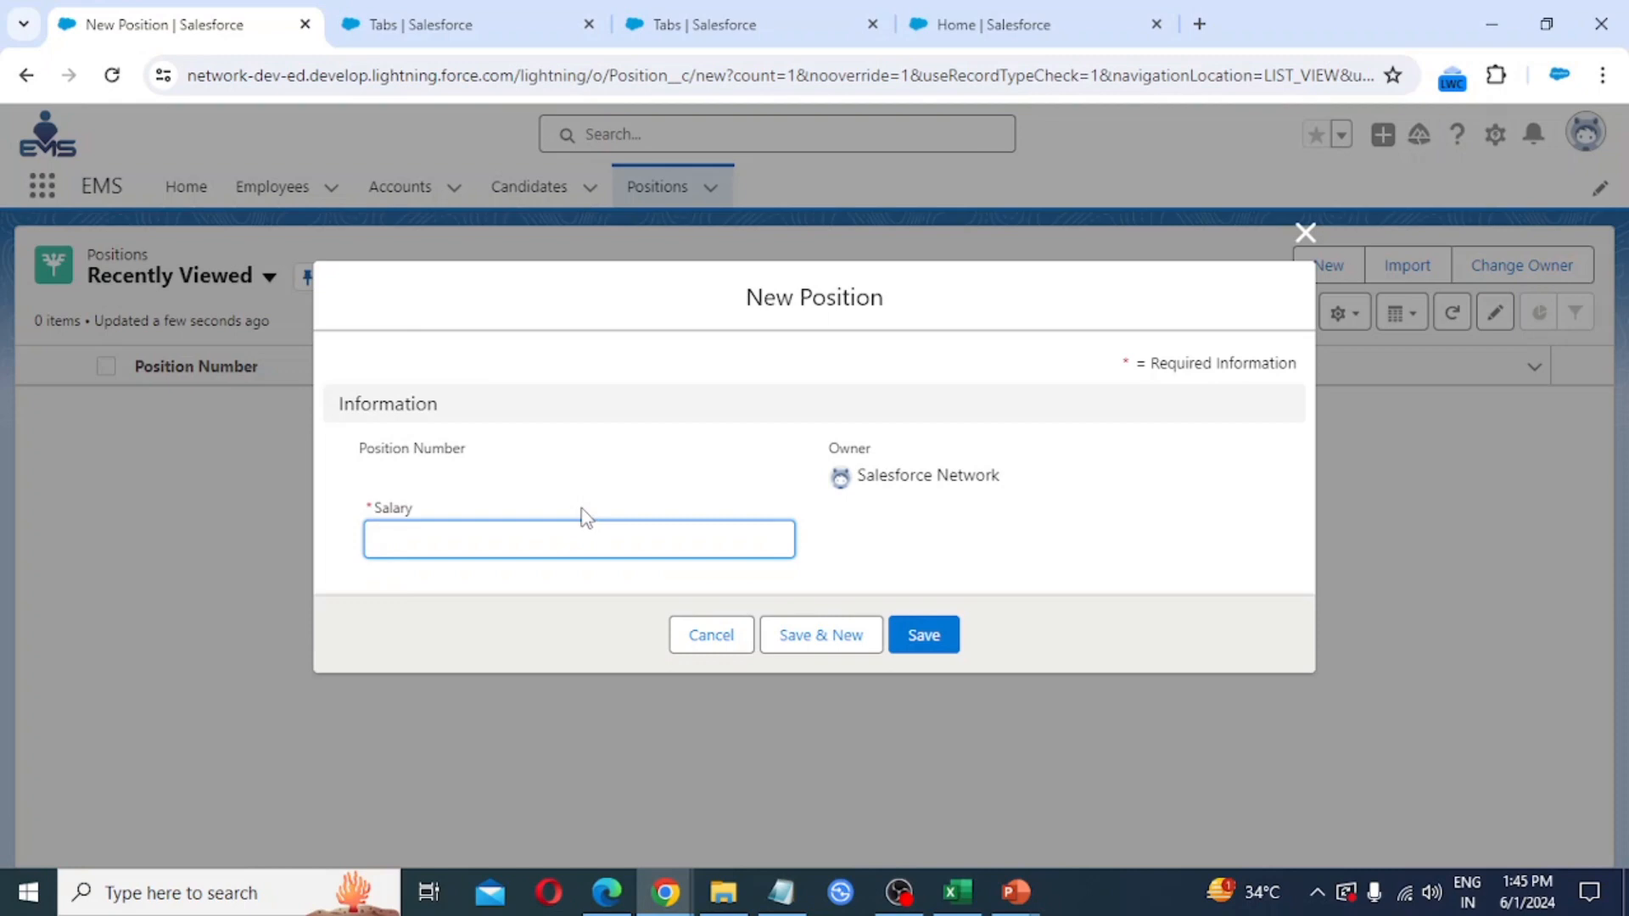
left_click(1302, 234)
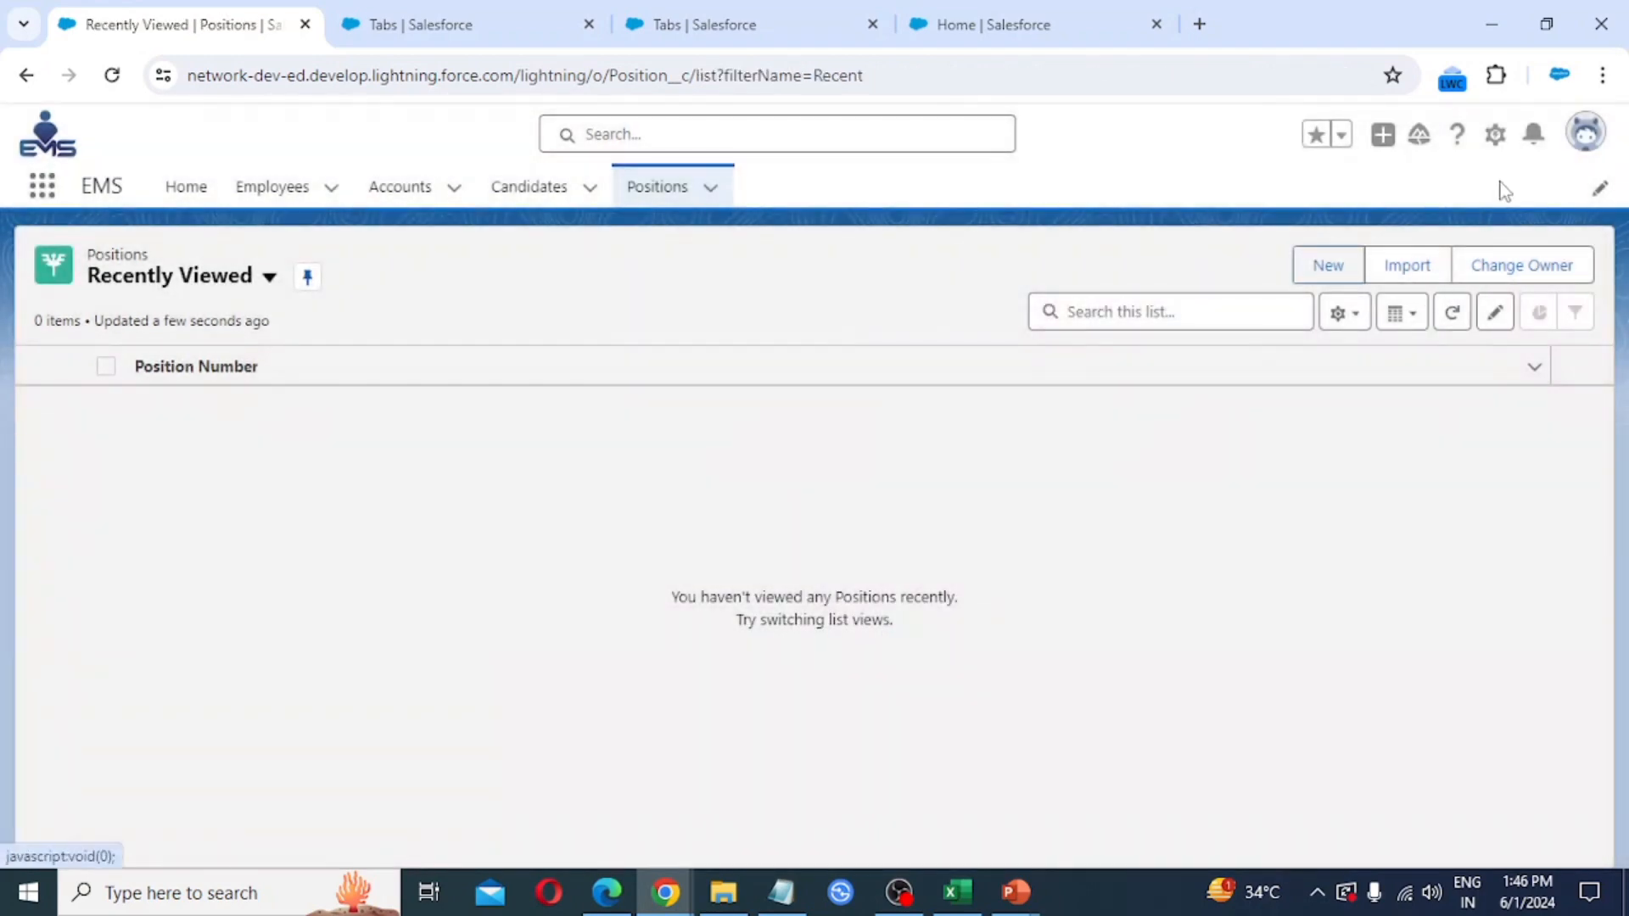
Open the Position object's setup from the EMS app and start editing its Position Layout page layout.
left_click(1495, 138)
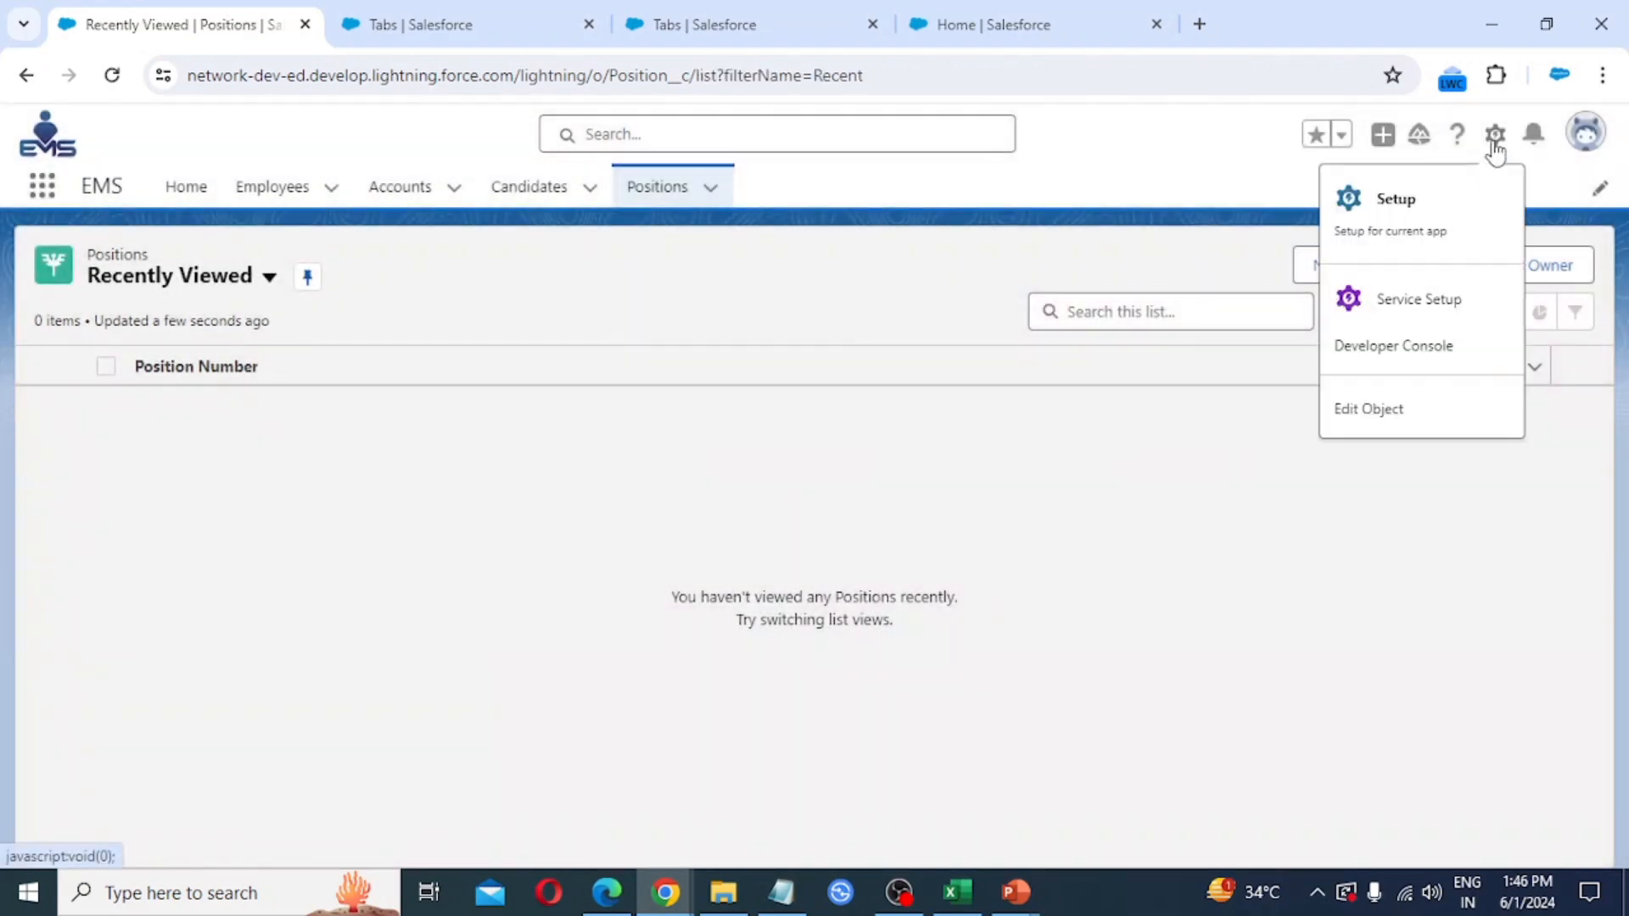
left_click(1401, 414)
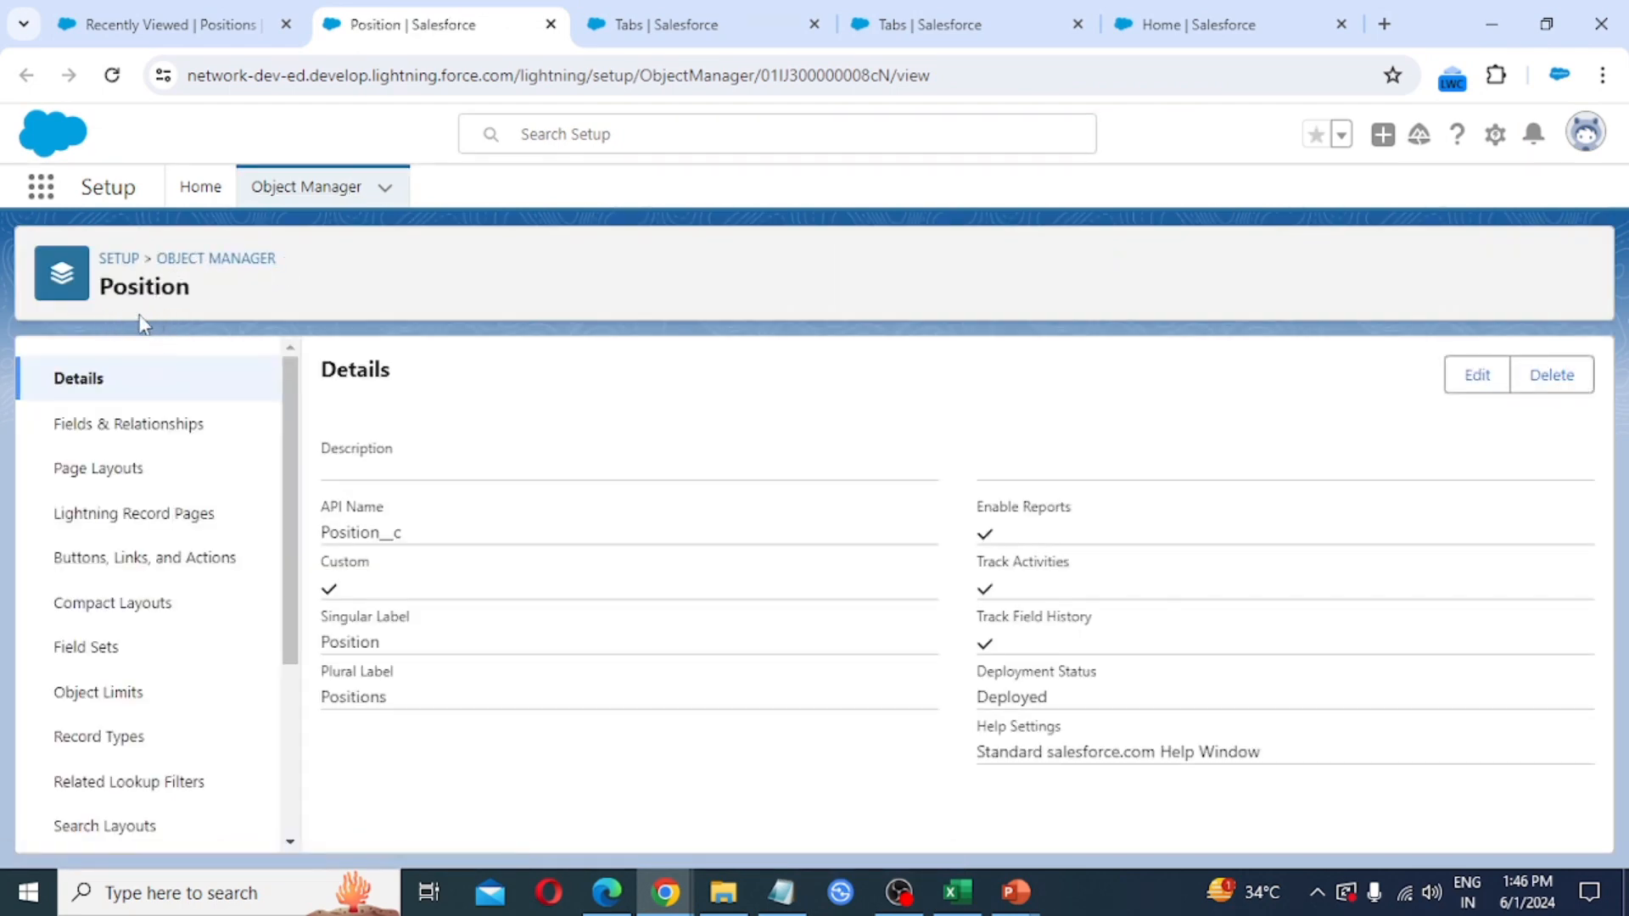
left_click(101, 472)
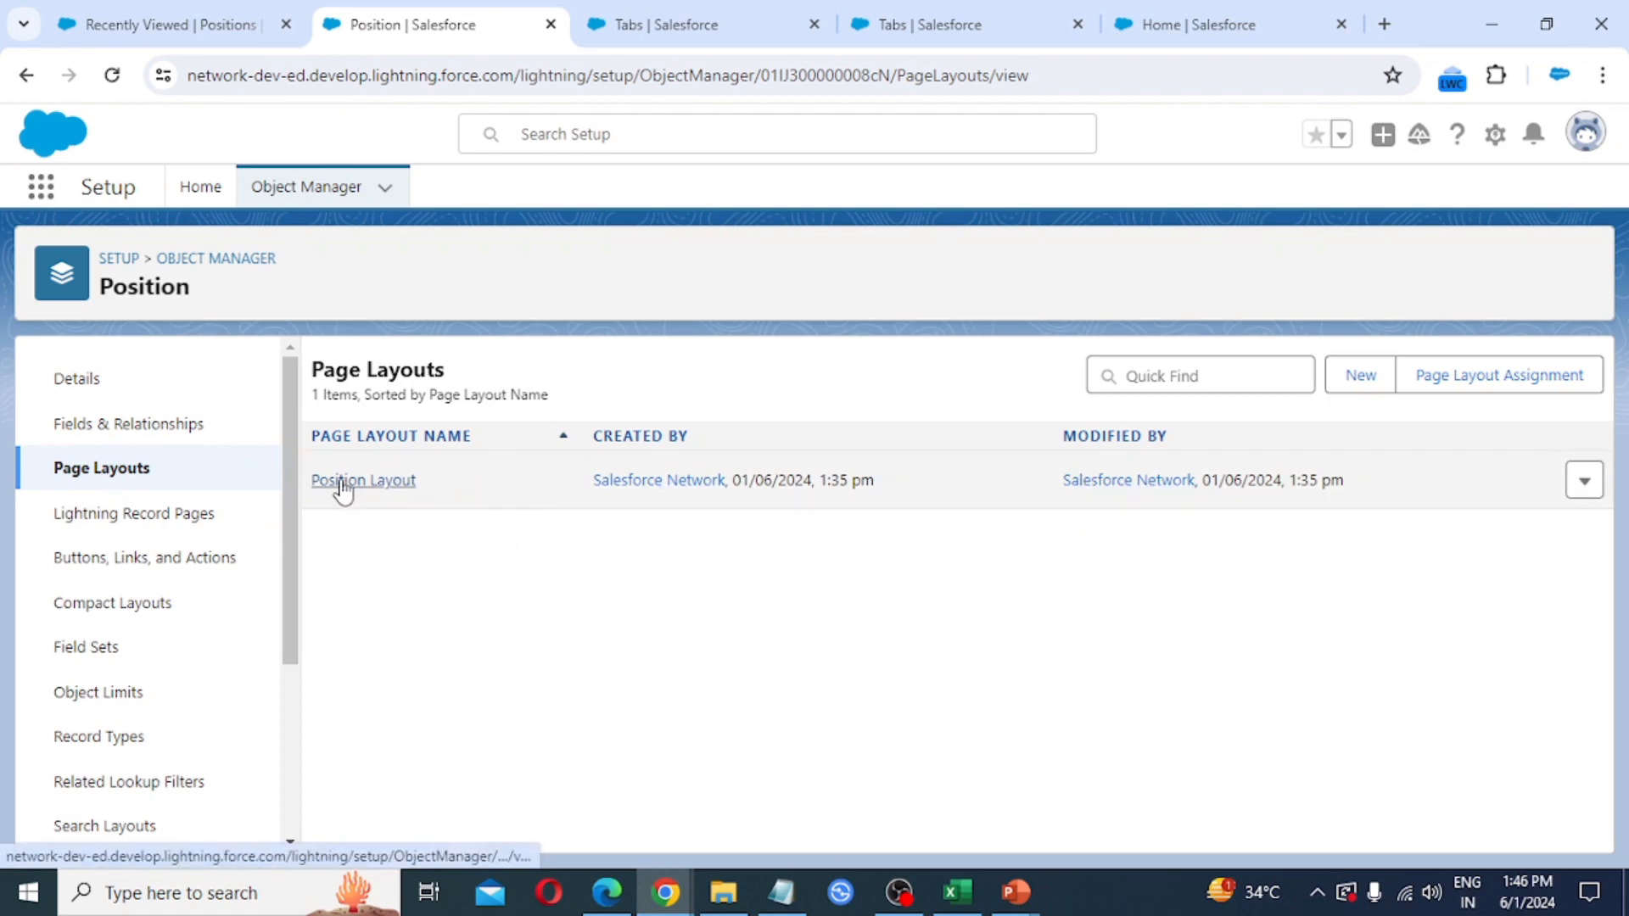
left_click(1584, 481)
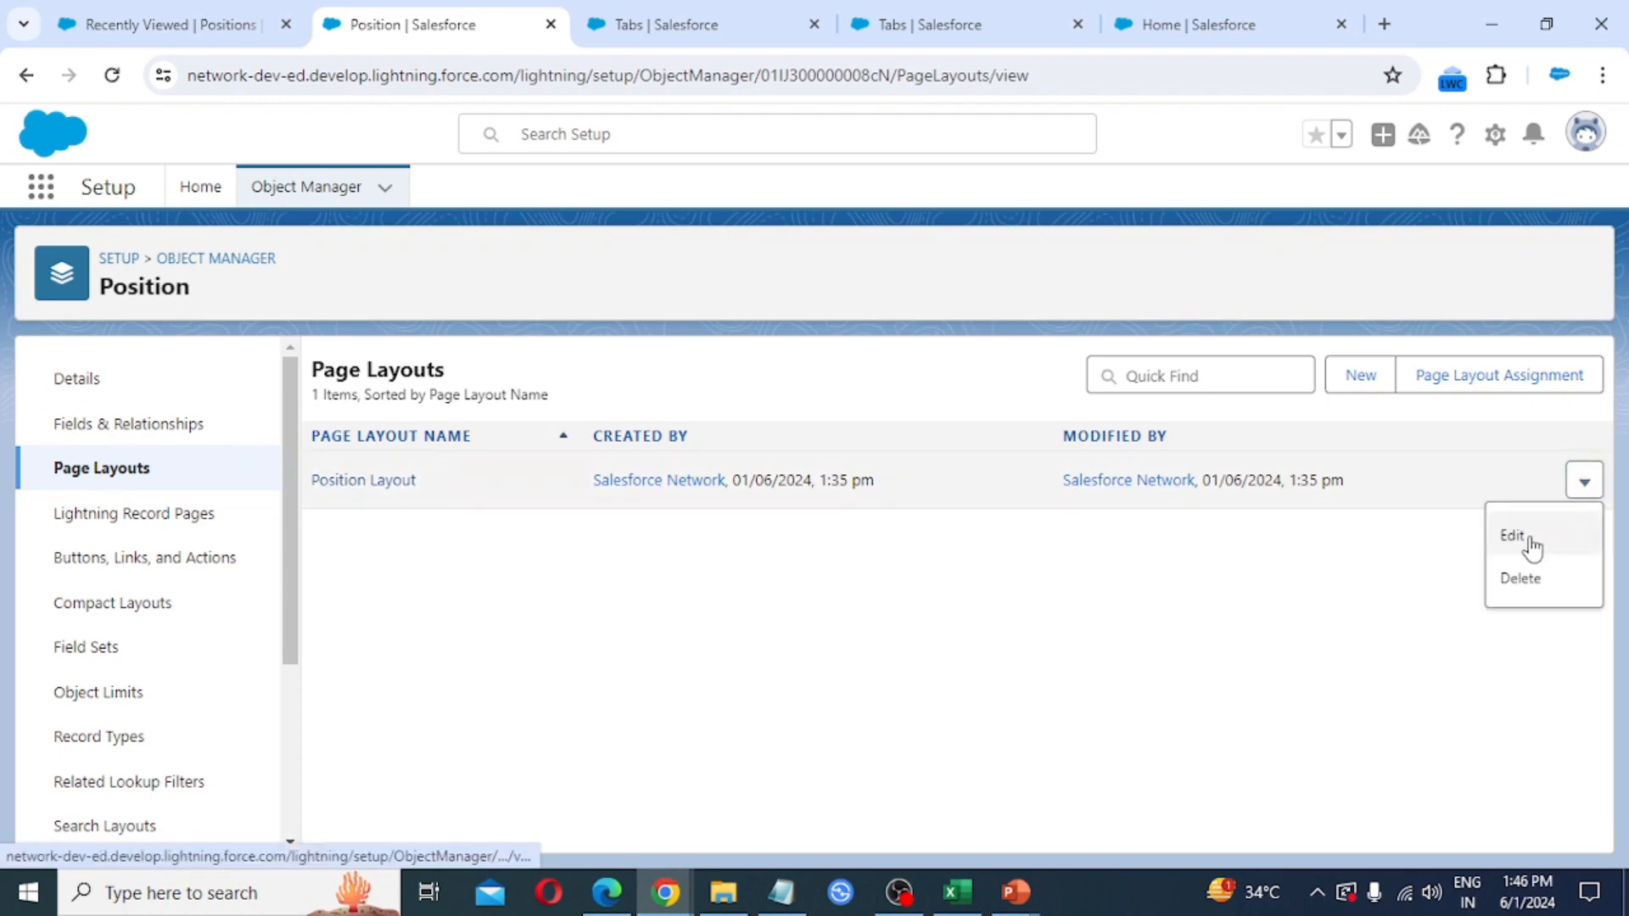
left_click(1518, 538)
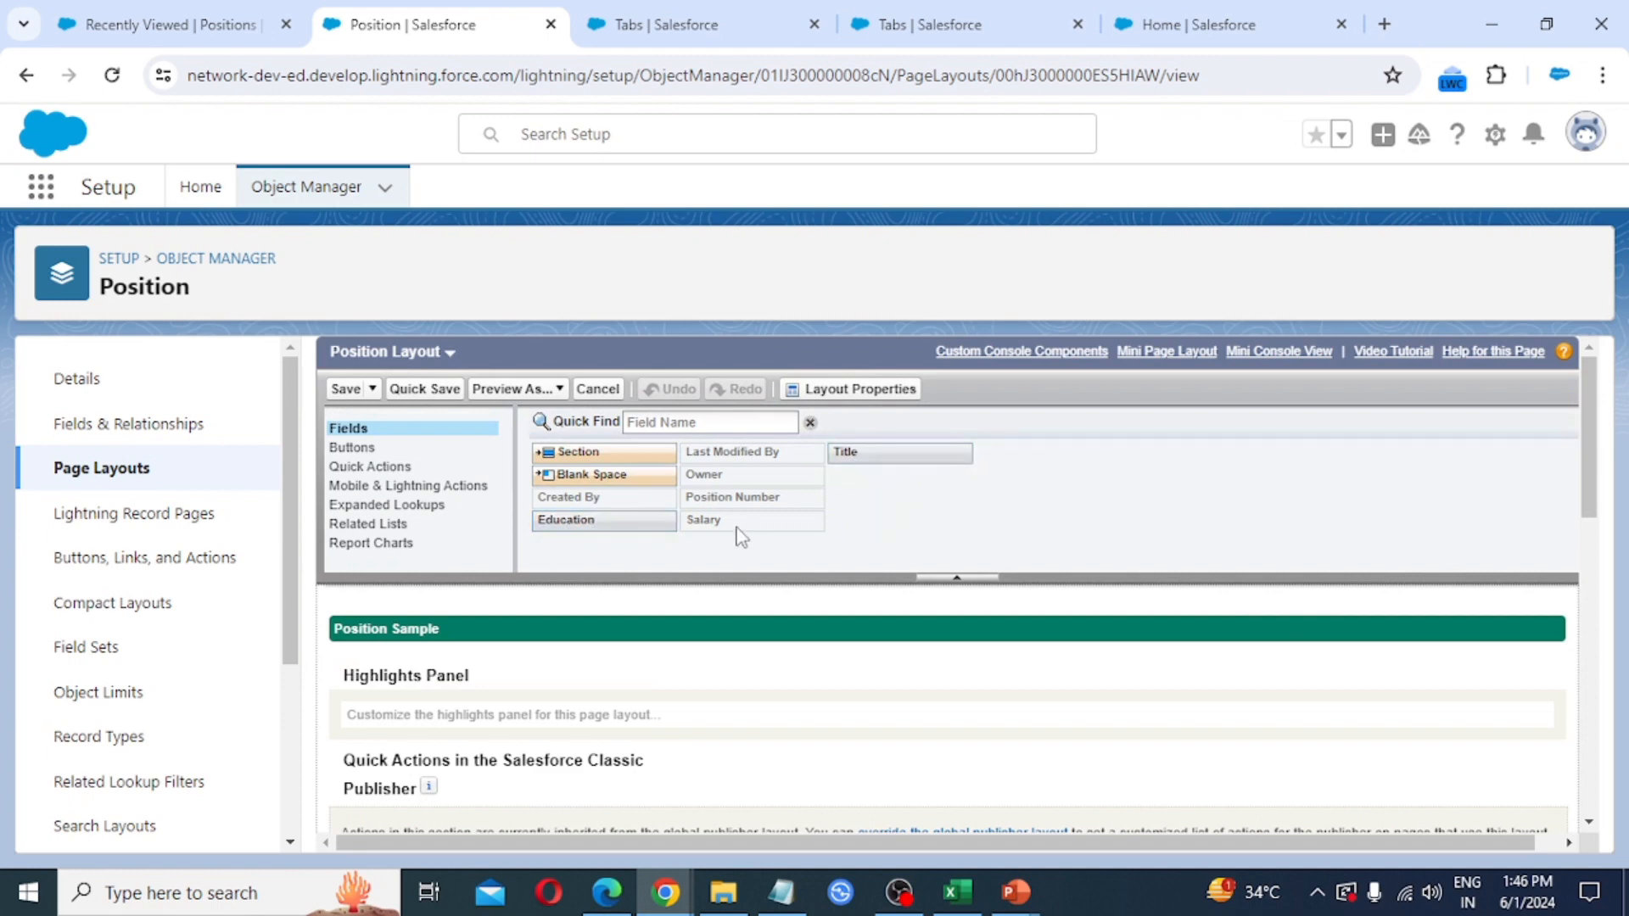
Add the Title field above Salary and the Education field below it in the layout's Information section, and save the layout.
mouse_move(726, 523)
scroll(745, 651, "down", 8)
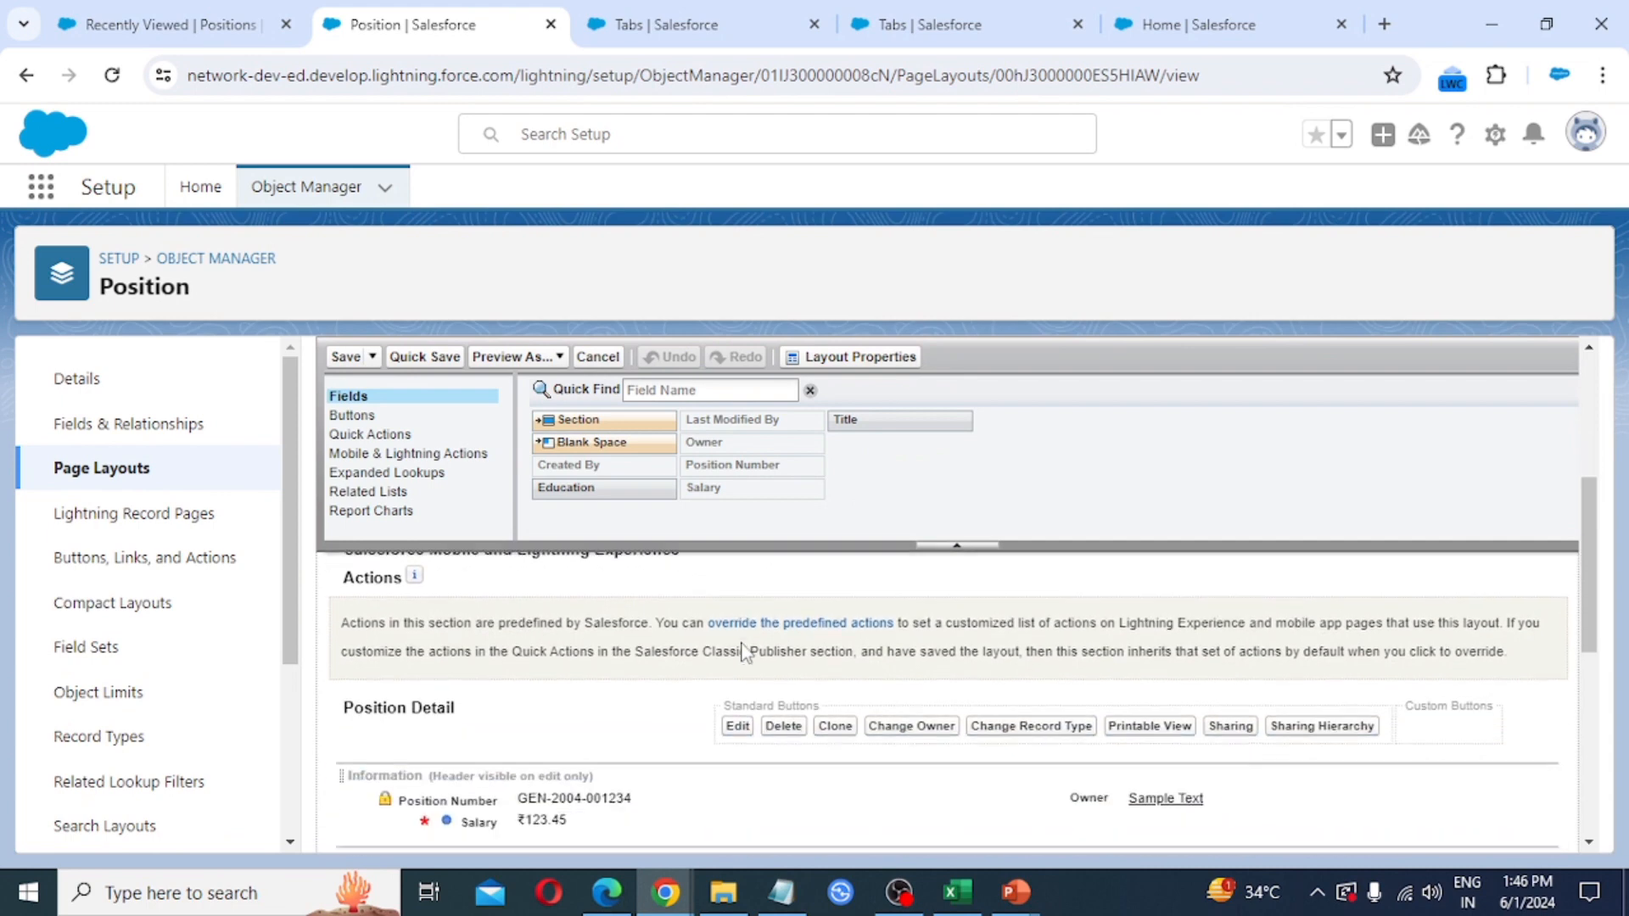
scroll(742, 649, "down", 1)
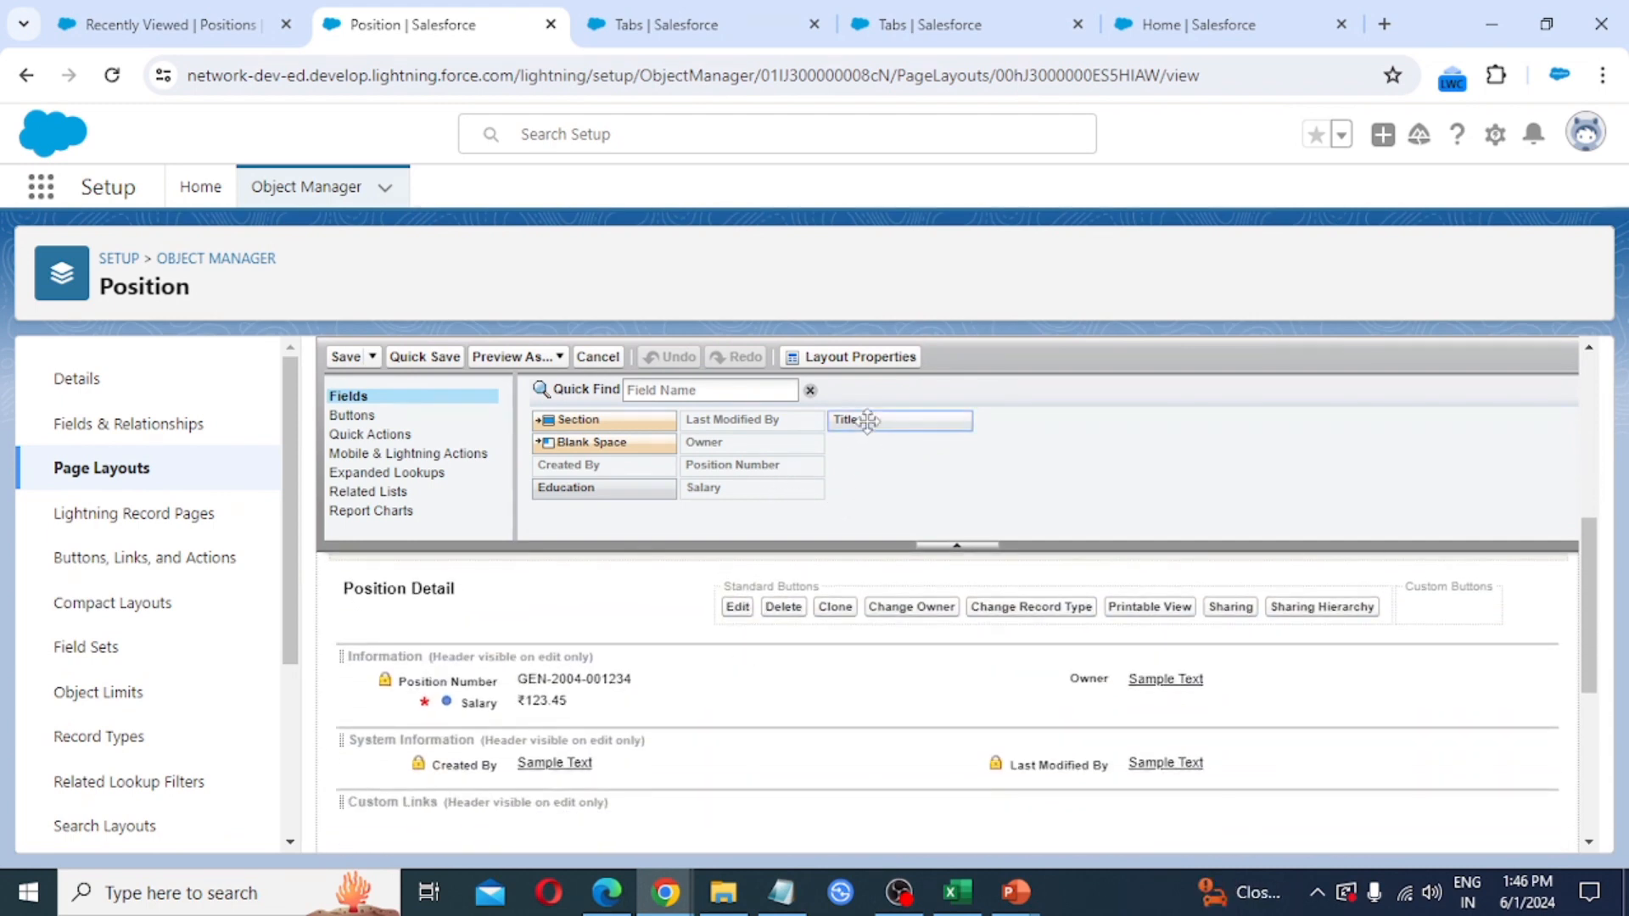
left_click_drag(872, 422, 668, 701)
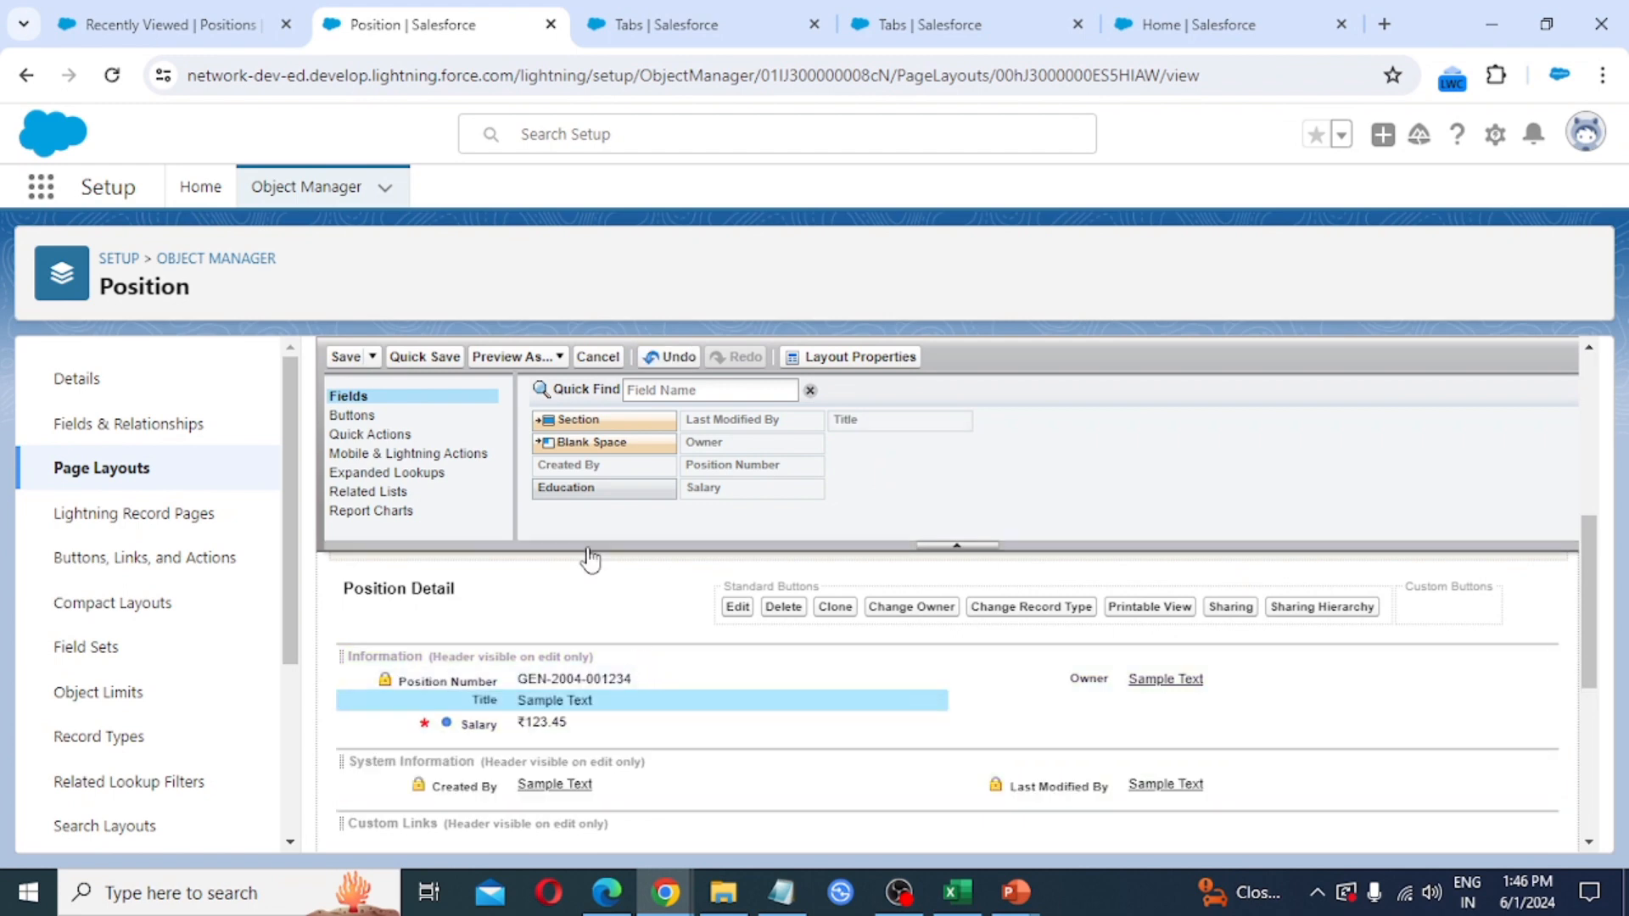
left_click_drag(600, 485, 607, 735)
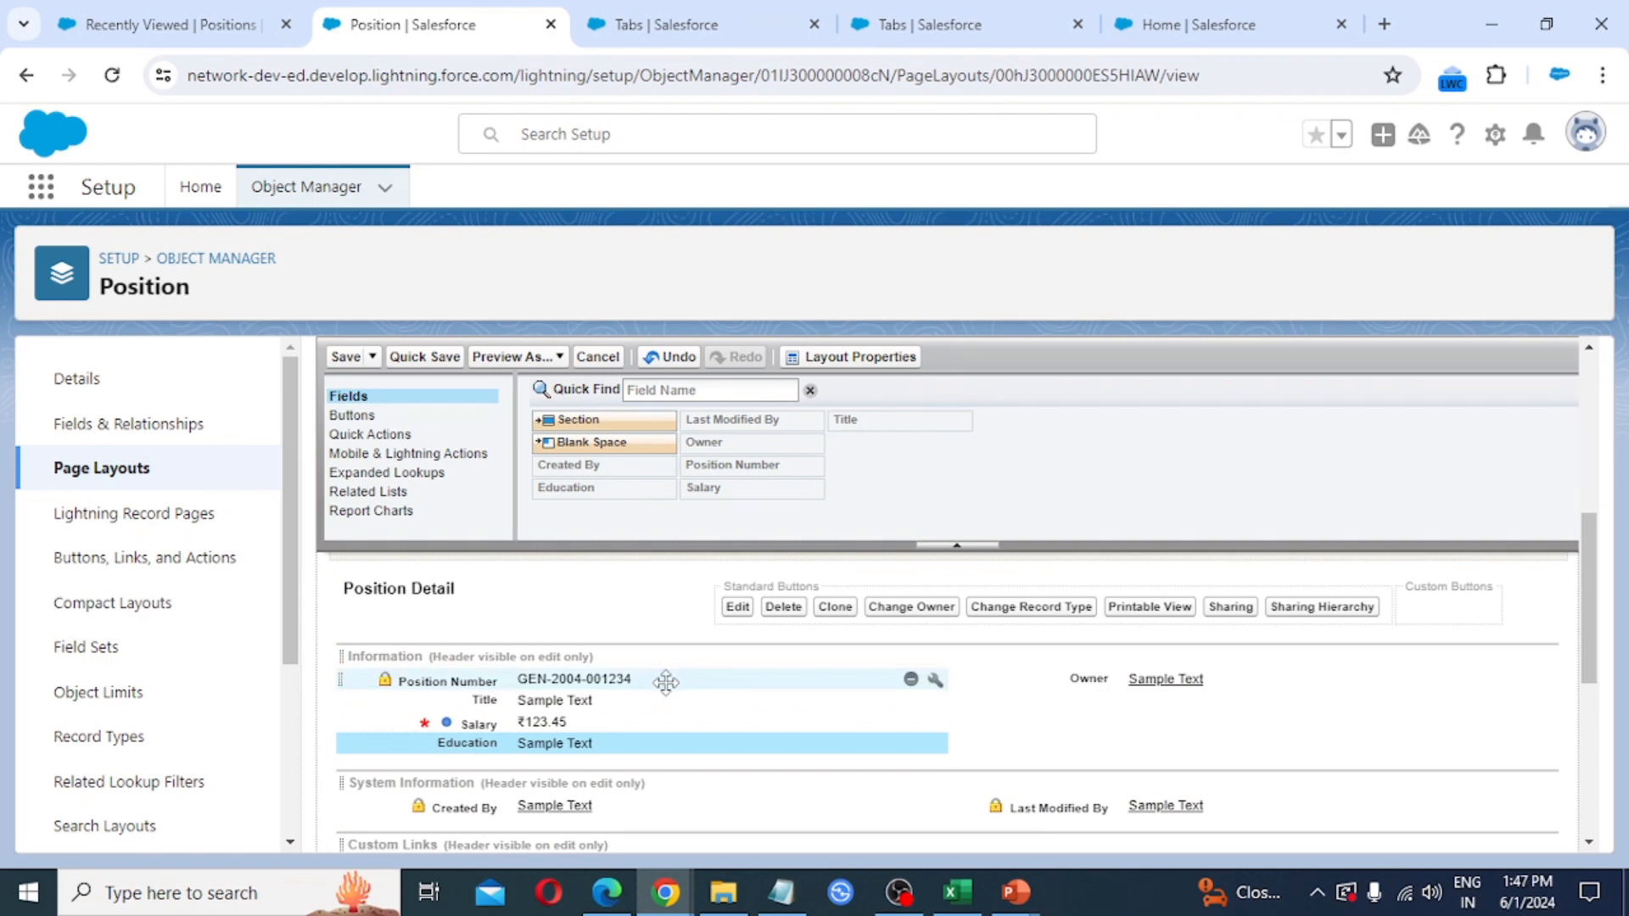
left_click(345, 360)
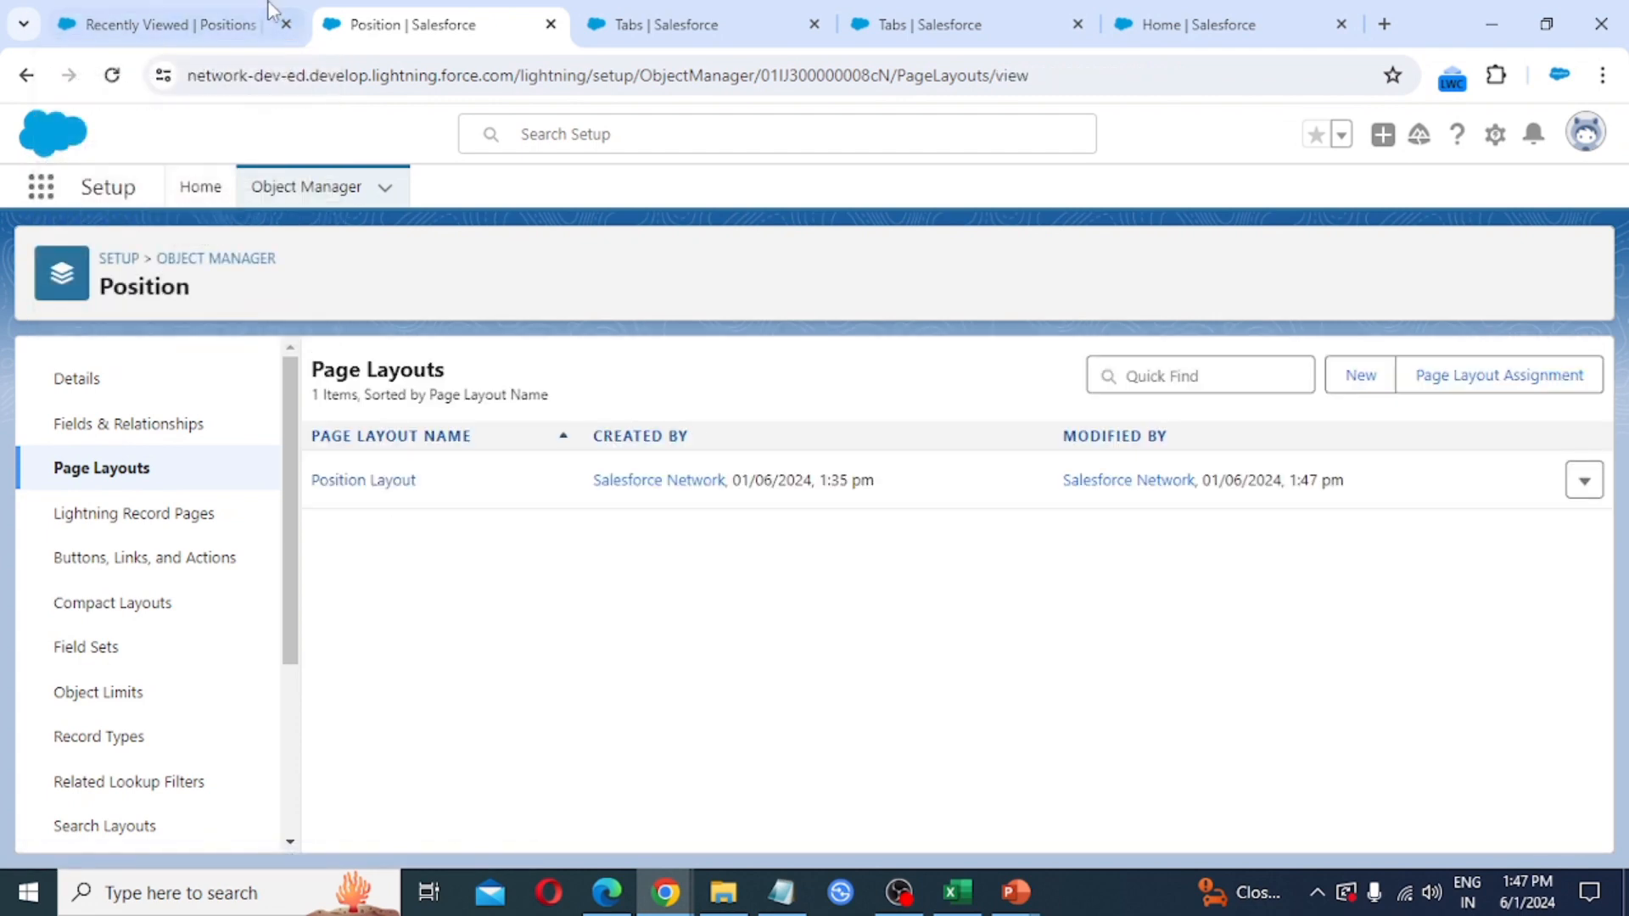
Reload Positions in the EMS app, open a new Position form, and check its fields and the Education picklist options.
left_click(184, 25)
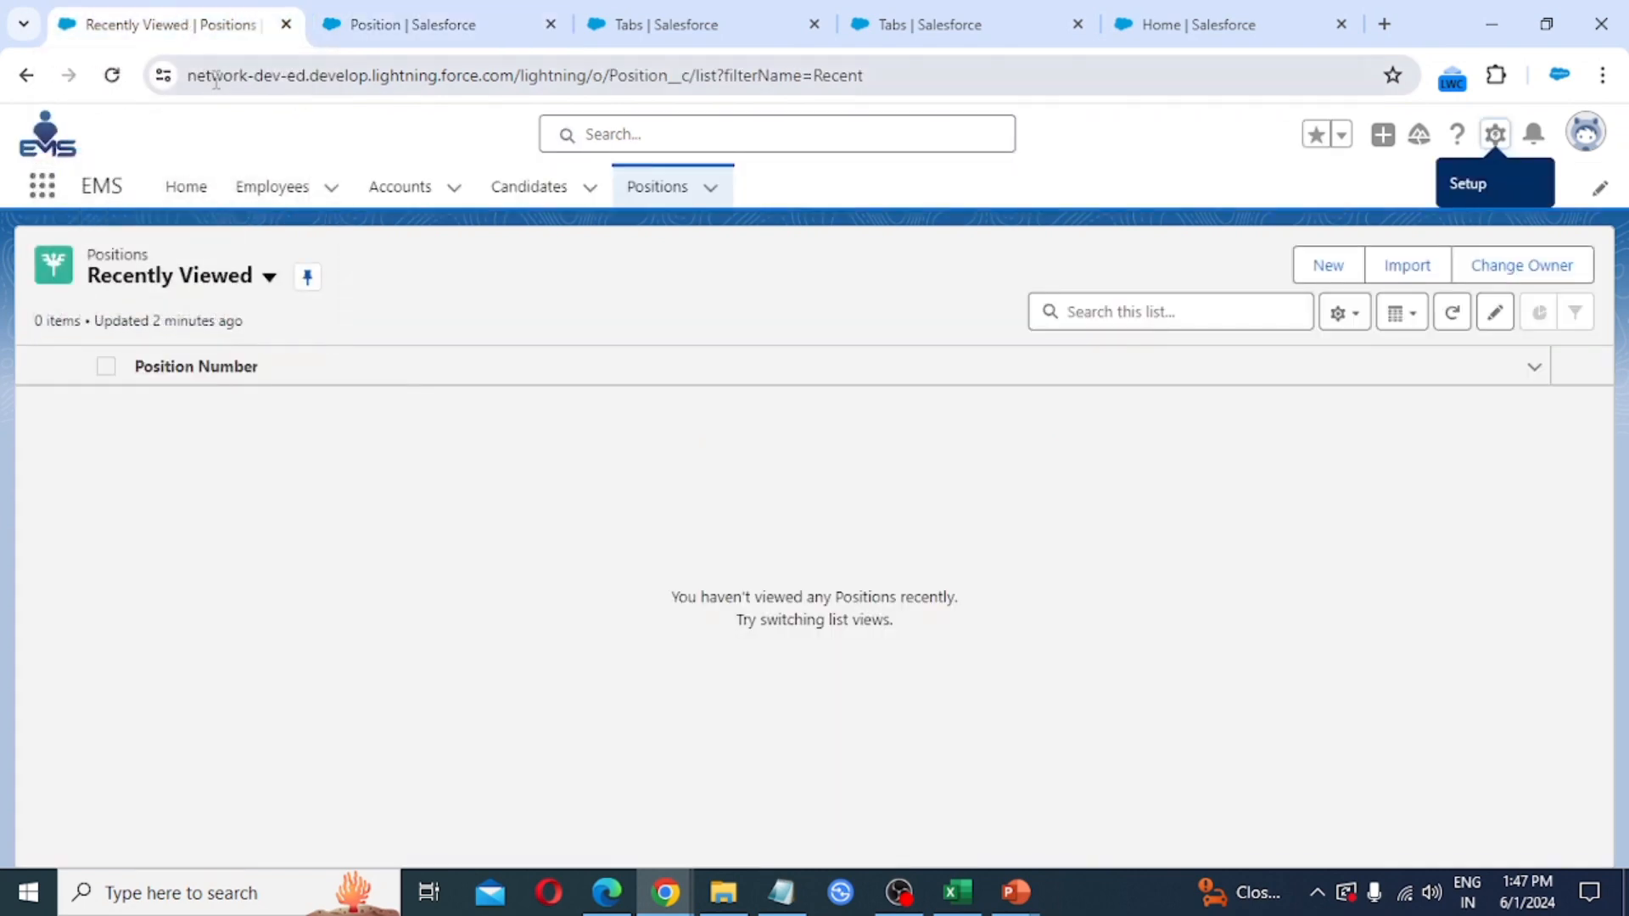
left_click(112, 74)
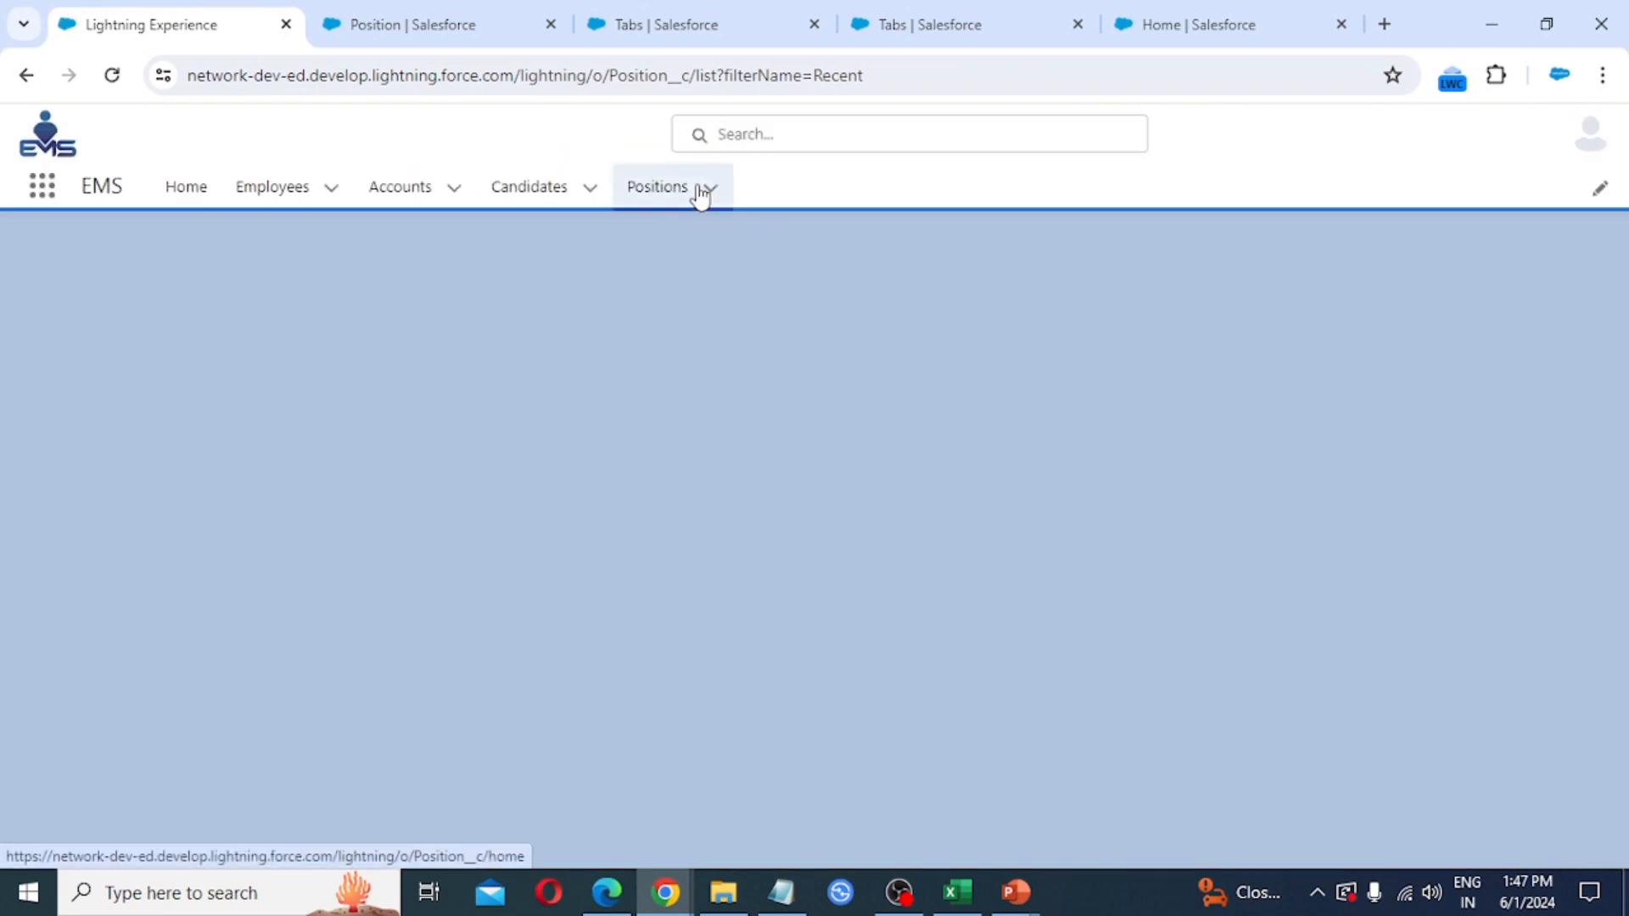
left_click(650, 188)
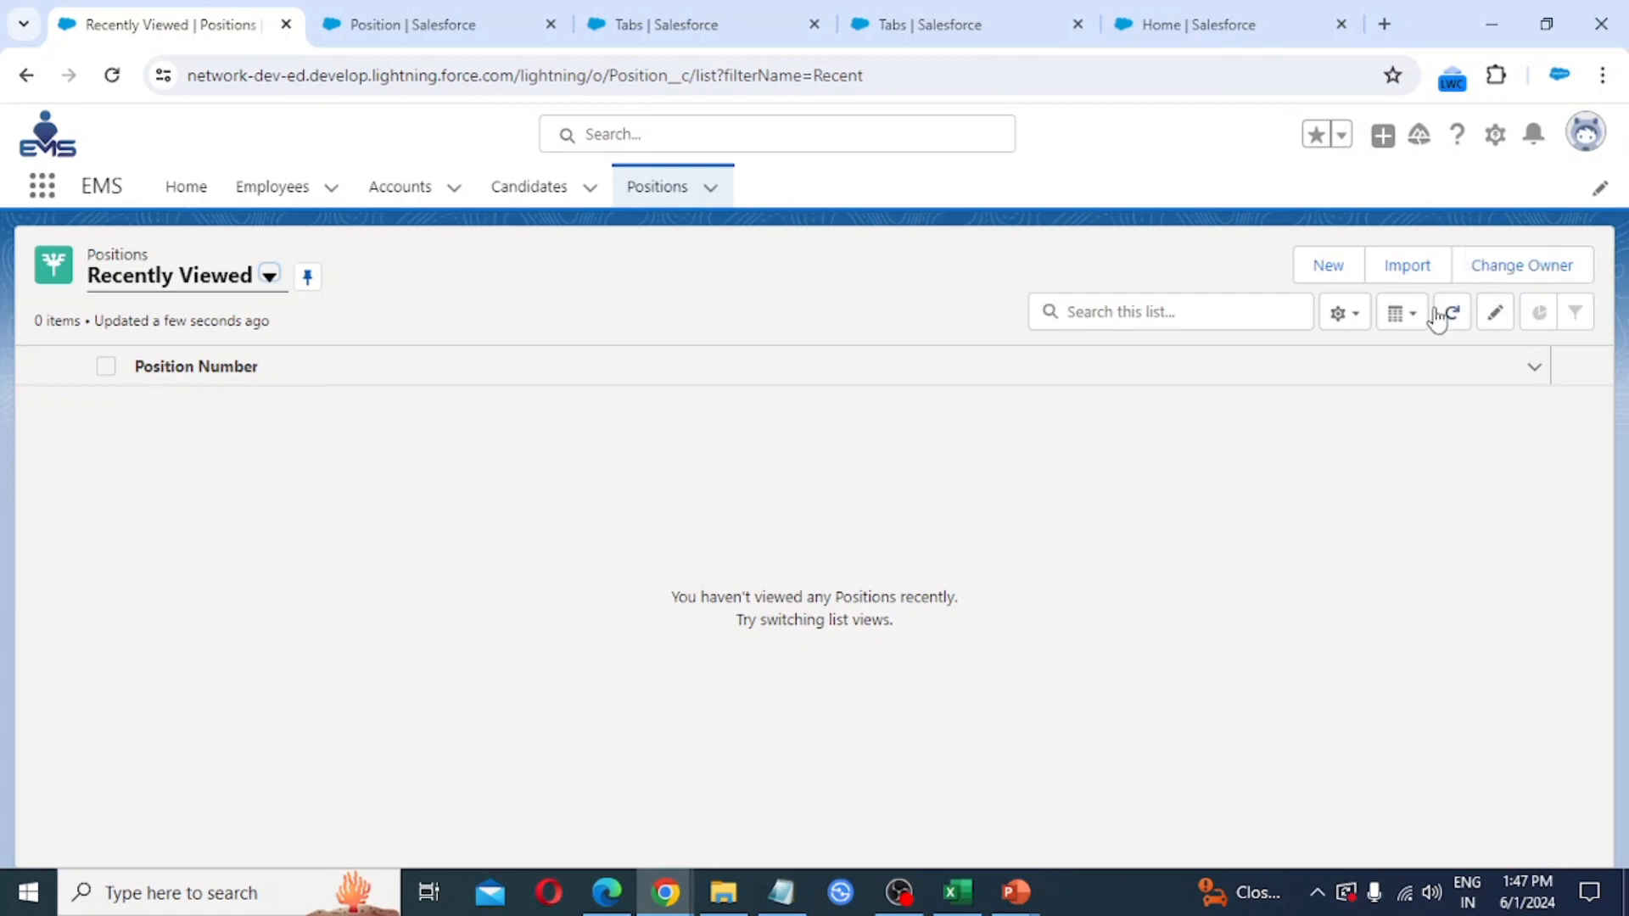
left_click(1329, 266)
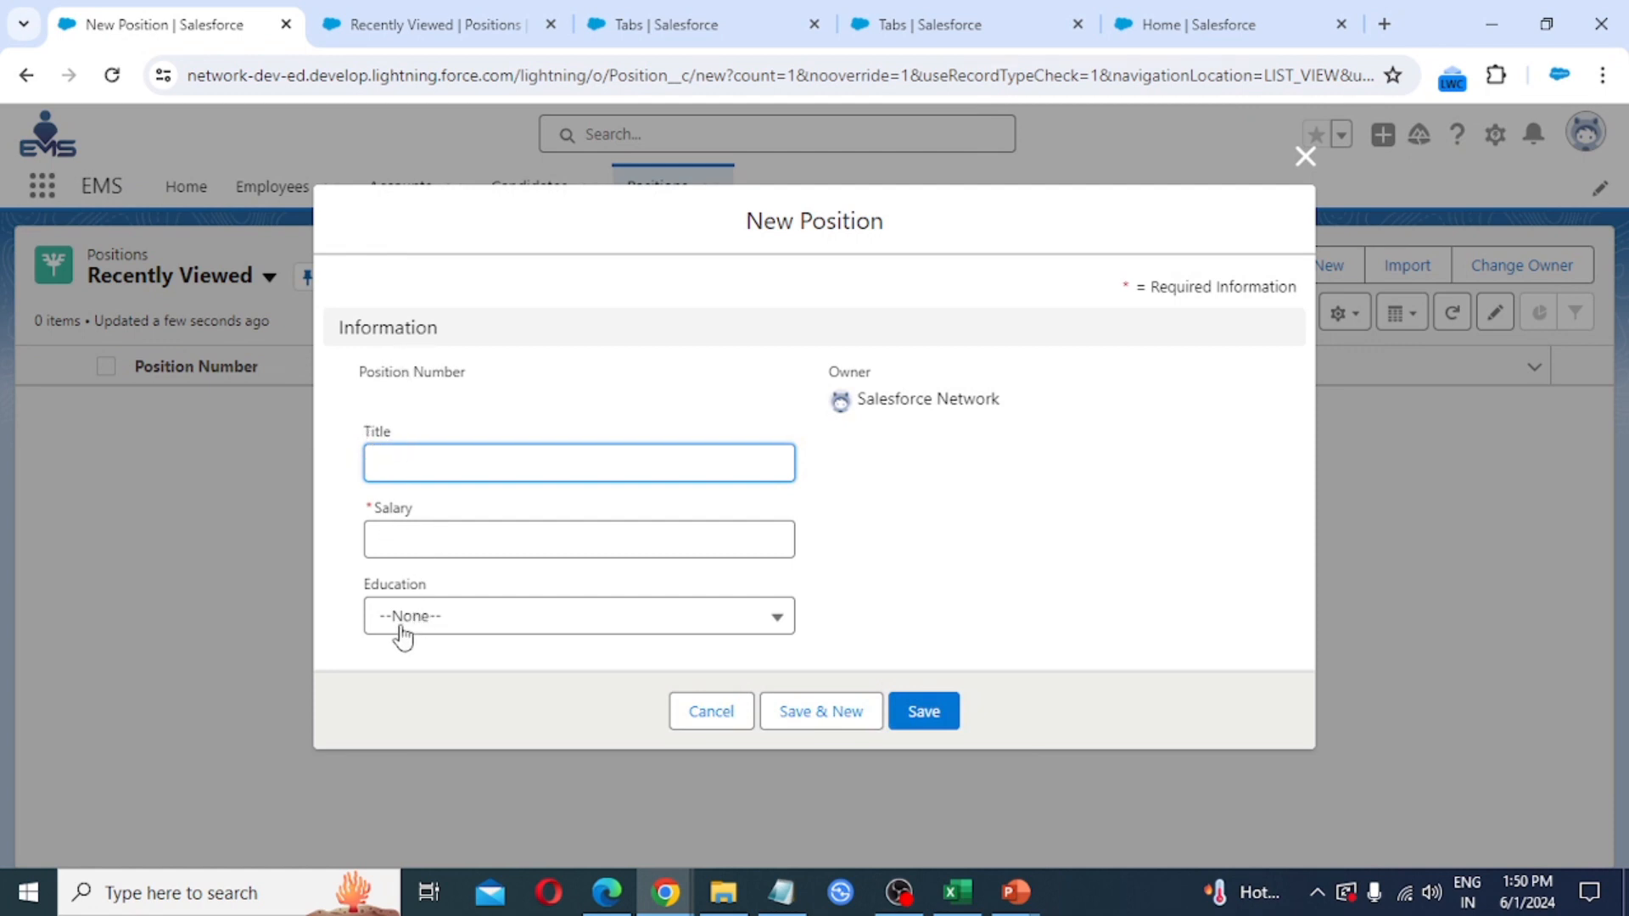
left_click(562, 620)
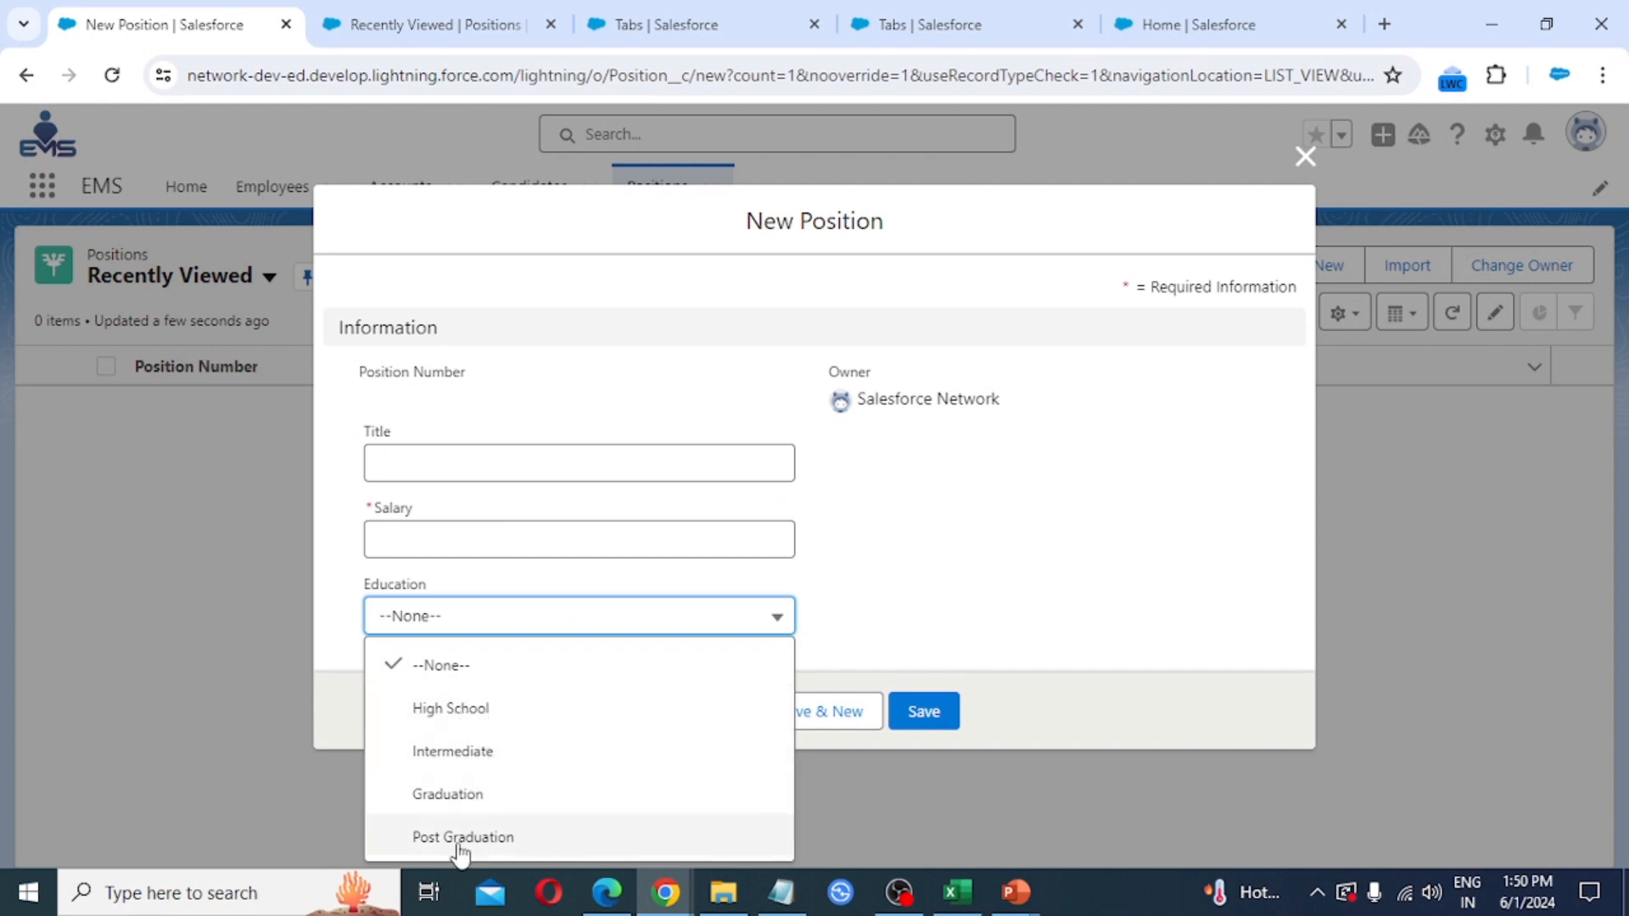
left_click(933, 553)
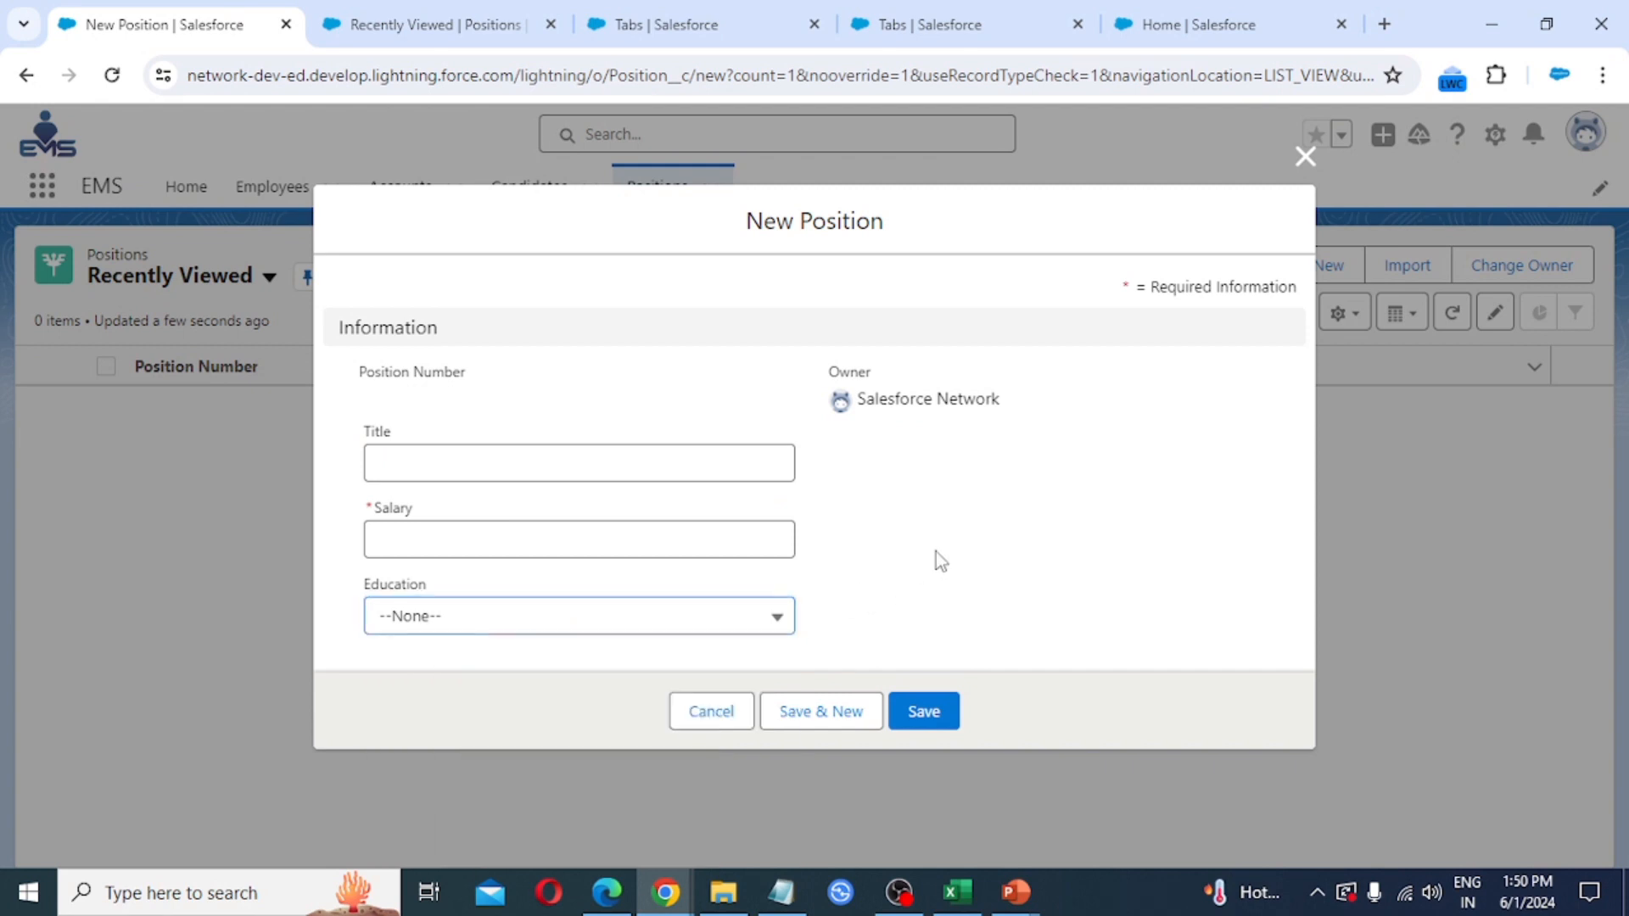